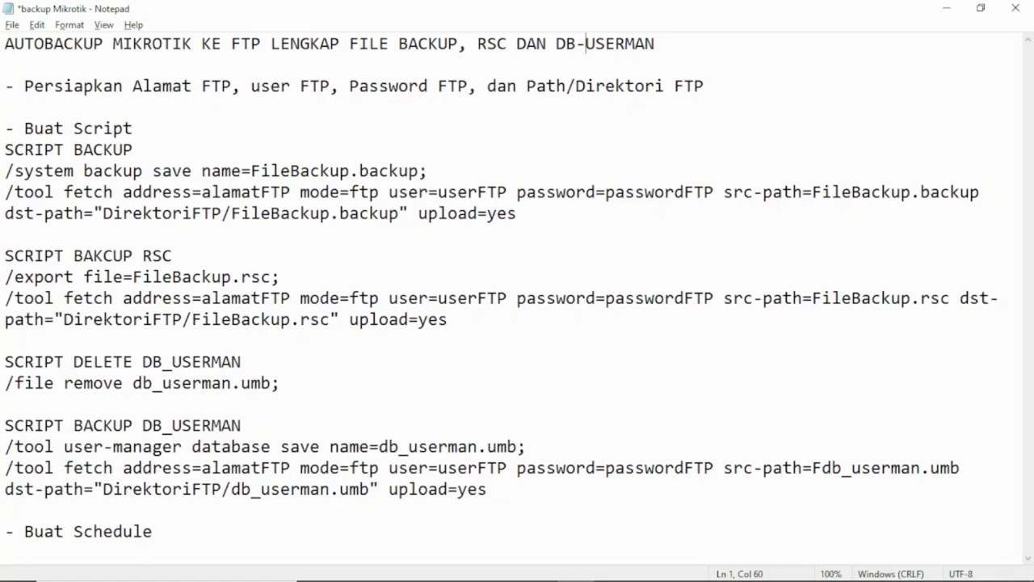
Step: Sign in to the DomaiNesia client area with the saved email and the account password
left_click_drag(133, 86, 428, 86)
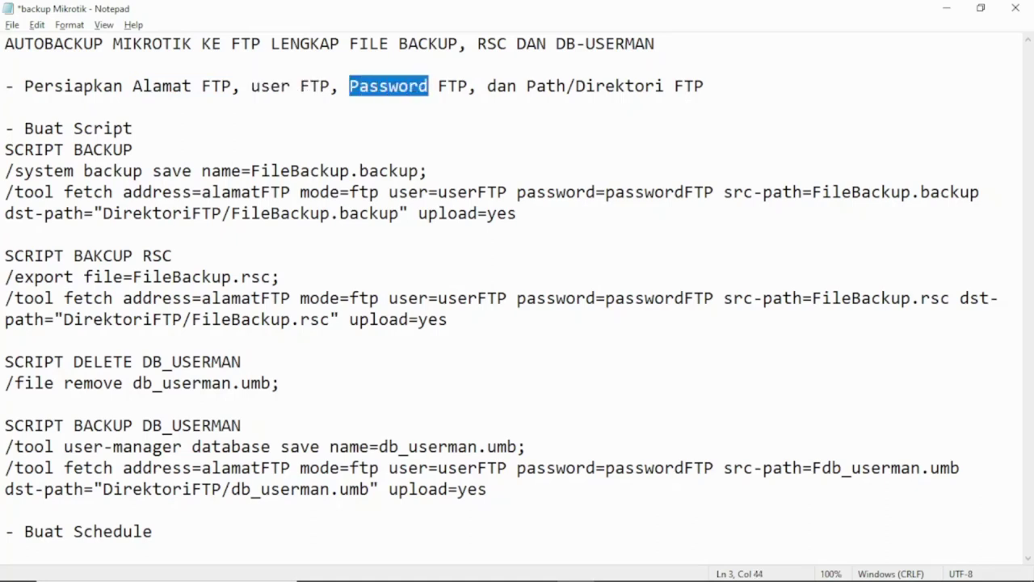
left_click(587, 86)
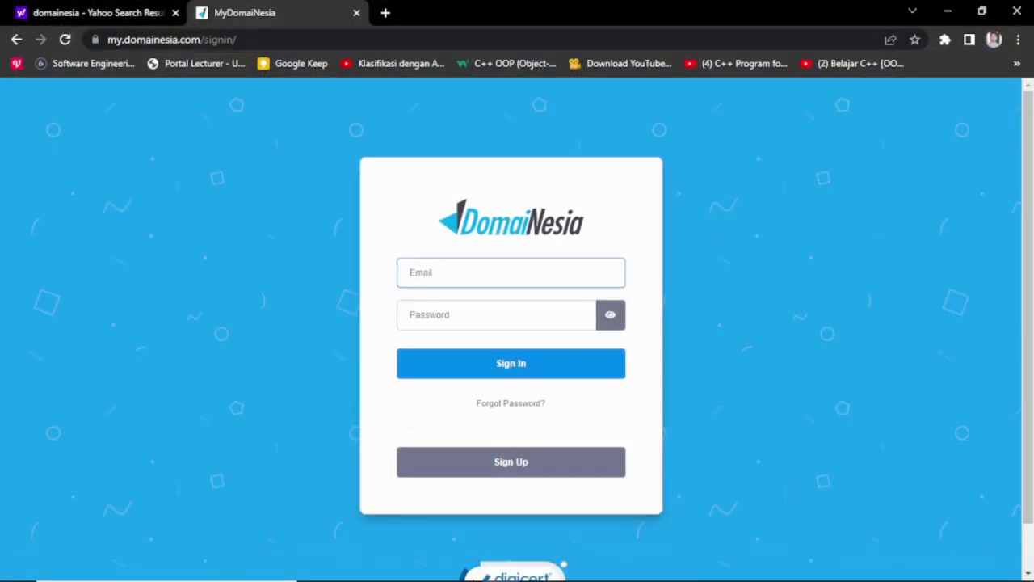
key("Down")
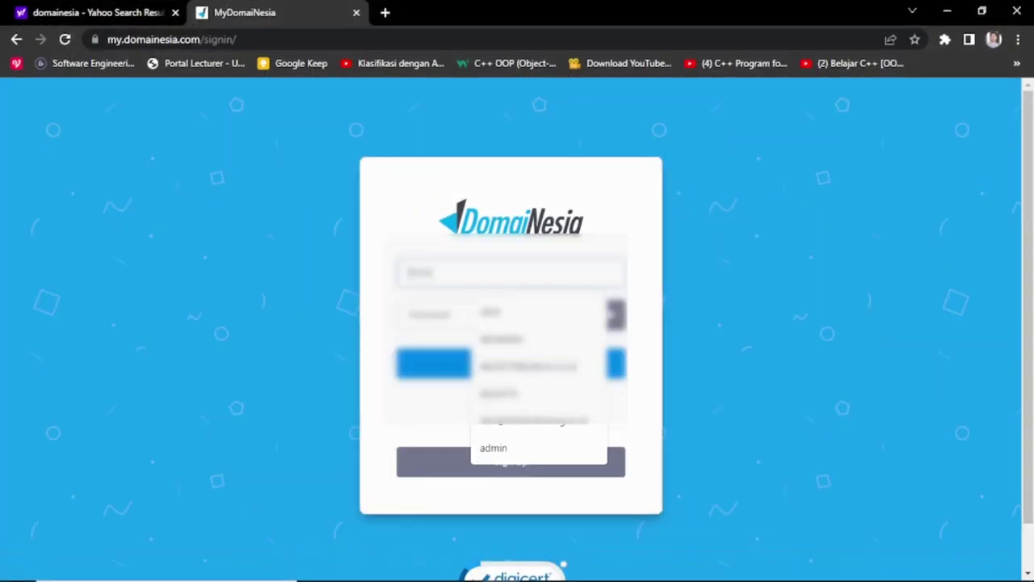
key("Down")
key("Down")
key("Down")
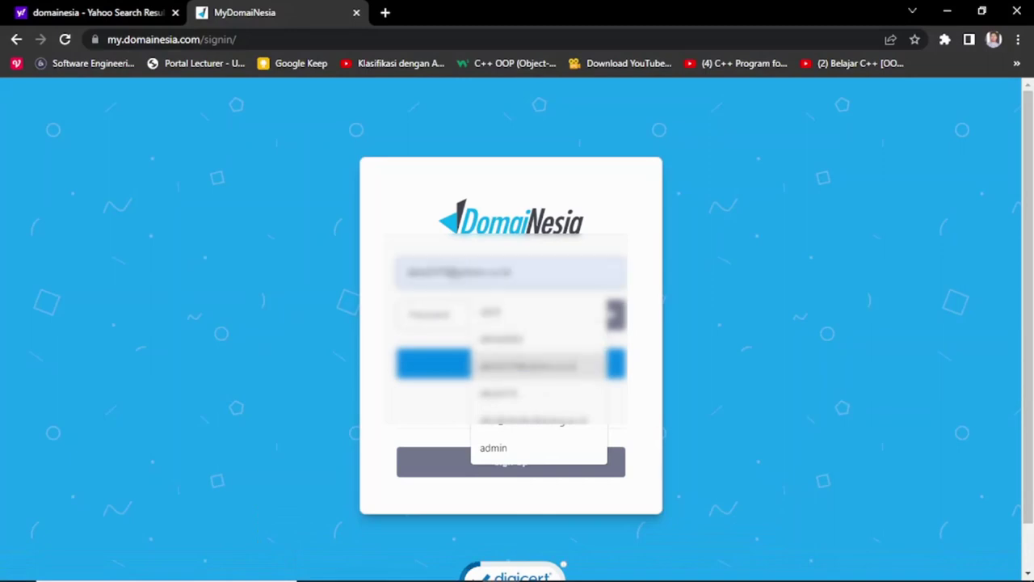
key("Return")
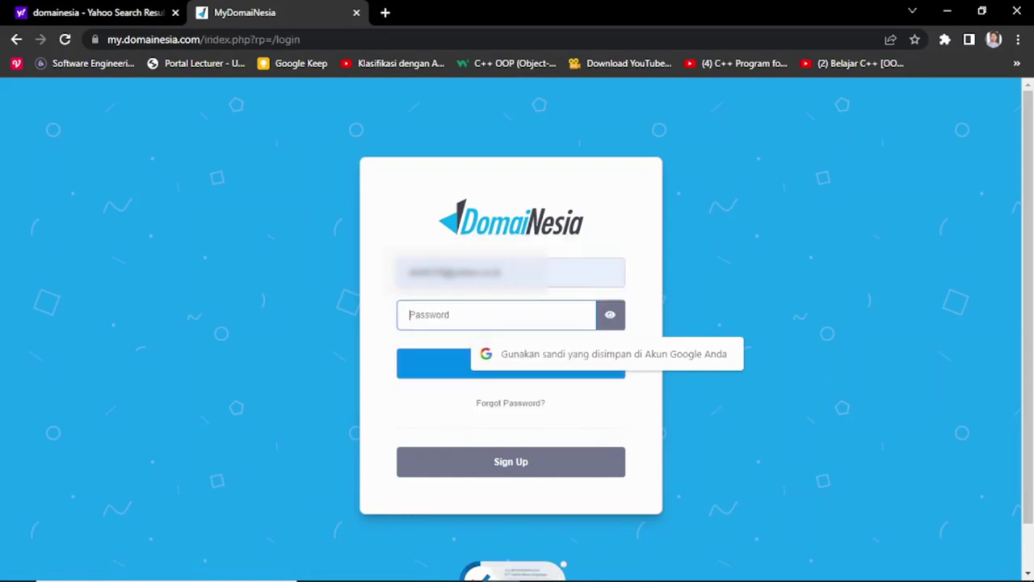
type("****")
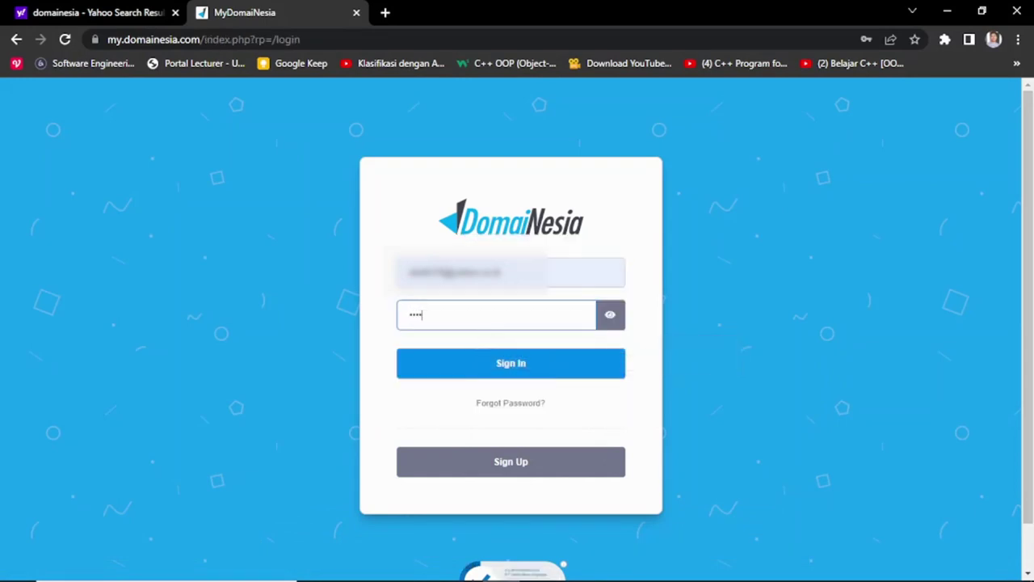
type("***")
key("Return")
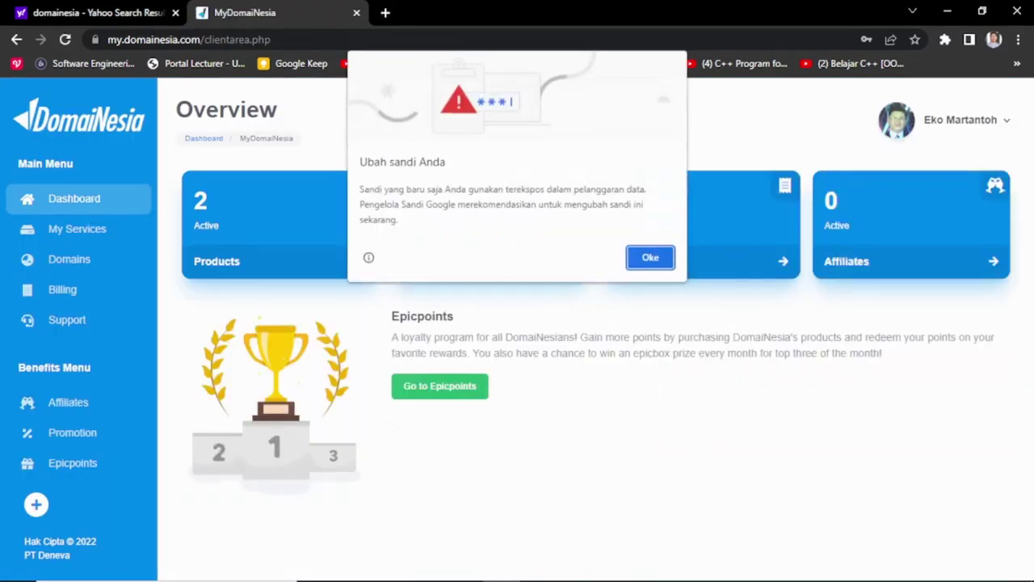
Step: Dismiss the change-password warning, save the password in the browser, and go to My Services
left_click(666, 259)
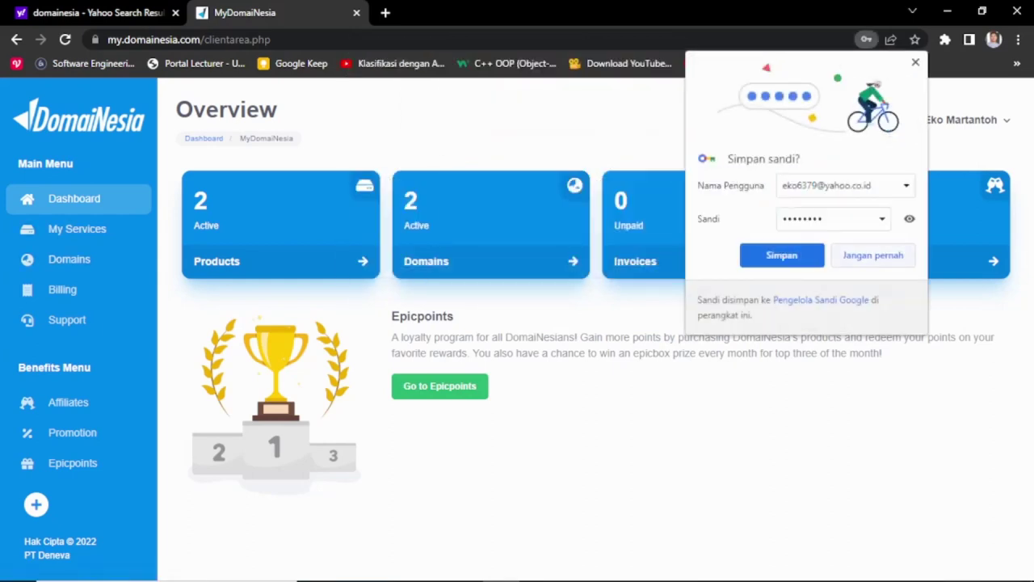
left_click(781, 254)
left_click(77, 229)
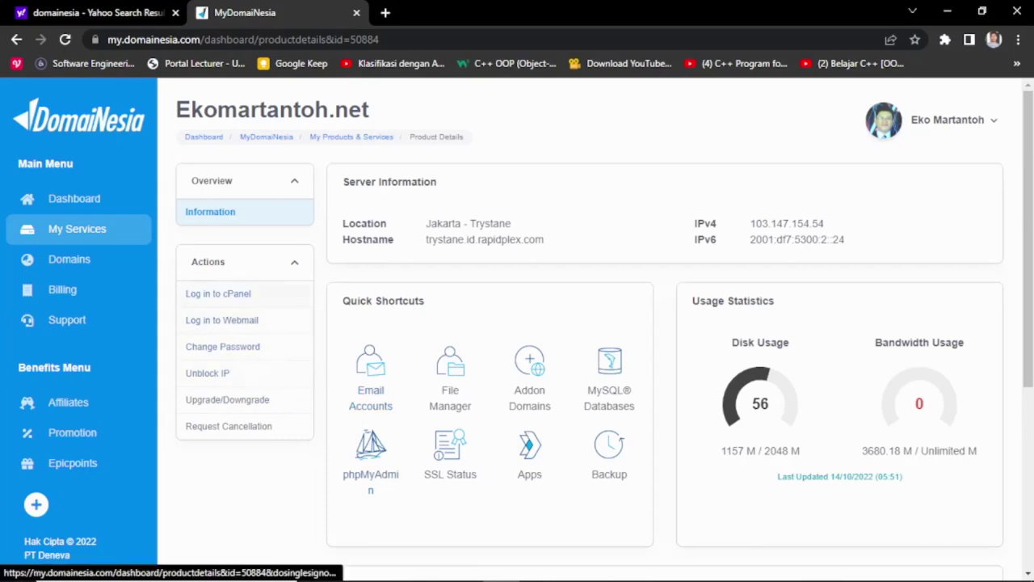
Step: Log in to cPanel and bring up the FTP Accounts table from the Files section
left_click(218, 293)
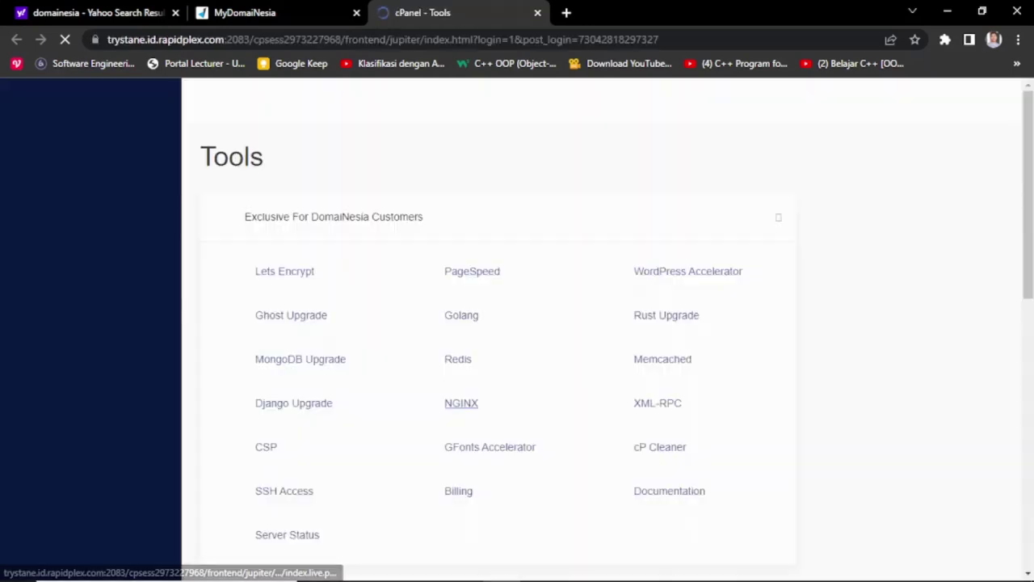
scroll(490, 390, "down", 1)
scroll(485, 388, "down", 5)
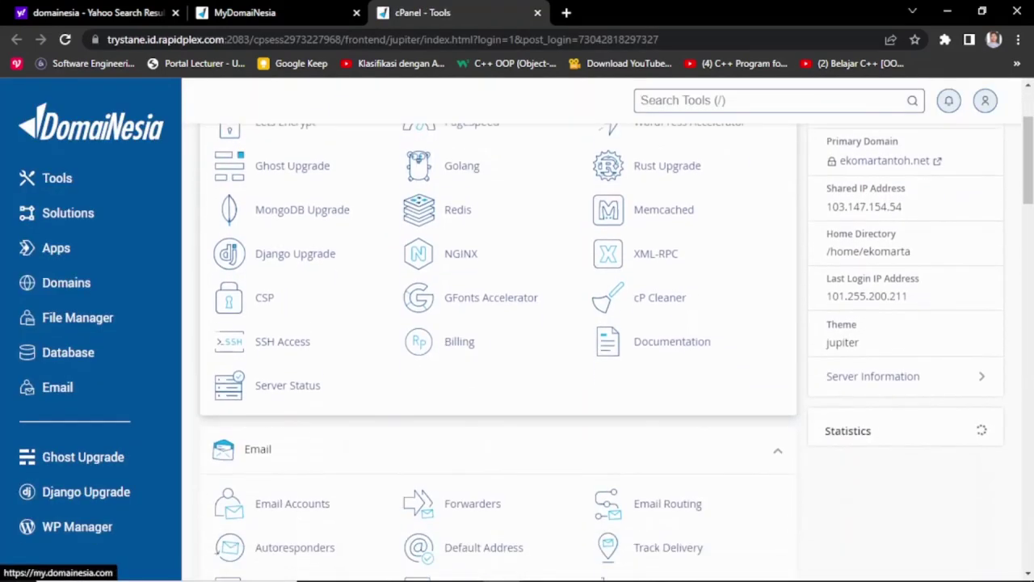
scroll(477, 383, "down", 4)
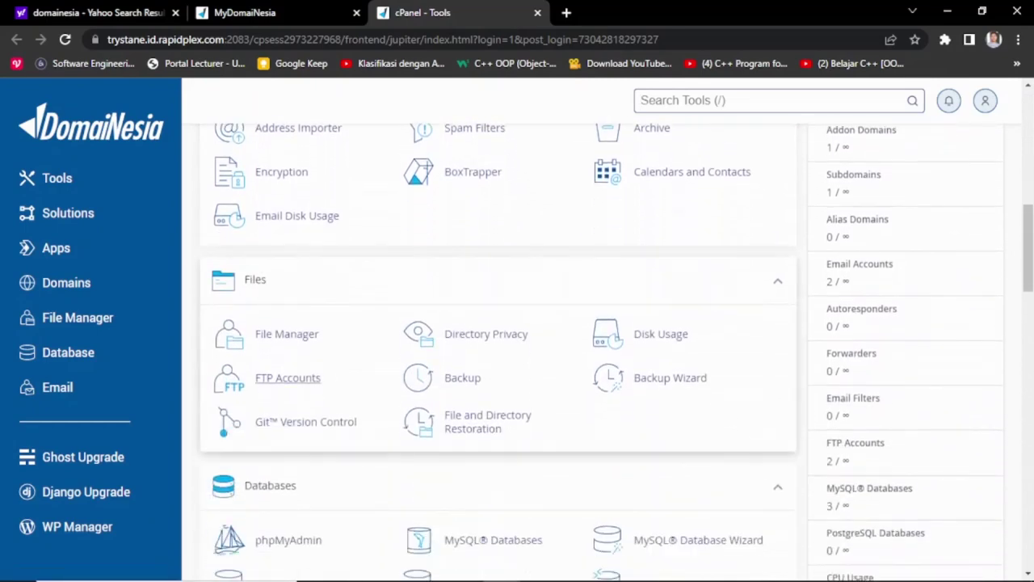
left_click(288, 377)
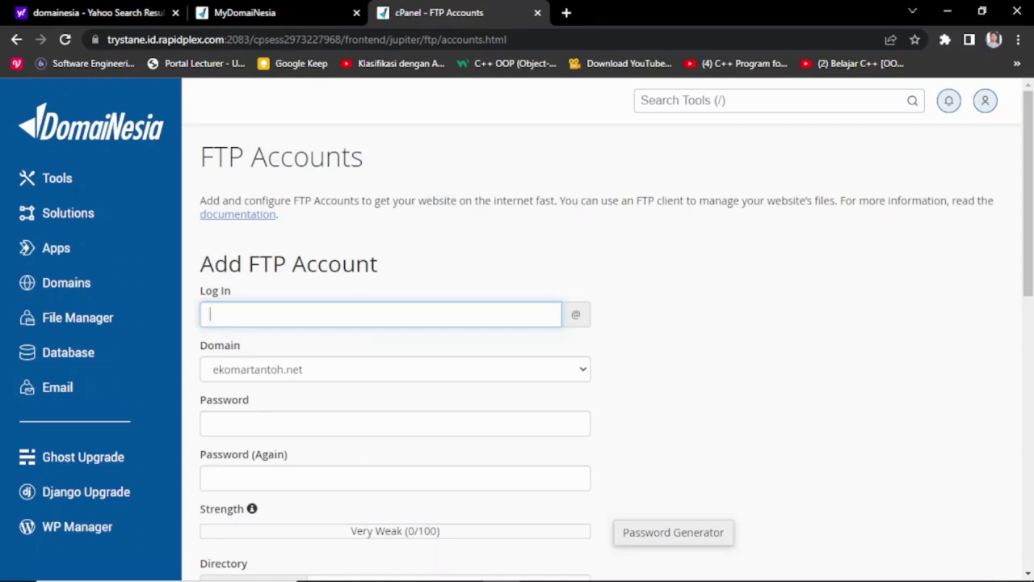
scroll(614, 333, "down", 1)
scroll(615, 334, "down", 2)
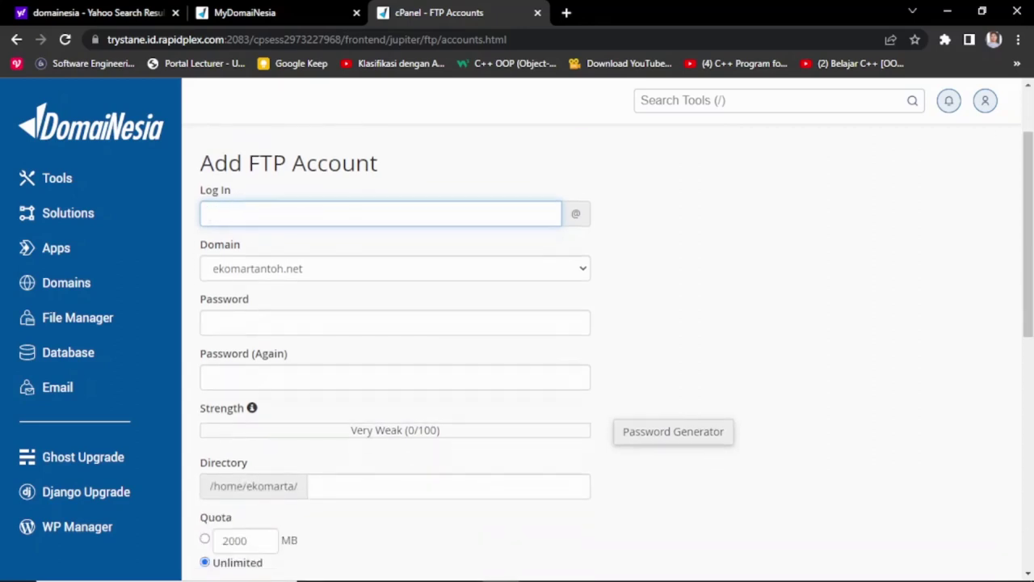
scroll(615, 334, "down", 8)
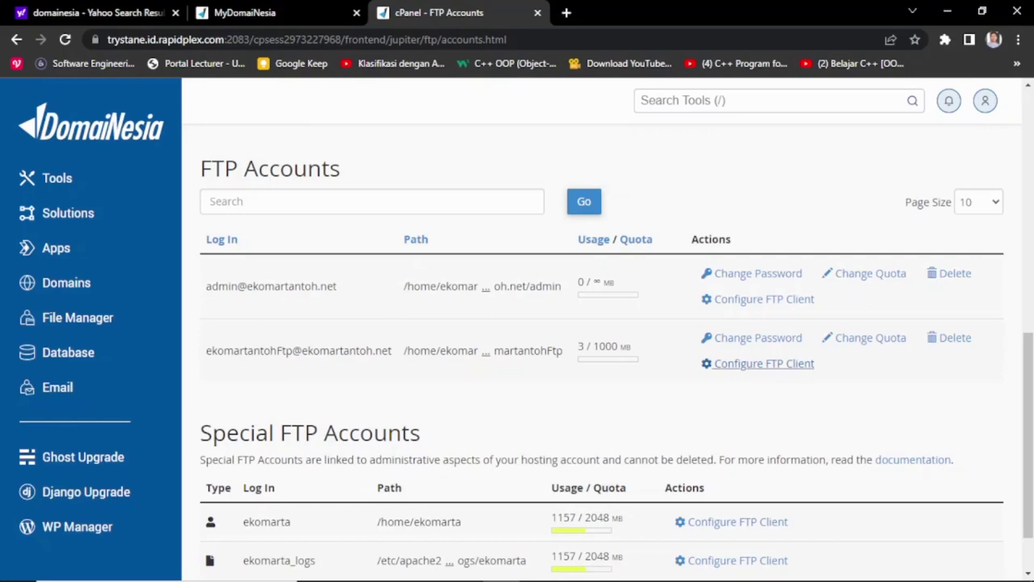
Step: Show the second FTP account's manual settings and highlight its FTP username and server address
left_click(764, 363)
scroll(763, 363, "down", 1)
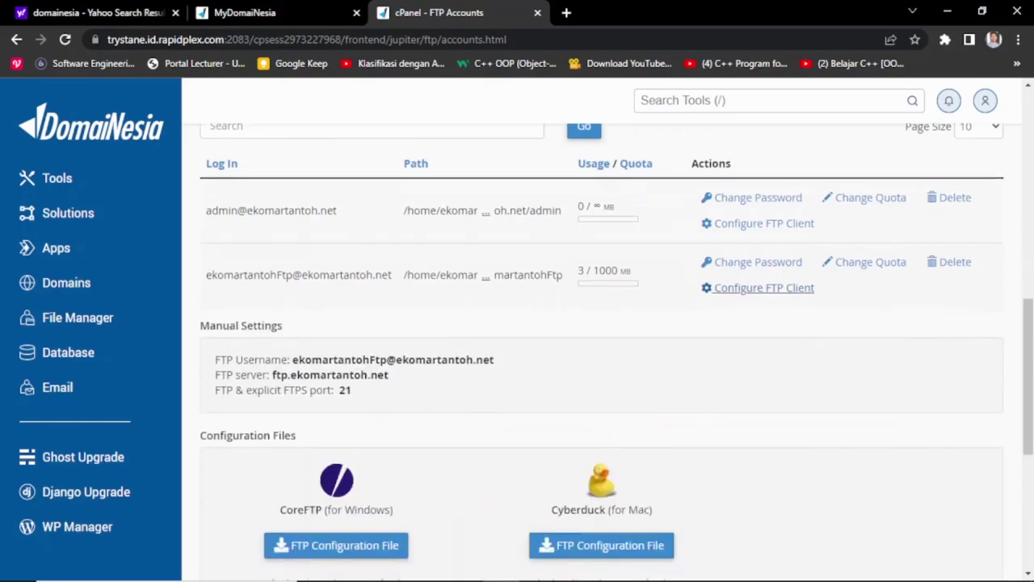
left_click_drag(293, 360, 495, 359)
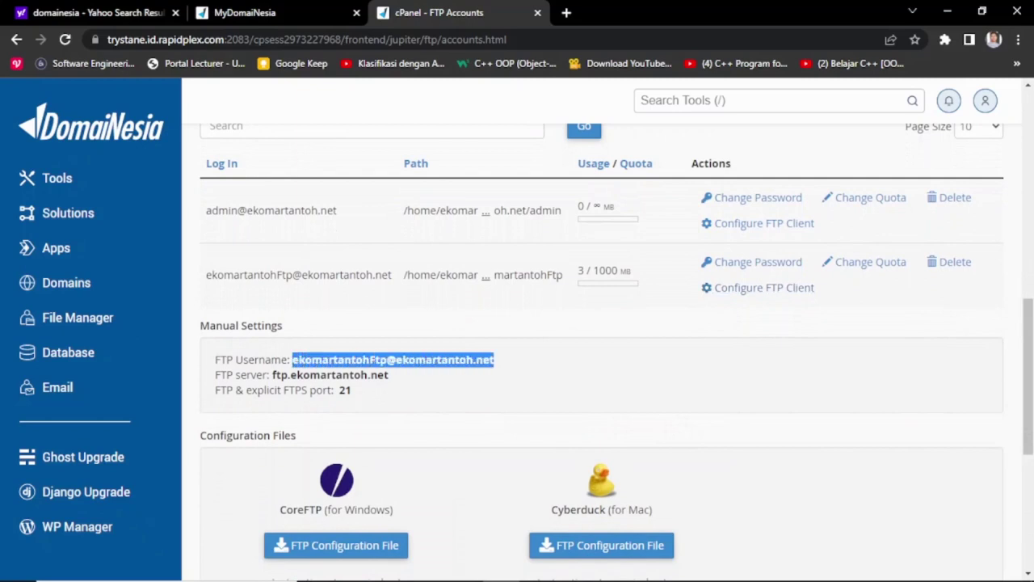
double_click(276, 375)
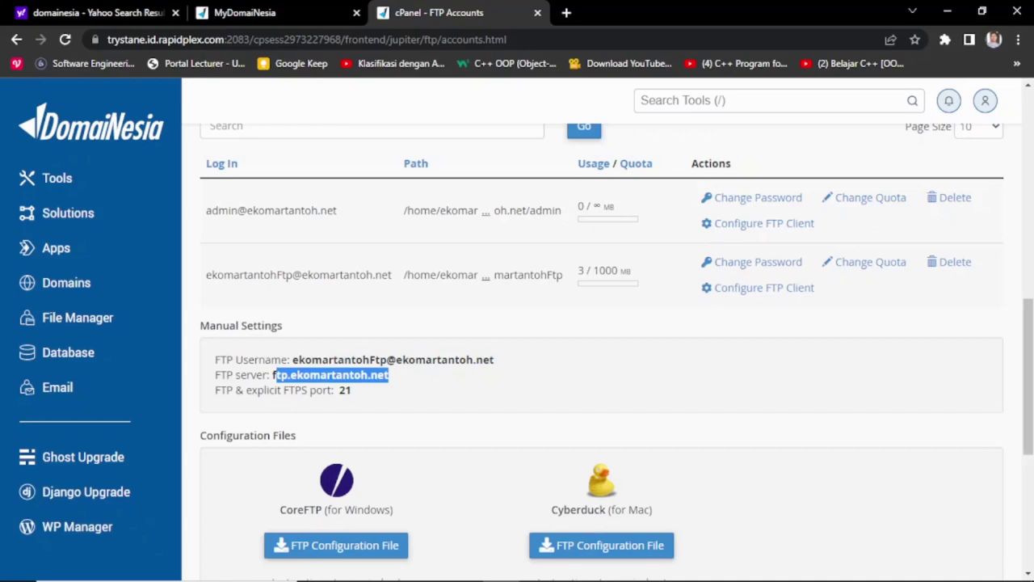
left_click(275, 375)
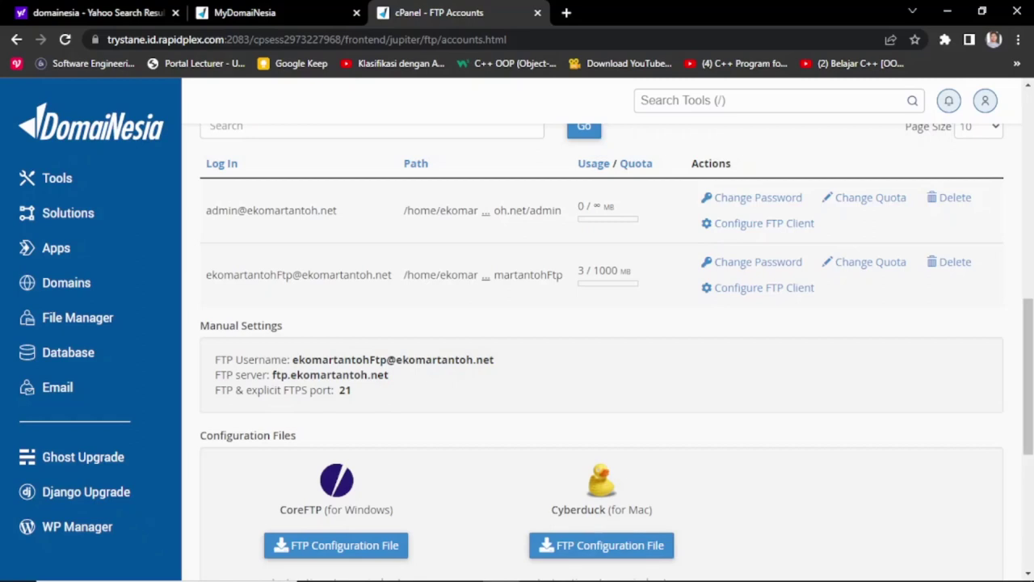
mouse_move(291, 375)
left_mouse_down()
mouse_move(389, 375)
mouse_move(275, 375)
mouse_move(291, 375)
left_mouse_up()
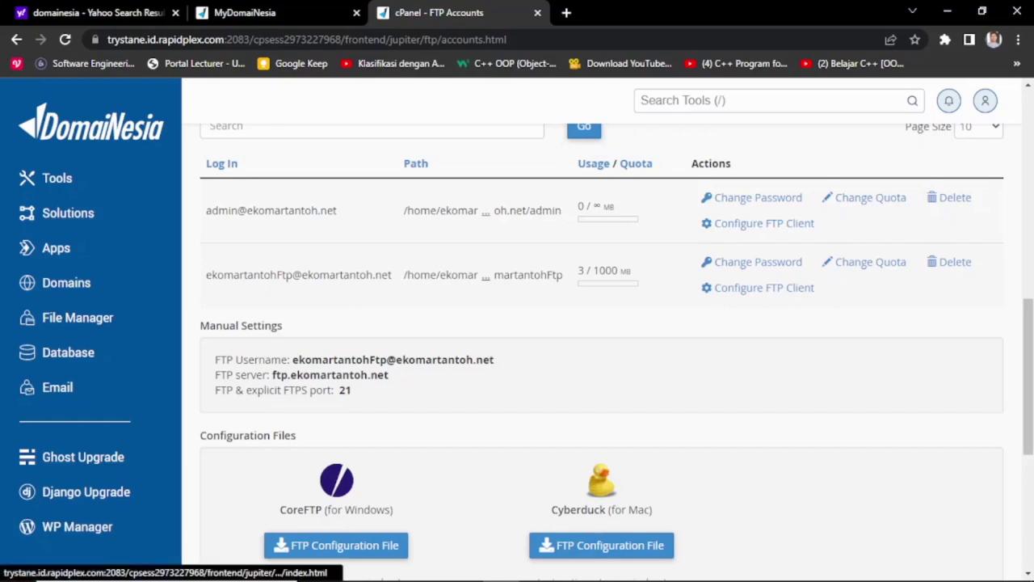
right_click(92, 317)
Step: In File Manager, navigate into the ekomartantohFtp folder holding BackupMikrotik and start a new folder
left_click(145, 329)
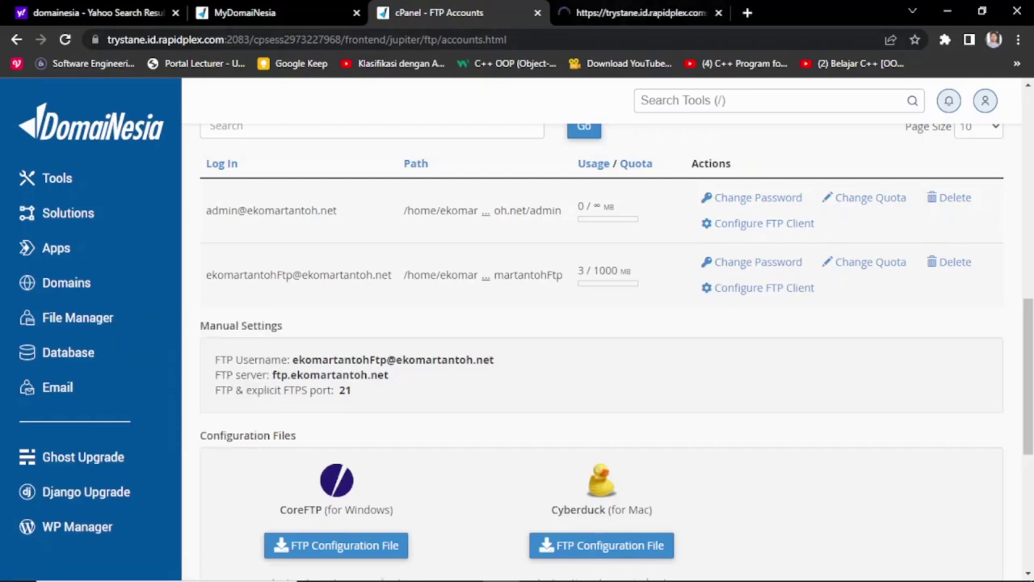
key("ctrl+Tab")
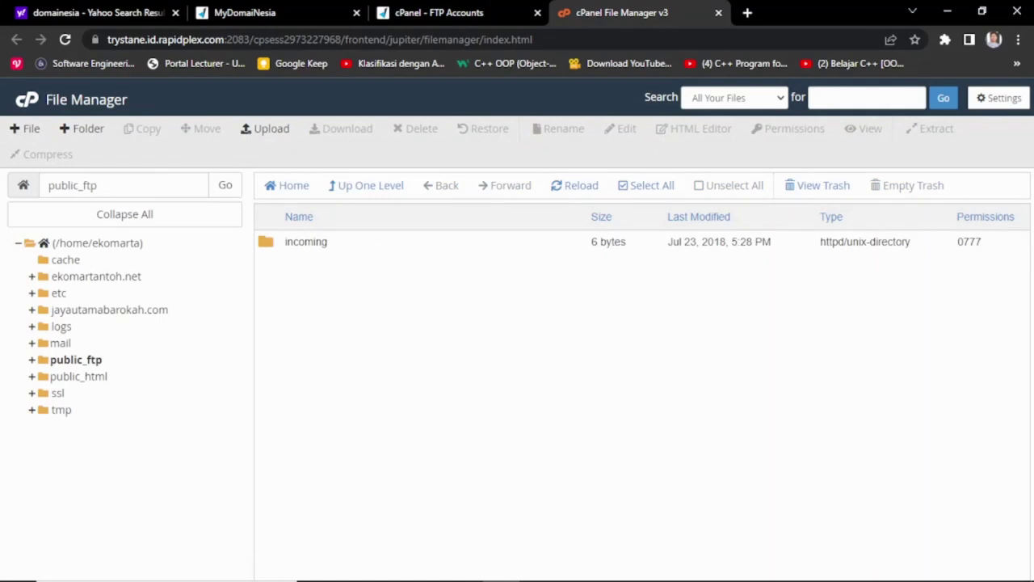
left_click(99, 276)
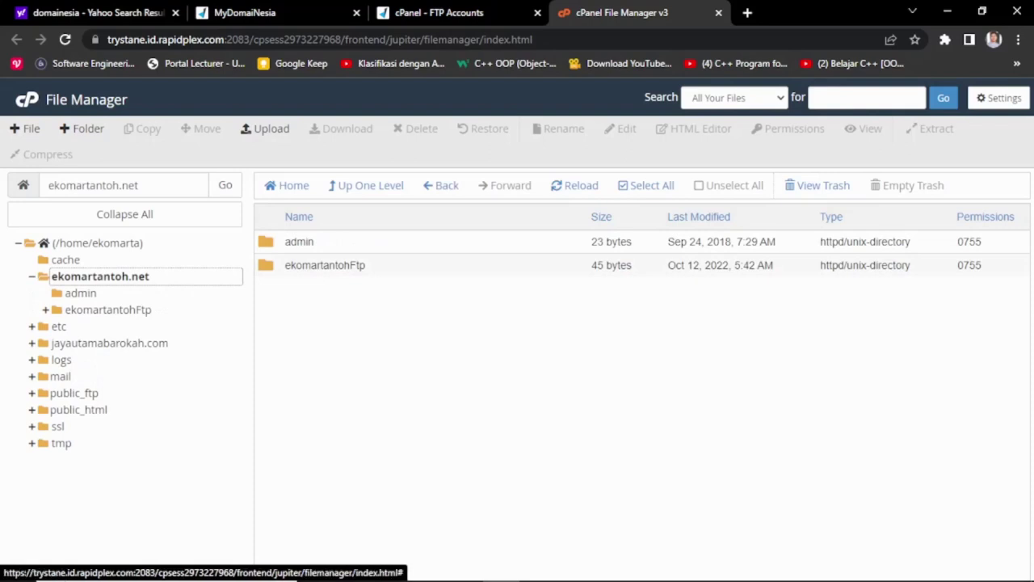
left_click(80, 292)
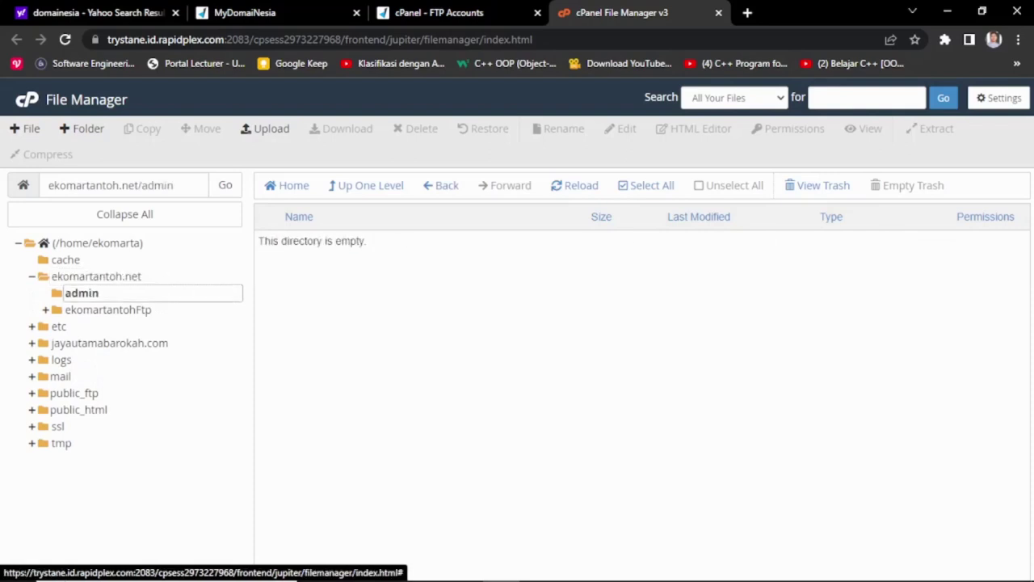
left_click(107, 310)
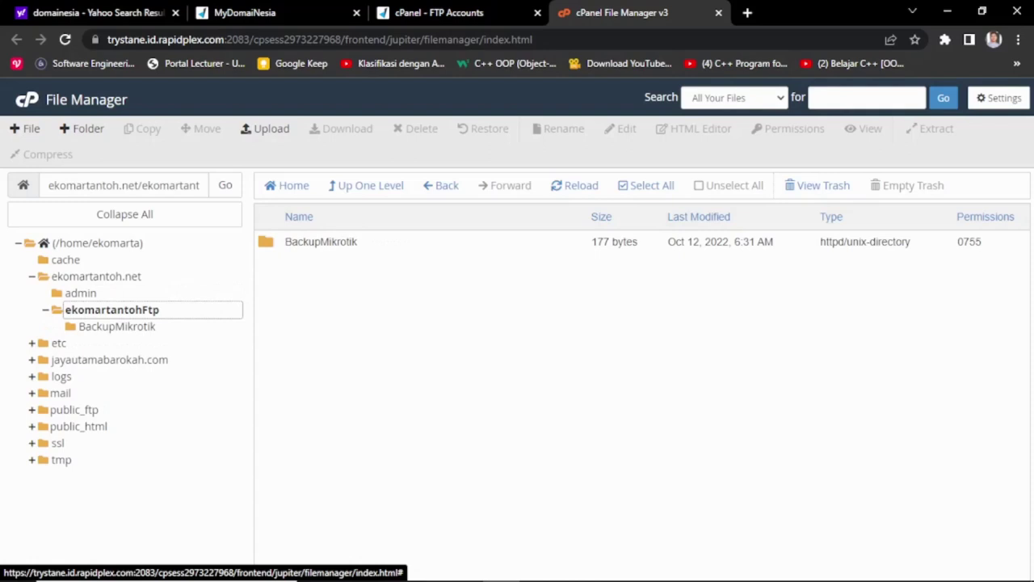
left_click(82, 128)
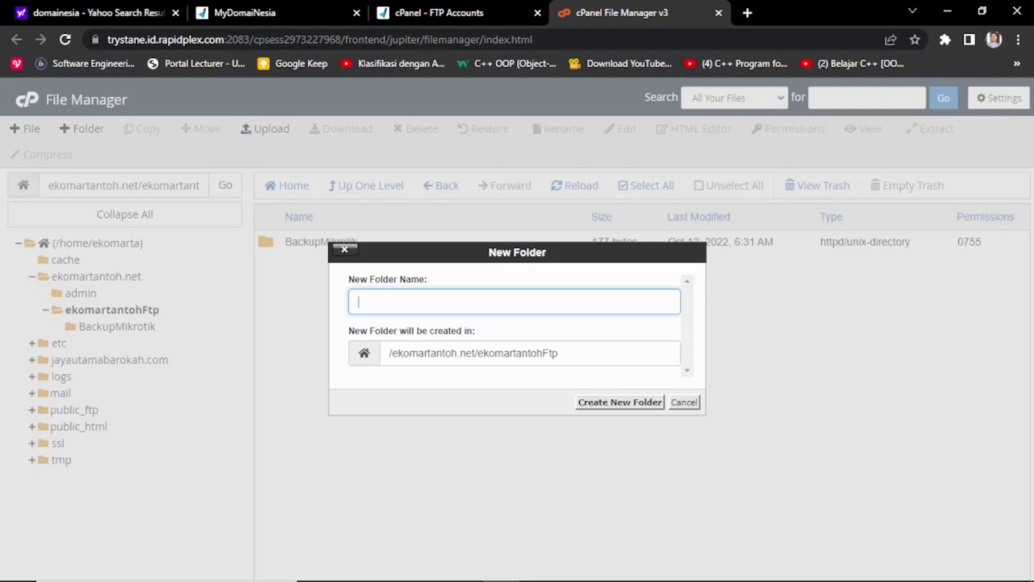
Step: Create a new folder named AutobackupMikrotik
type("AtobackupMikrotik")
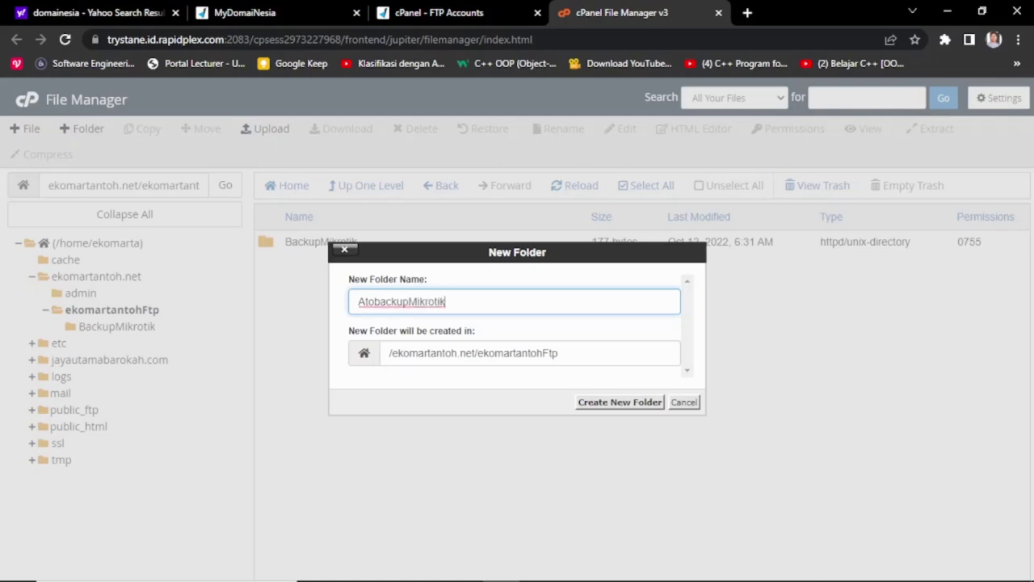
left_click(364, 302)
type("u")
left_click(620, 401)
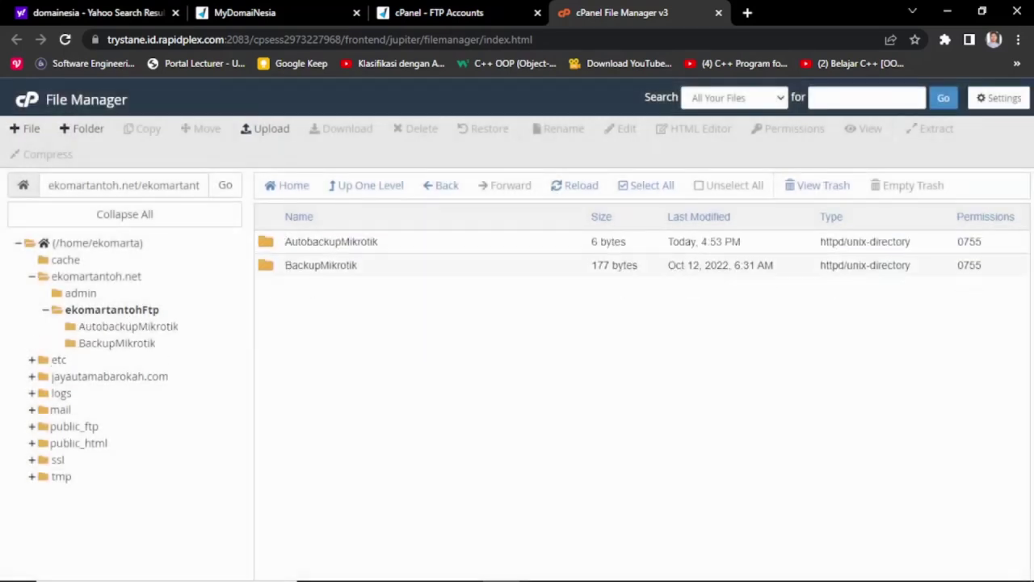
Step: Open the AutobackupMikrotik folder from ekomartantohFtp to confirm it is empty
left_click(330, 241)
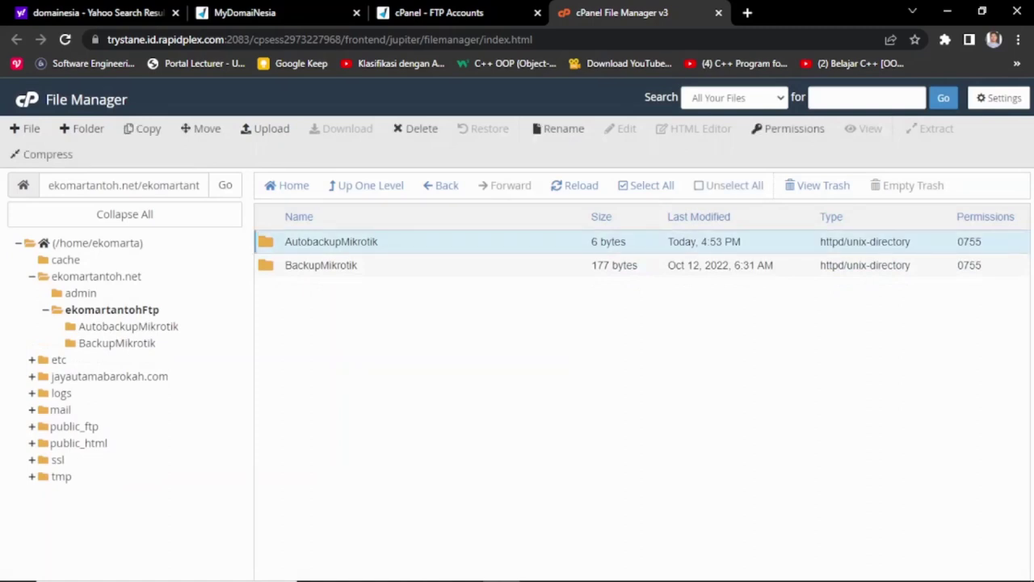
double_click(331, 241)
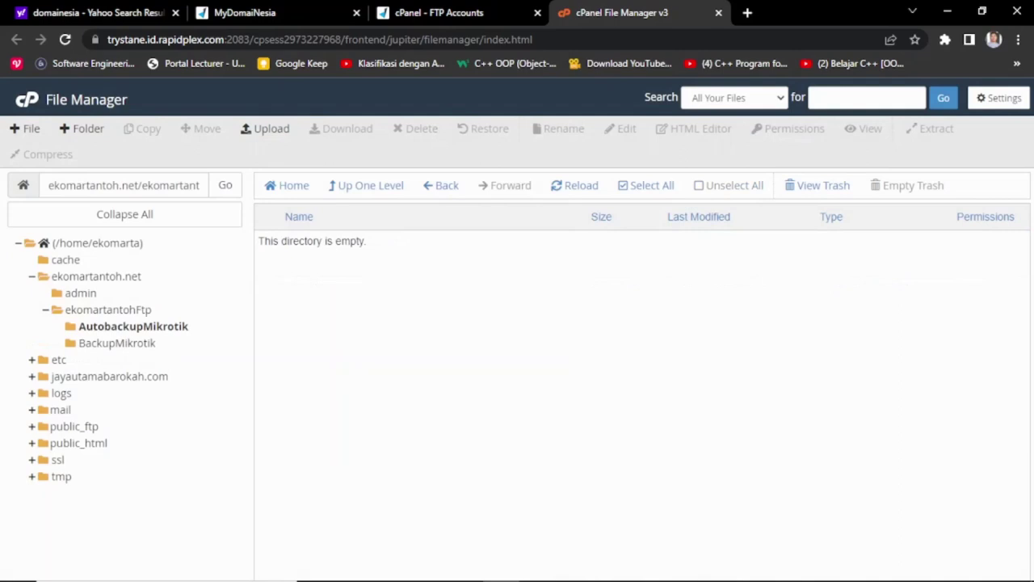
left_click(111, 309)
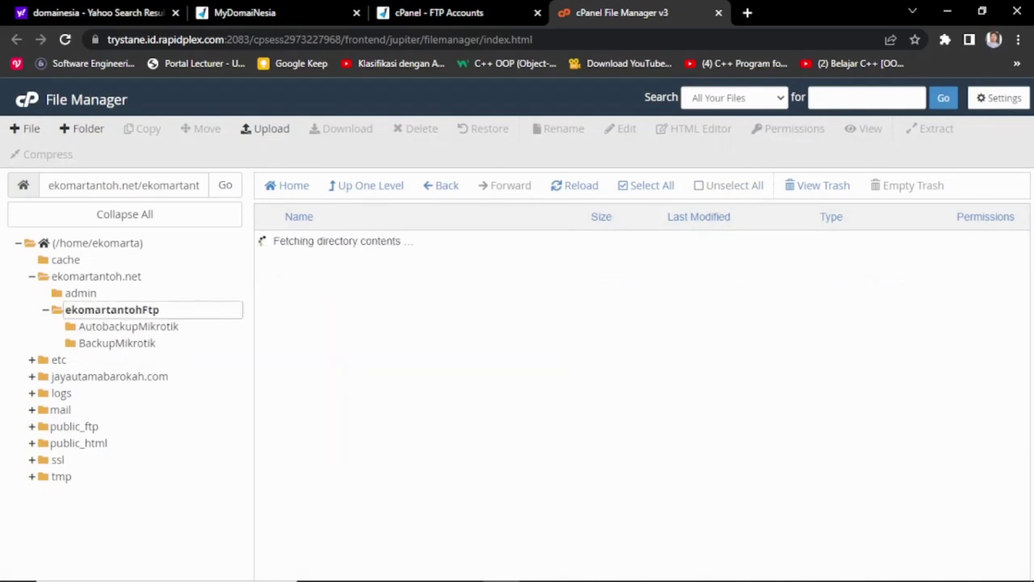
double_click(331, 241)
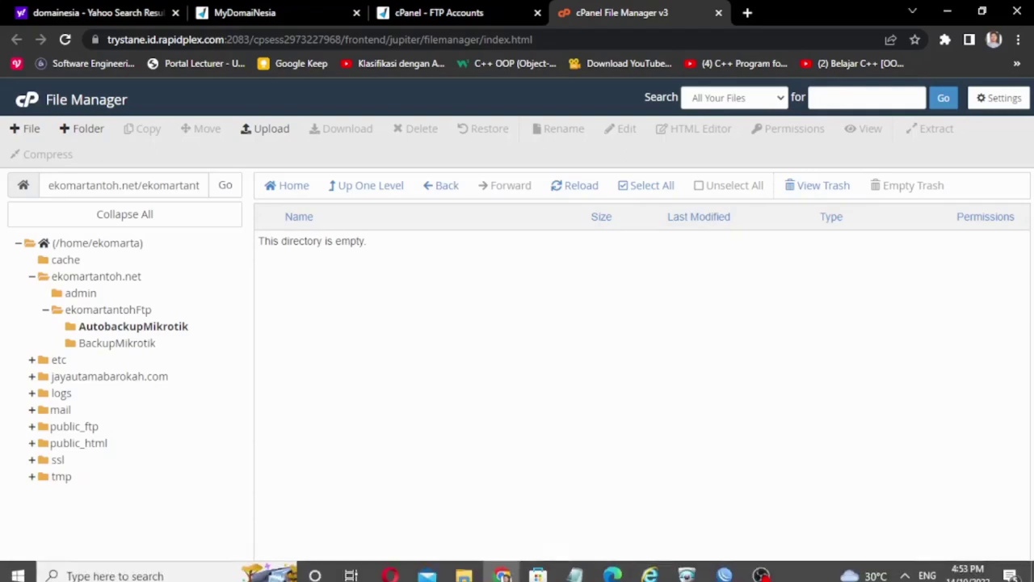
Step: Log in to the CCR1016-12G router in WinBox and close the leftover script windows
key("alt+Tab")
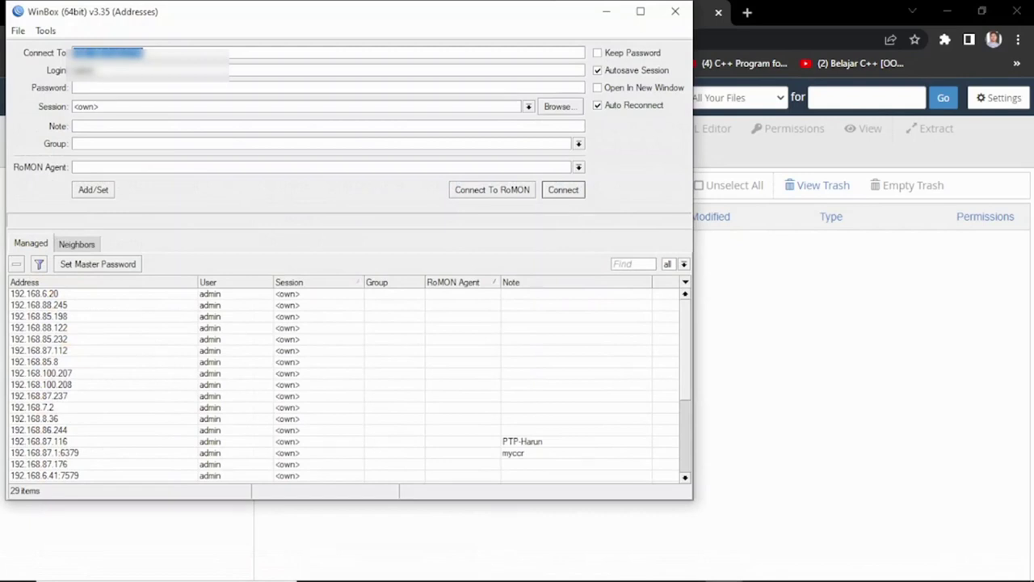
left_click(75, 87)
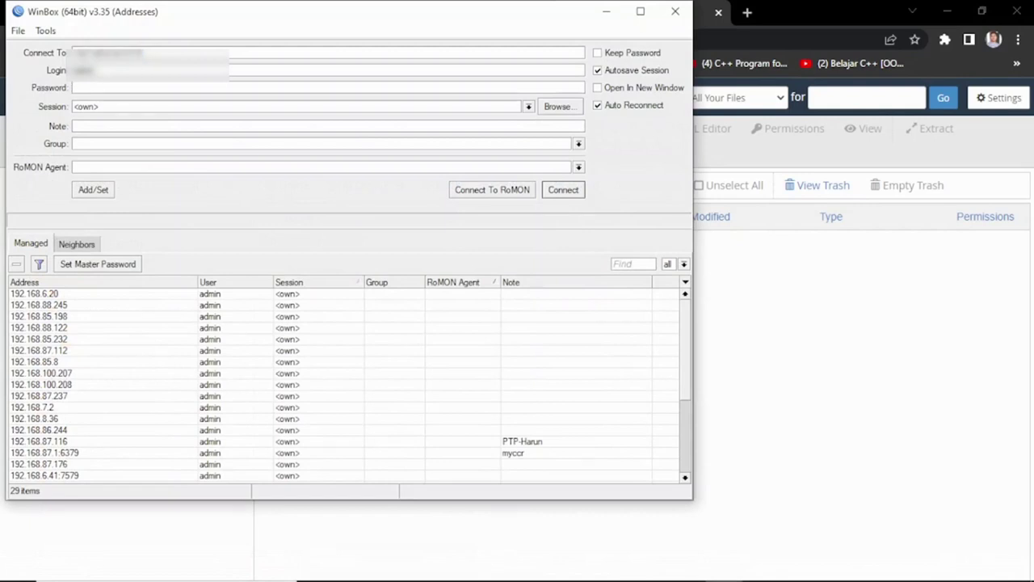
type("**********")
key("Return")
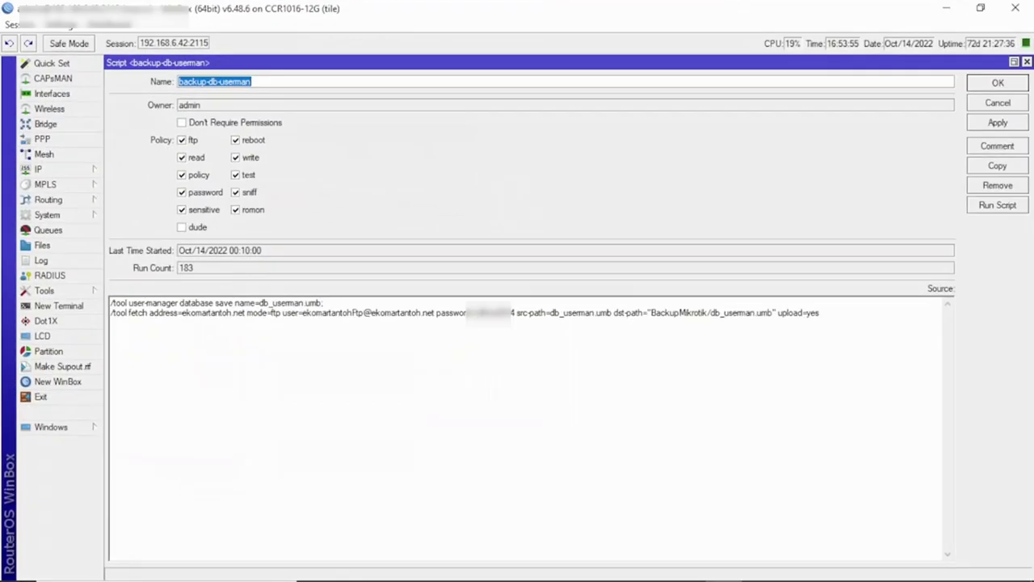
key("Escape")
key("Escape")
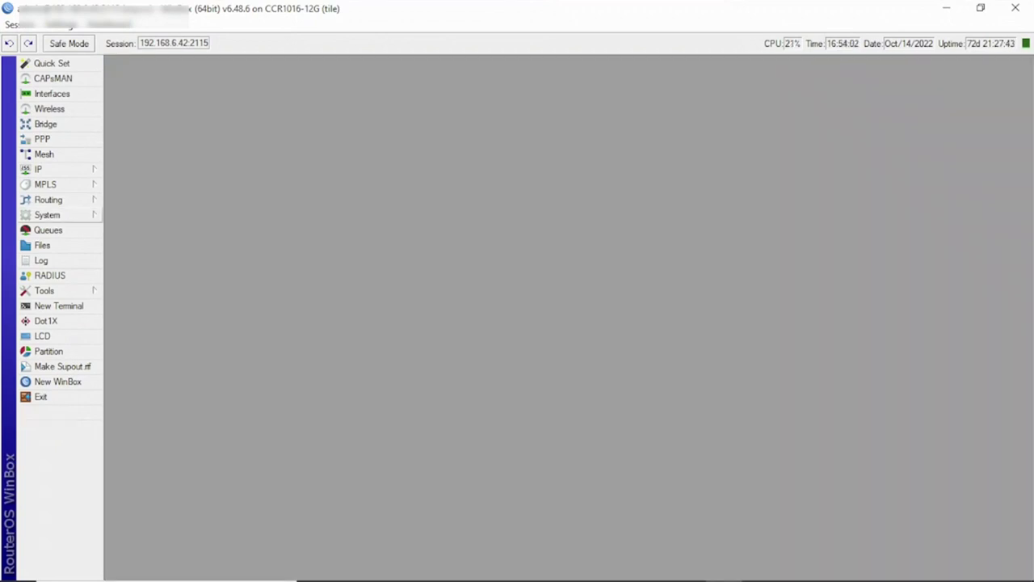
Step: Add a new System script named BackupMikrotik
left_click(47, 215)
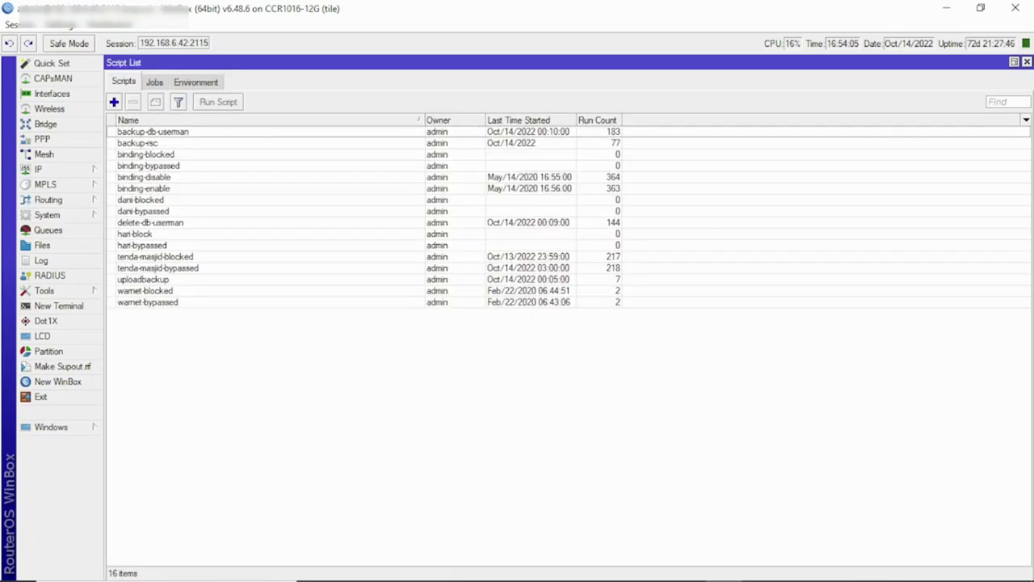
left_click(125, 511)
key("Insert")
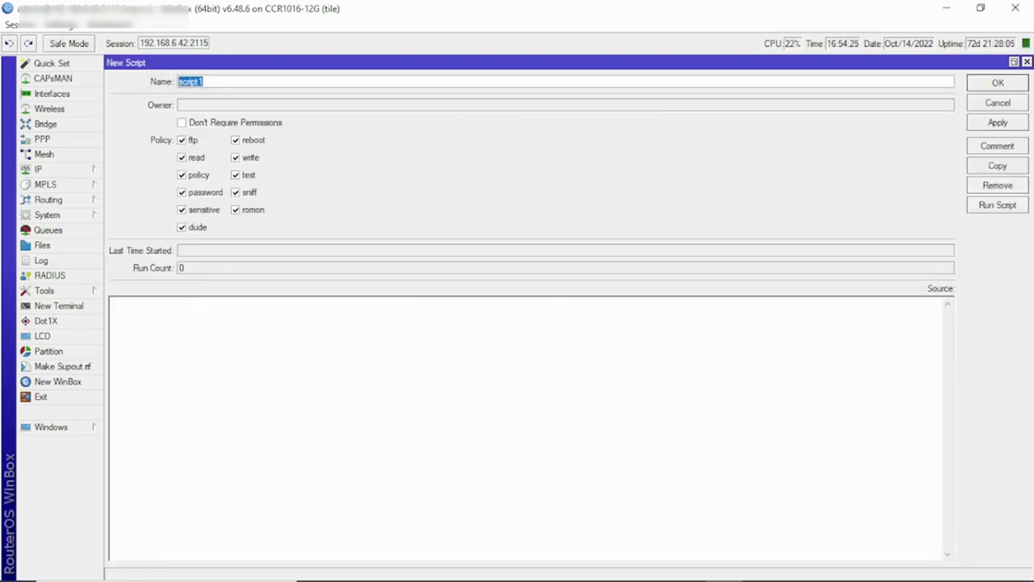
type("B")
type("acupMikrotik")
key("BackSpace")
key("BackSpace")
key("BackSpace")
key("BackSpace")
key("BackSpace")
key("BackSpace")
key("BackSpace")
key("BackSpace")
key("BackSpace")
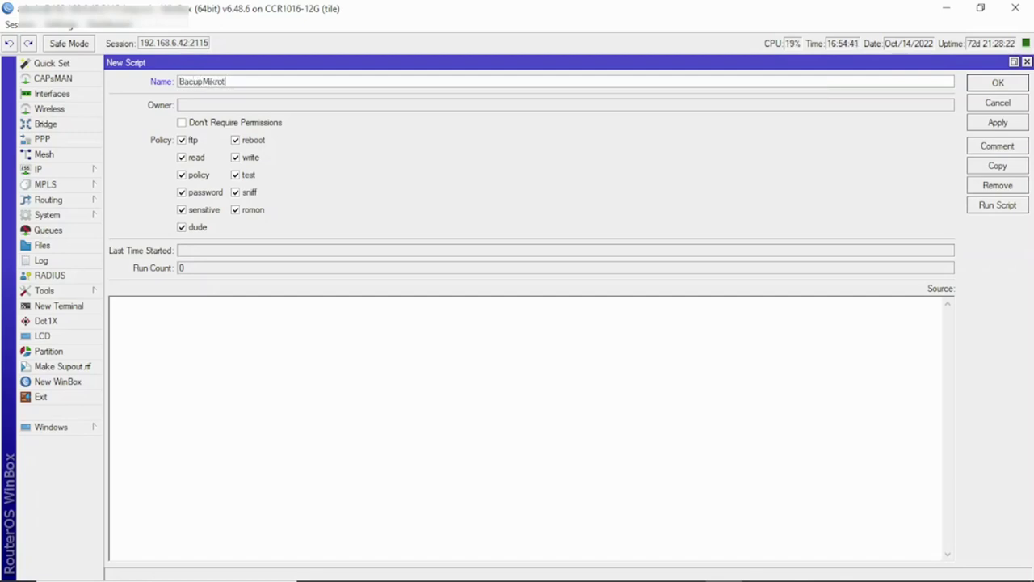
key("BackSpace")
key("BackSpace")
type("ckk")
type("upMikroti")
type("k")
left_click(113, 303)
Step: Switch over to the Notepad notes window
key("alt+Tab")
key("Tab")
key("Tab")
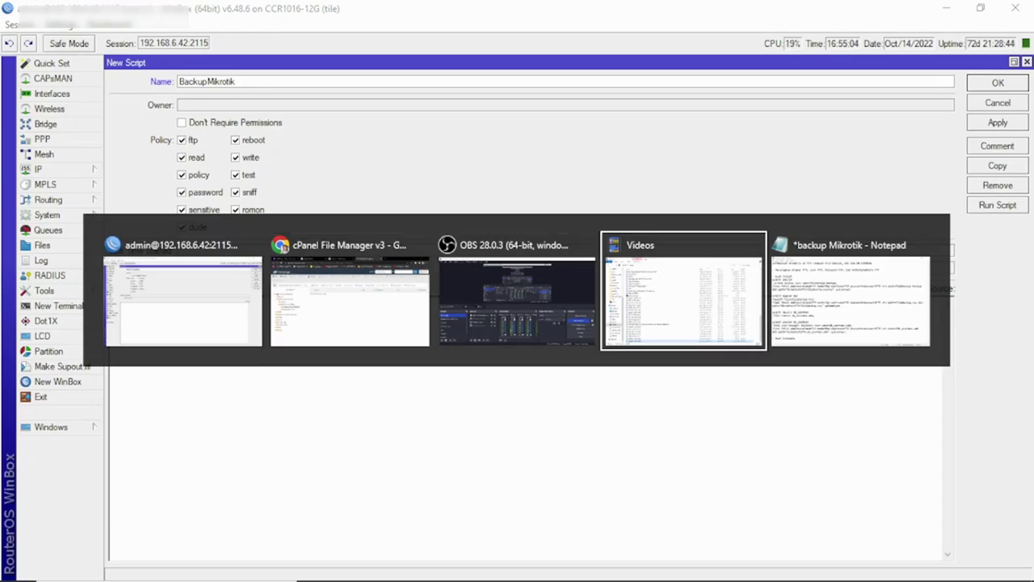
key("Tab")
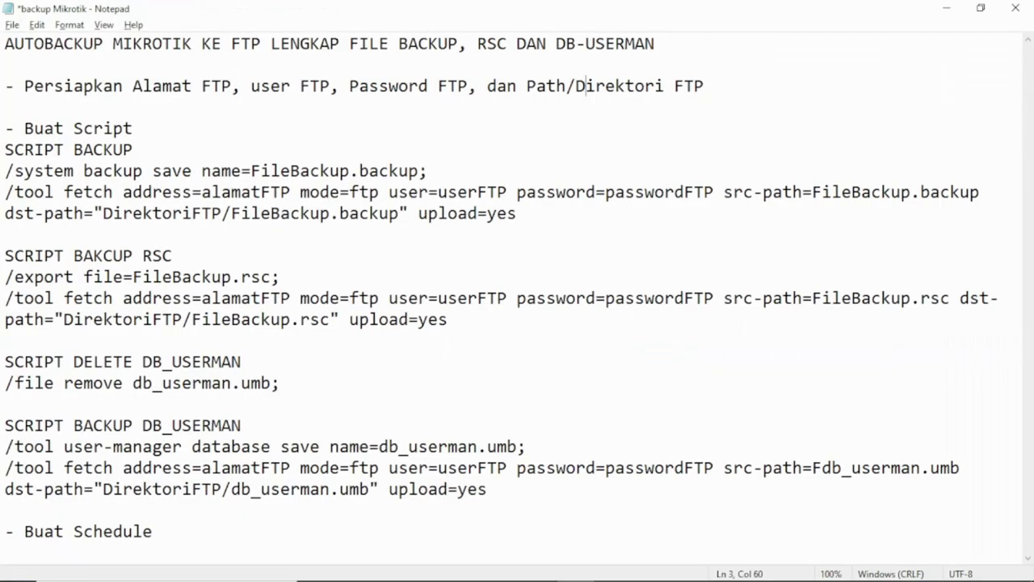
Step: Select the two SCRIPT BACKUP command lines in Notepad and return to the script's Source box
left_click(84, 149)
left_click_drag(4, 170, 5, 234)
key("ctrl+c")
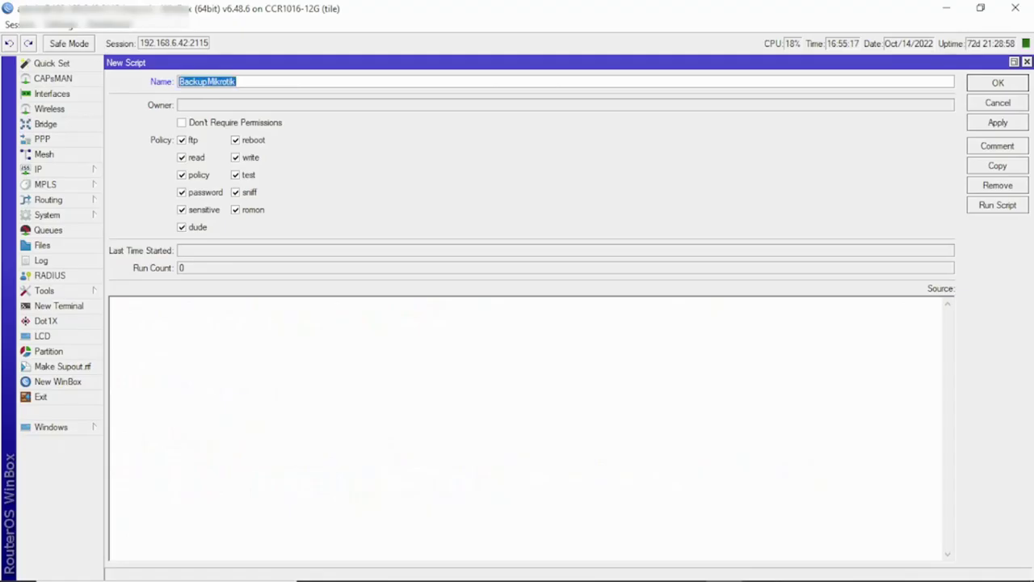
left_click(114, 304)
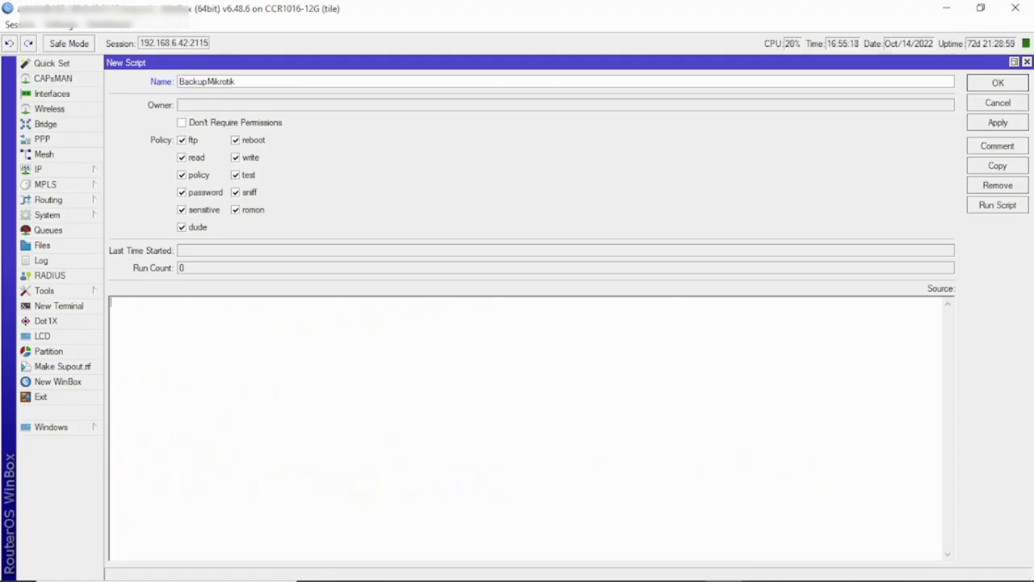
Step: Paste the backup and fetch commands, replacing the alamatFTP placeholder with ekomartantoh.net
key("ctrl+v")
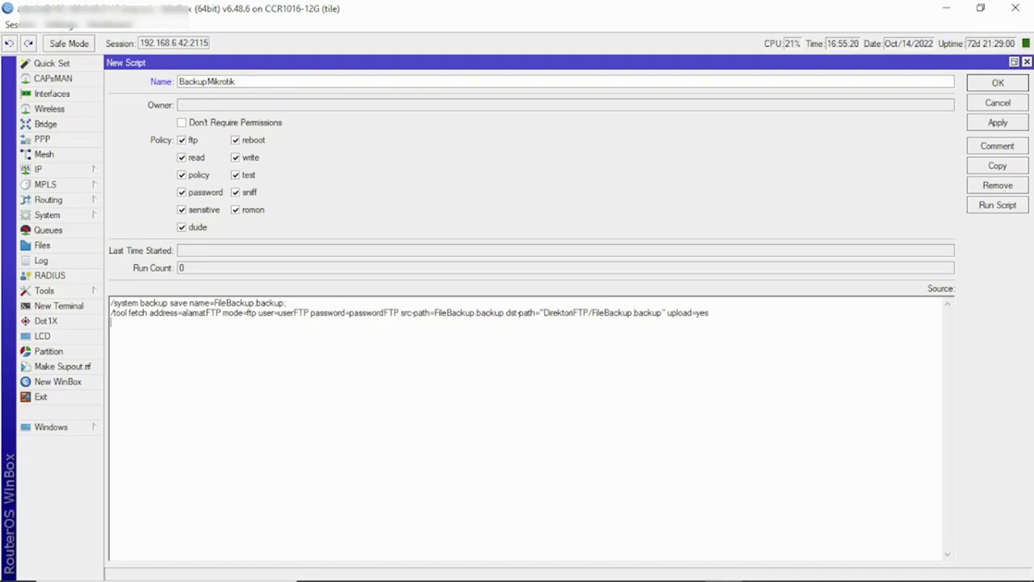
left_click(286, 302)
left_click(182, 313)
left_click_drag(182, 312, 221, 312)
type("ekomartant")
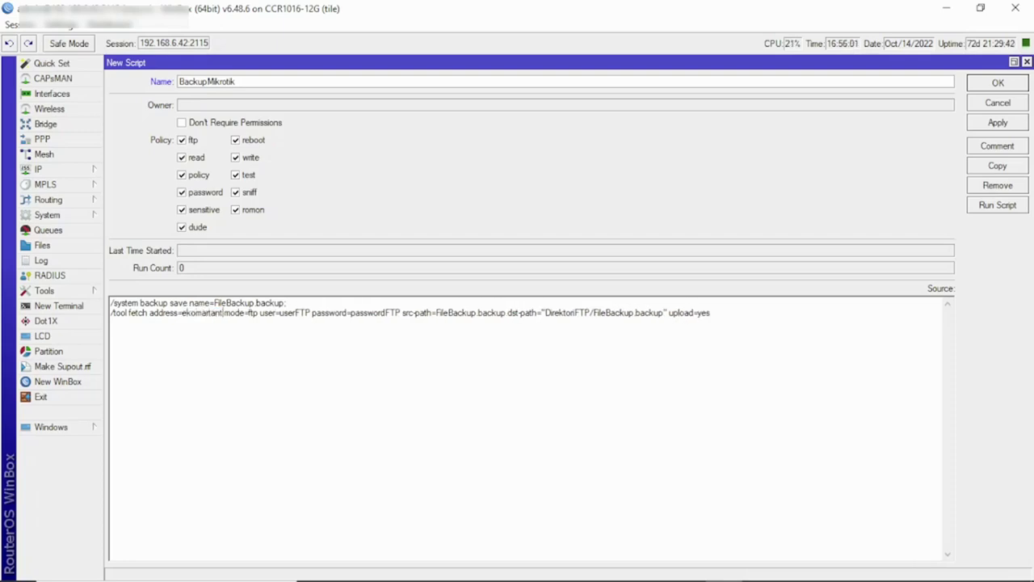
type("oh.net")
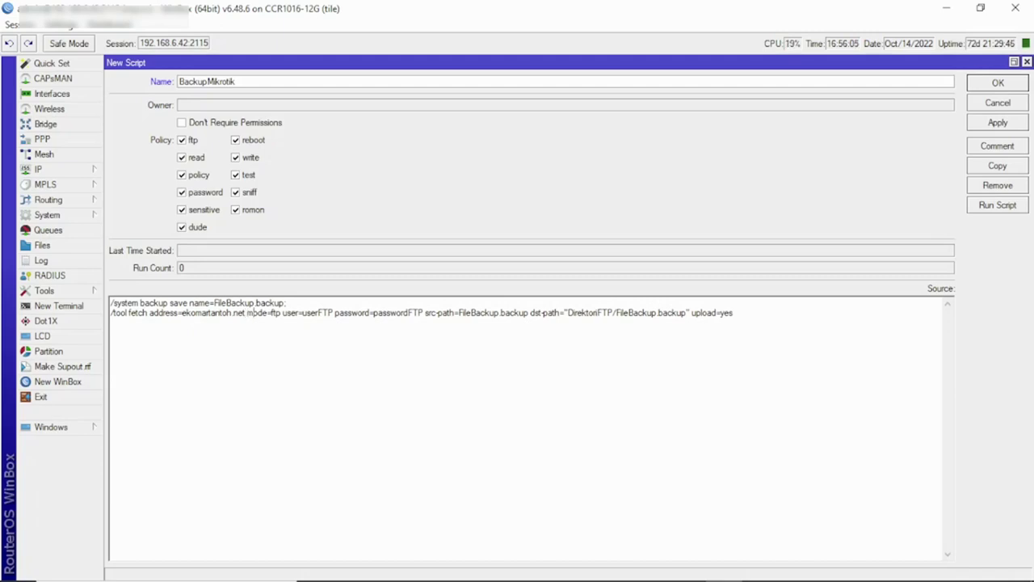
left_click(268, 313)
left_click_drag(303, 313, 332, 312)
Step: Select the FTP username on cPanel's FTP Accounts page and return to the WinBox script
left_click(503, 567)
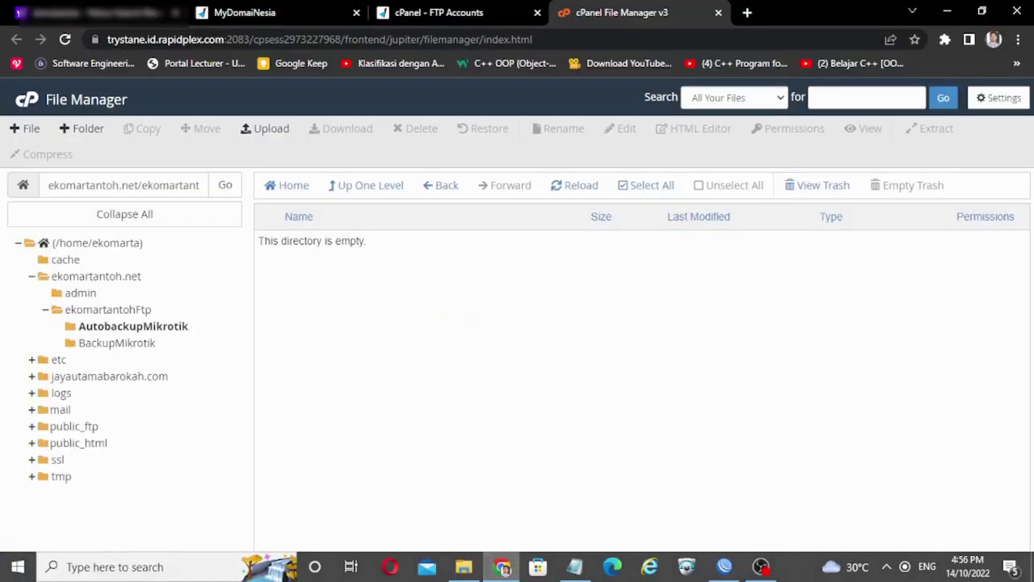
left_click(439, 13)
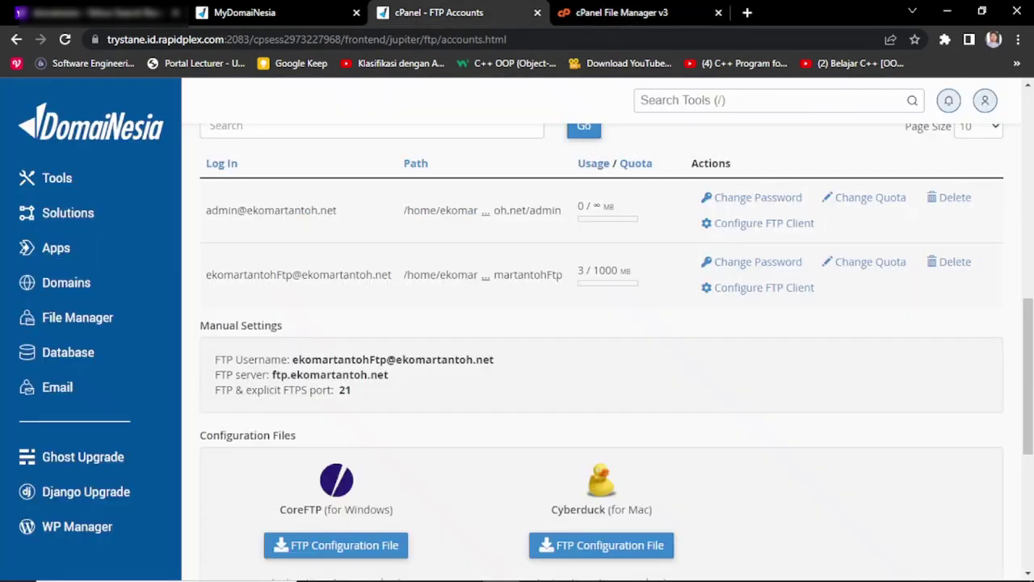
left_click_drag(293, 360, 390, 375)
left_click(389, 375)
left_click_drag(293, 360, 494, 359)
key("ctrl+c")
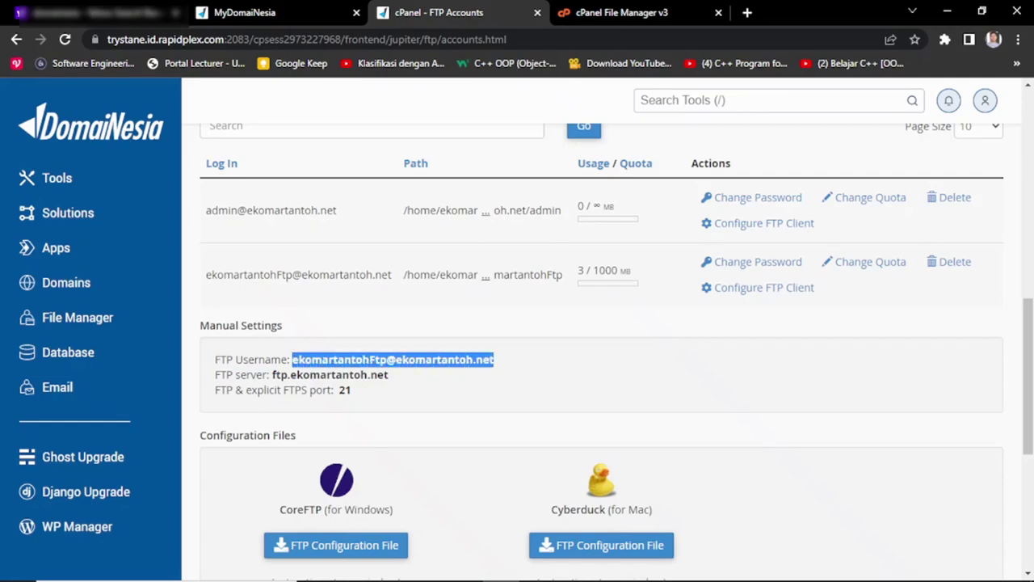
key("alt+Tab")
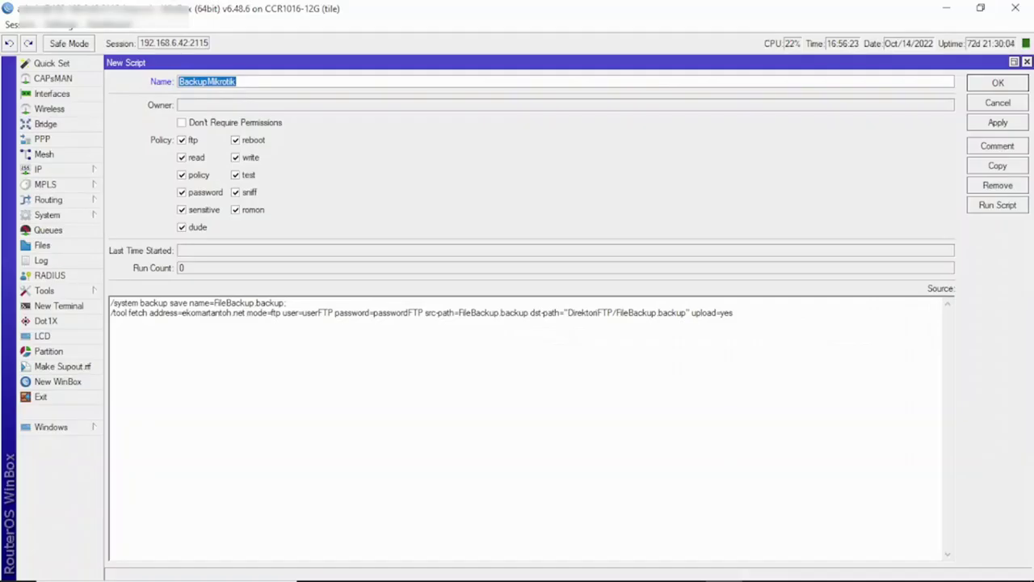
Step: Replace the userFTP and passwordFTP placeholders with the FTP account's username and password
left_click(236, 82)
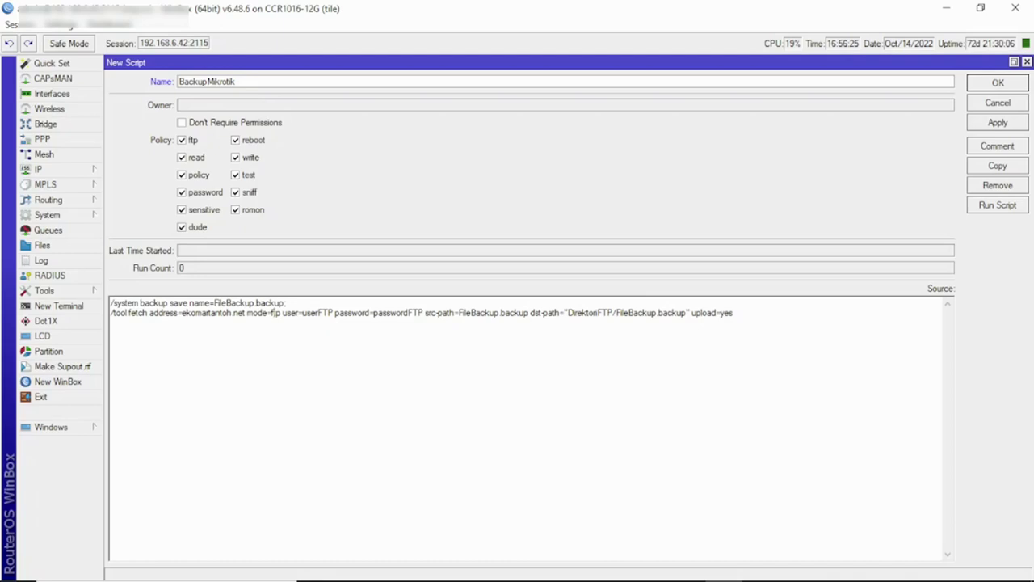
left_click_drag(304, 312, 332, 312)
key("ctrl+v")
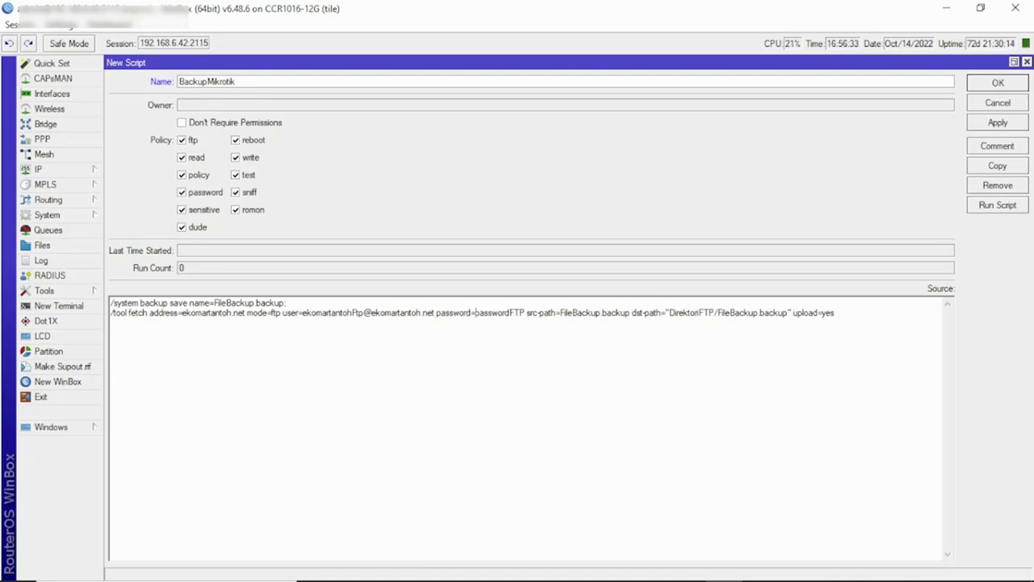
left_click_drag(475, 312, 525, 313)
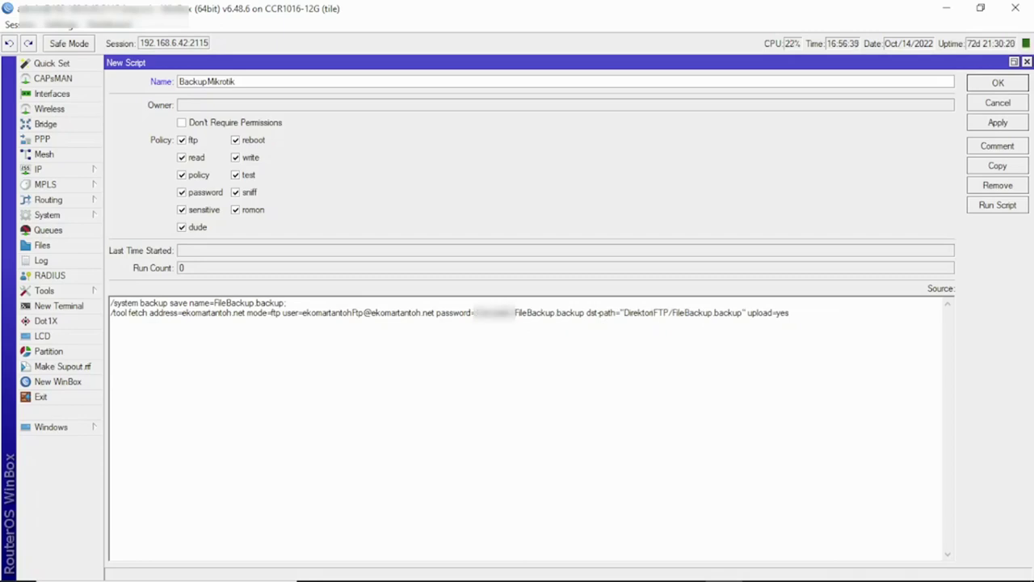
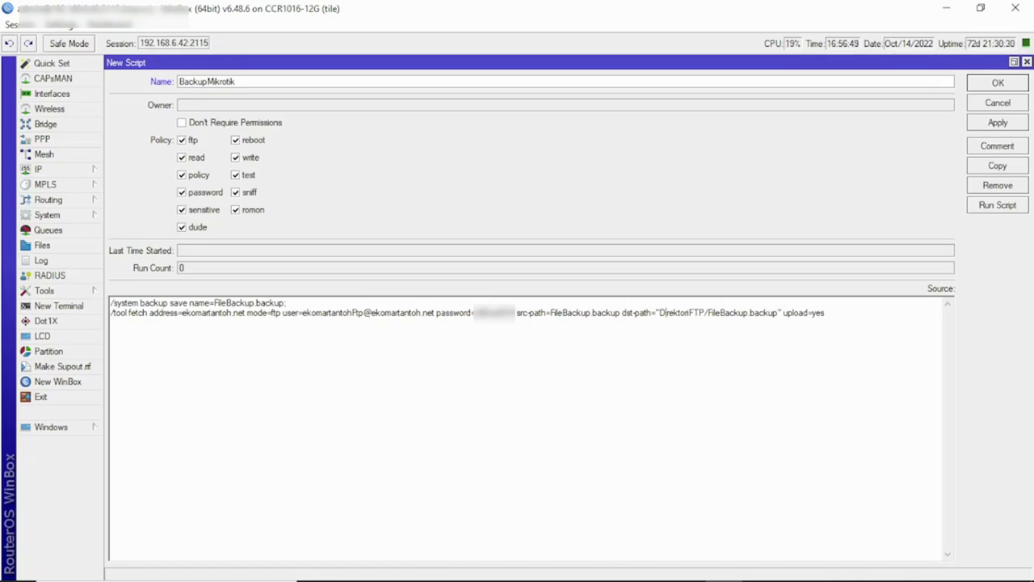
Step: Set the dst-path folder to AutobackupMikrotik, giving AutobackupMikrotik/FileBackup.backup
left_click_drag(659, 312, 705, 313)
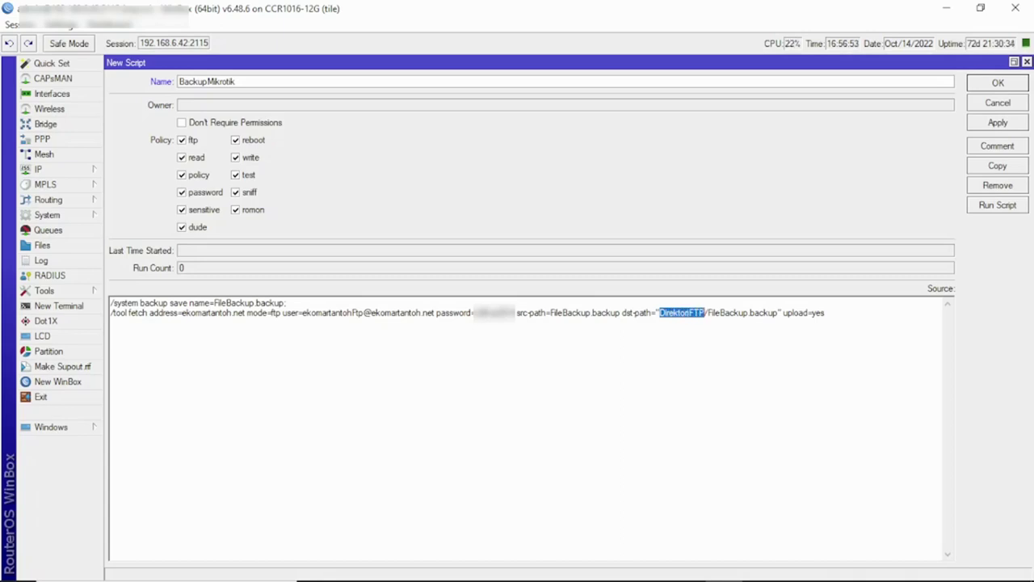
type("Autoba")
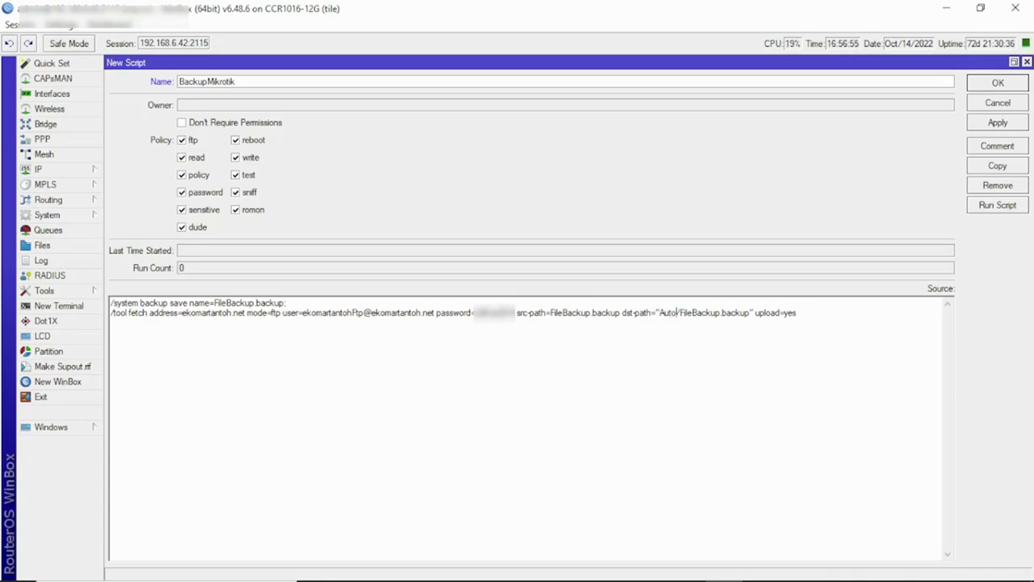
type("ckupMi")
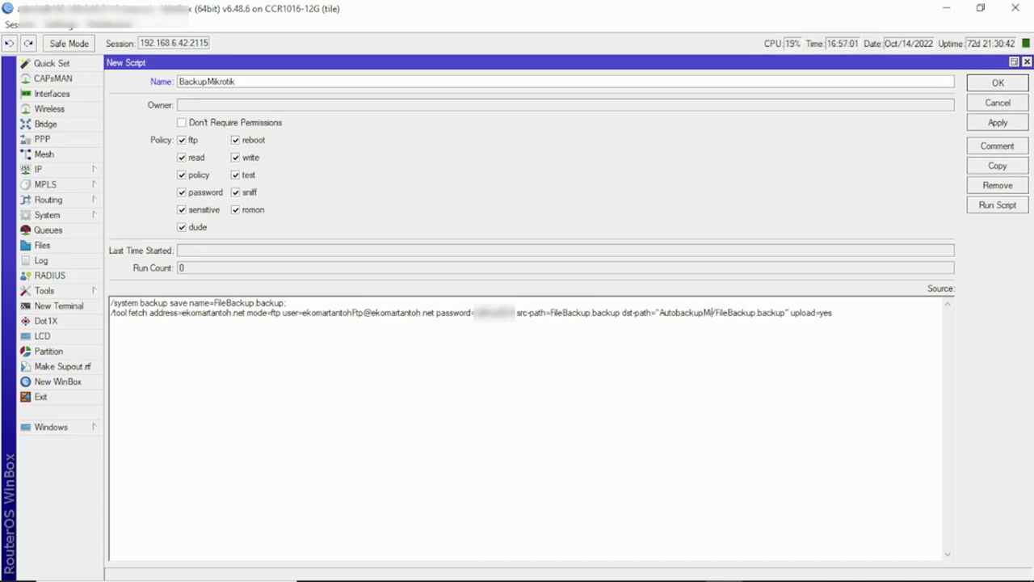
type("kroti")
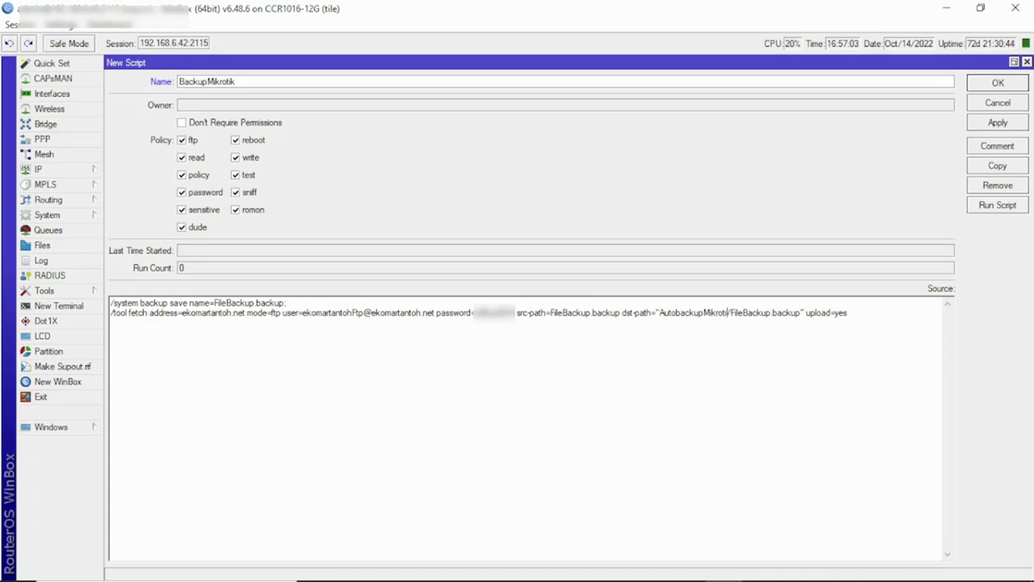
type("k")
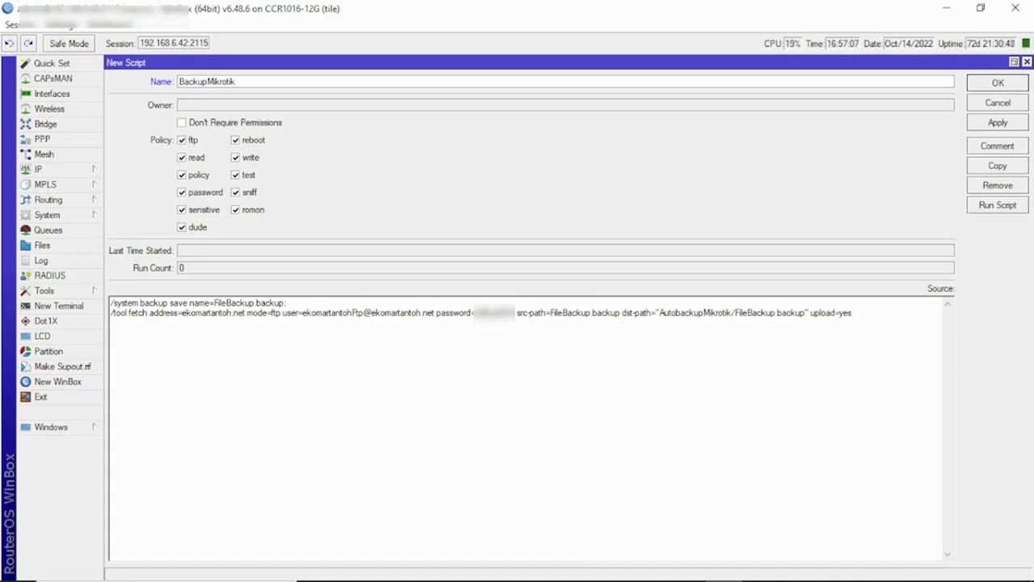
key("alt+Tab")
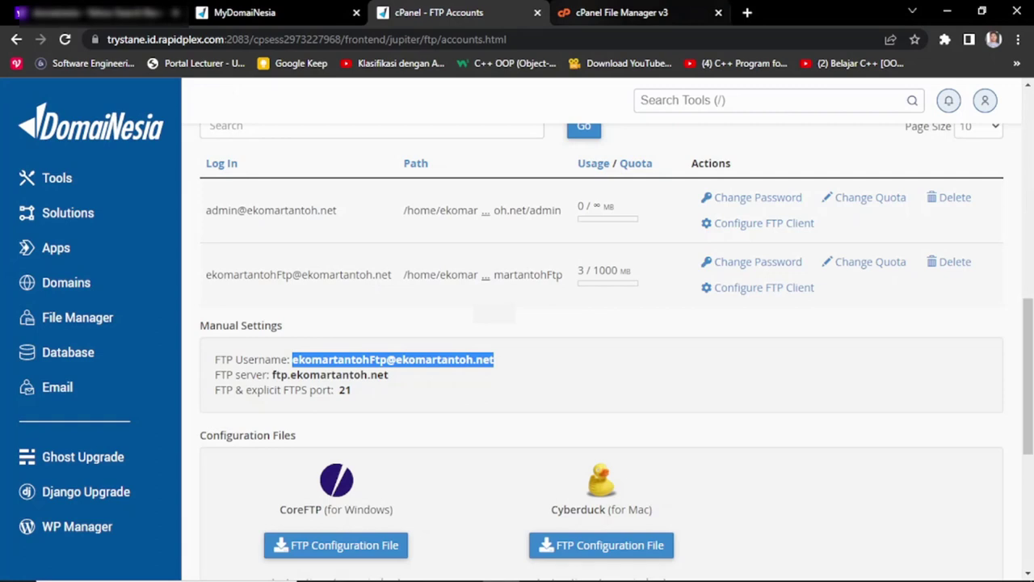
Step: Dismiss the script-not-found error and tidy the end of the script source
left_click(626, 12)
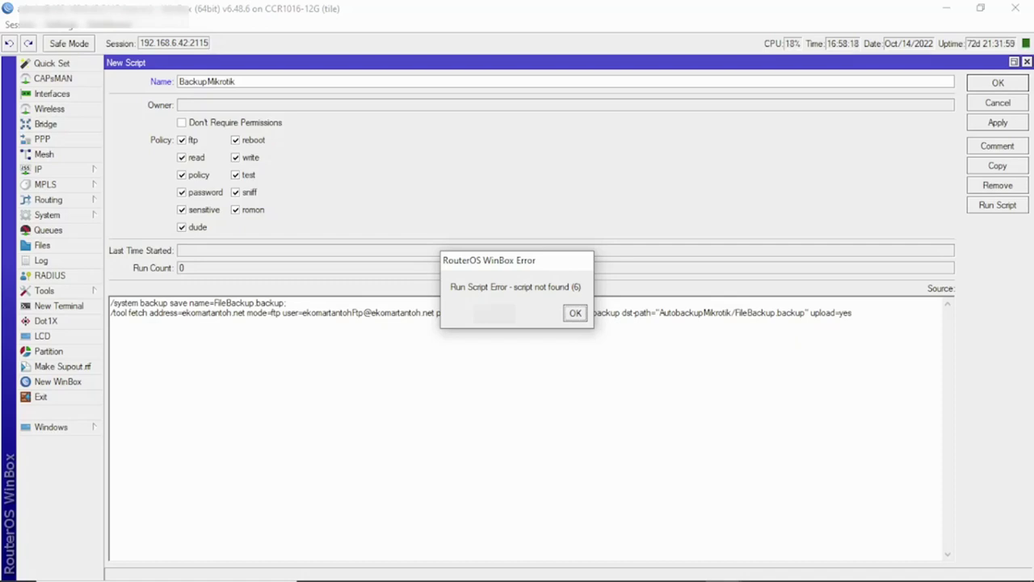
key("Return")
double_click(831, 313)
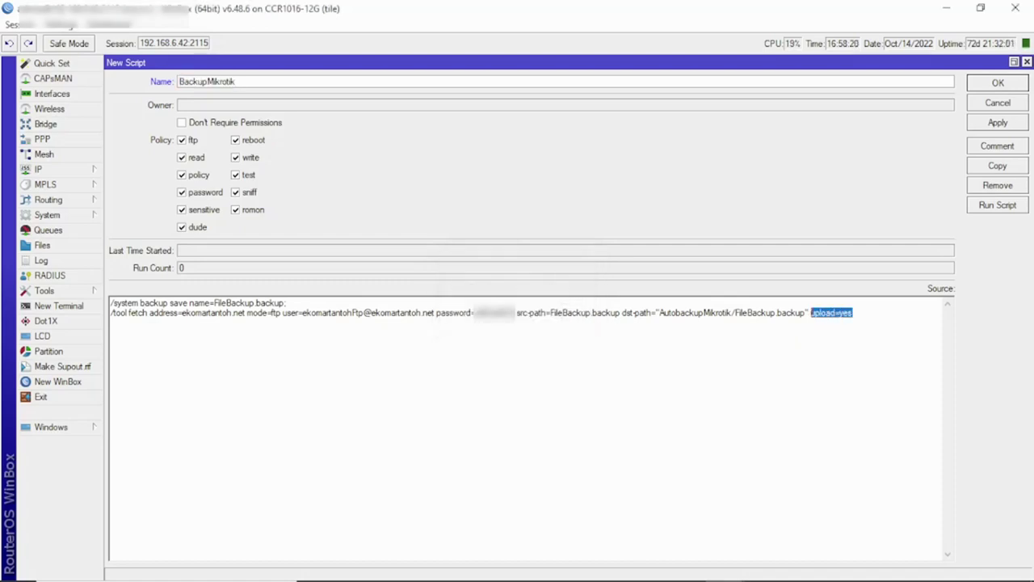
key("End")
key("Return")
key("BackSpace")
Step: Copy the entire BackupMikrotik source and start a new terminal
key("shift+Home")
key("shift+Up")
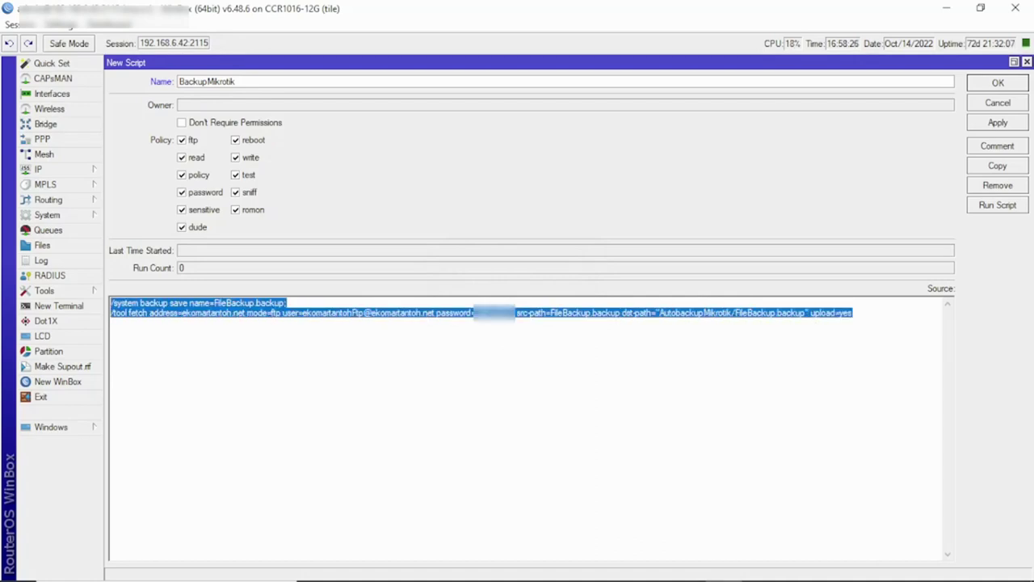
right_click(194, 300)
left_click(220, 353)
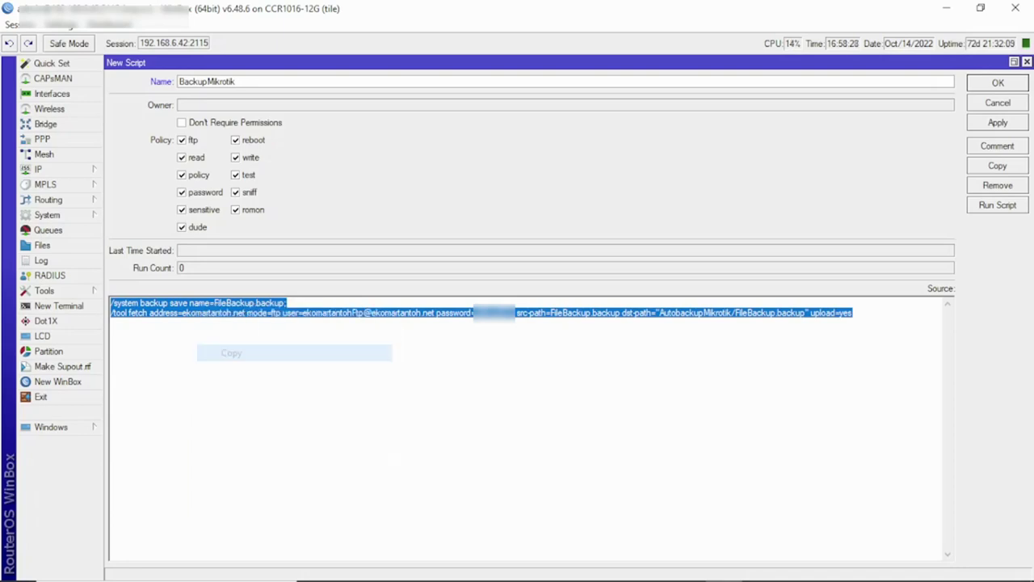
left_click(58, 305)
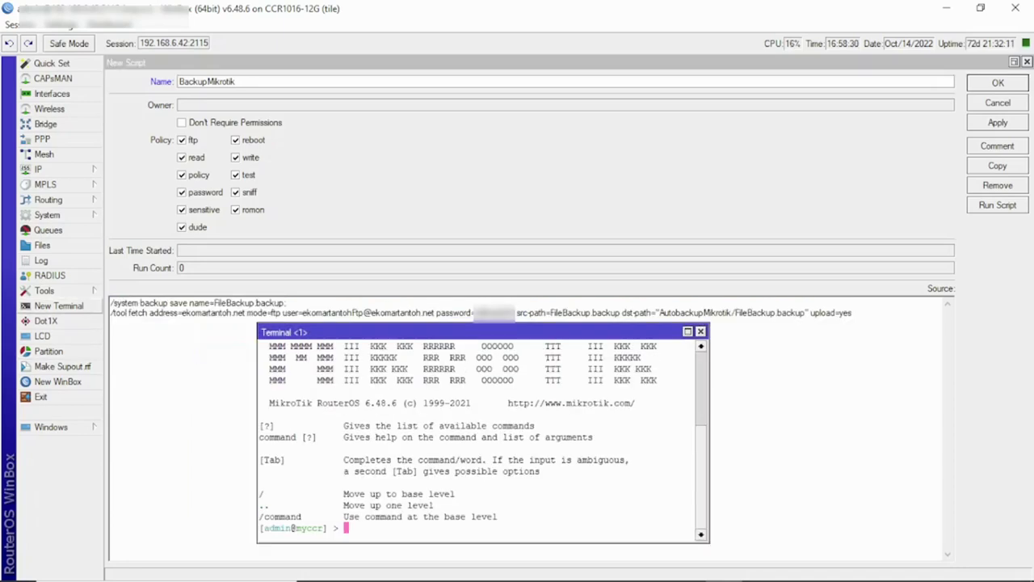
Step: Paste the backup and fetch commands into the terminal and run them
right_click(352, 454)
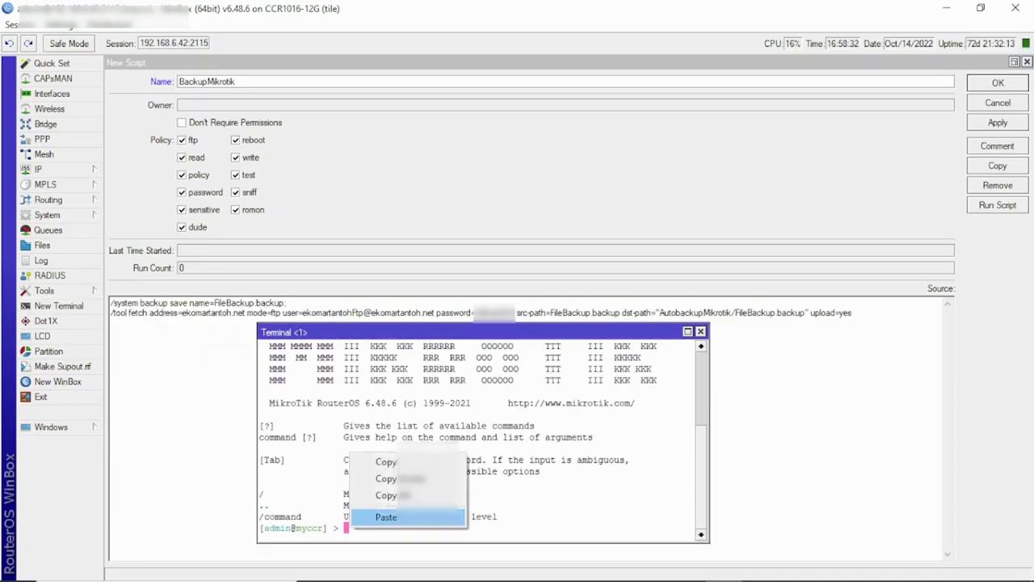
left_click(386, 516)
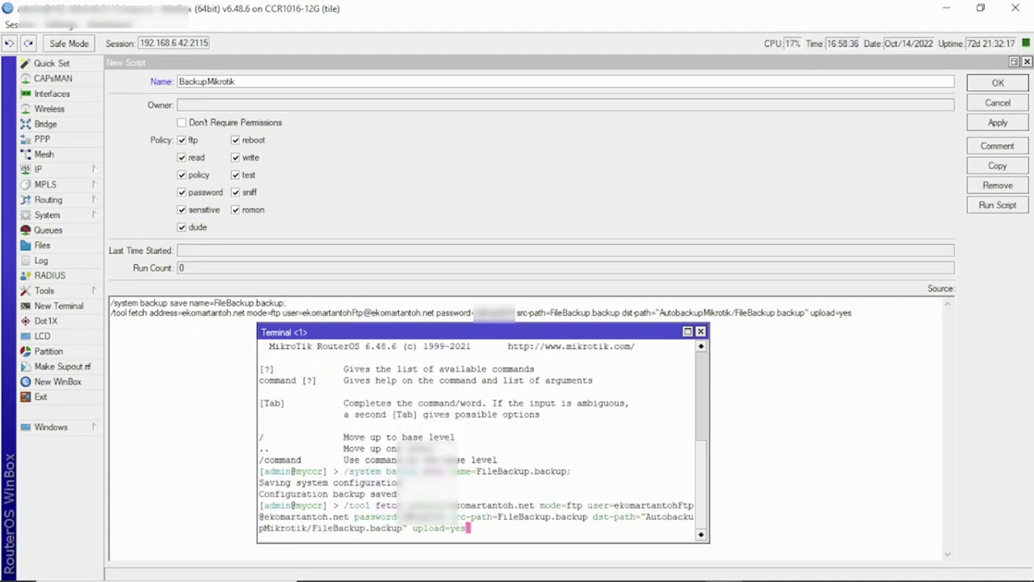
key("Return")
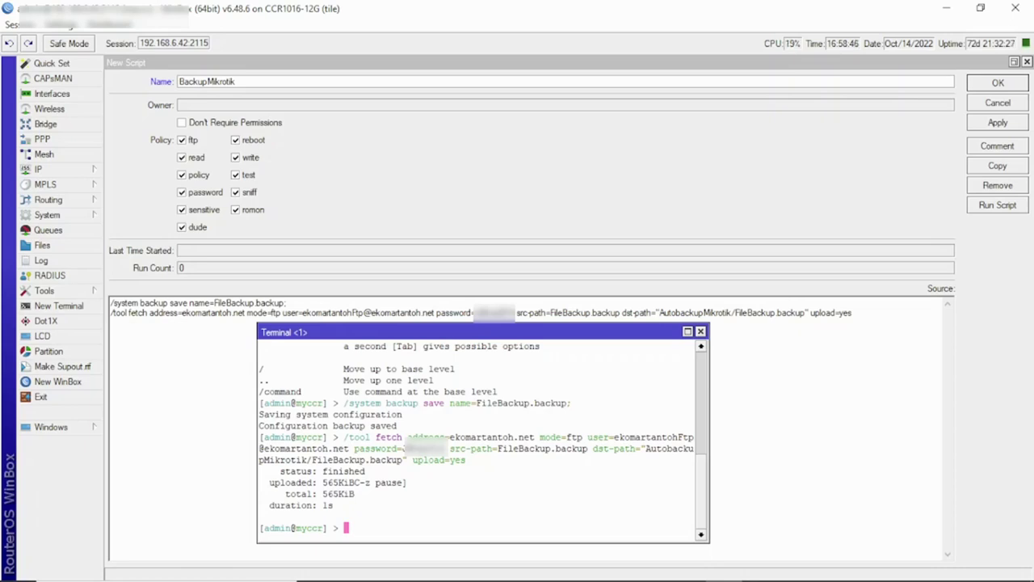
Step: Confirm FileBackup.backup (565.15 KB) is in the AutobackupMikrotik folder, then return to WinBox
mouse_move(724, 578)
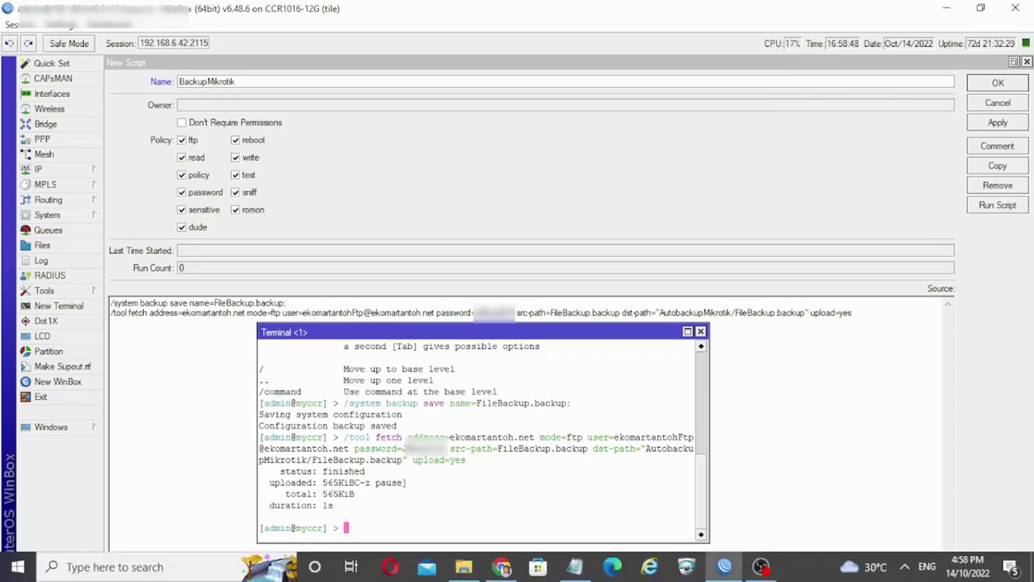
left_click(724, 568)
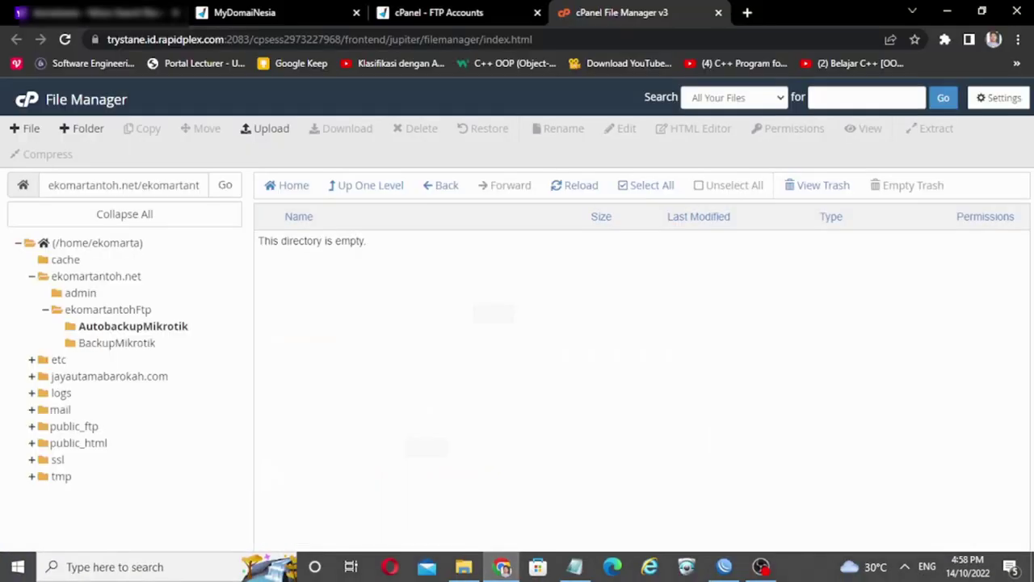
left_click(108, 309)
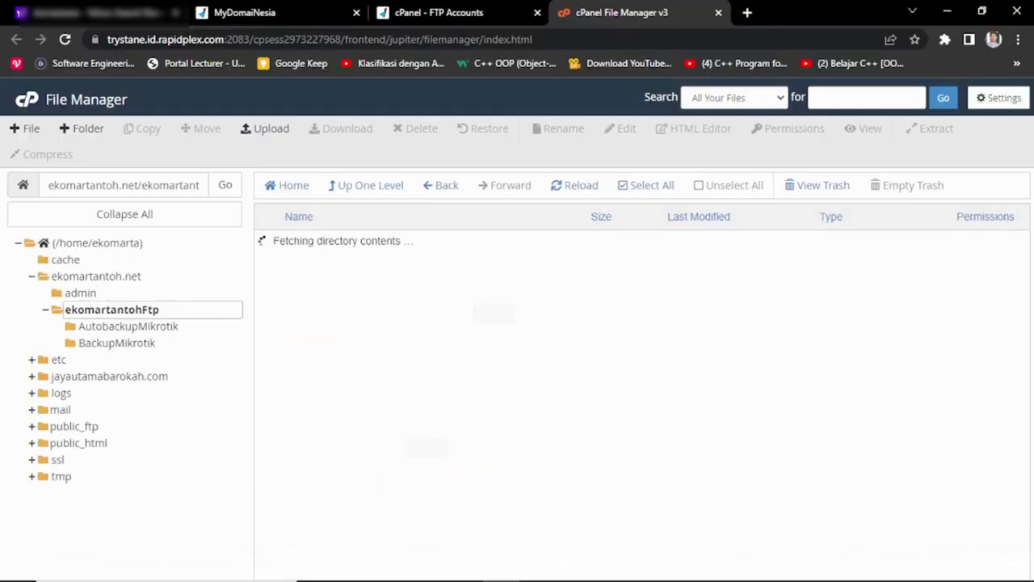
left_click(133, 326)
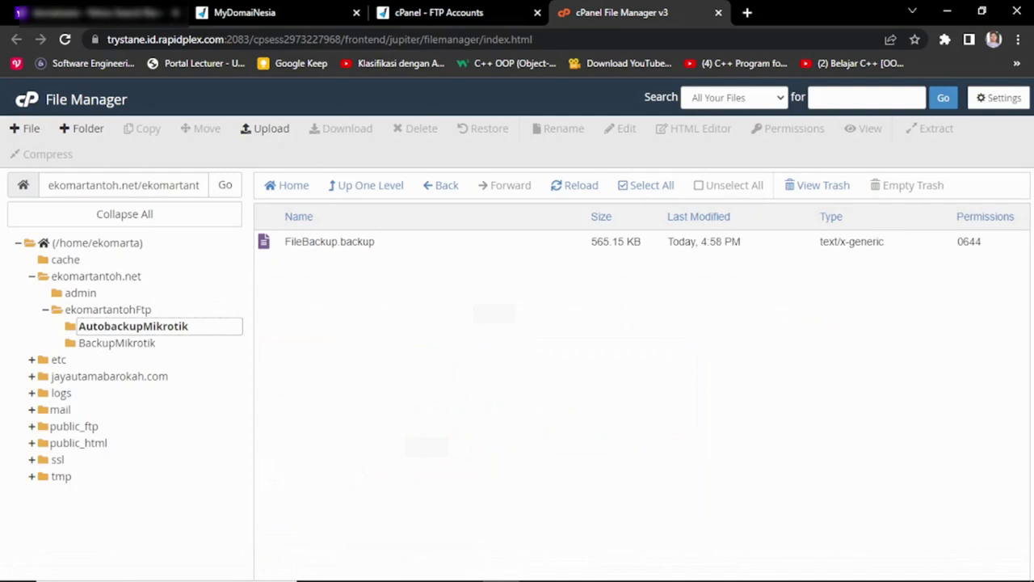
mouse_move(646, 578)
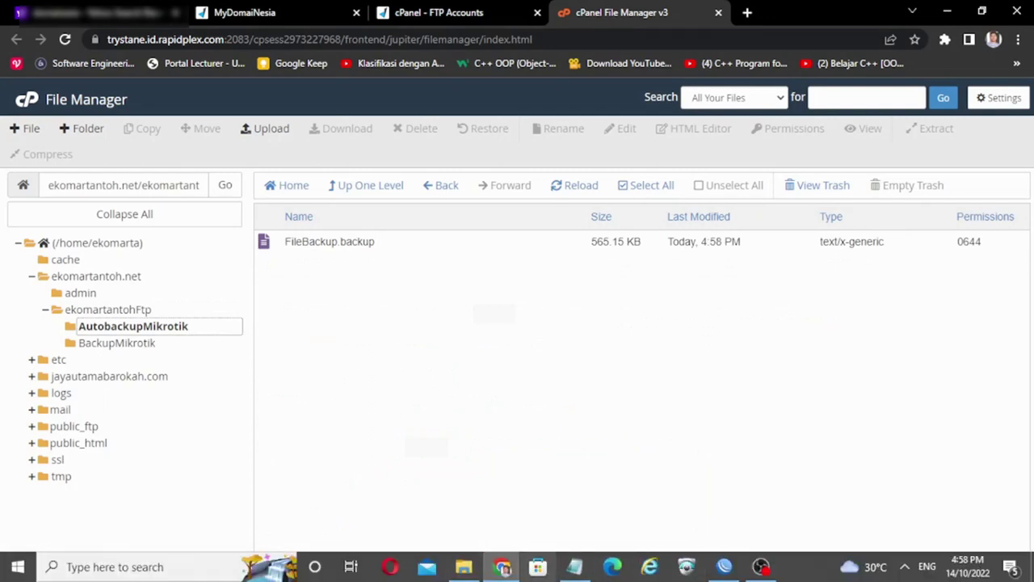
left_click(724, 568)
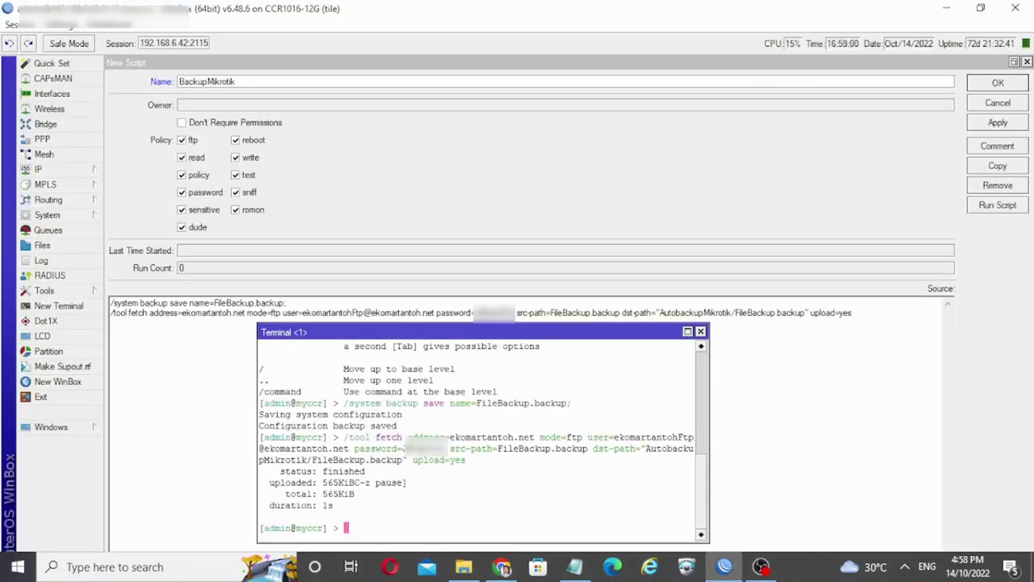
Step: Apply and run the BackupMikrotik script once, then check the log for the FileBackup.backup upload
left_click(206, 80)
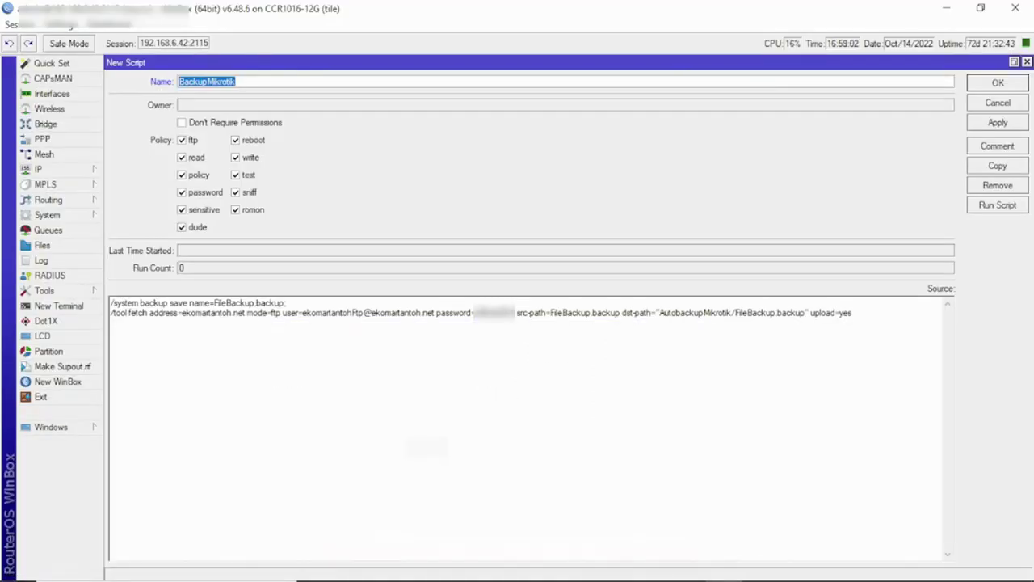
left_click(997, 122)
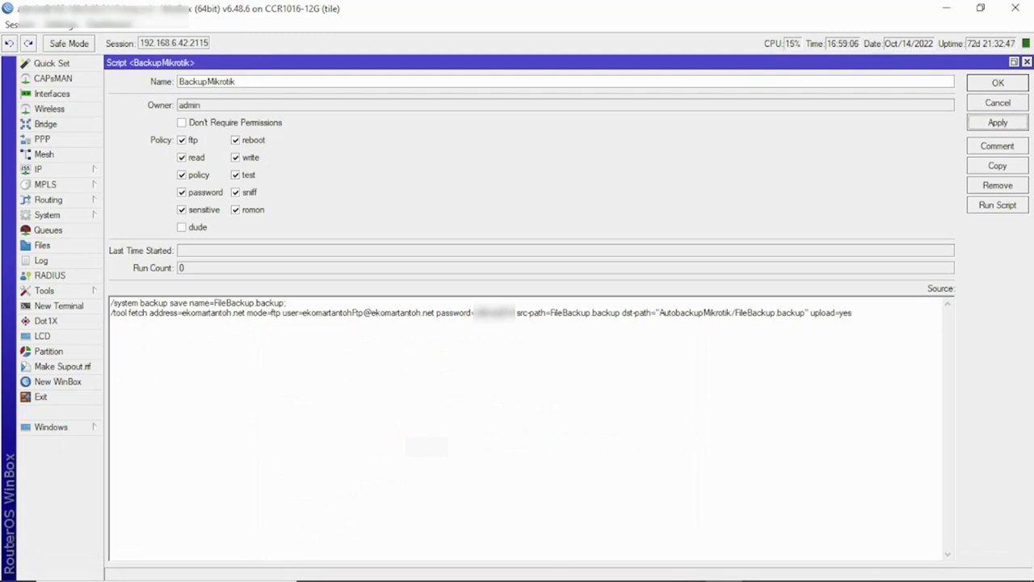
left_click(998, 205)
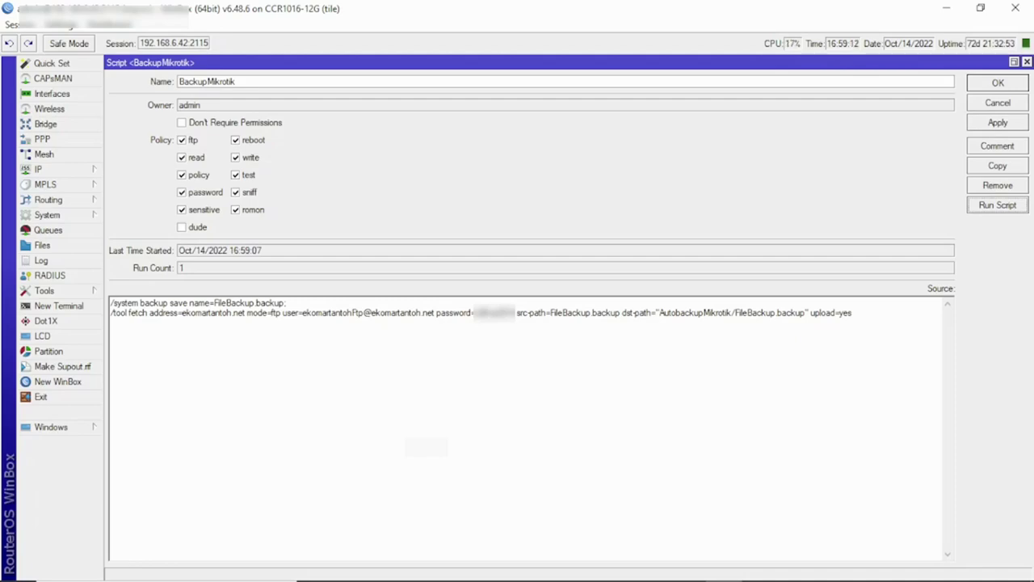
left_click(41, 260)
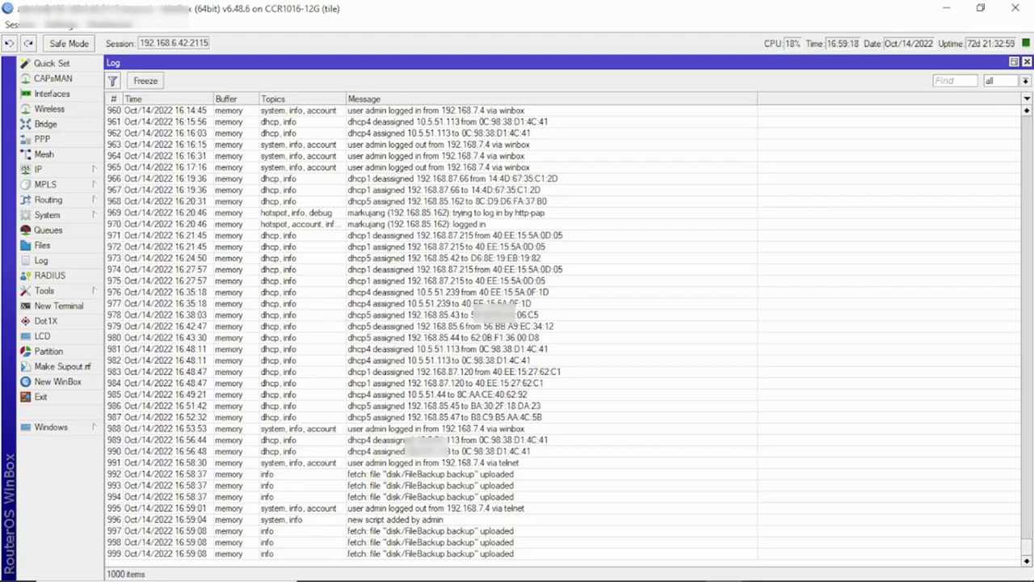
Step: Close the log, glance at cPanel File Manager, and return to the 17-script Script List
left_click(1027, 61)
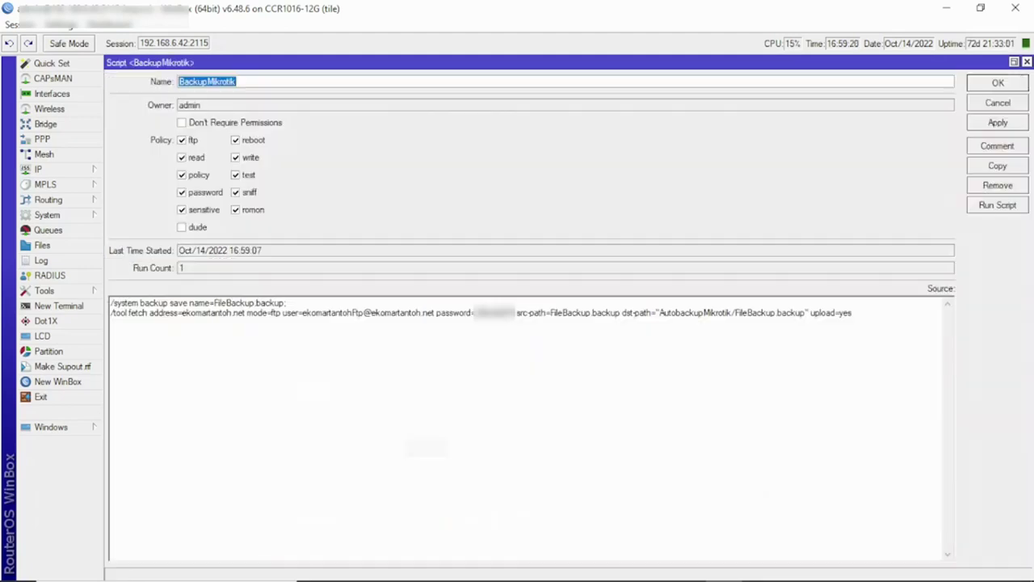
left_click(58, 305)
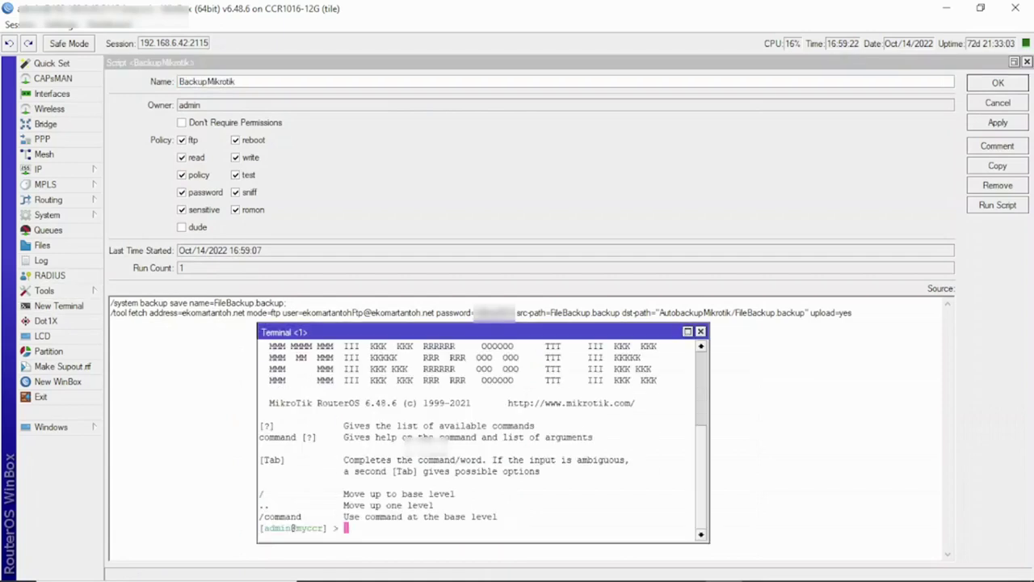
left_click(700, 331)
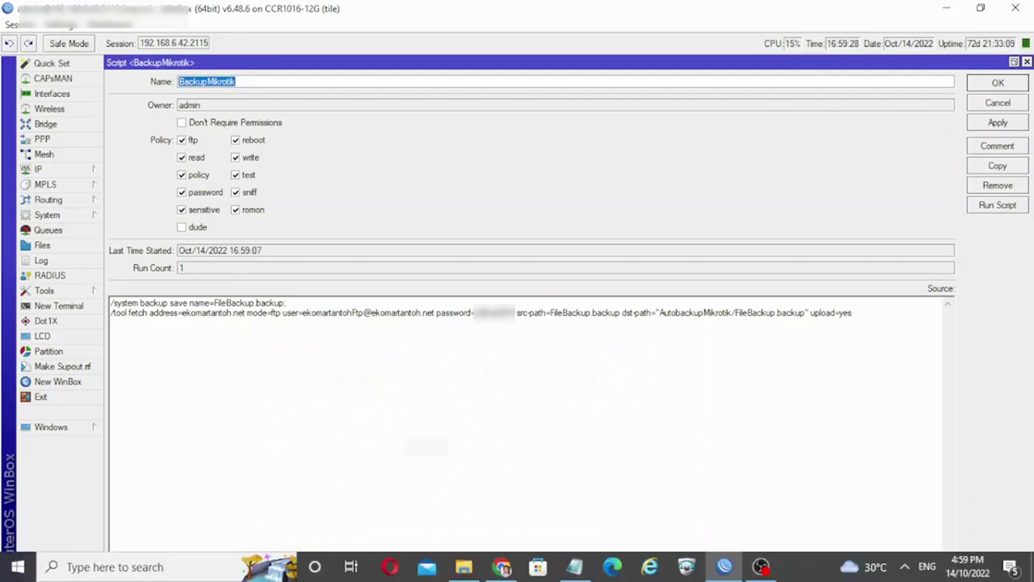
mouse_move(724, 579)
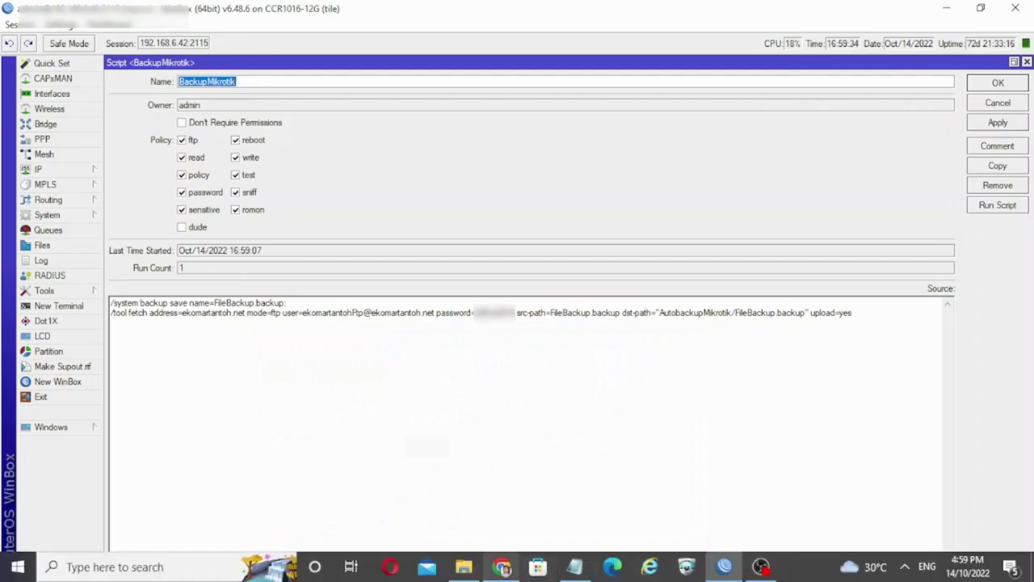
left_click(501, 566)
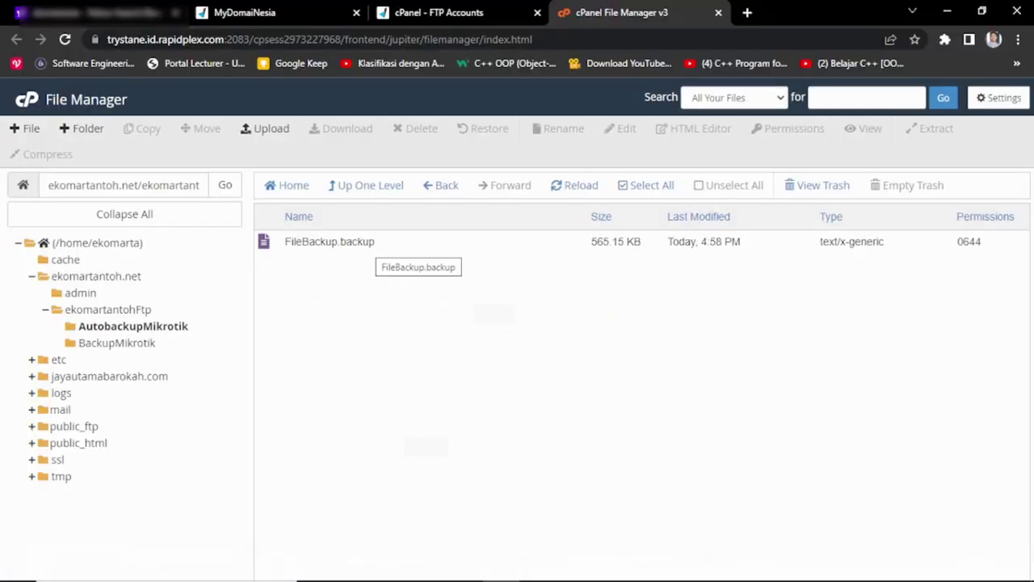
key("alt+Tab")
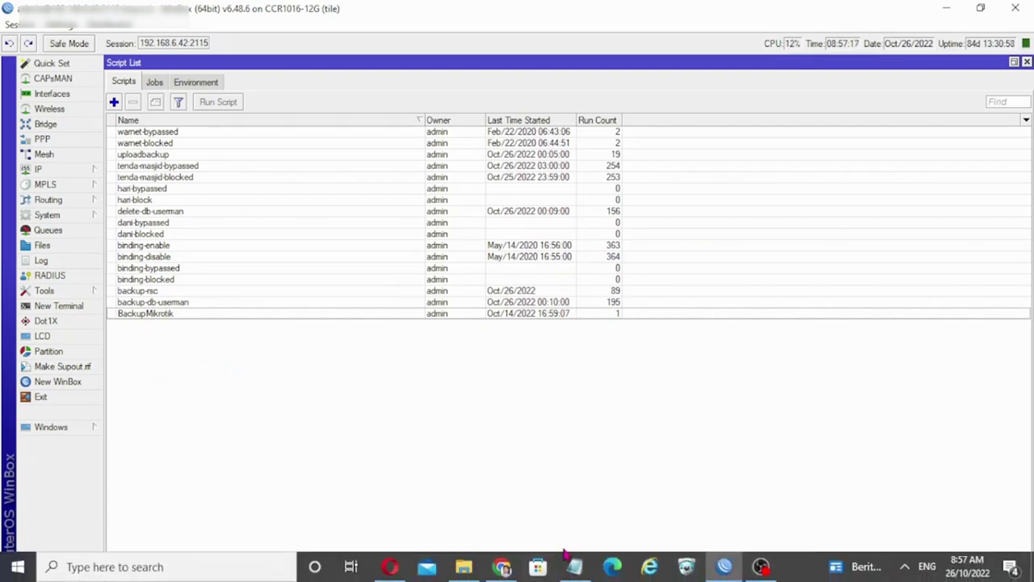
Step: Copy the BackupMikrotik script into a new script named BackupMikrotikRSC
left_click(575, 566)
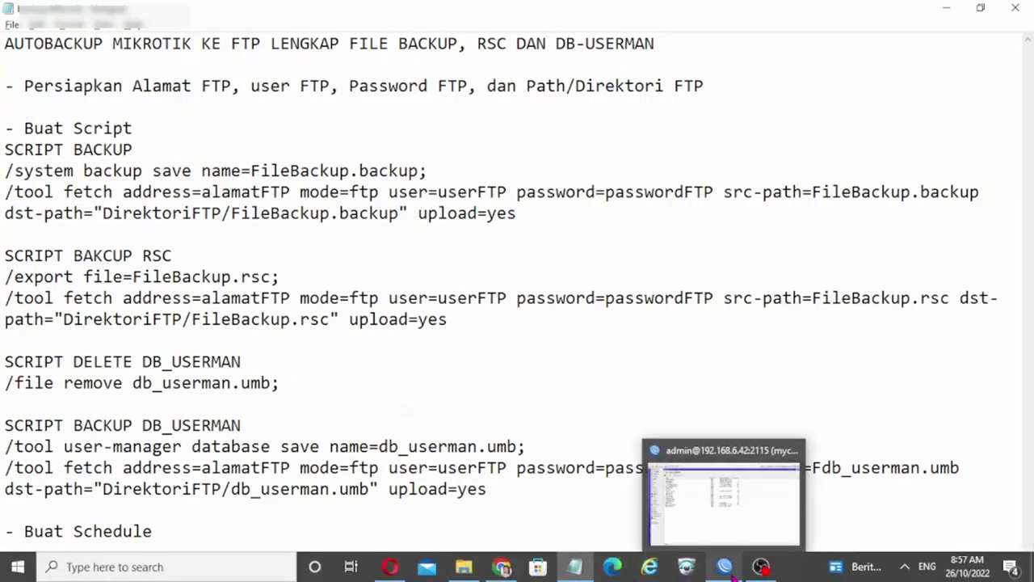
left_click(725, 566)
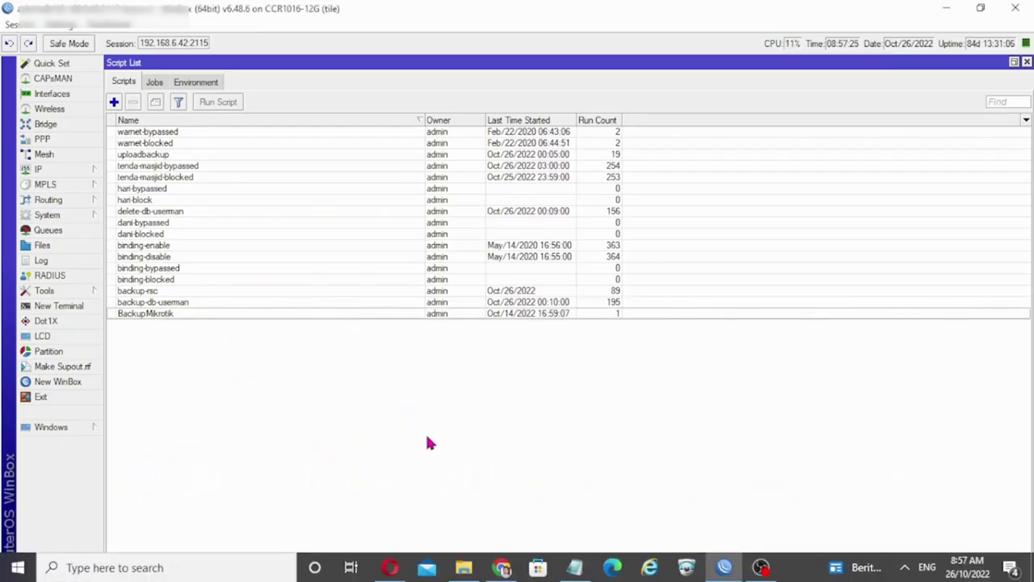
double_click(155, 314)
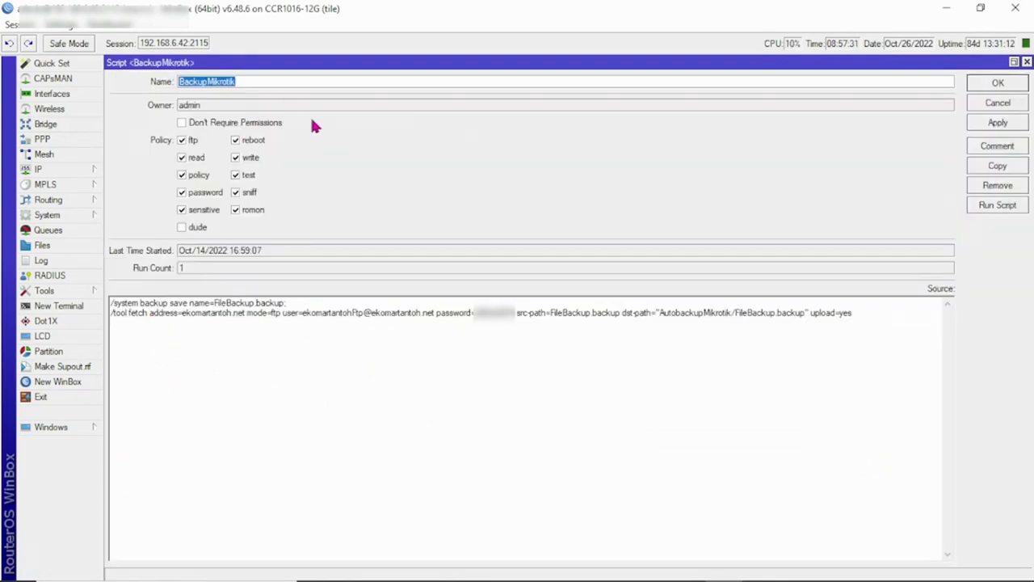
left_click(1019, 168)
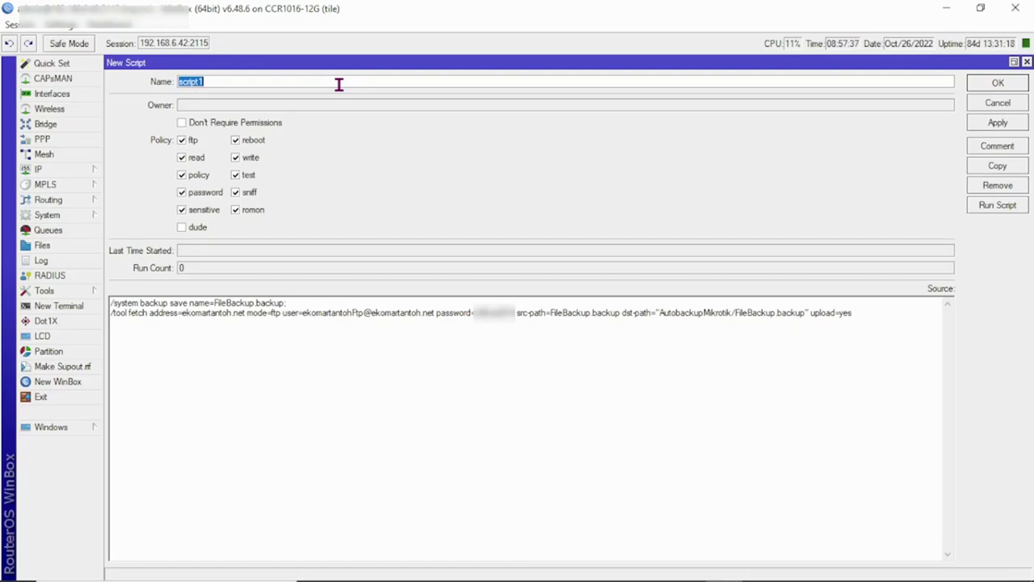
type("BackupMikrotik")
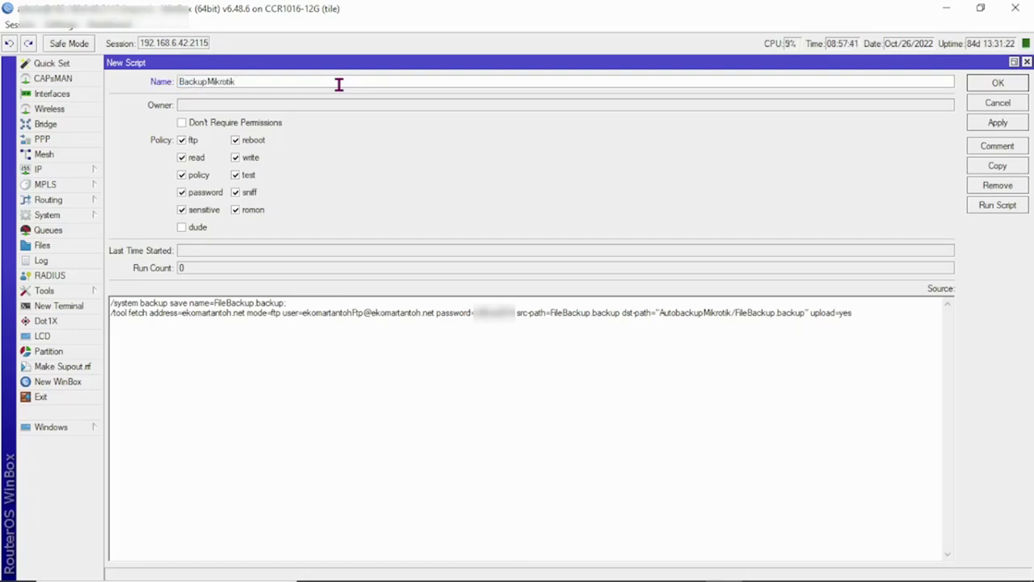
type("RSC")
left_click(288, 302)
key("alt+Tab")
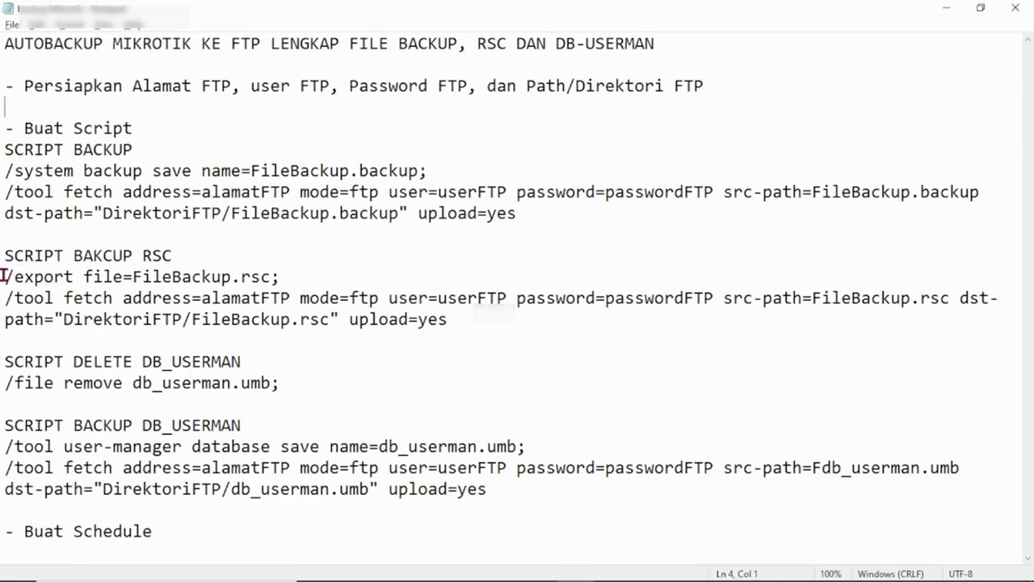
Step: Replace the first source line with '/export file=FileBackup.rsc;' copied from the Notepad notes
left_click(6, 276)
left_click_drag(6, 276, 316, 271)
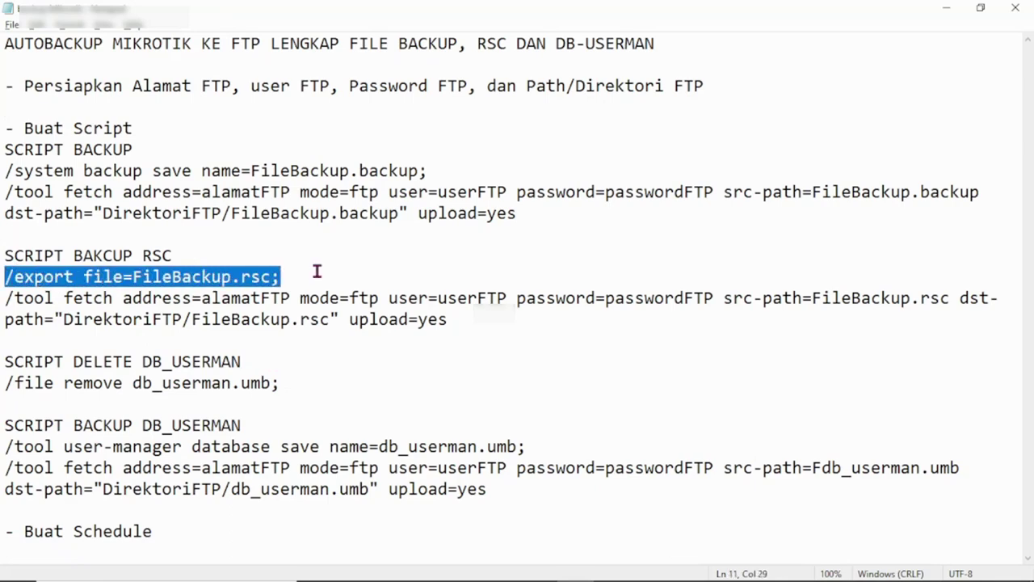
key("ctrl+c")
key("alt+Tab")
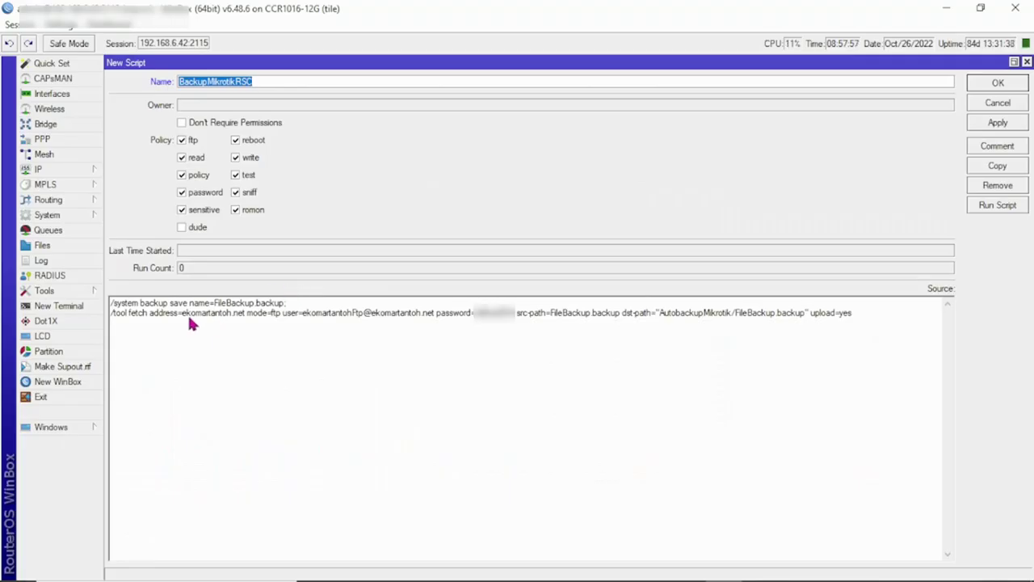
left_click_drag(288, 303, 99, 309)
key("ctrl+v")
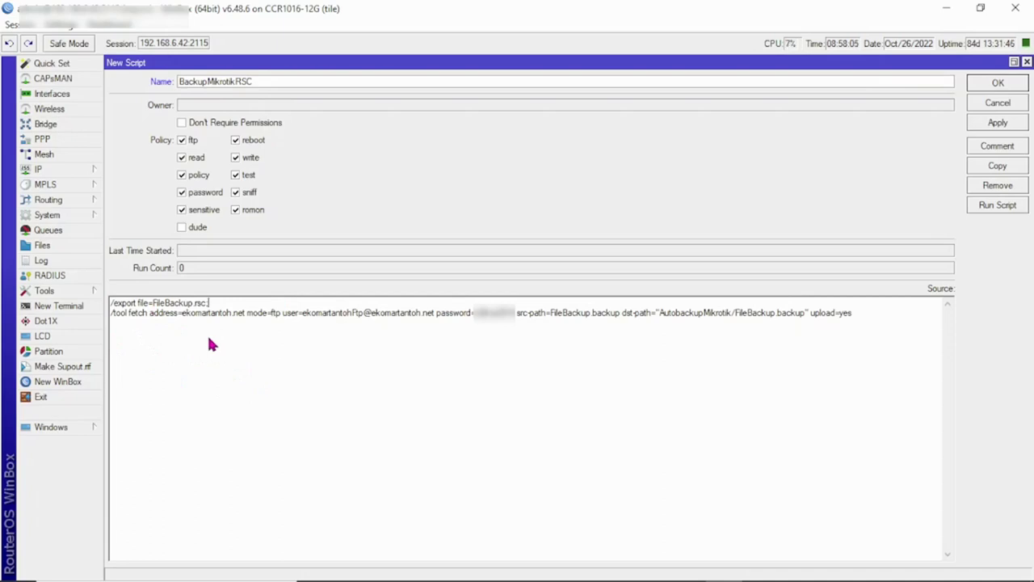
Step: Change the src-path and dst-path extensions to rsc and apply BackupMikrotikRSC
left_click(561, 315)
left_click(551, 315)
key("ctrl+Right")
key("shift+Right")
key("shift+Right")
key("shift+Right")
key("shift+Right")
key("shift+Right")
key("shift+Right")
key("BackSpace")
type("r")
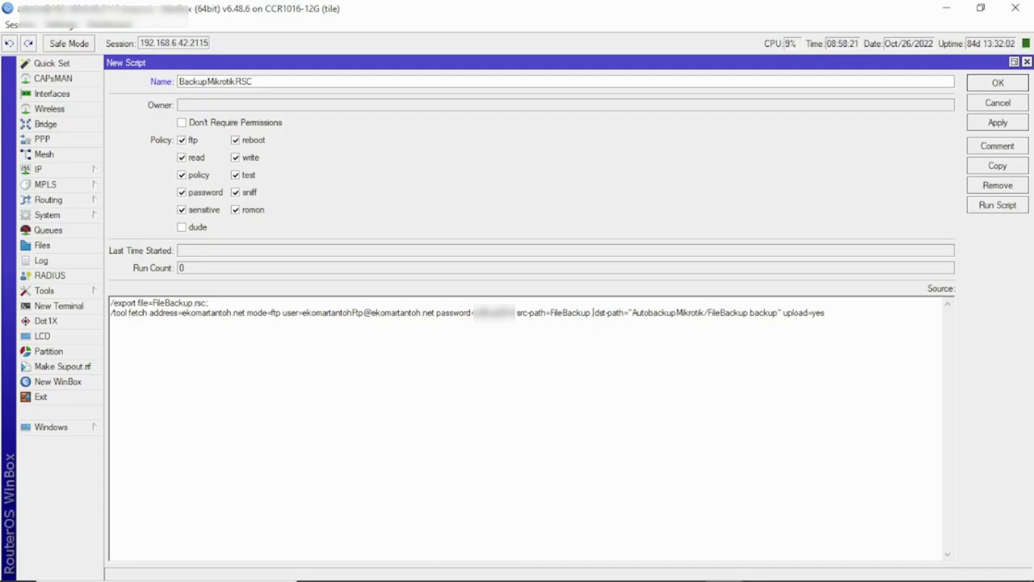
type("sc")
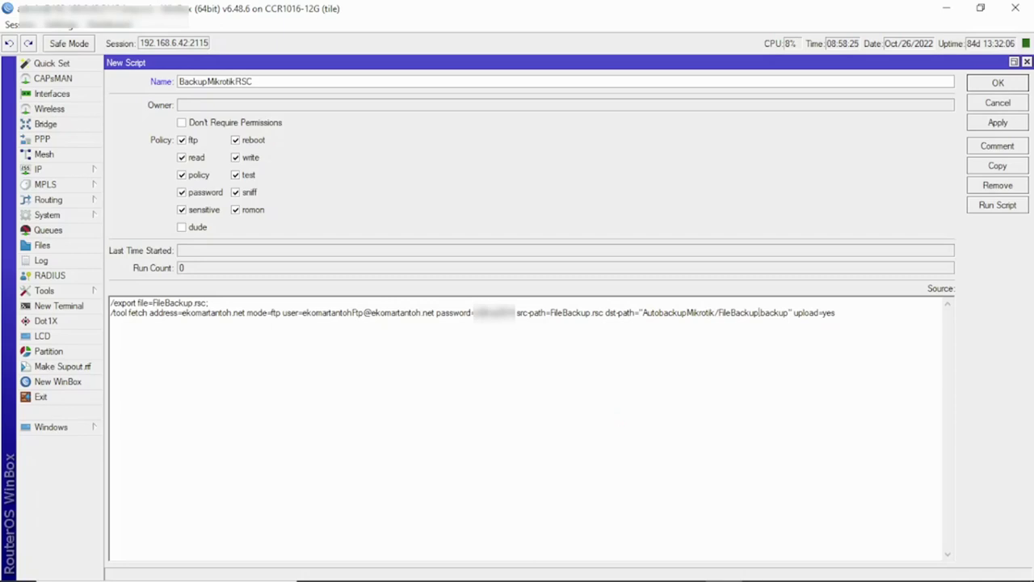
key("shift+Right")
key("shift+Right")
key("shift+Right")
key("shift+Right")
key("shift+Right")
key("BackSpace")
type("rsc")
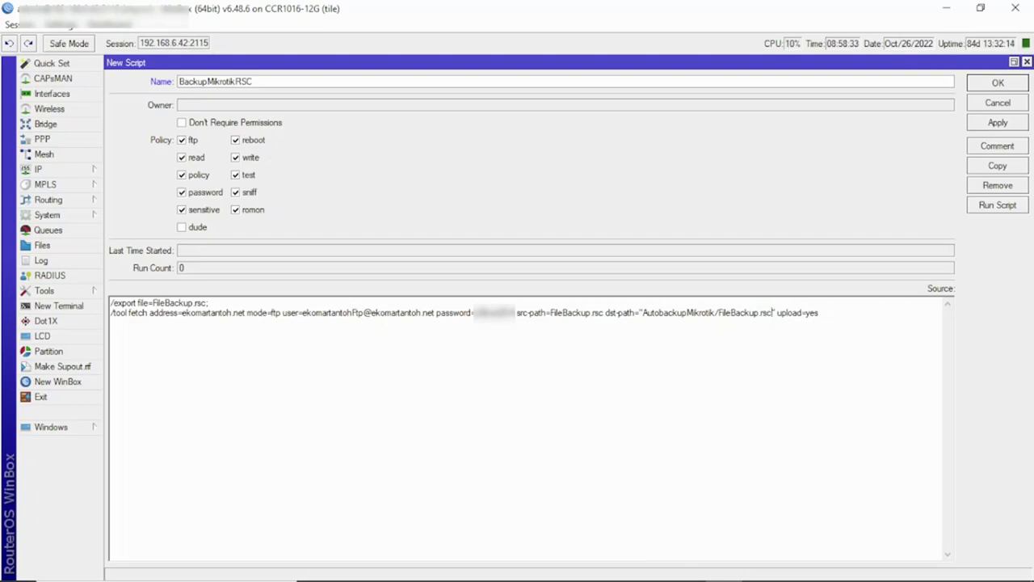
left_click(987, 124)
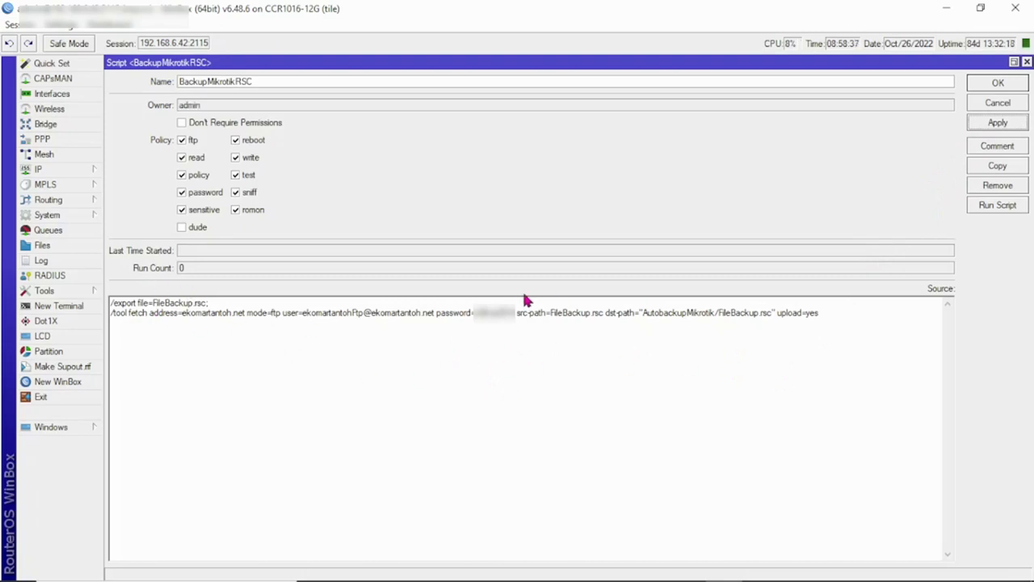
Step: Run BackupMikrotikRSC, confirm the FileBackup.rsc upload in the log, and switch to cPanel
left_click(997, 205)
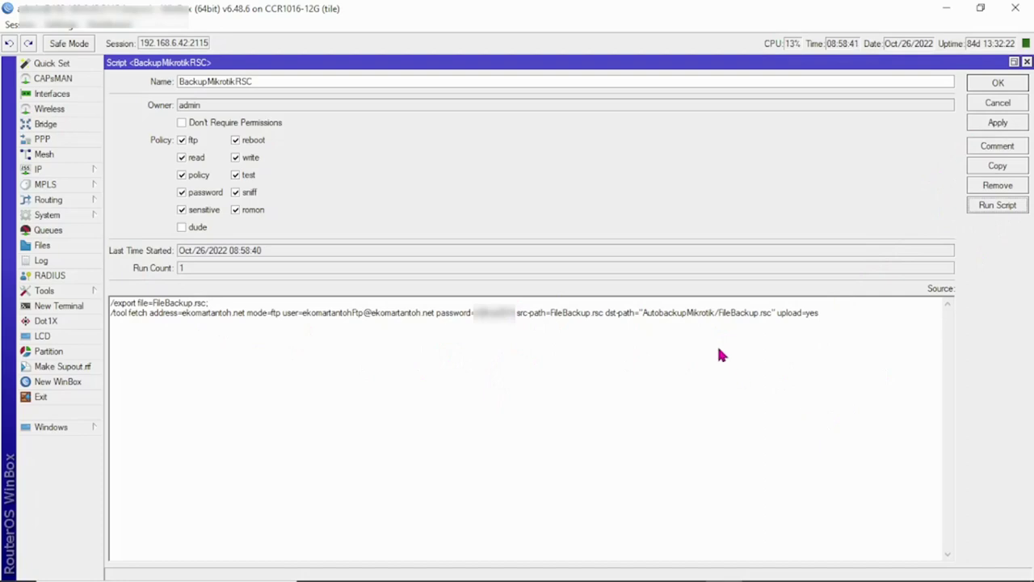
left_click(41, 261)
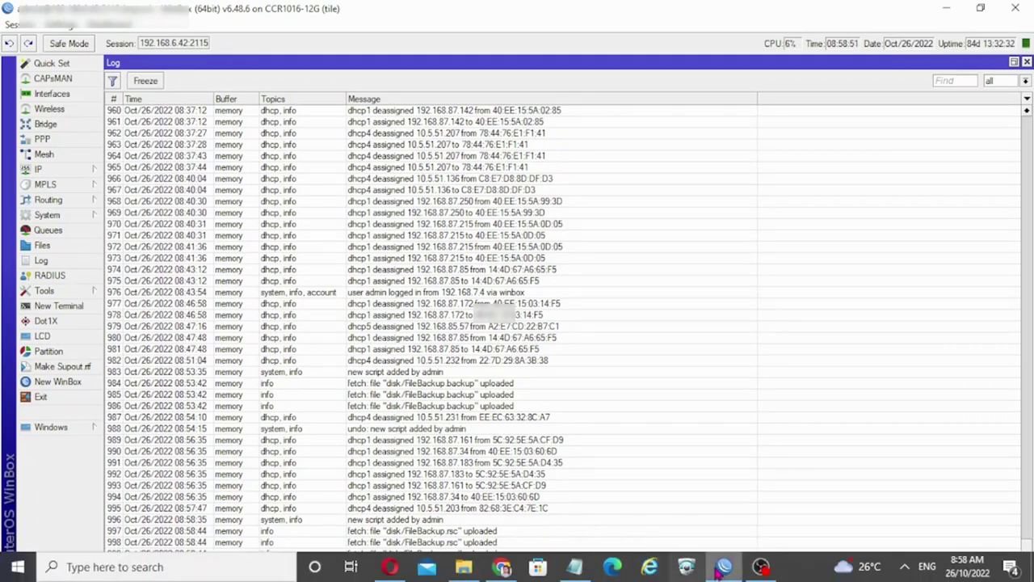
left_click(516, 568)
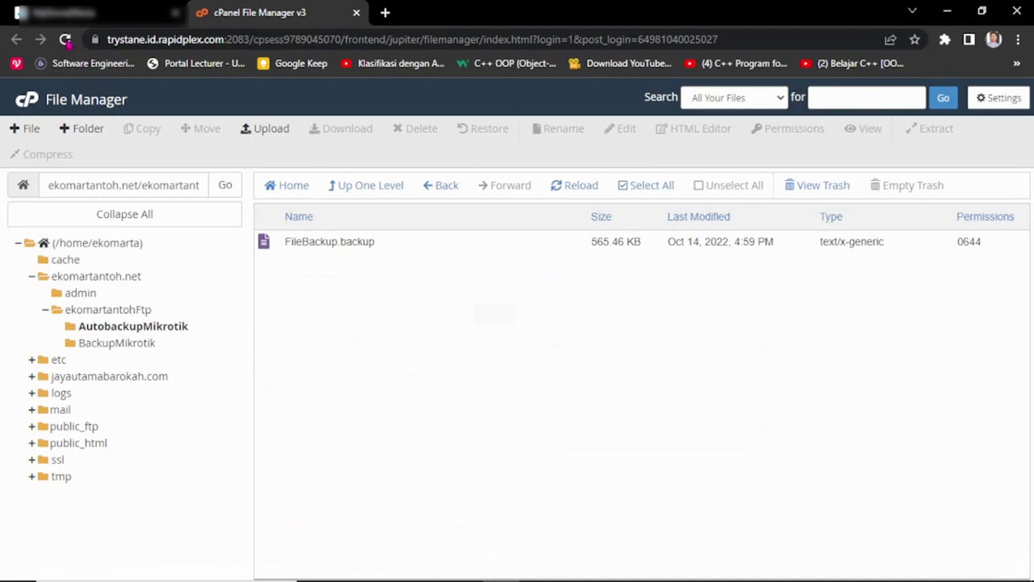
Step: Reload File Manager and open AutobackupMikrotik inside the FTP account's folder
left_click(64, 39)
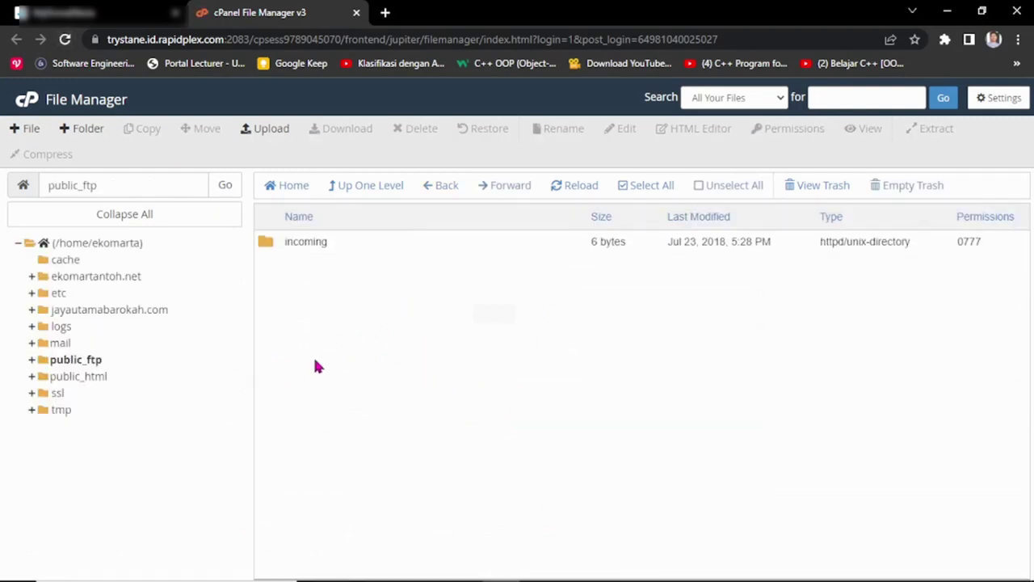
left_click(34, 277)
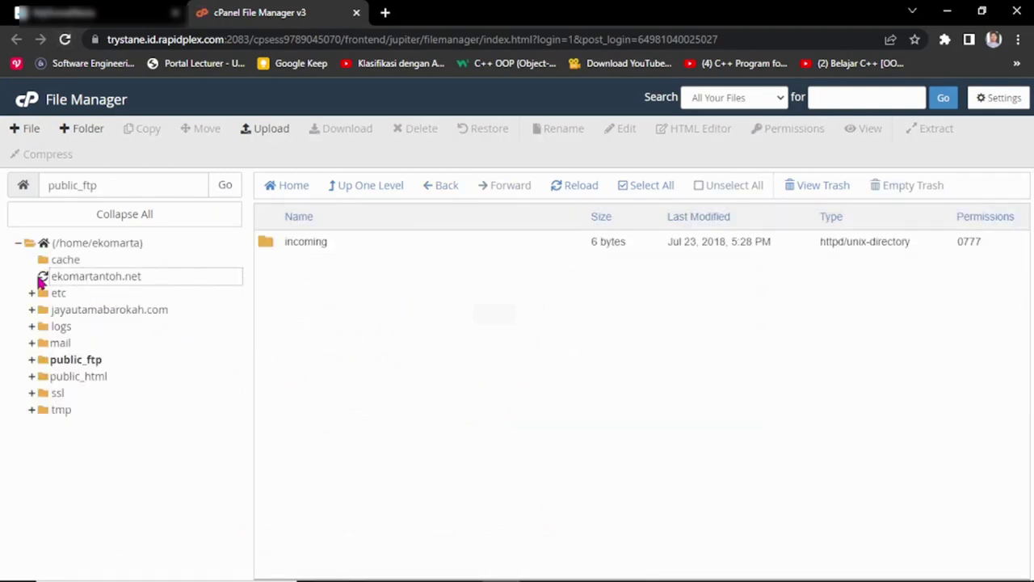
left_click(113, 310)
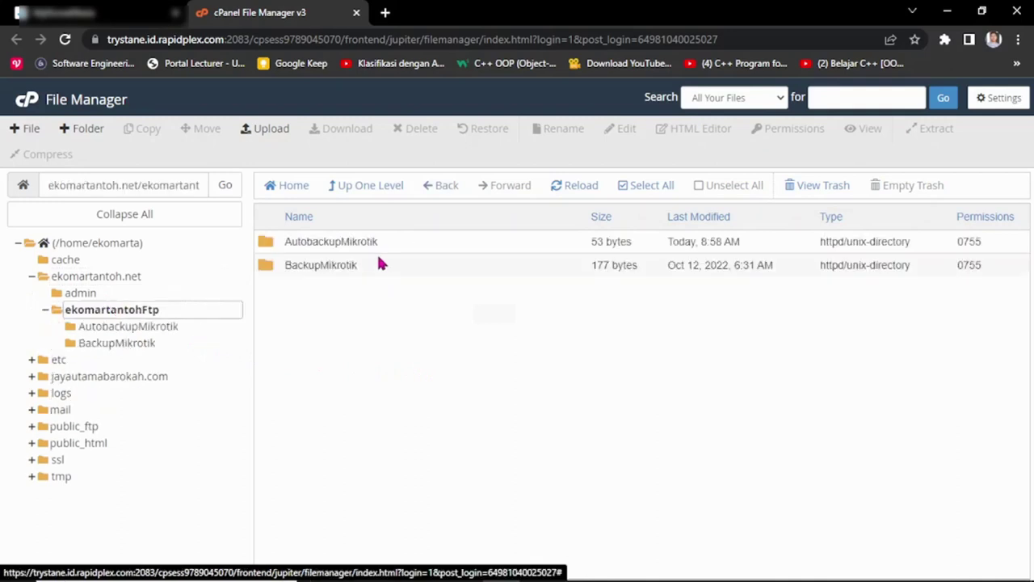
double_click(273, 246)
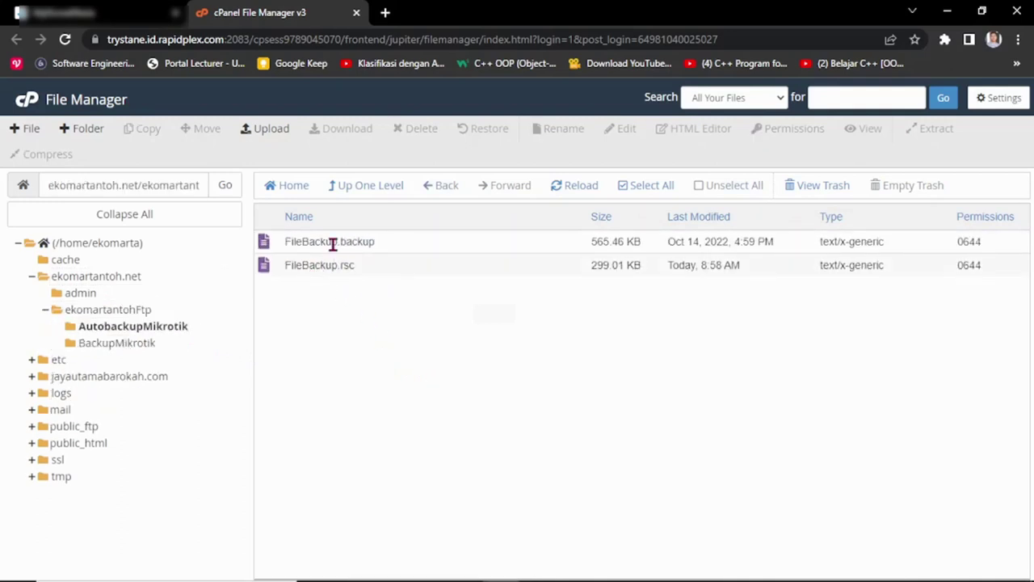
Step: Check FileBackup.rsc (299.01 KB) sits beside FileBackup.backup, then return to Notepad
left_click(334, 243)
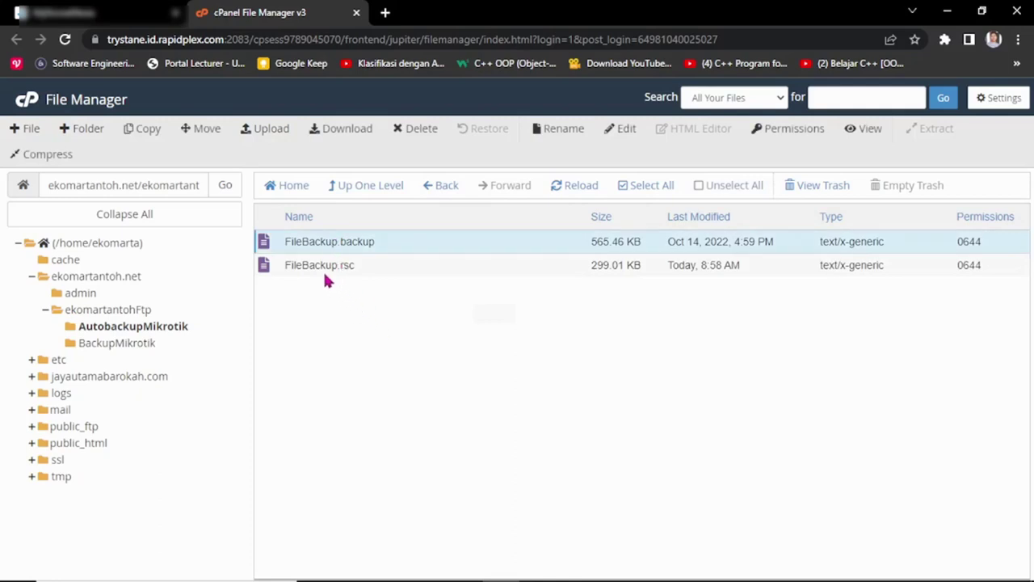
left_click(315, 265)
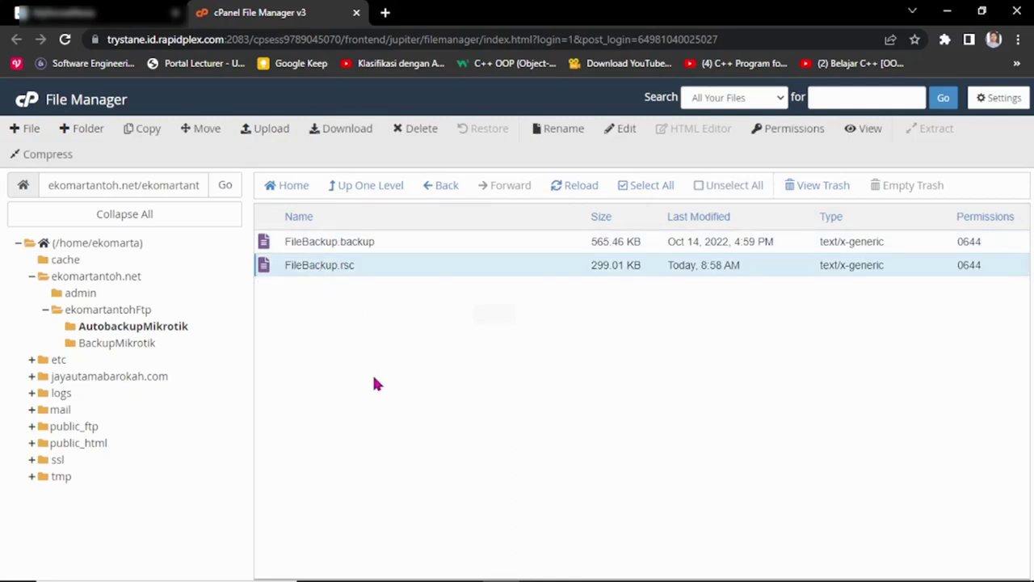
left_click(358, 241)
left_click(361, 264)
left_click(358, 242)
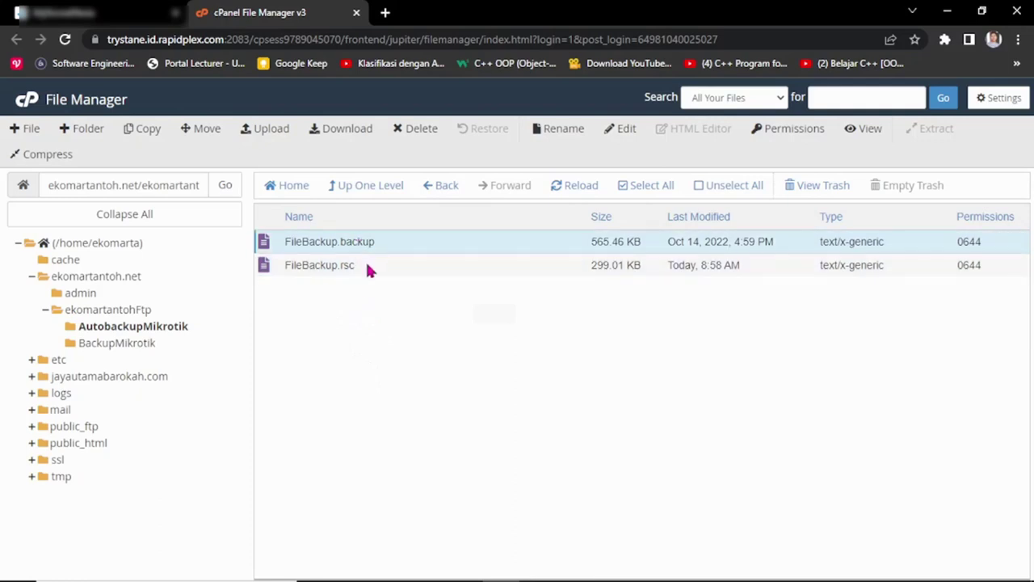
left_click(367, 267)
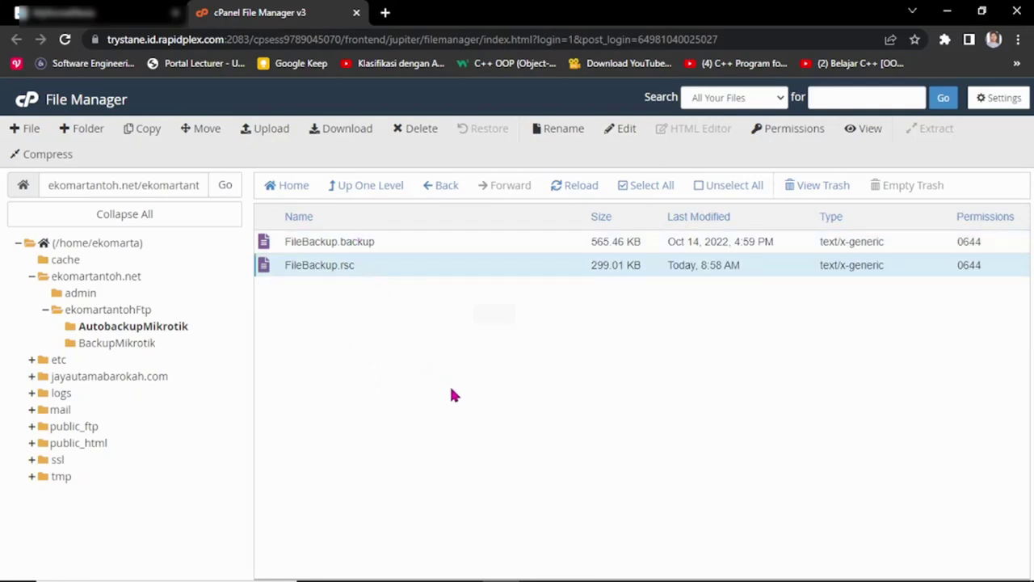
mouse_move(646, 578)
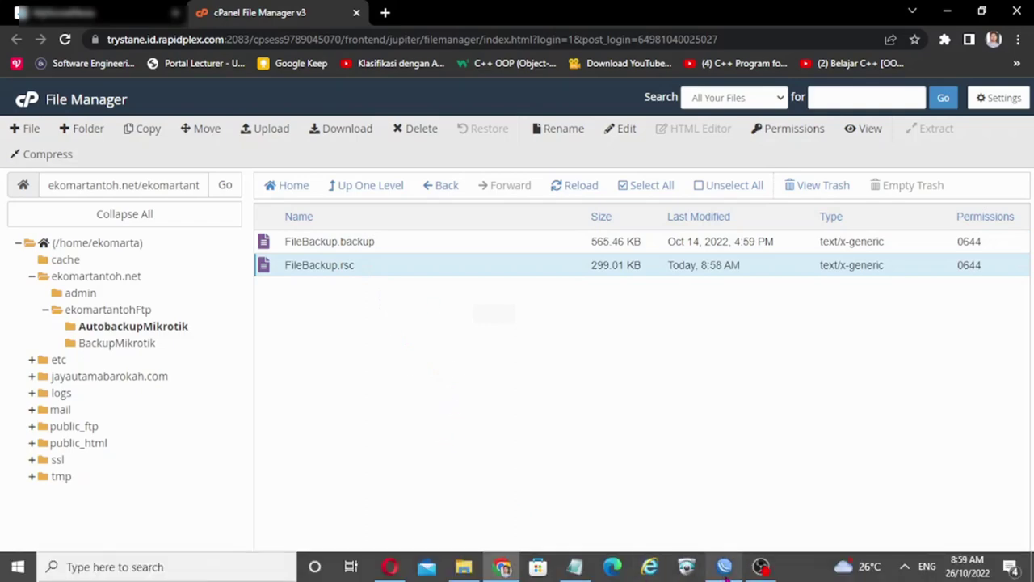
left_click(578, 568)
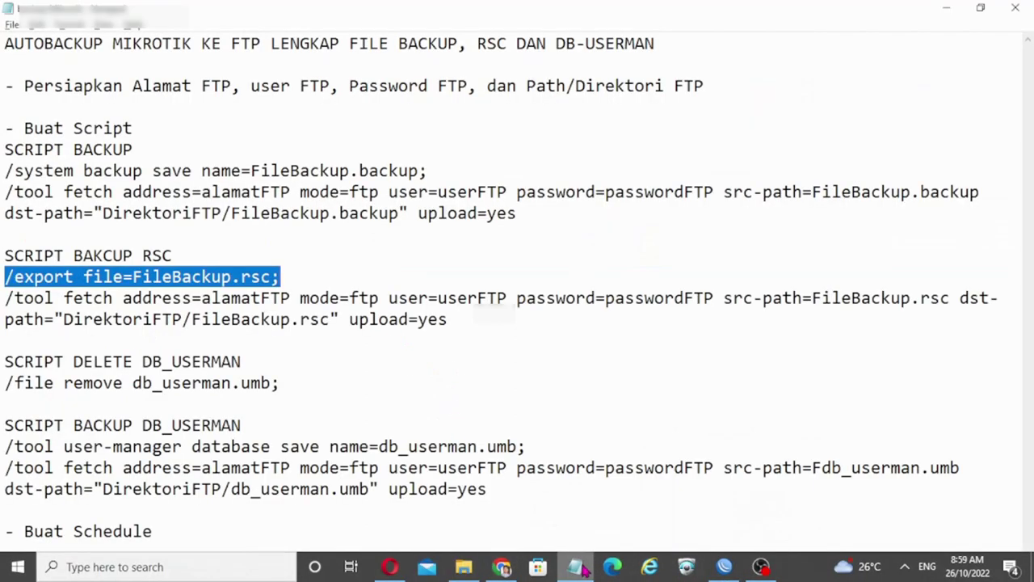
Step: Review the db_userman remove and user-manager database save lines in Notepad, then return to WinBox
left_click(459, 390)
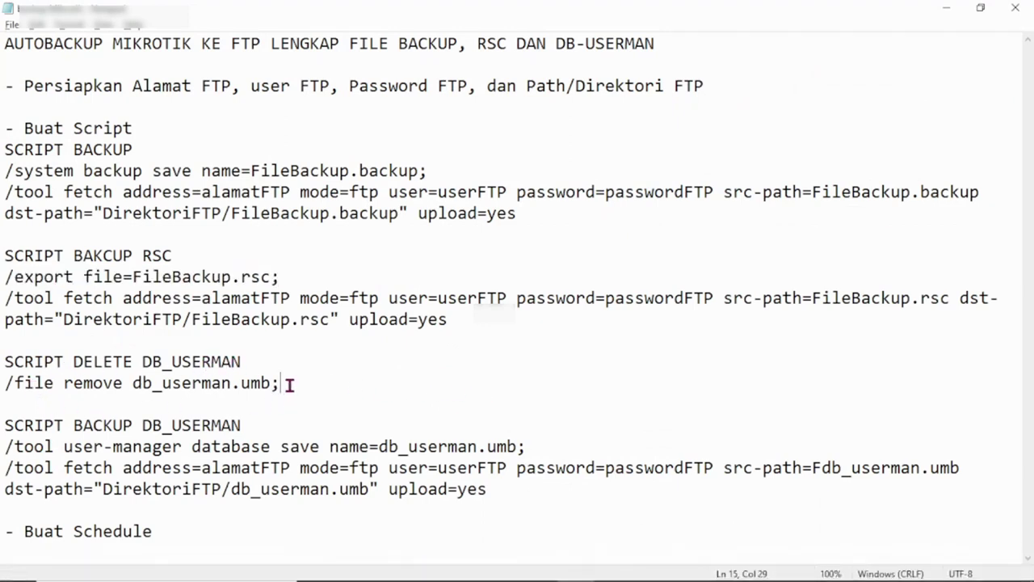
left_click(152, 383)
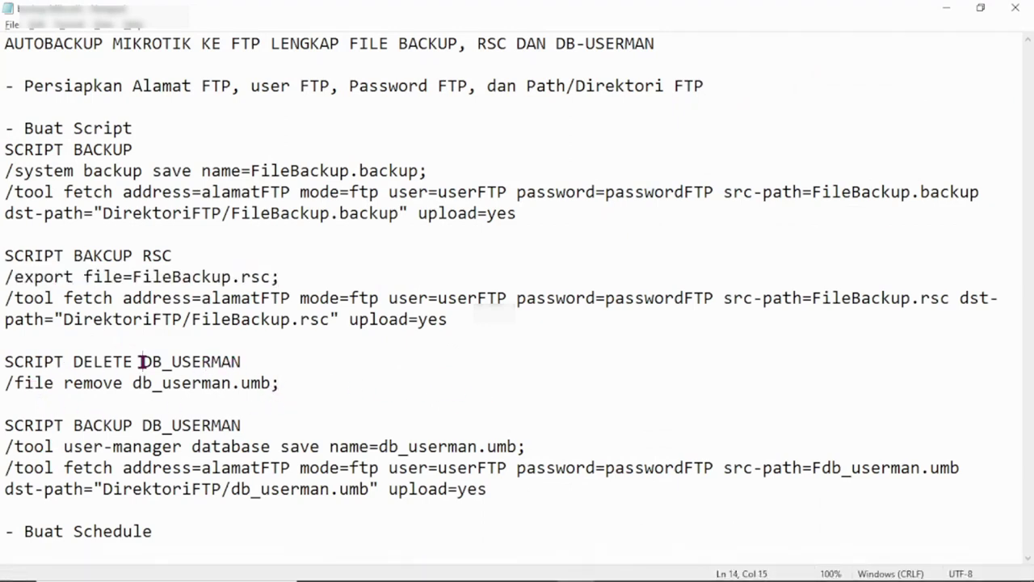
left_click(80, 426)
left_click_drag(7, 425, 280, 420)
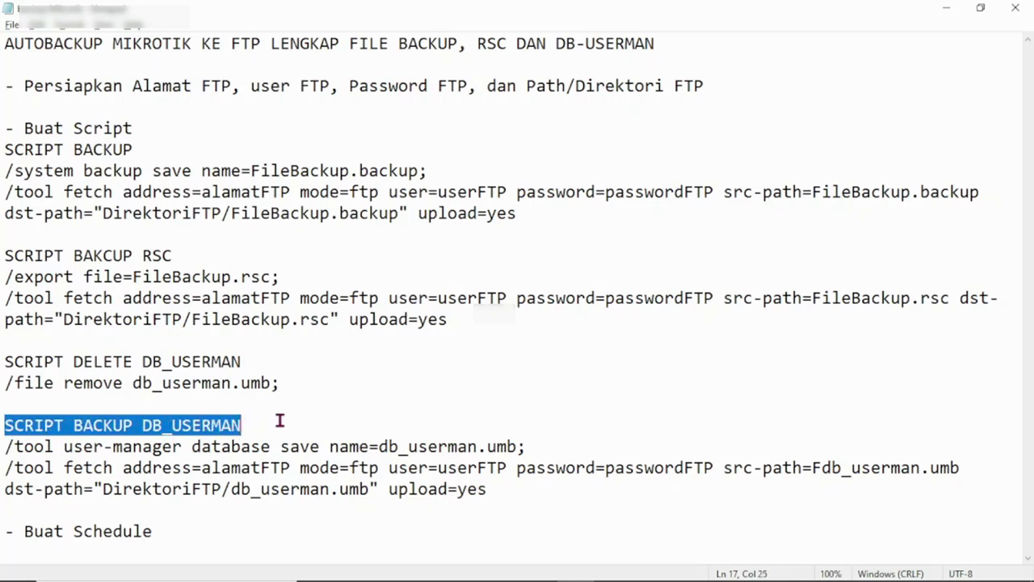
left_click(327, 446)
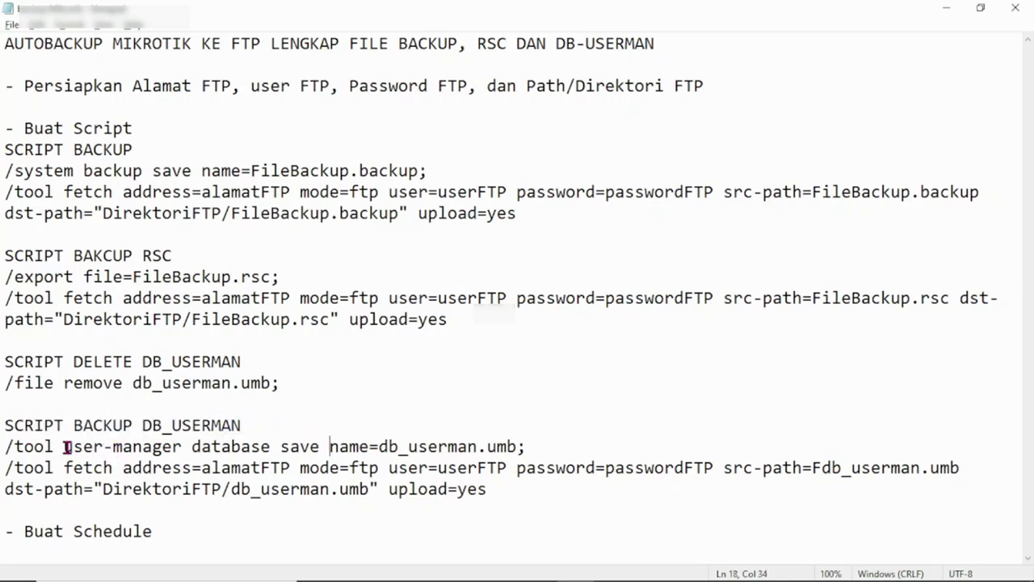
left_click(93, 426)
left_click(99, 447)
mouse_move(408, 577)
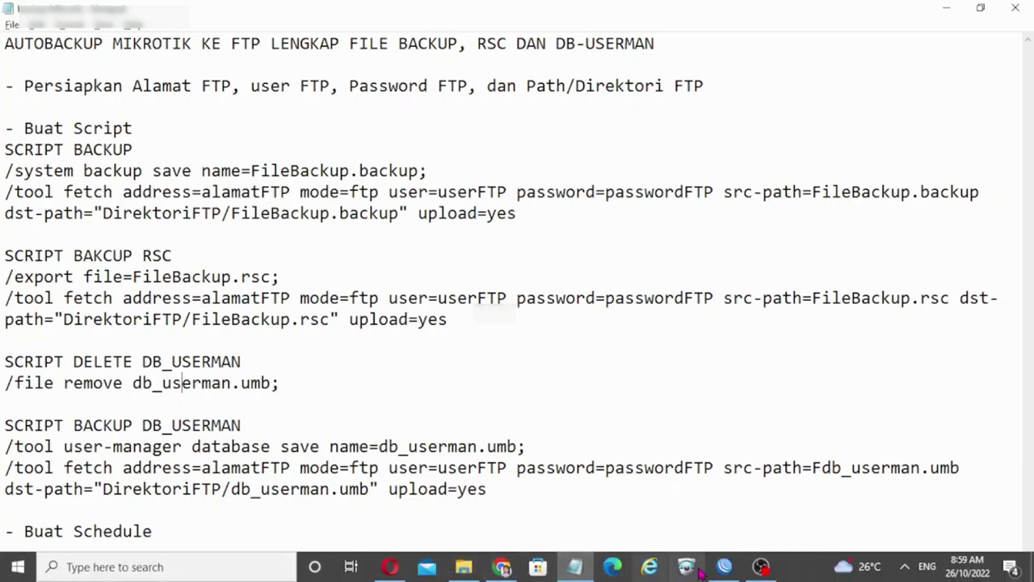
left_click(725, 568)
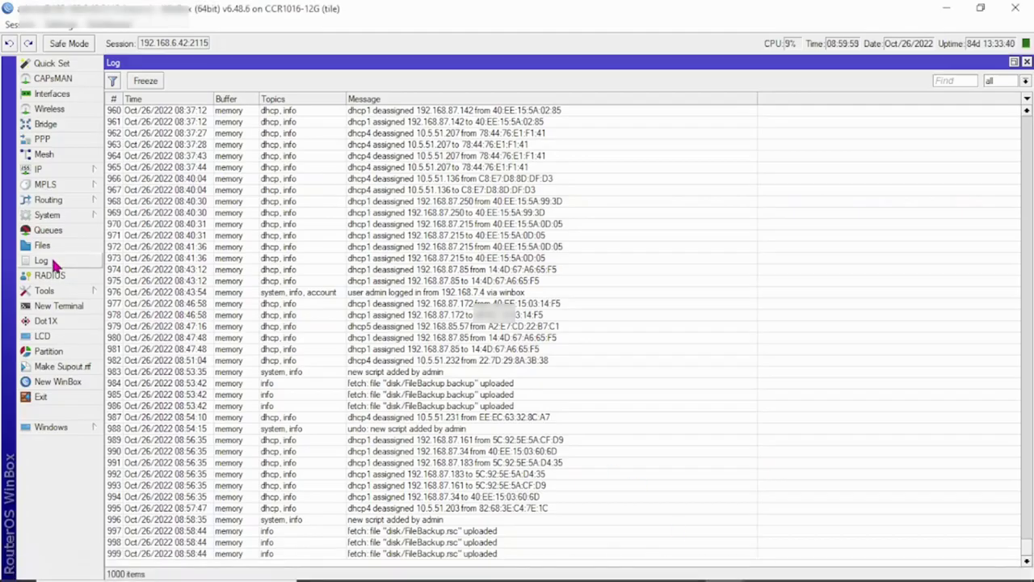
Step: Delete db_userman.umb from the router's File List and close the list
left_click(56, 249)
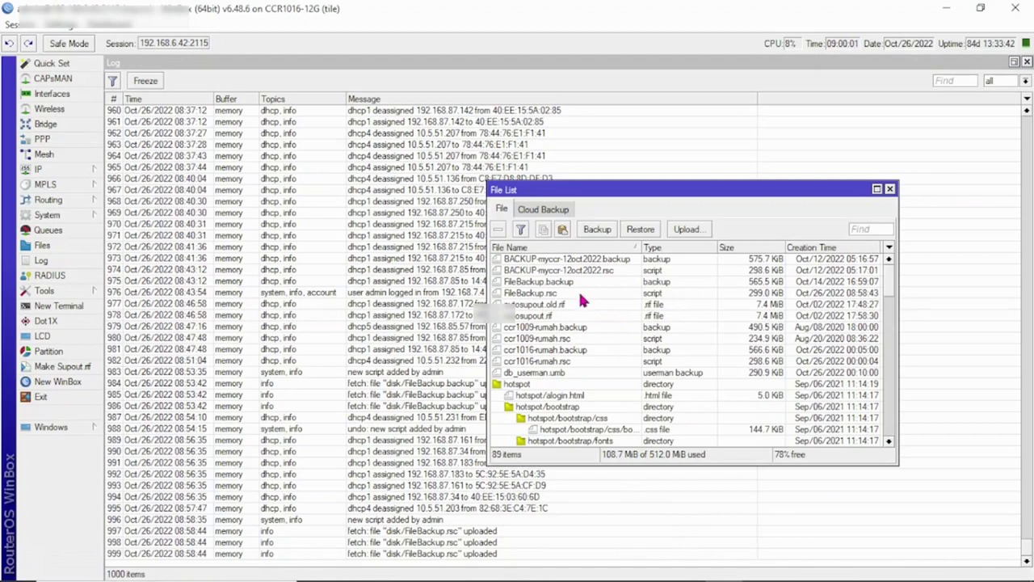
left_click(554, 376)
left_click(498, 229)
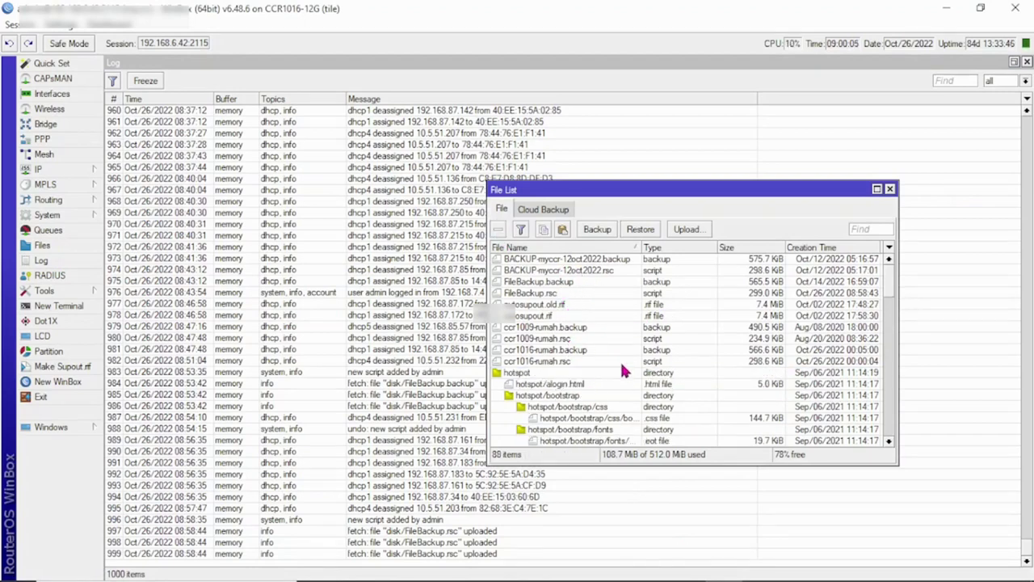
left_click(890, 190)
Step: Check the DB_USERMAN script notes in Notepad, then go back to WinBox
mouse_move(759, 575)
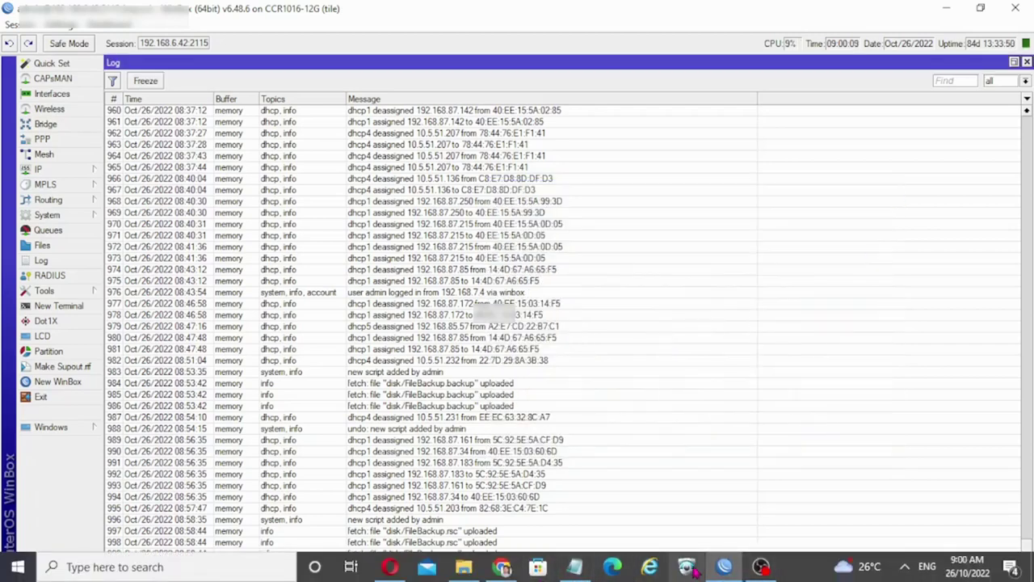
left_click(574, 567)
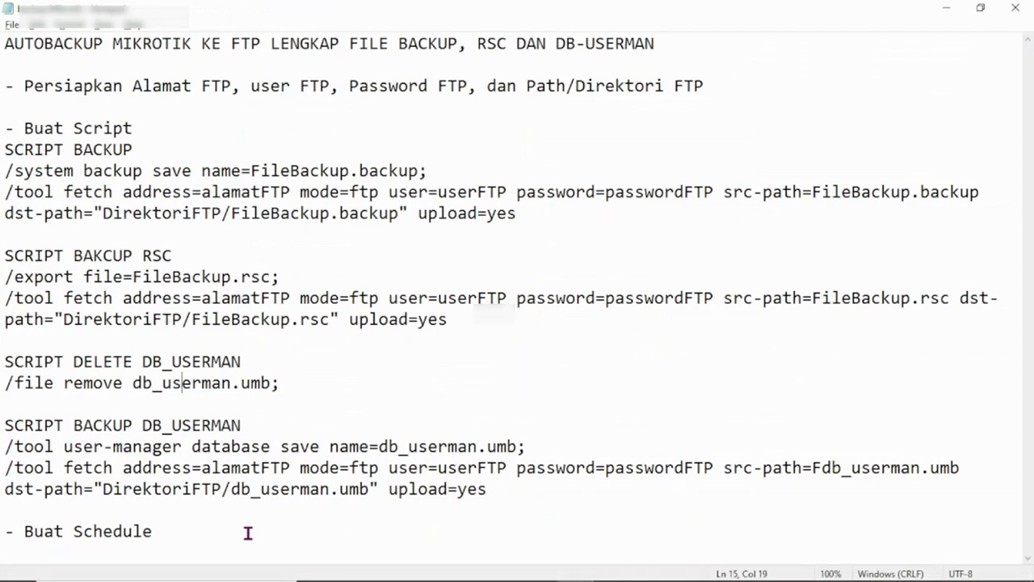
mouse_move(493, 566)
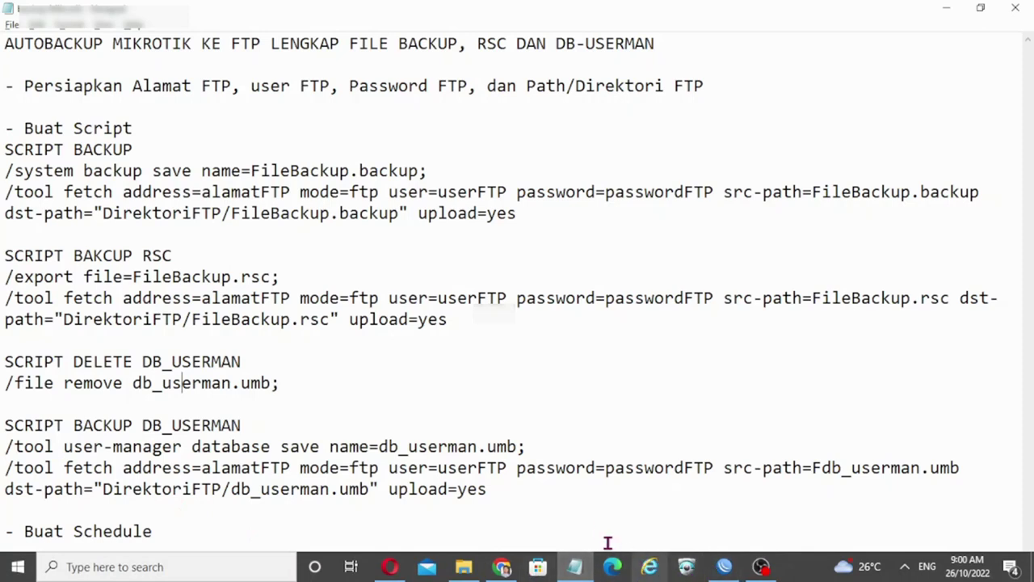
left_click(724, 568)
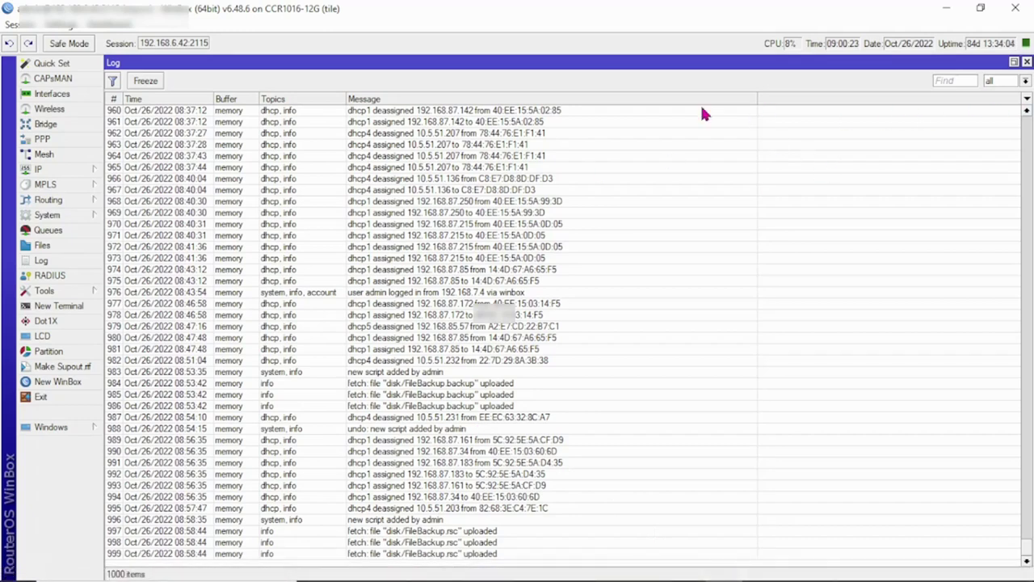
Step: Copy the BackupMikrotik script into a new script named BackupDBUserman
left_click(67, 213)
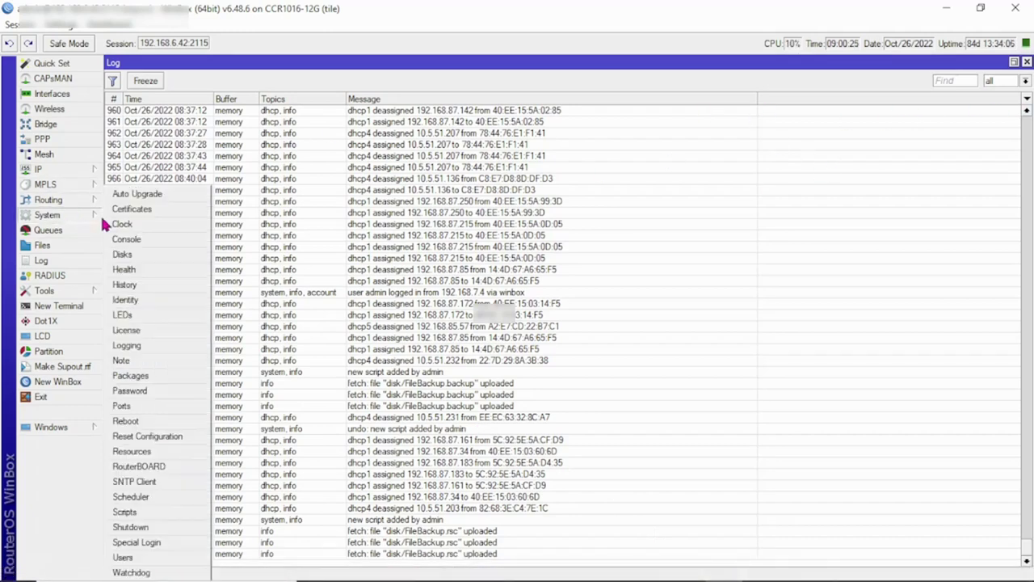
left_click(142, 513)
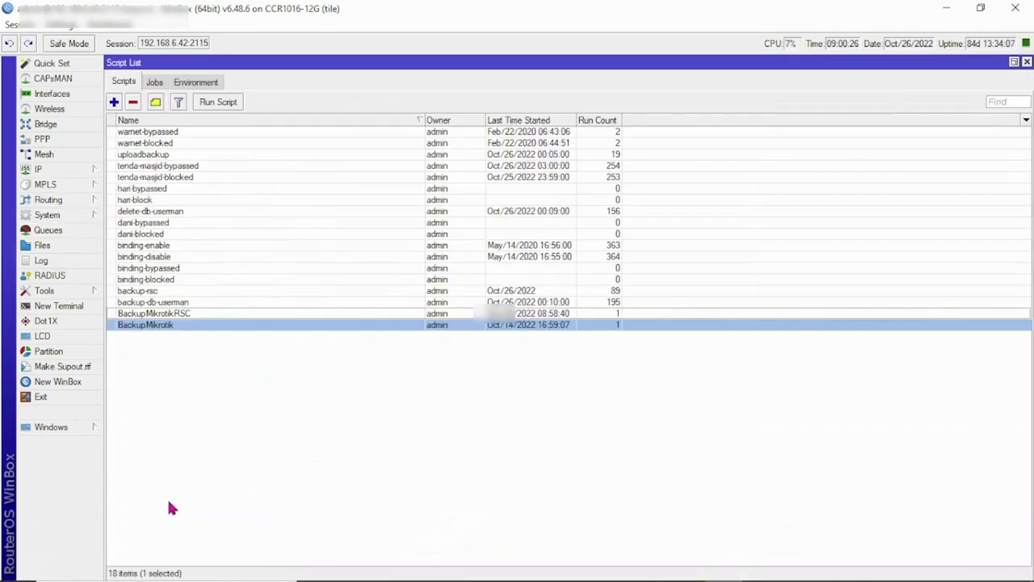
left_click(295, 364)
double_click(161, 325)
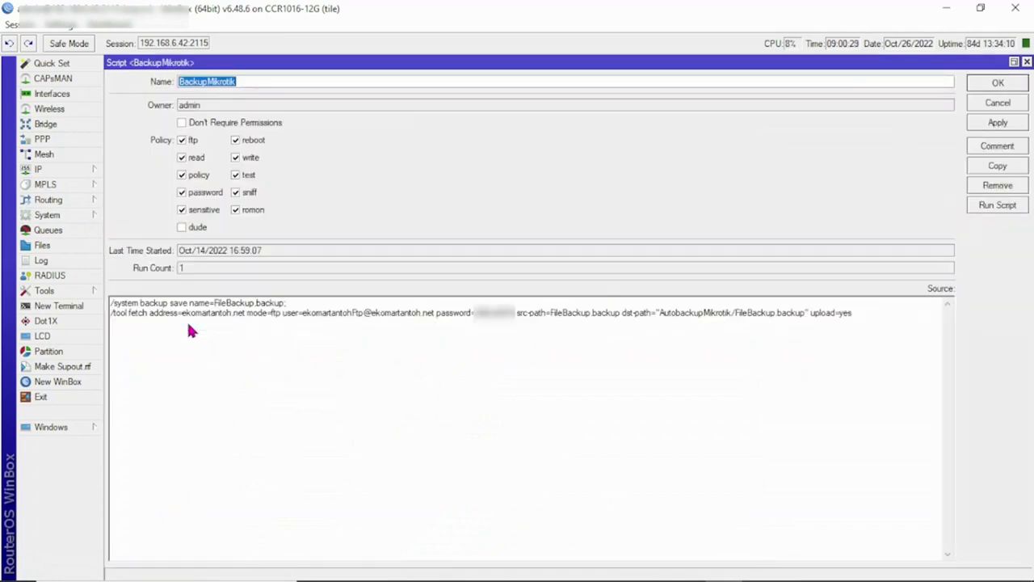
left_click(1000, 168)
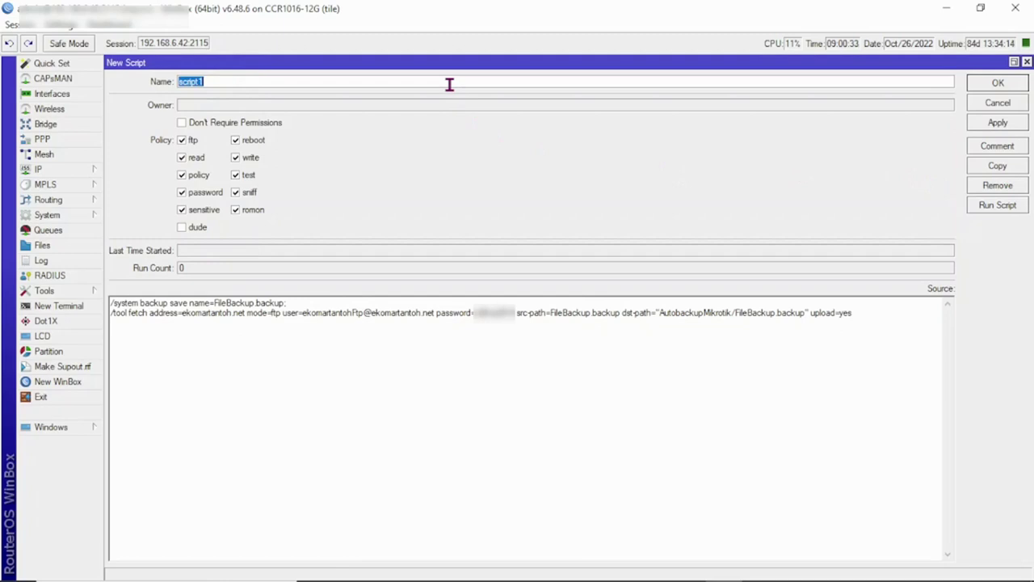
type("bacup")
key("BackSpace")
key("BackSpace")
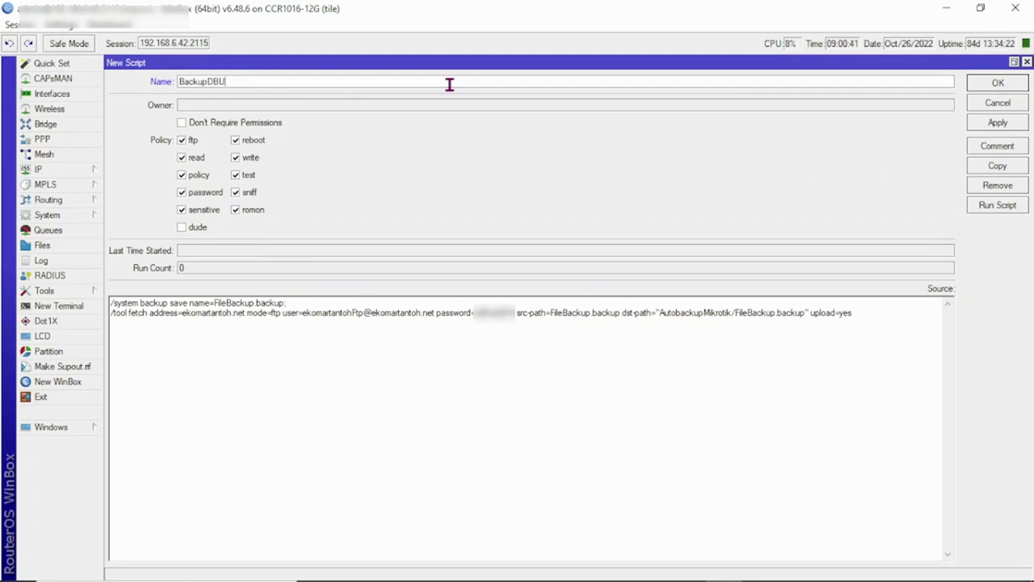
type("Userman")
Step: Replace the new script's system backup save line with the '/tool user-manager database save' line from Notepad
key("alt+Tab")
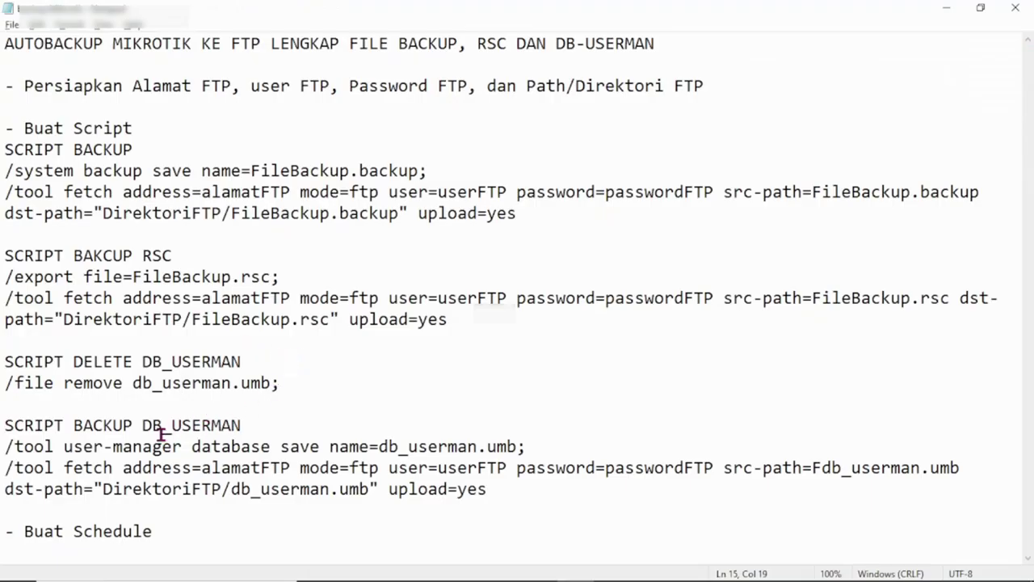
left_click_drag(6, 446, 567, 452)
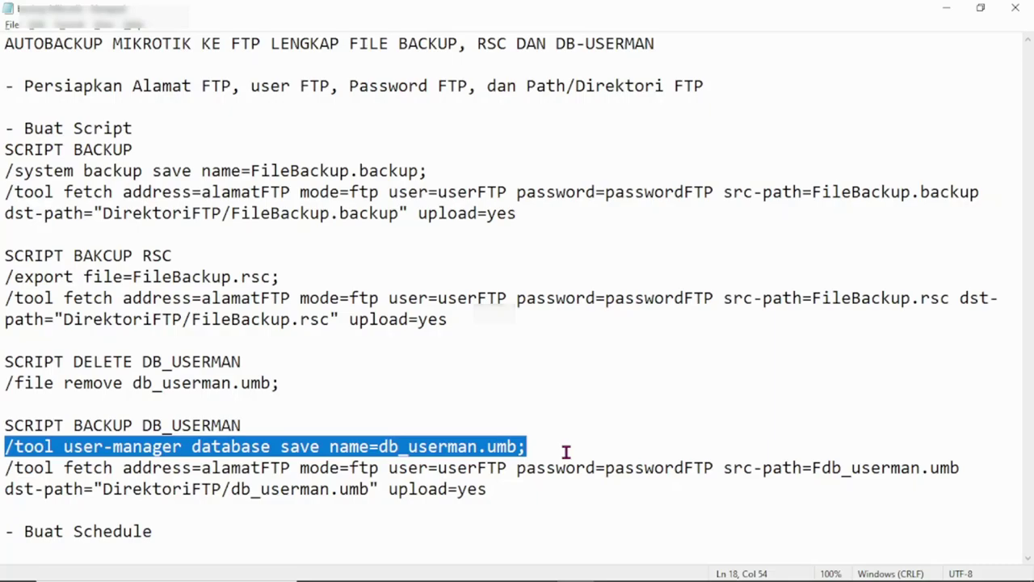
key("alt+Tab")
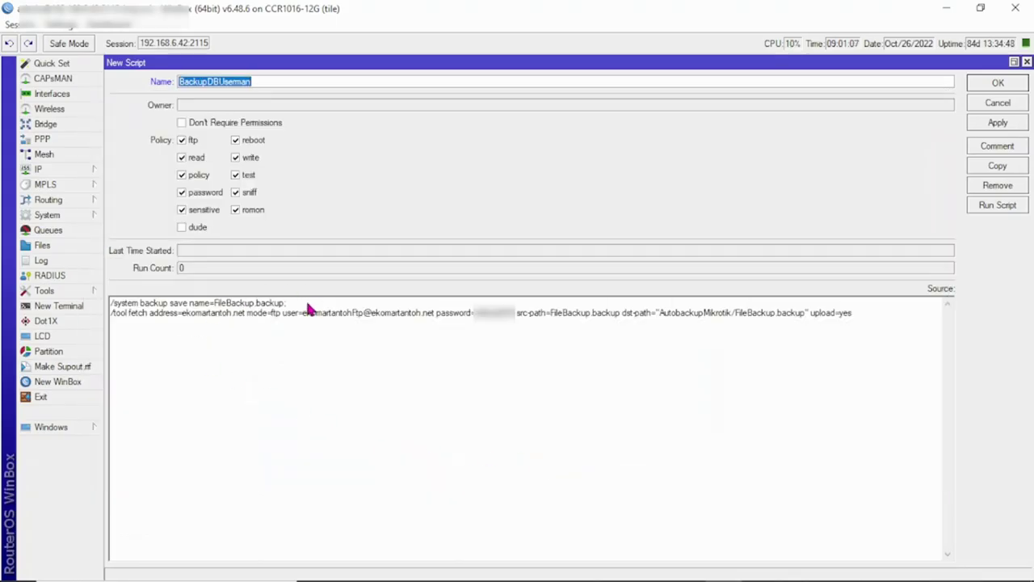
left_click_drag(307, 304, 105, 305)
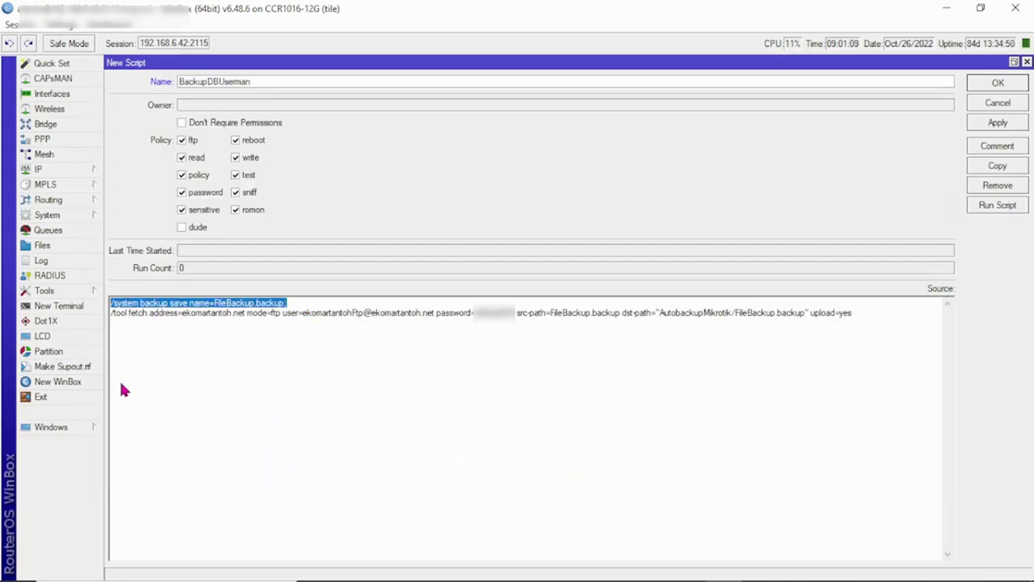
key("ctrl+v")
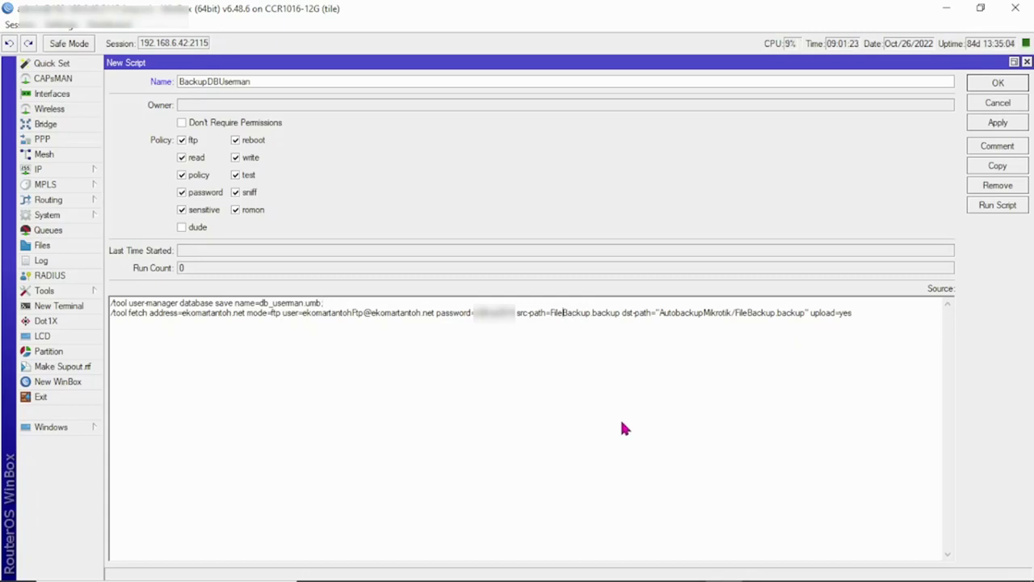
Step: Change the src-path and dst-path file names from FileBackup.backup to db_userman.umb
key("shift+Left")
key("shift+Left")
key("shift+Left")
key("shift+Right")
key("shift+Right")
key("shift+Right")
key("shift+Right")
key("shift+Right")
key("shift+Right")
key("shift+Right")
key("shift+Right")
key("shift+Right")
key("shift+Right")
key("shift+Right")
key("shift+Right")
key("shift+Right")
key("shift+Right")
key("shift+Right")
key("shift+Right")
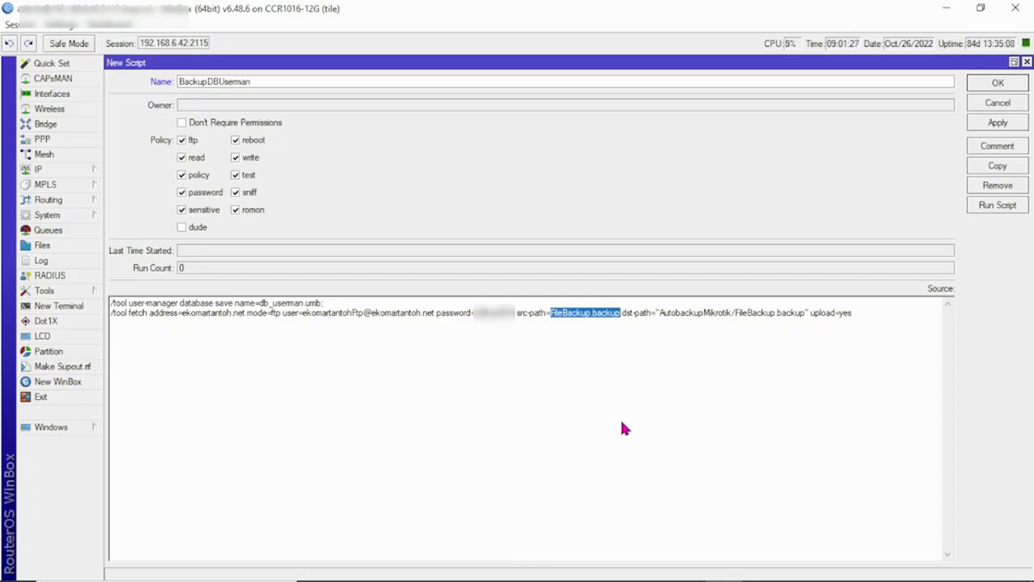
key("BackSpace")
type("d")
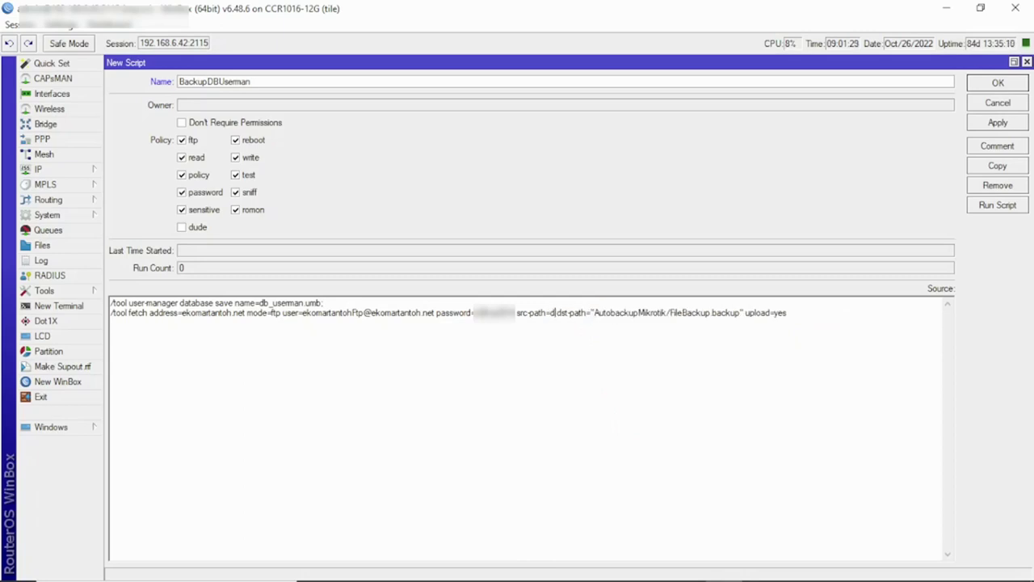
type("b_")
type("userman.u")
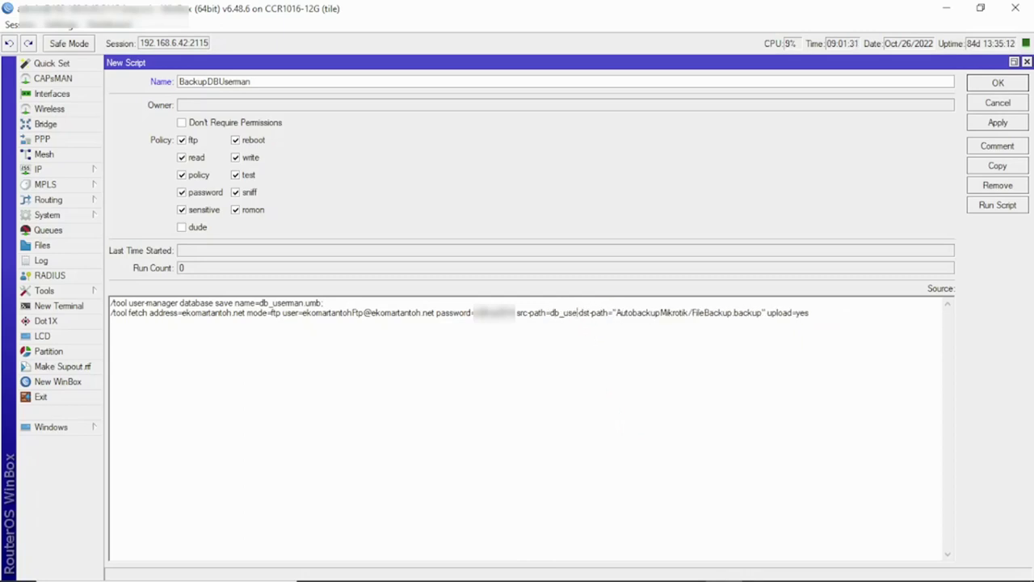
type("mb")
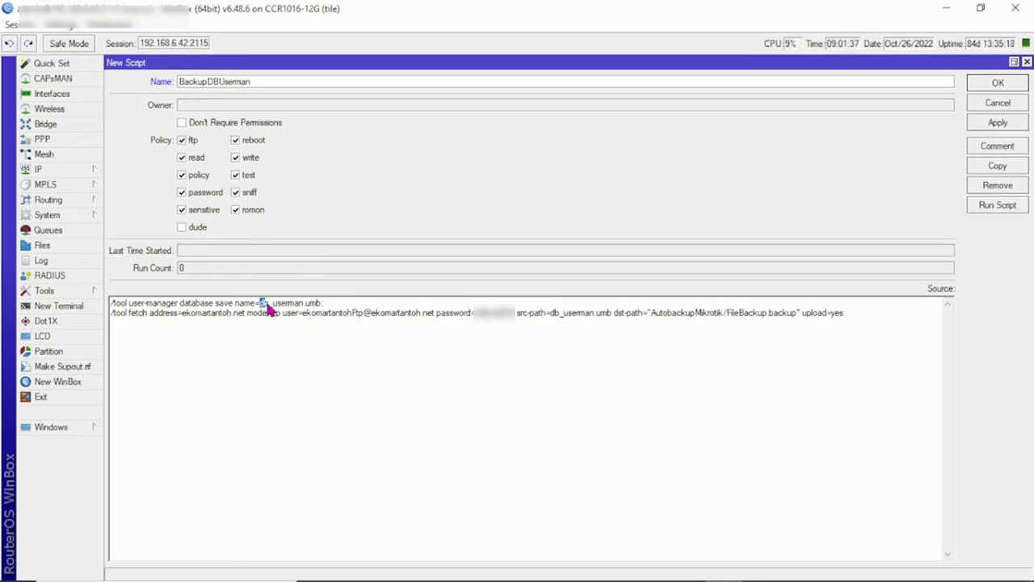
left_click_drag(260, 303, 322, 312)
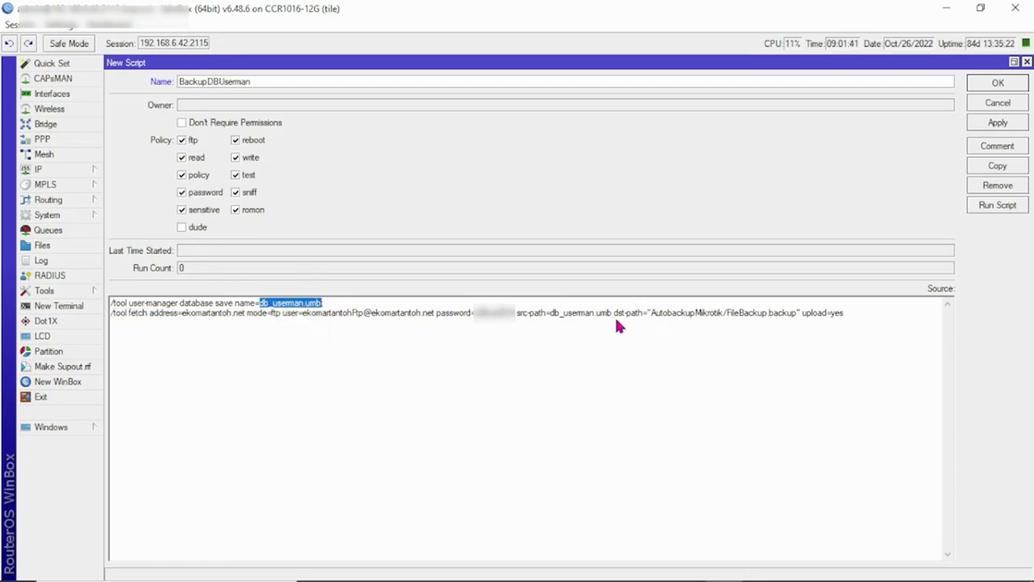
left_click(728, 316)
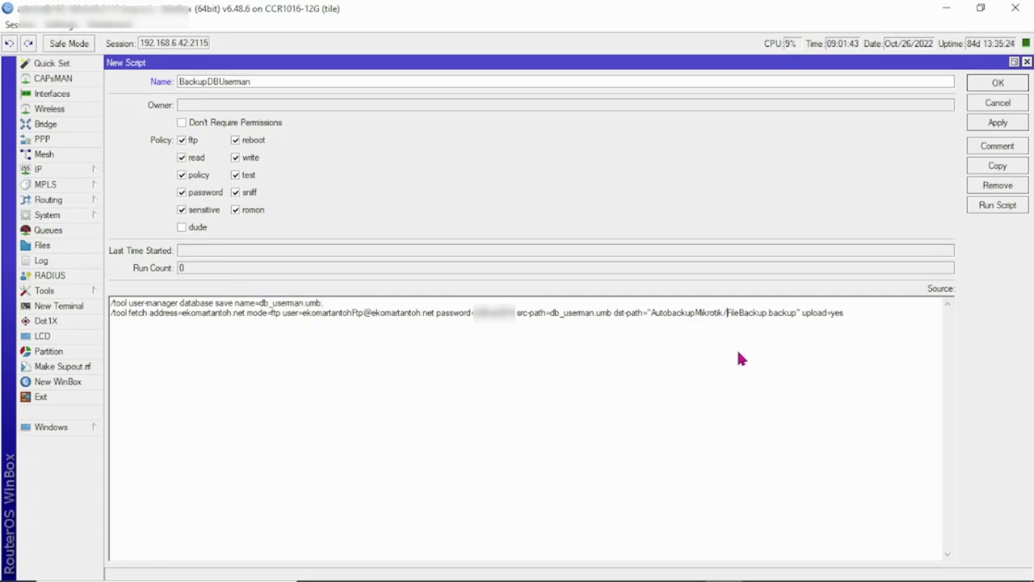
key("shift+Right")
key("shift+Right")
key("shift+Right")
key("shift+Right")
key("shift+Right")
key("shift+Right")
key("shift+Right")
key("shift+Right")
key("shift+Right")
key("shift+Right")
key("shift+Right")
key("shift+Right")
key("shift+Right")
key("shift+Right")
key("shift+Right")
key("shift+Right")
key("shift+Right")
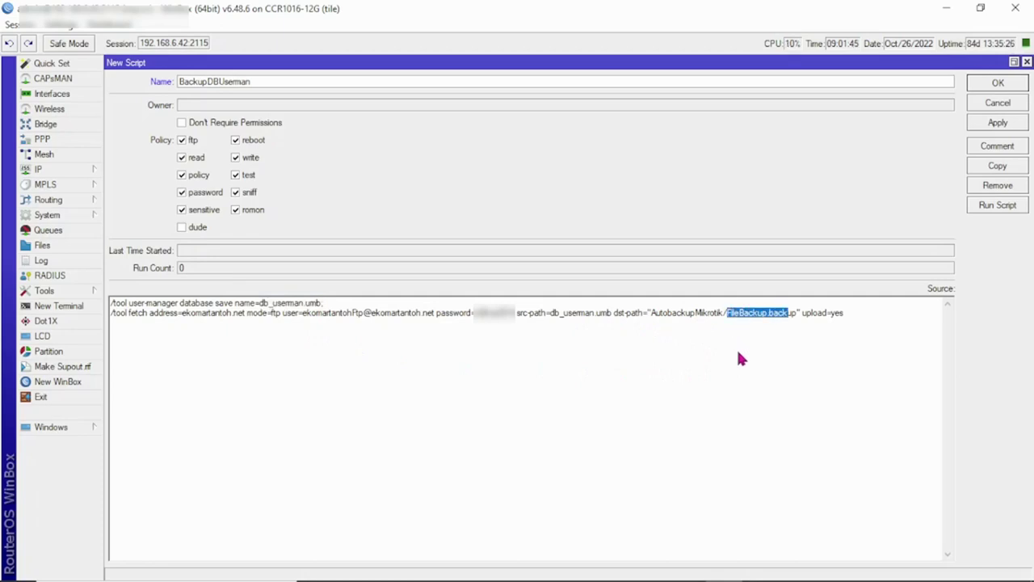
key("ctrl+v")
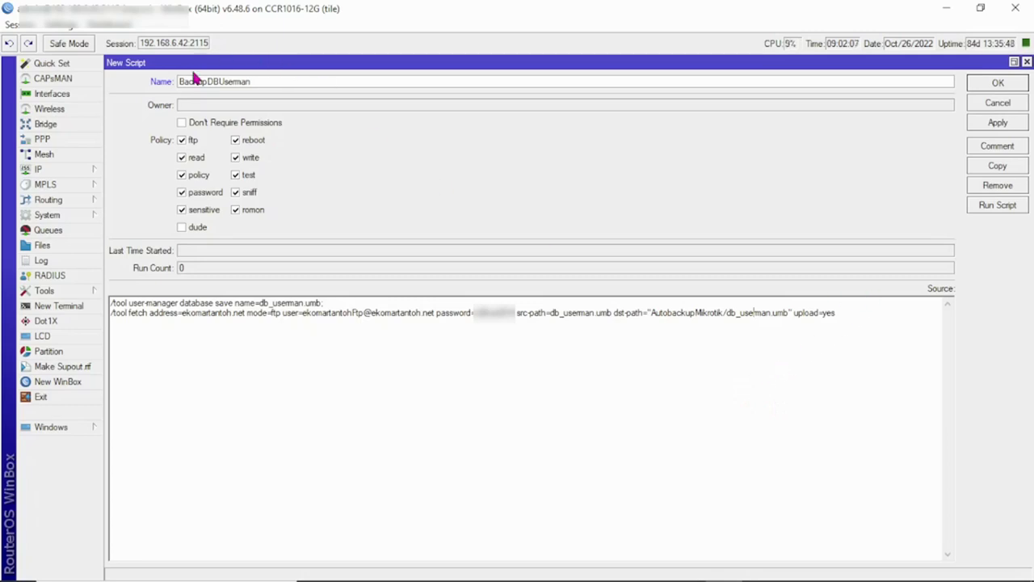
Step: Apply and run BackupDBUserman, confirming in the log that disk/db_userman.umb was uploaded
left_click(1008, 122)
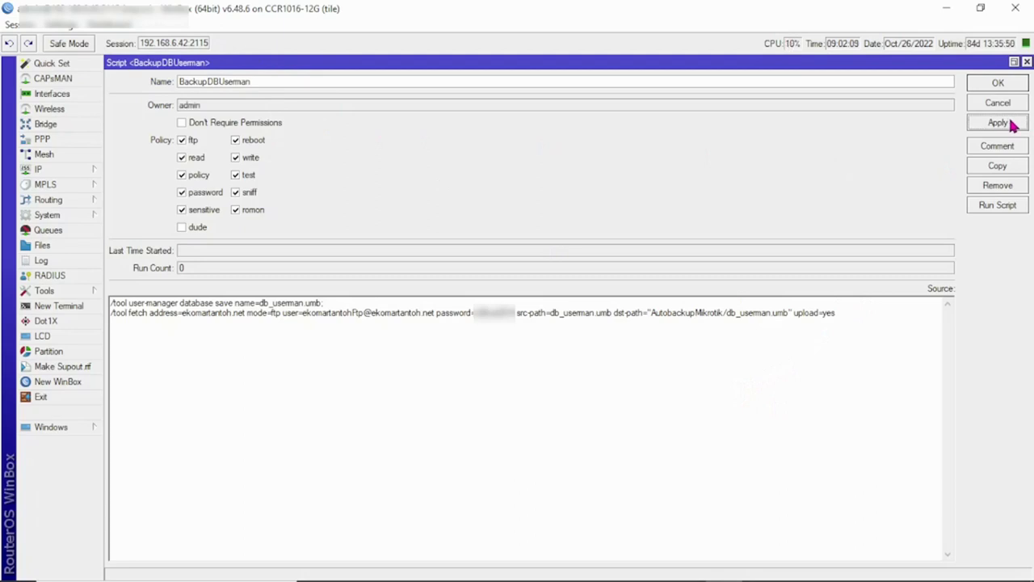
left_click(992, 212)
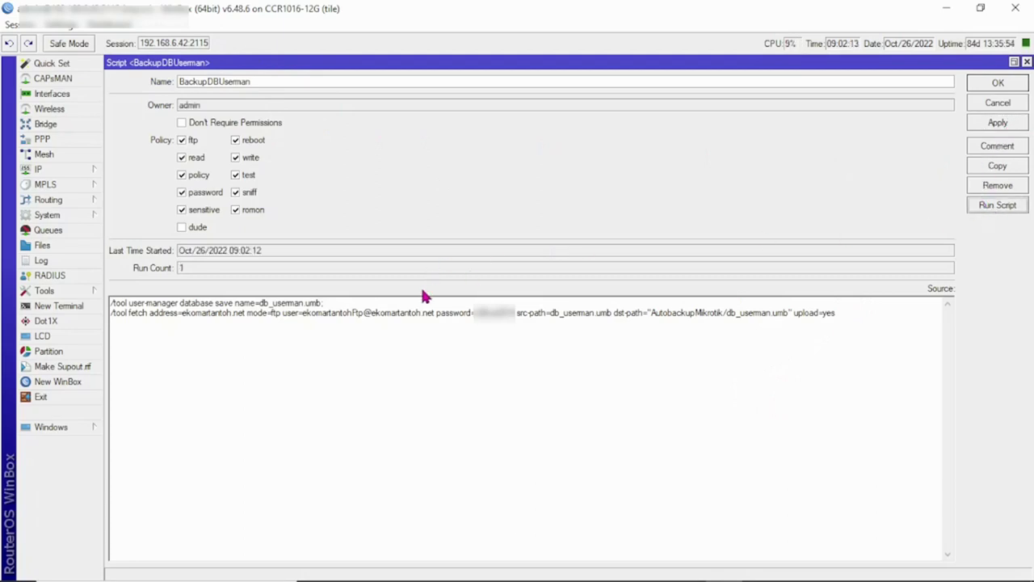
left_click(42, 260)
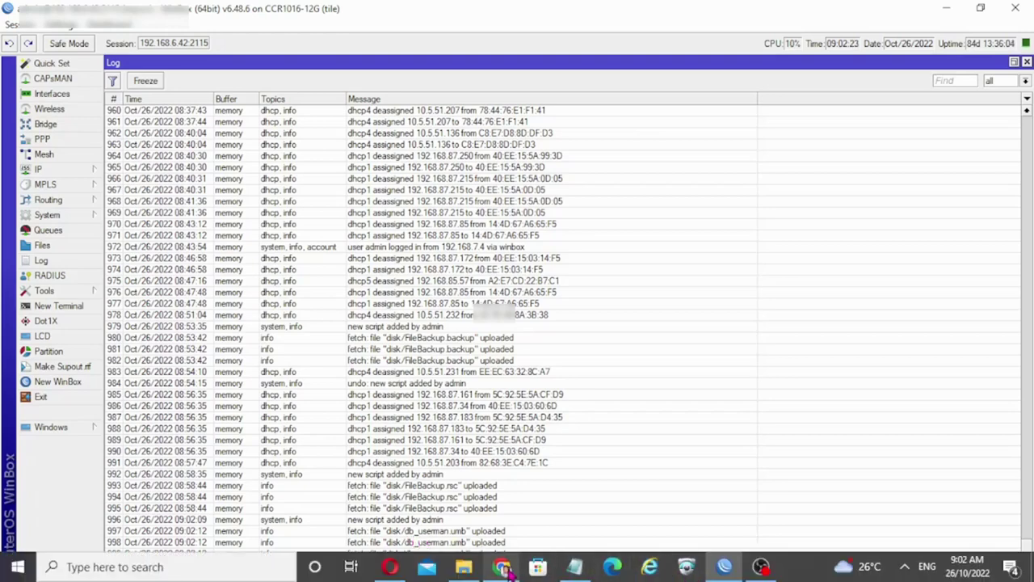
left_click(503, 566)
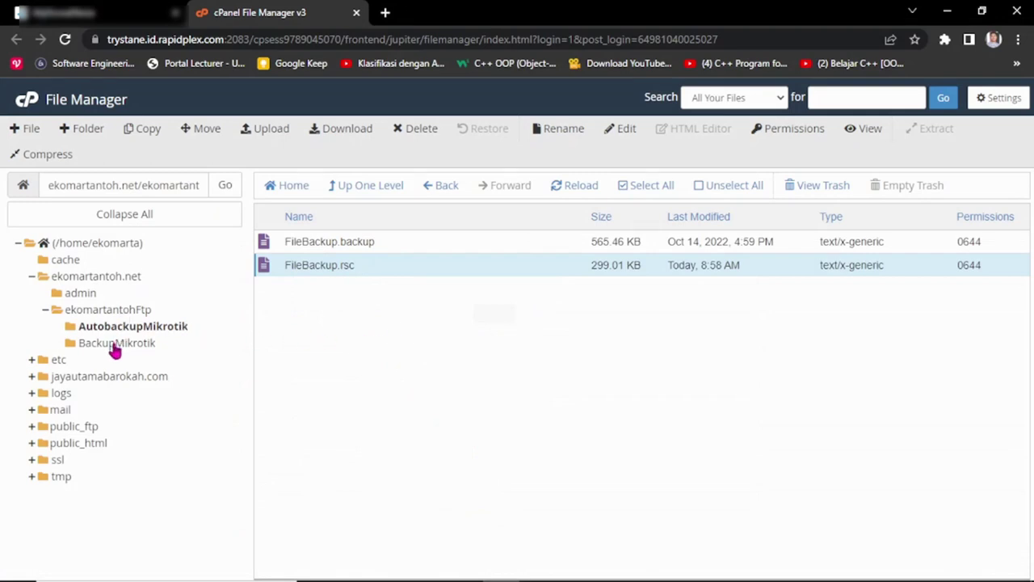
Step: Open ekomartantohFtp/AutobackupMikrotik and select the uploaded db_userman.umb (290.86 KB)
left_click(116, 312)
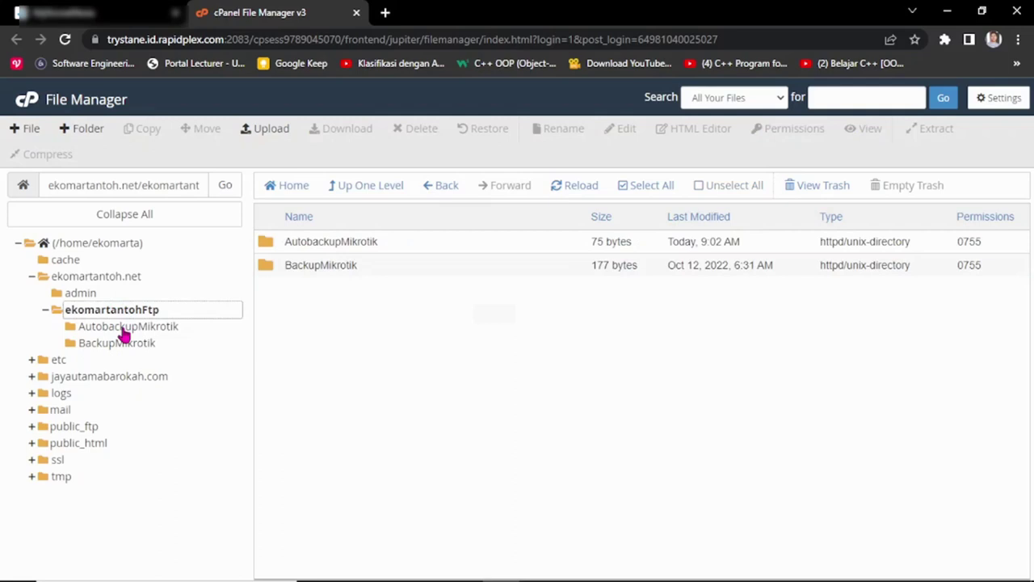
left_click(124, 328)
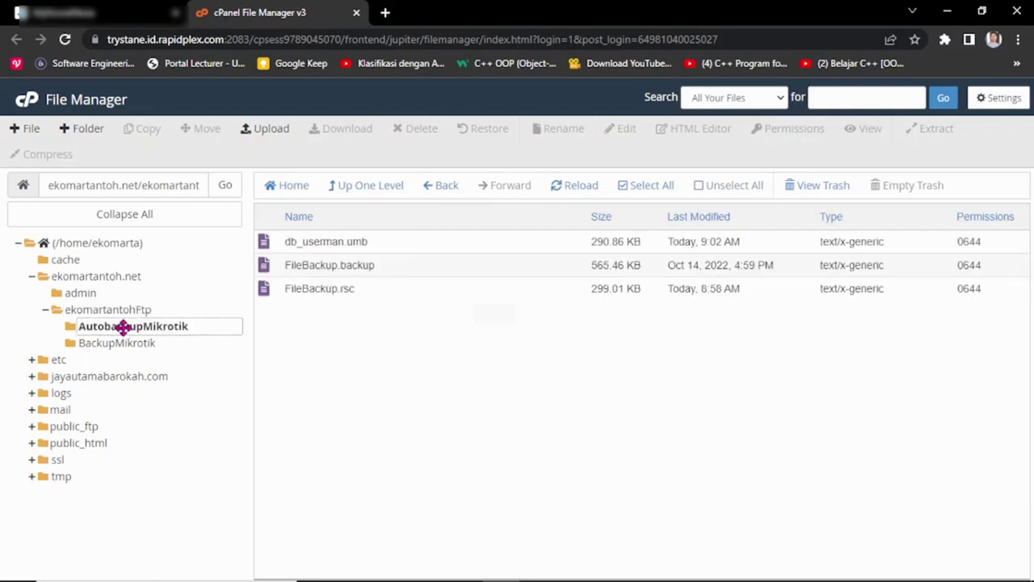
left_click(320, 244)
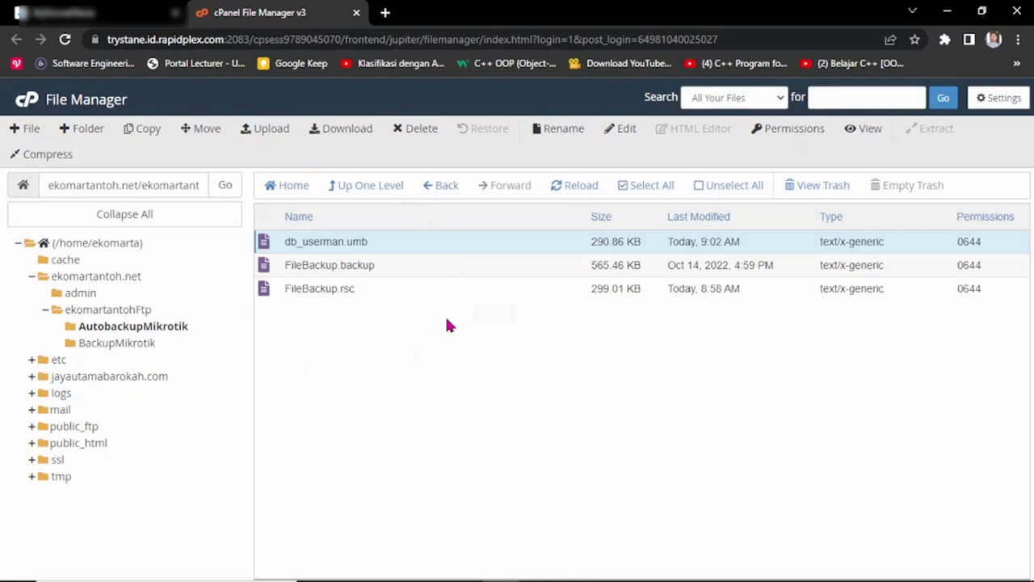
mouse_move(650, 569)
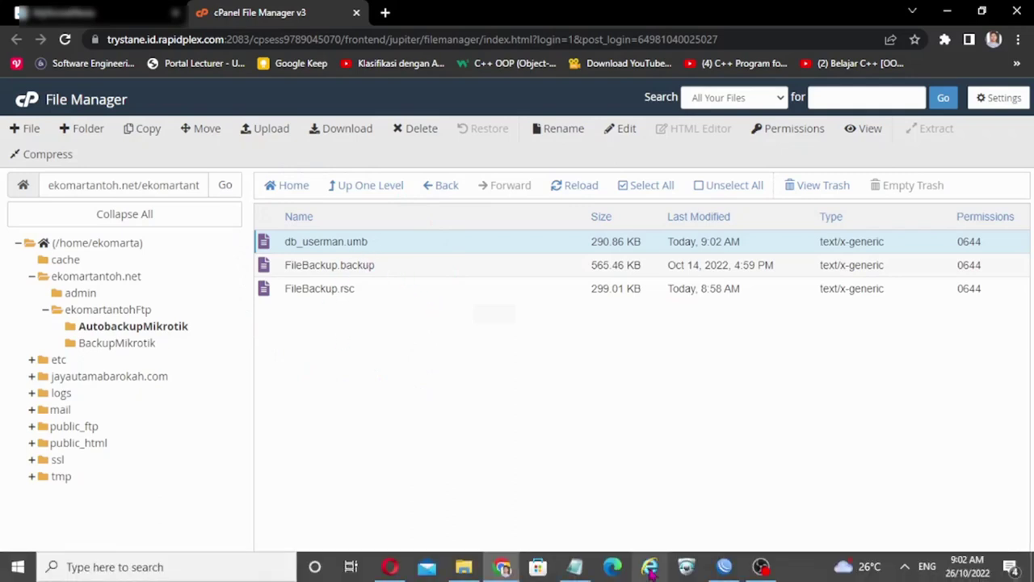
left_click(574, 566)
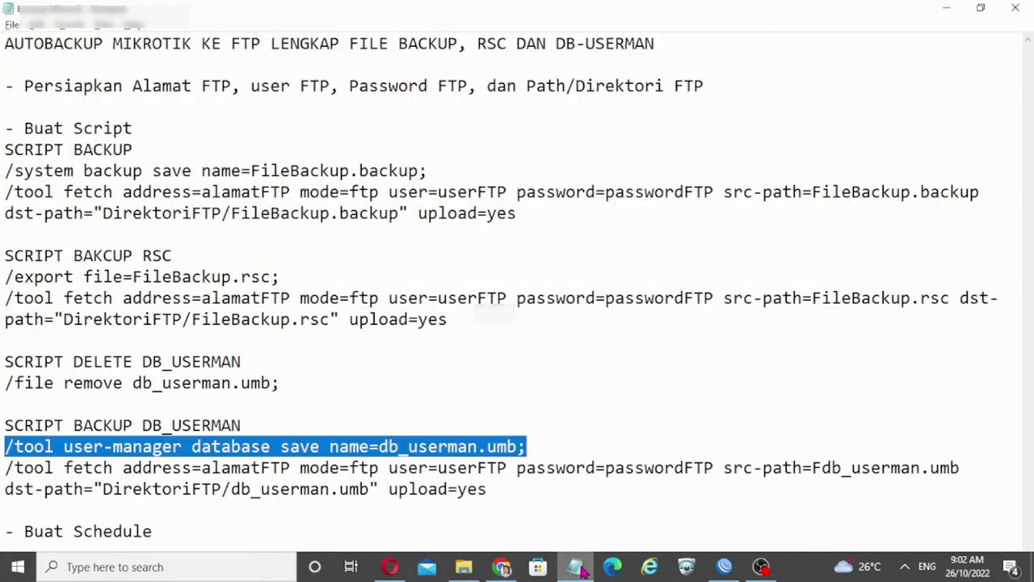
Step: Look at the DB_USERMAN delete command in Notepad, then bring the WinBox log forward
left_click(213, 383)
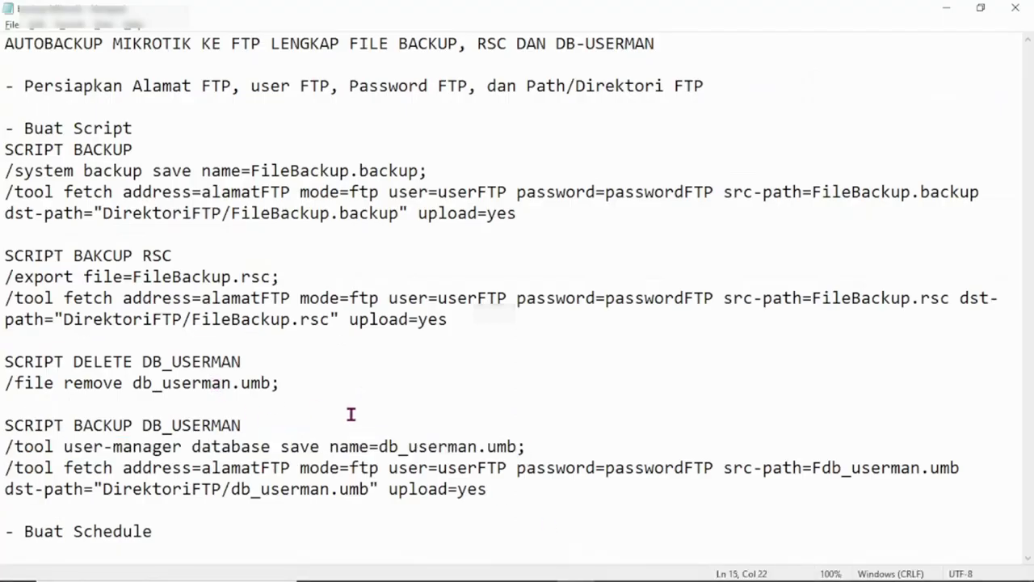
mouse_move(650, 576)
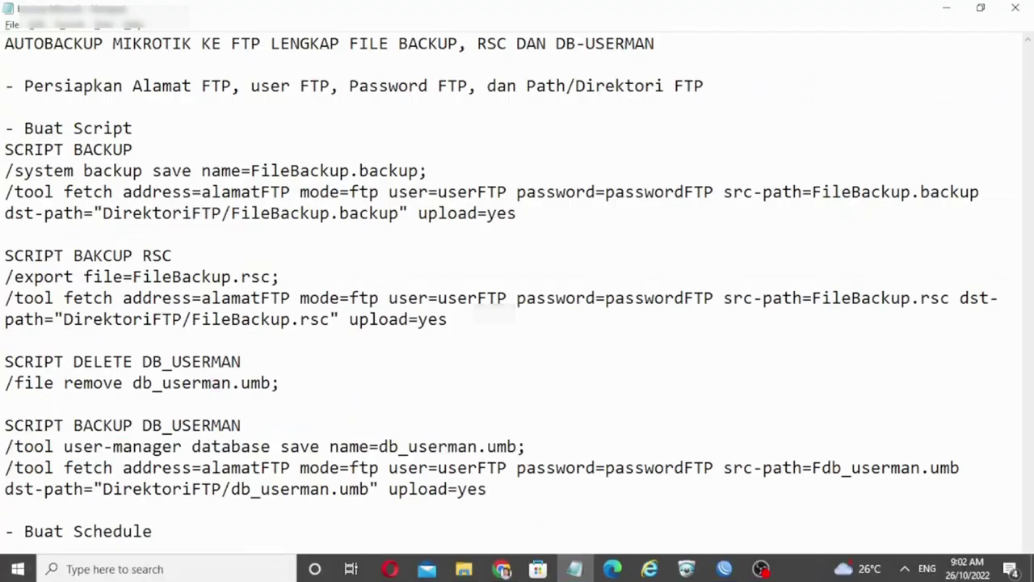
mouse_move(727, 568)
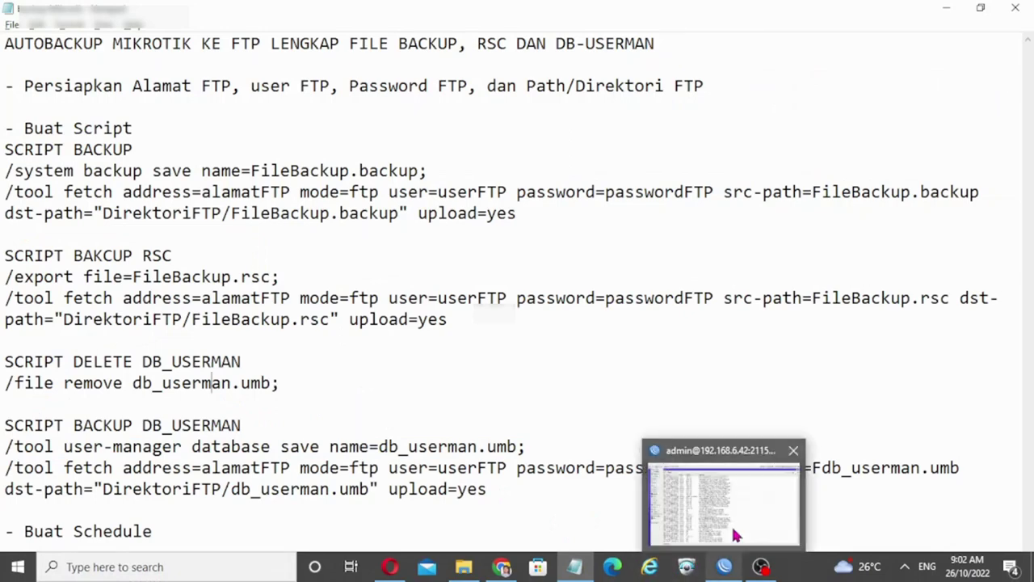
mouse_move(733, 540)
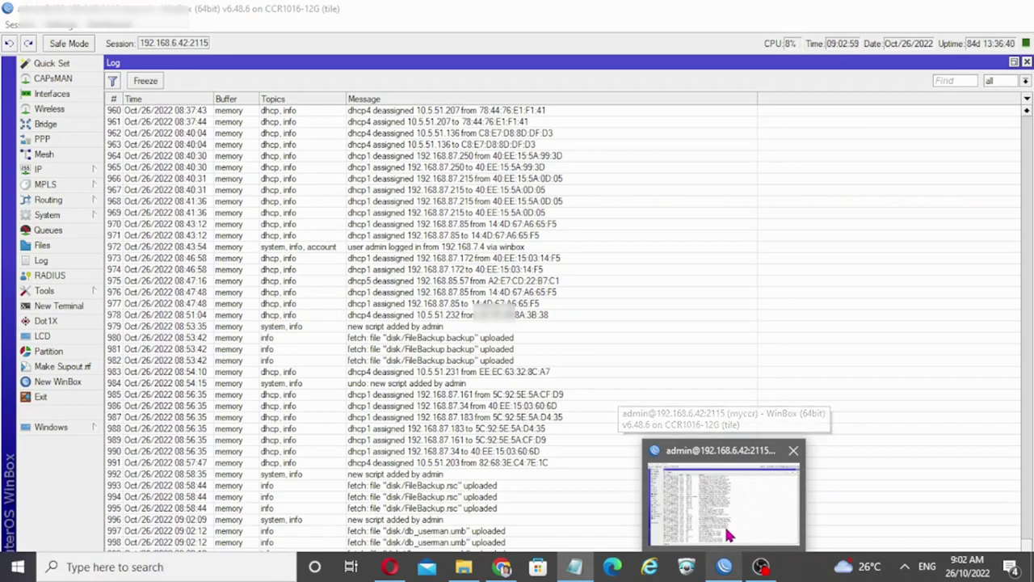
left_click(727, 533)
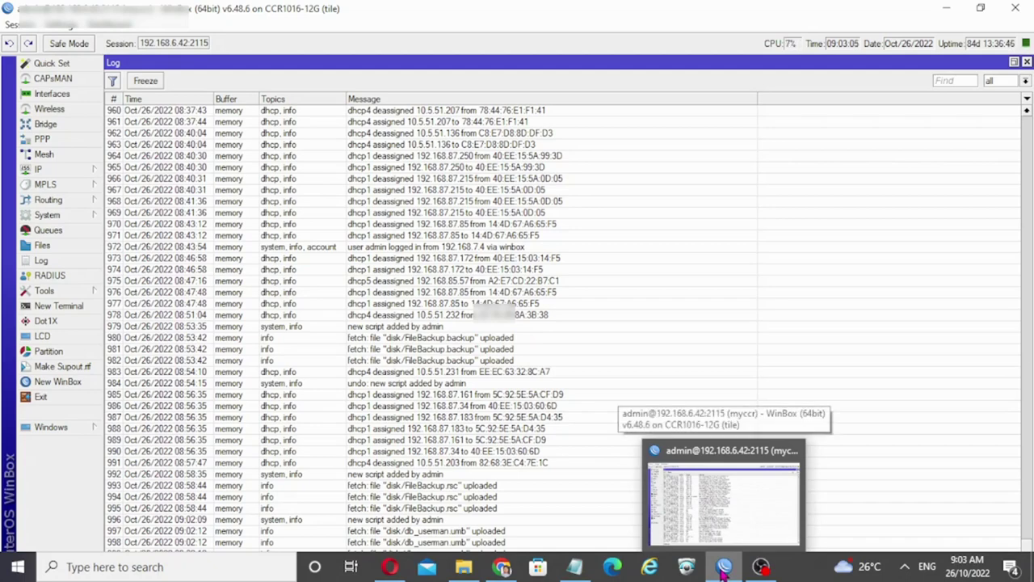
Step: Highlight the '/tool user-manager database save' command in Notepad, then return to the WinBox log
left_click(574, 566)
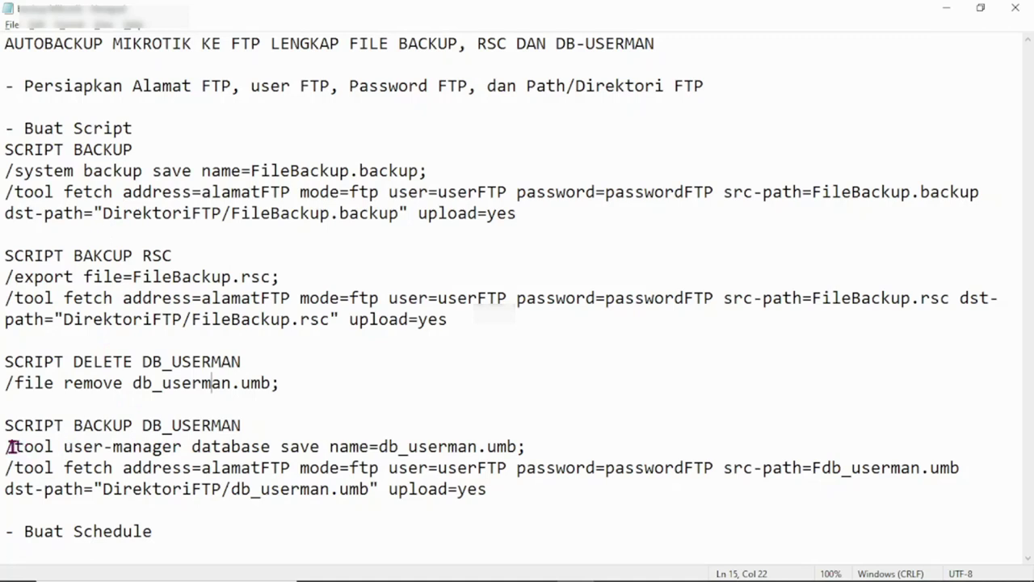
left_click_drag(11, 447, 526, 447)
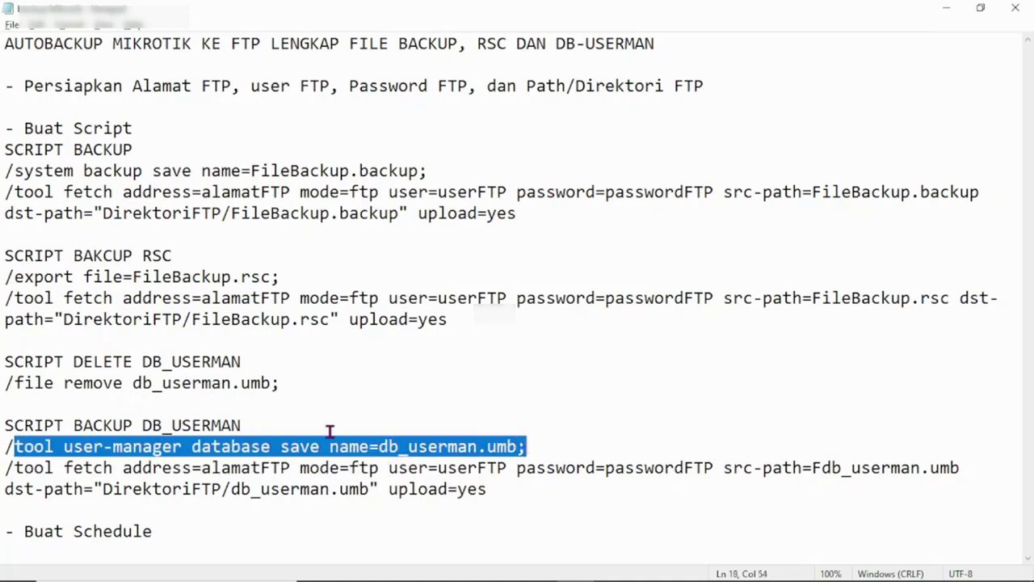
left_click(221, 383)
mouse_move(761, 576)
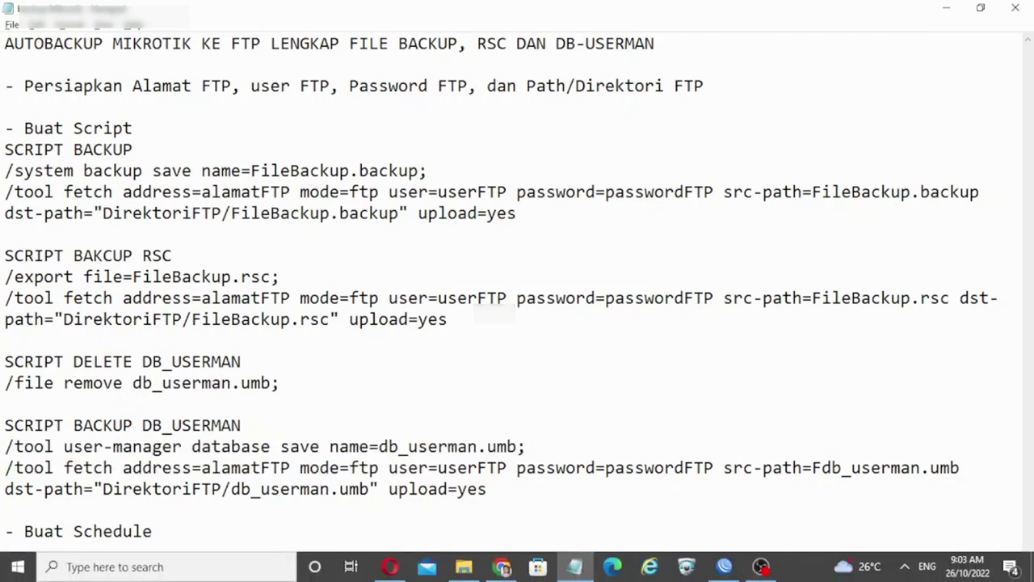
left_click(685, 568)
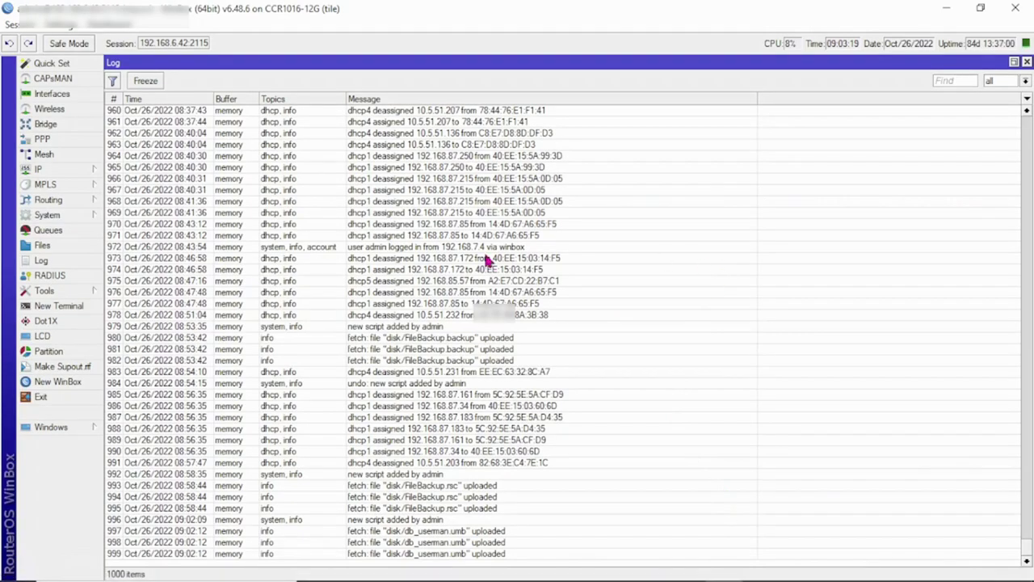
Step: Run BackupDBUserman again and see the log report 'script error: File already exist!'
left_click(79, 214)
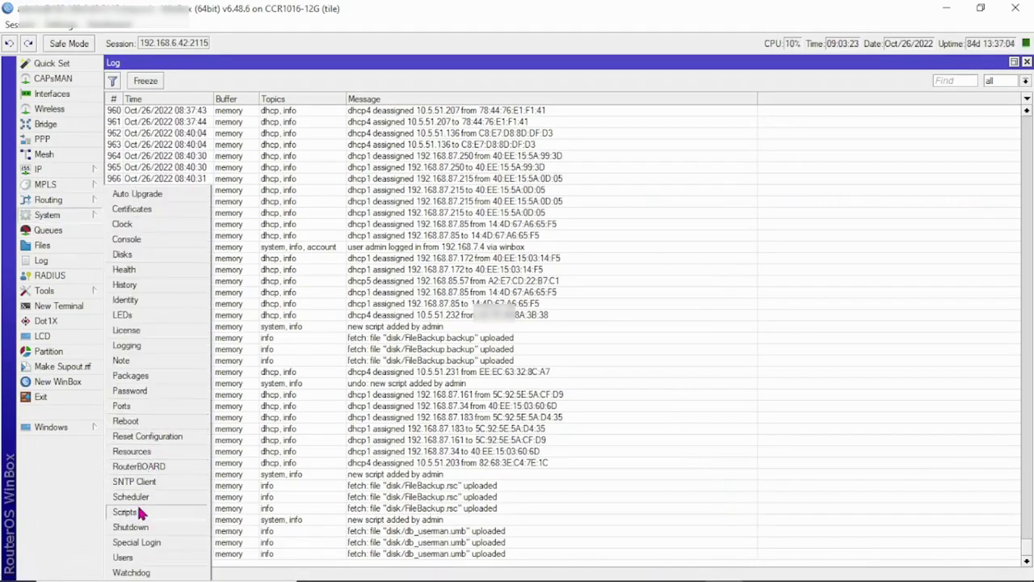
left_click(136, 508)
double_click(189, 336)
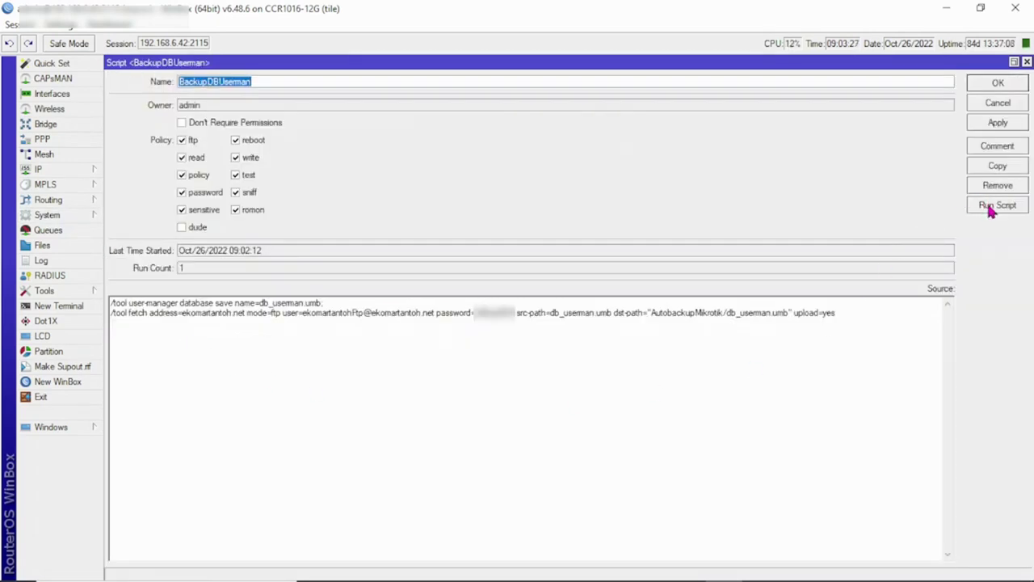
left_click(991, 210)
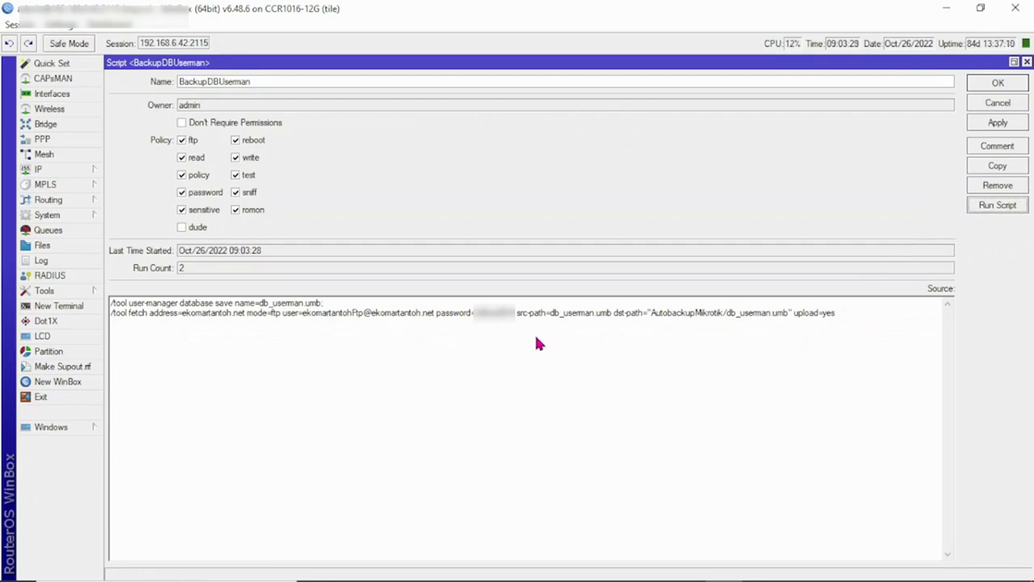
left_click(62, 265)
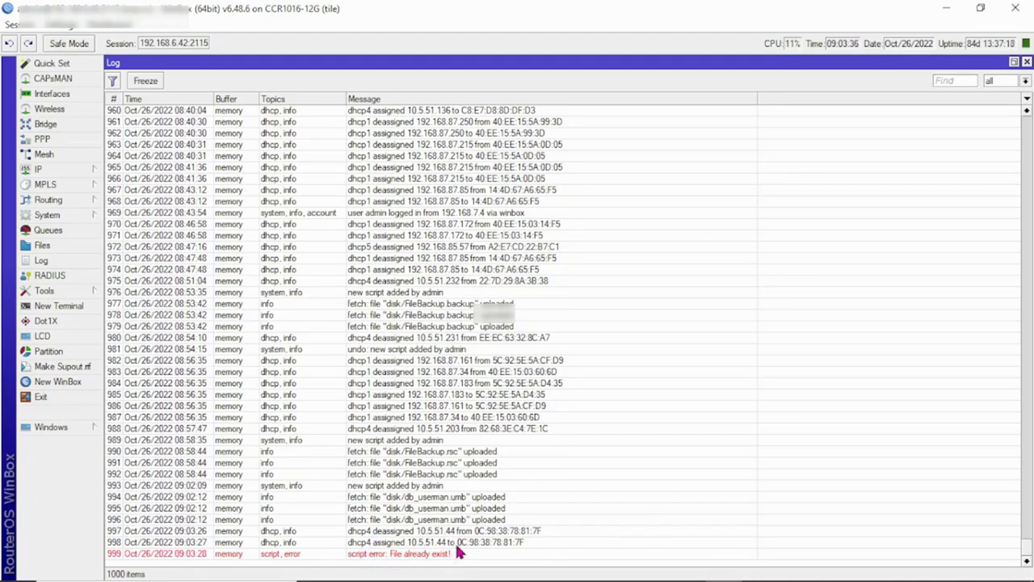
Step: Find db_userman.umb still in the router's File List and compare with the Notepad delete line
left_click(77, 246)
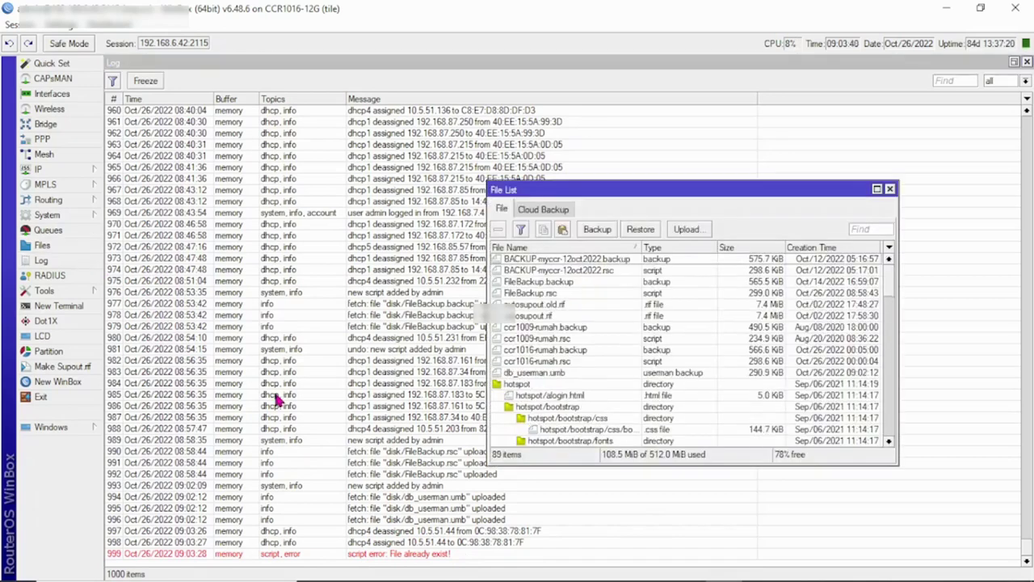
left_click(558, 371)
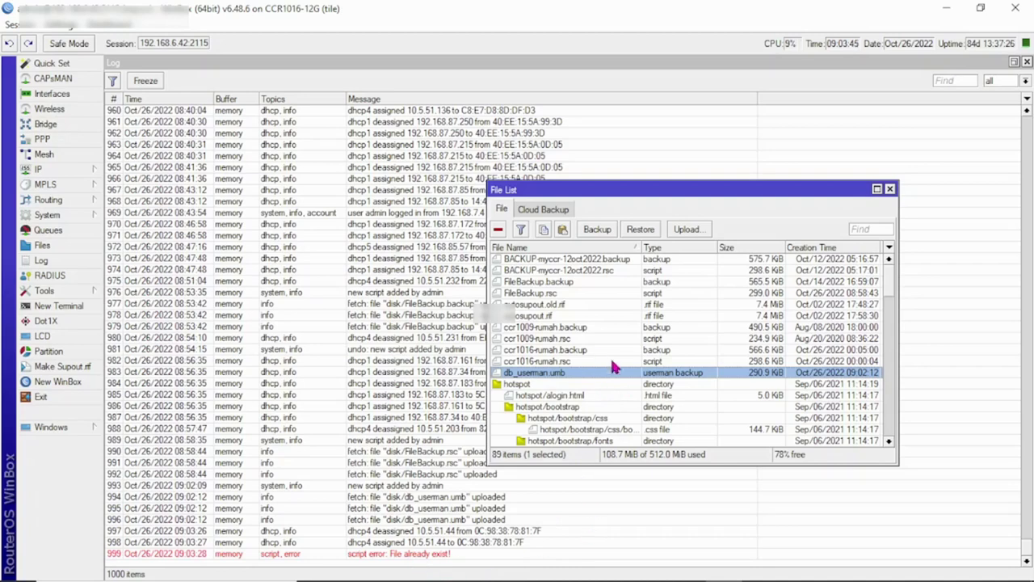
mouse_move(552, 577)
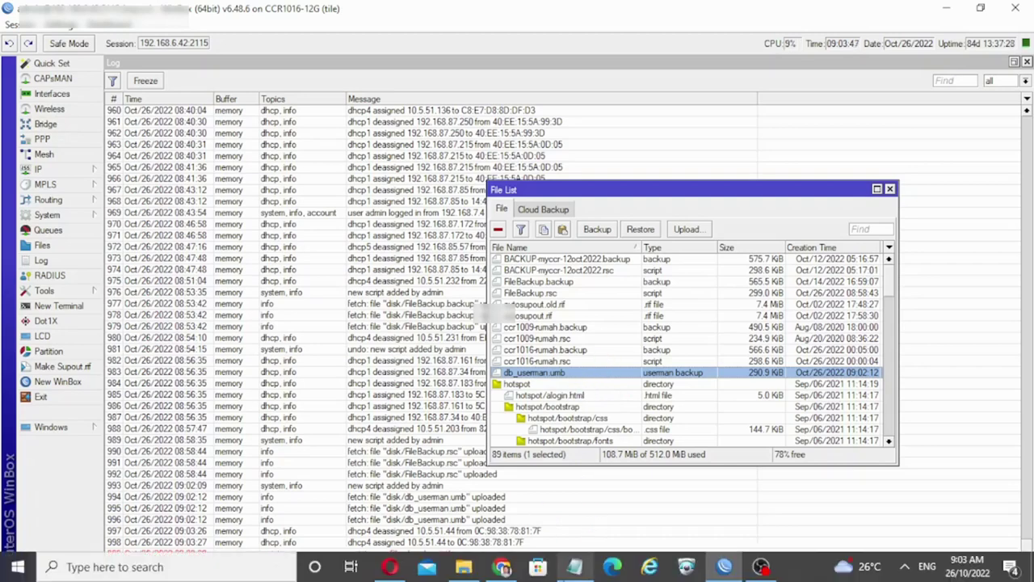
left_click(575, 566)
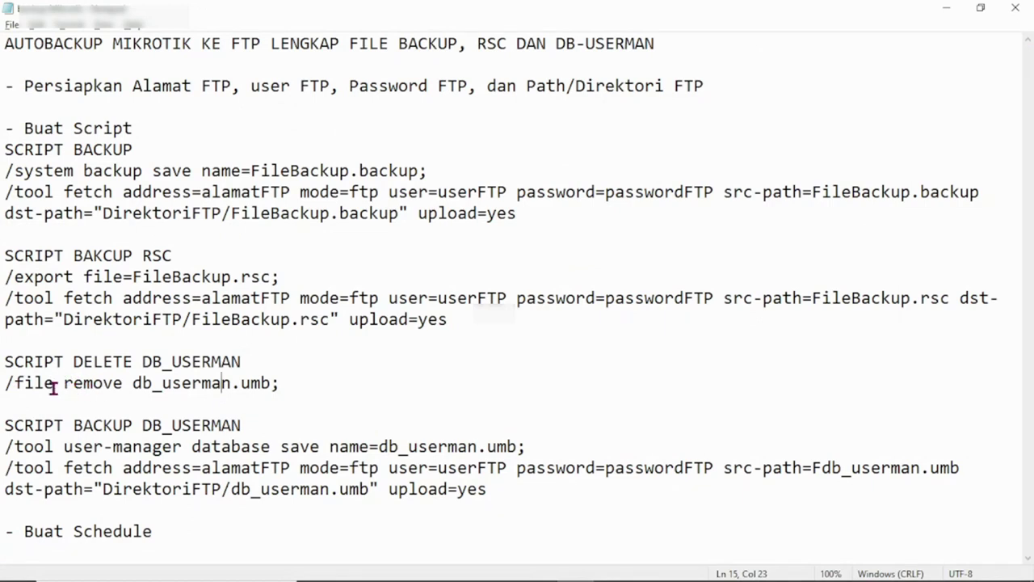
mouse_move(351, 575)
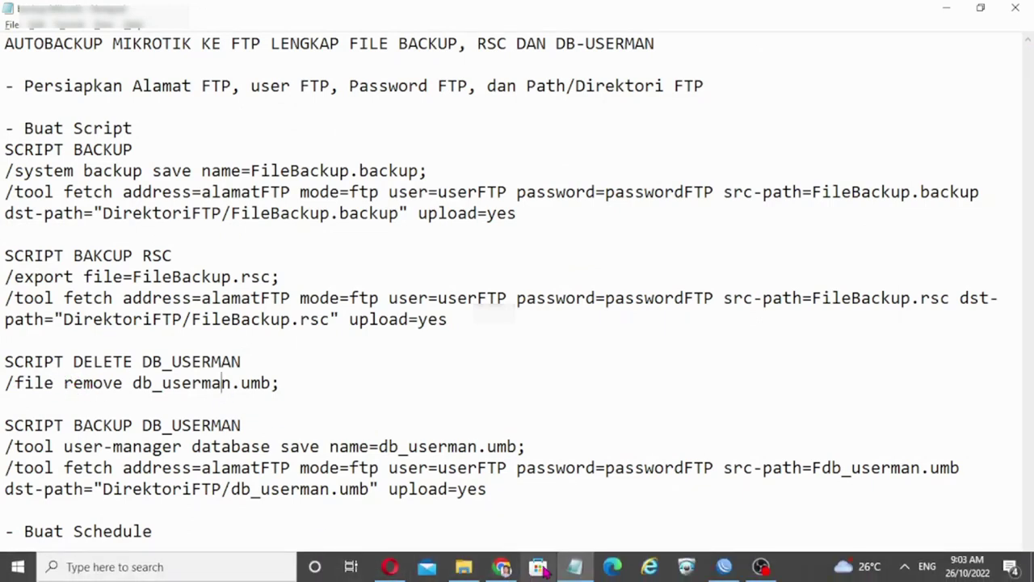
mouse_move(577, 570)
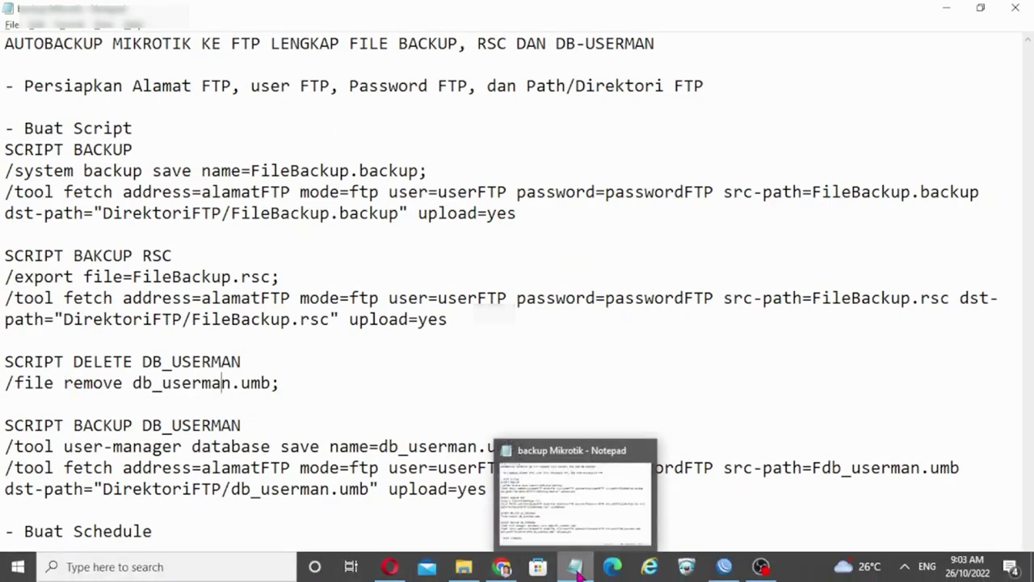
left_click(723, 566)
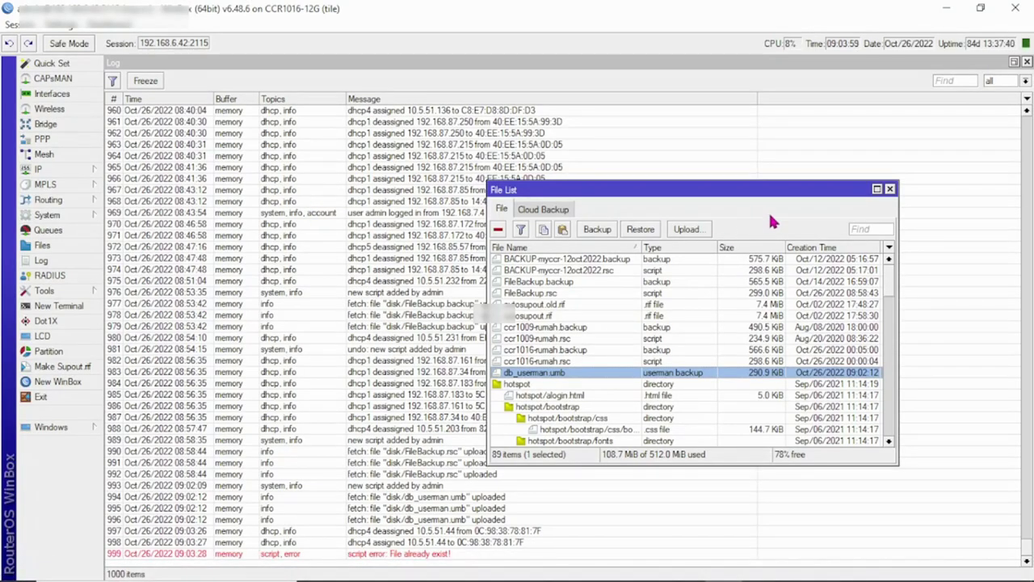
Step: Close the File List and Log, discard an unsaved 'script1' copy, and close BackupDBUserman
left_click(890, 189)
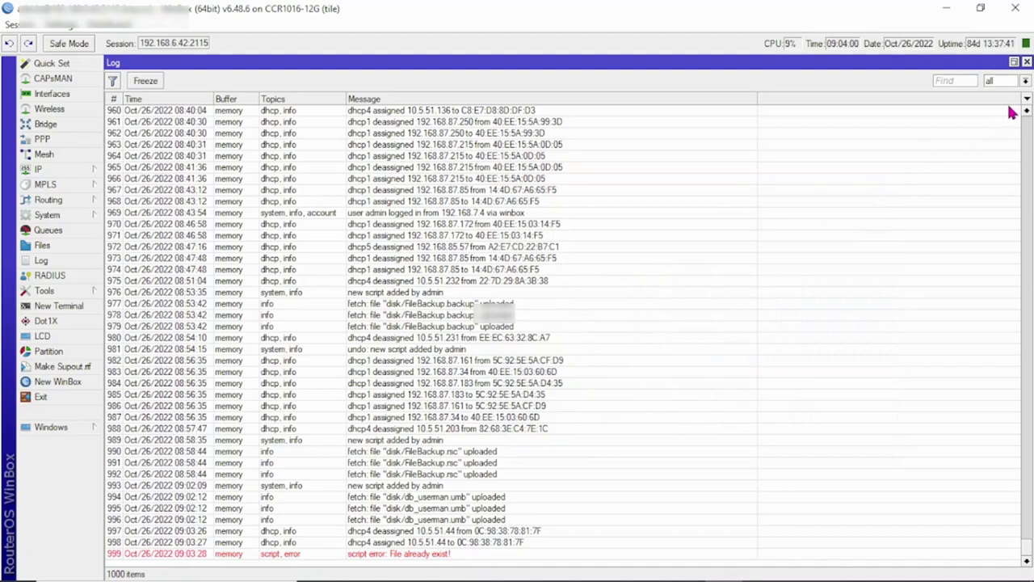
left_click(1027, 62)
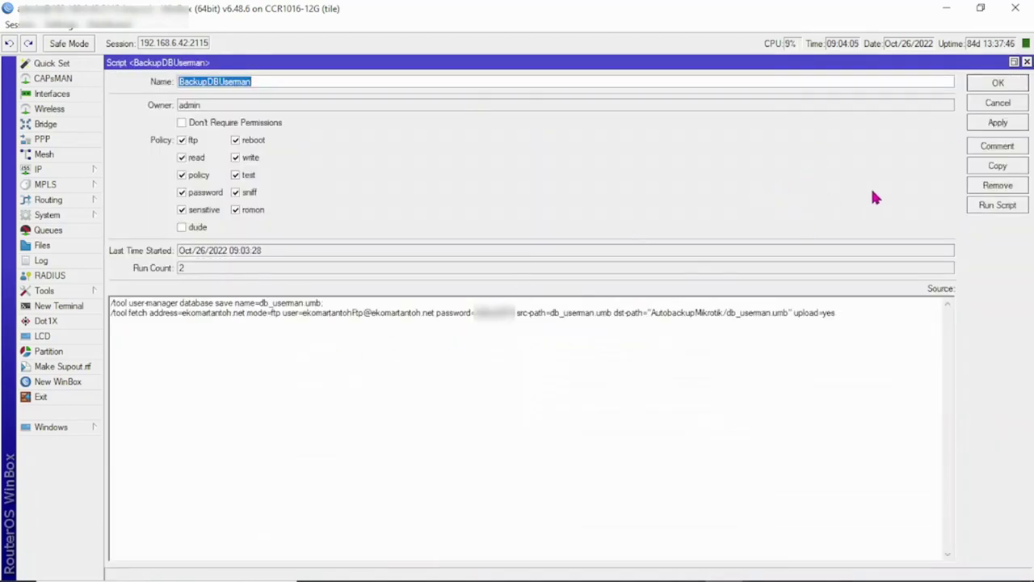
left_click(996, 167)
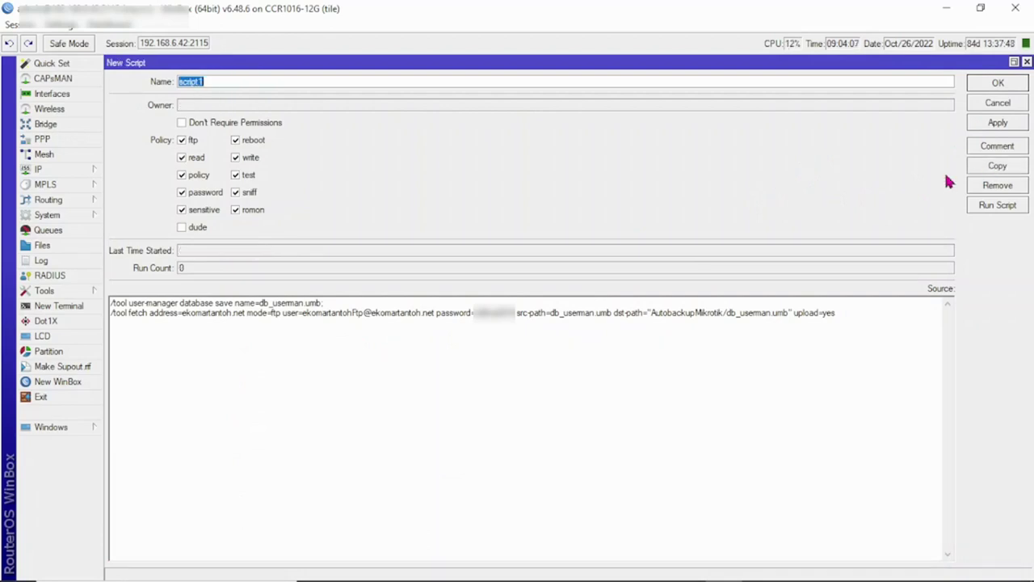
left_click(353, 105)
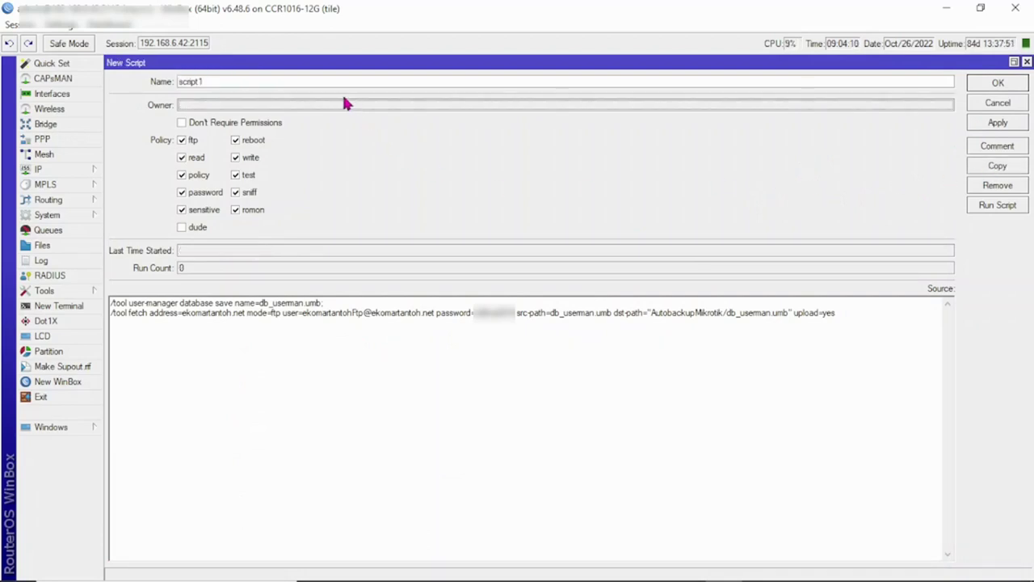
left_click(1013, 108)
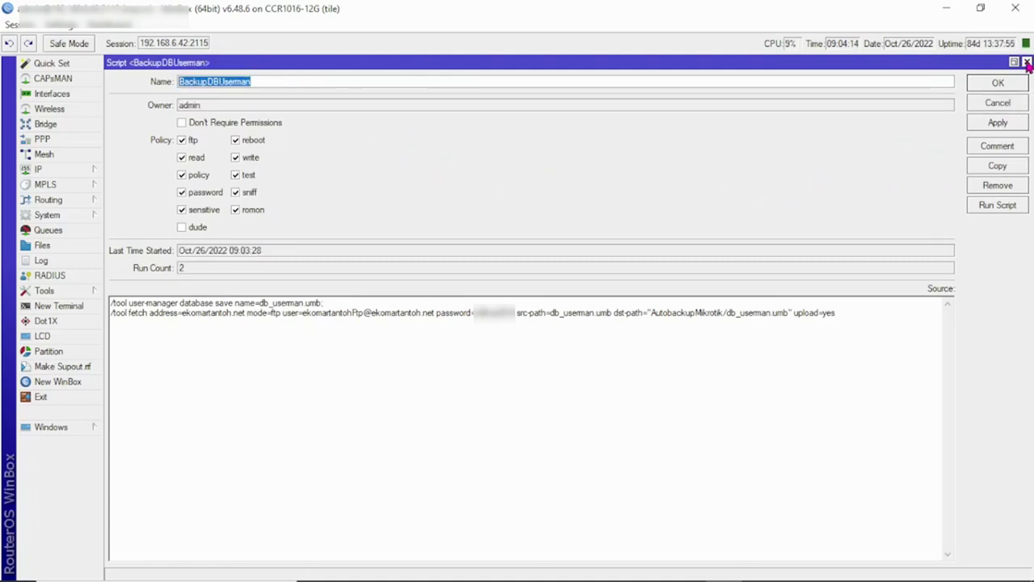
left_click(1026, 62)
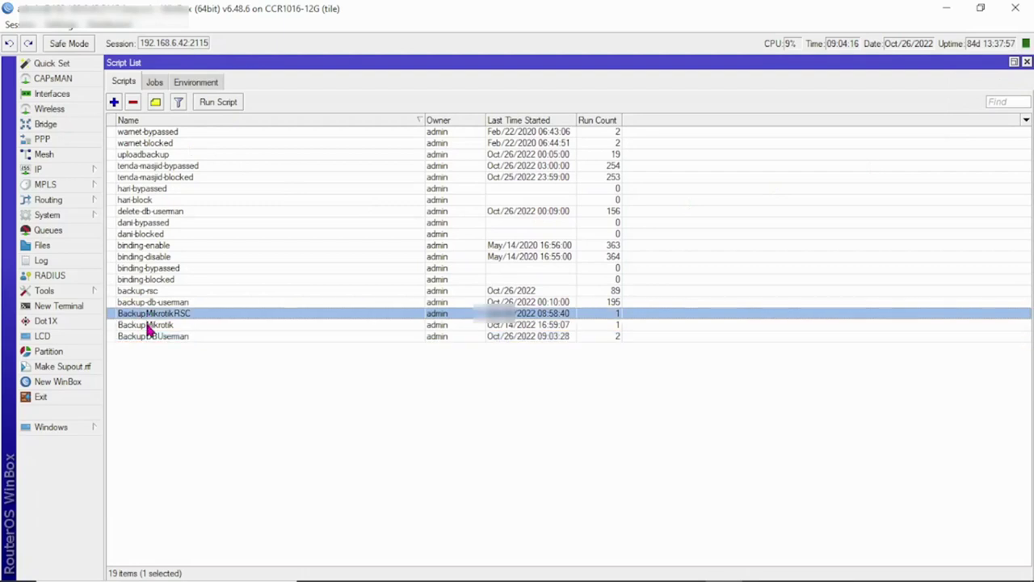
Step: Create and save a new DeleteDBUserman script whose source is '/file remove db_userman.umb'
left_click(115, 102)
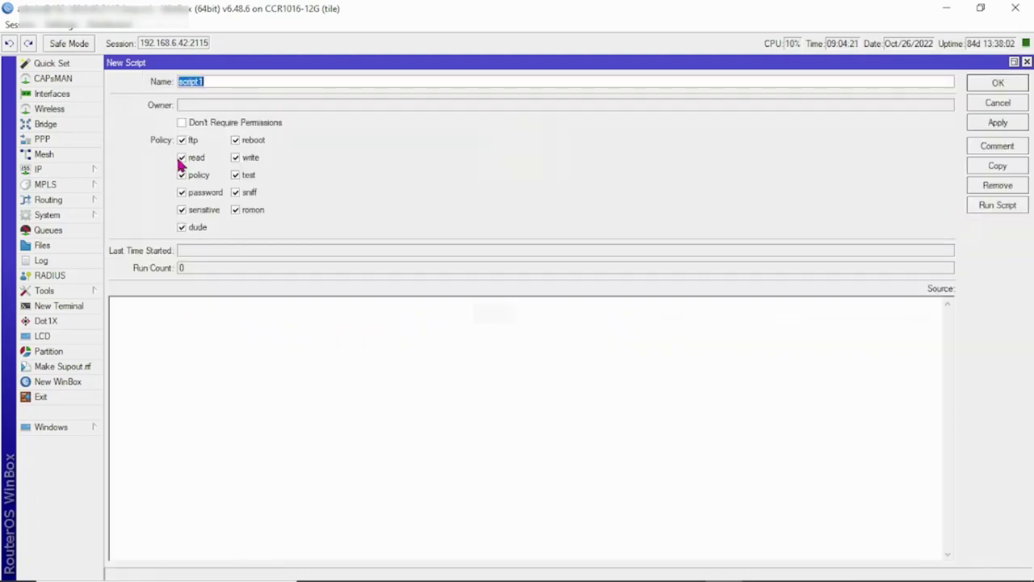
type("DeleteD")
key("BackSpace")
type("DBUs")
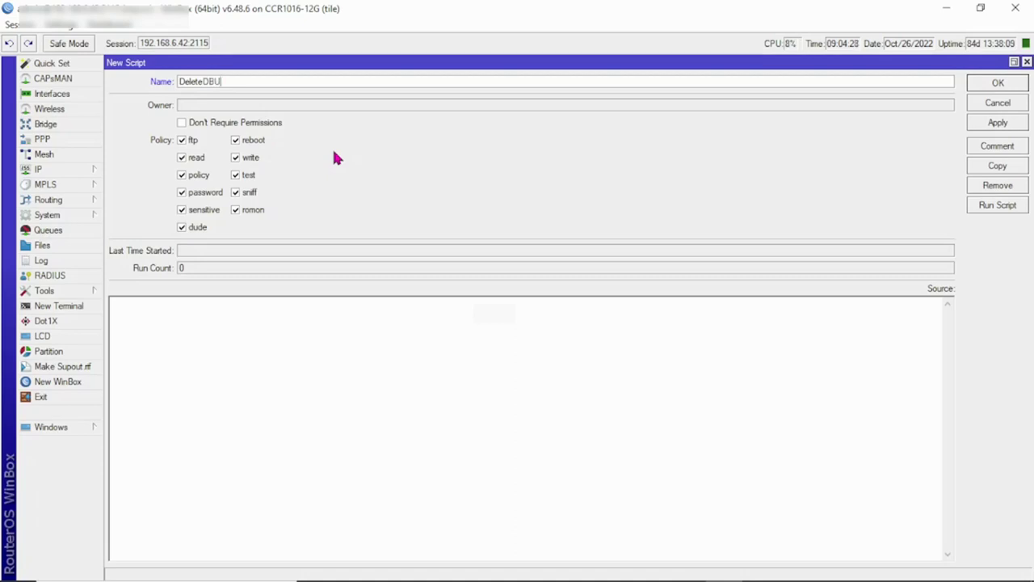
type("erman")
key("alt+Tab")
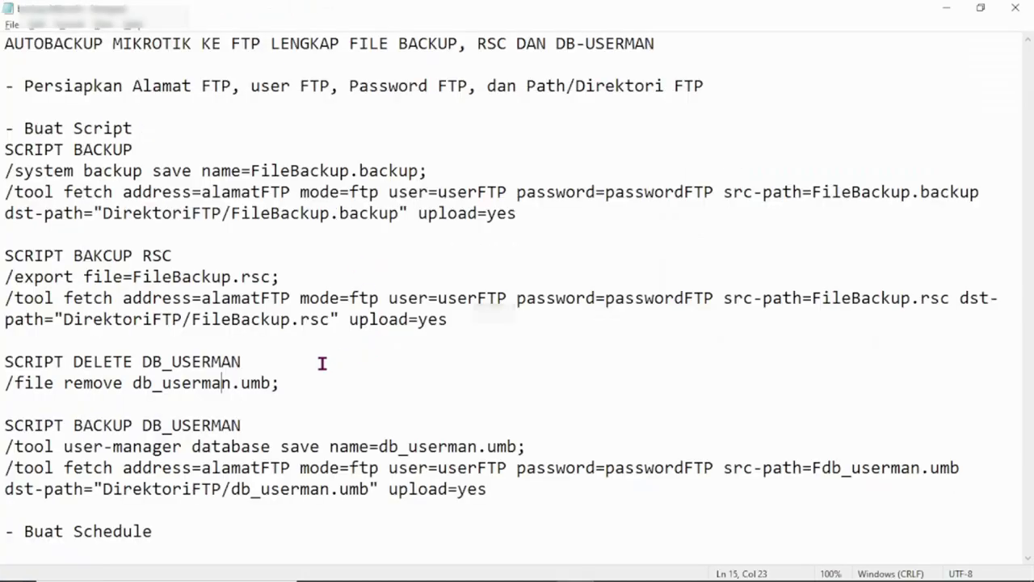
left_click_drag(6, 383, 284, 396)
key("ctrl+c")
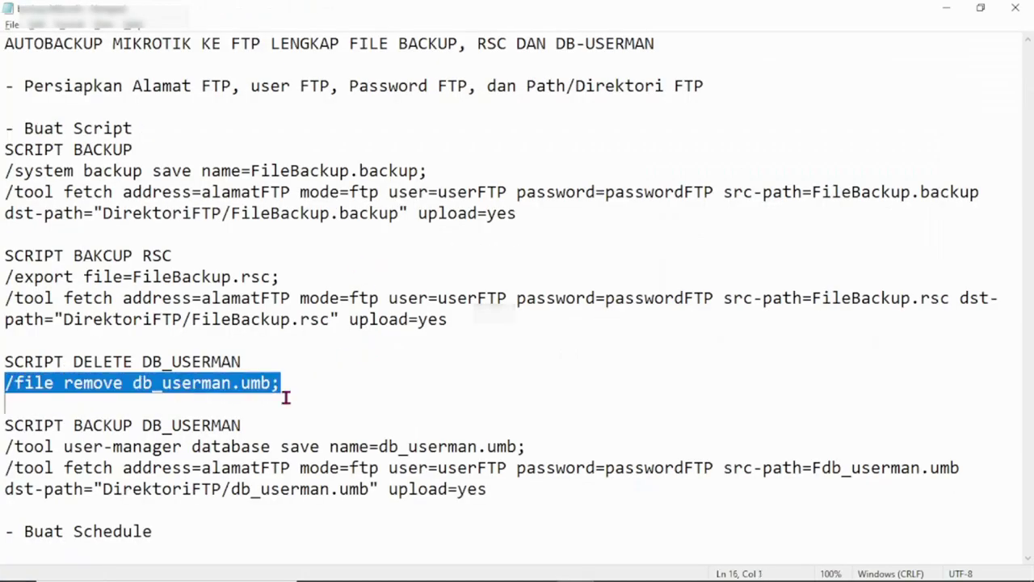
key("alt+Tab")
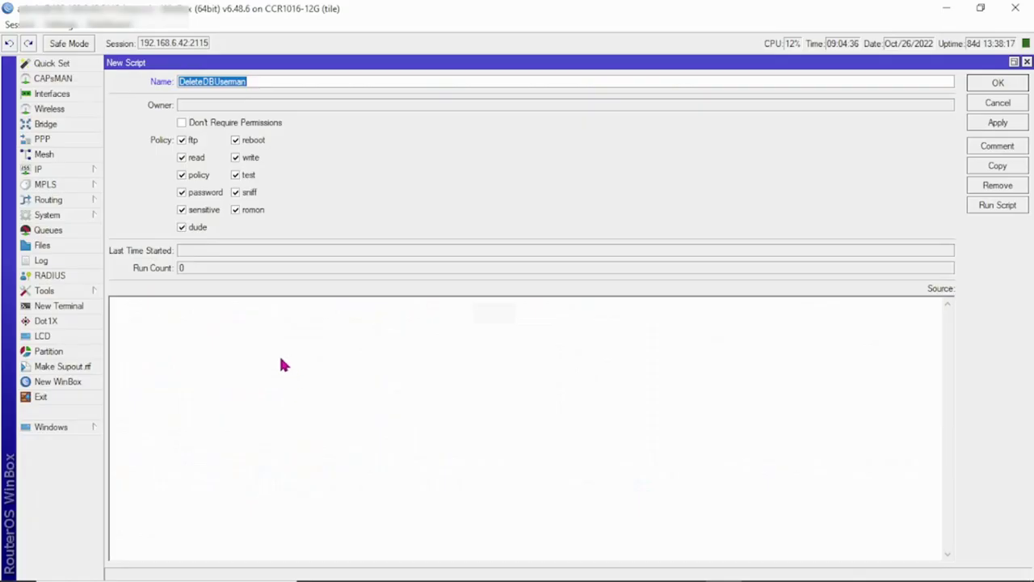
left_click(209, 322)
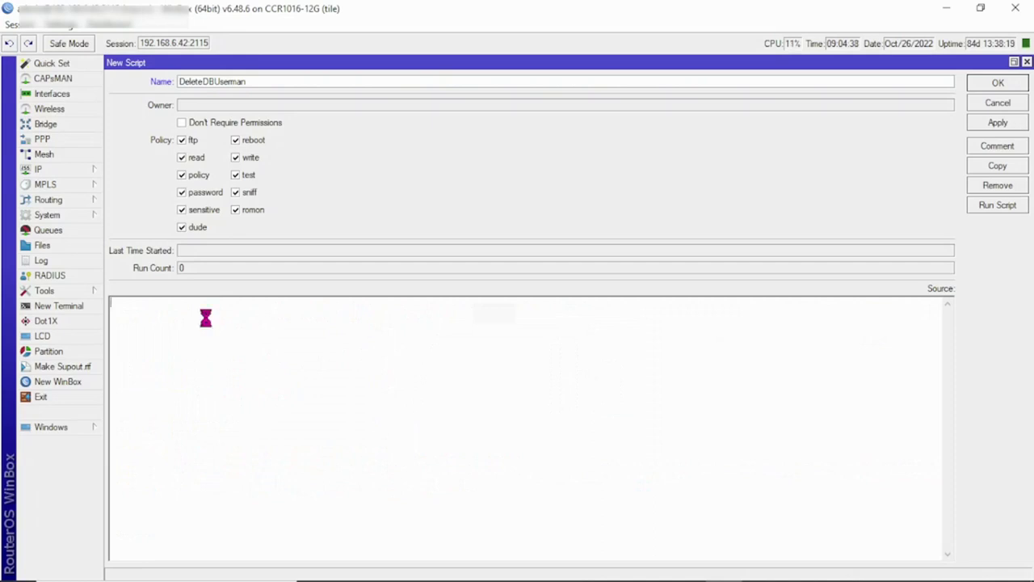
key("ctrl+v")
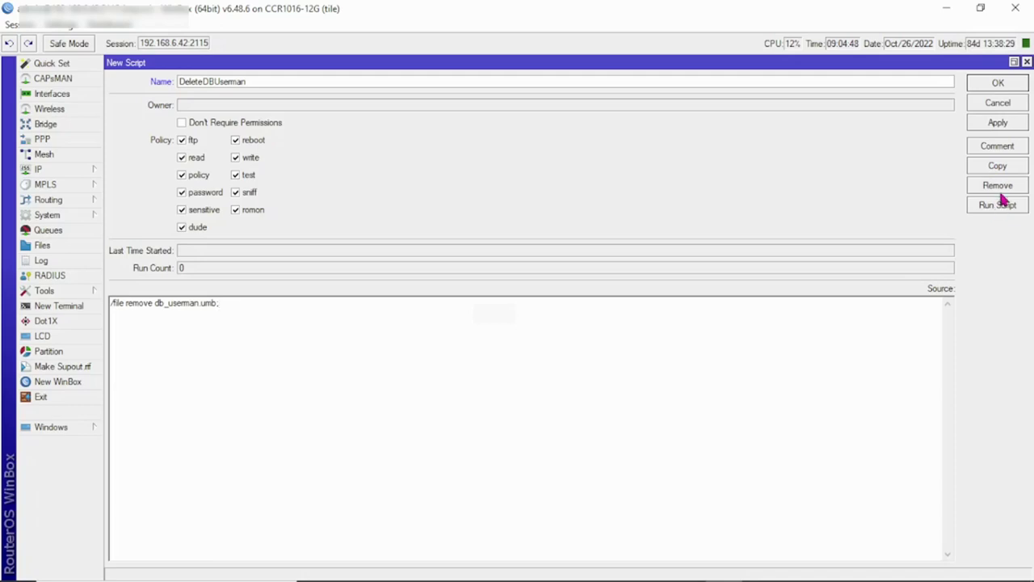
left_click(1001, 125)
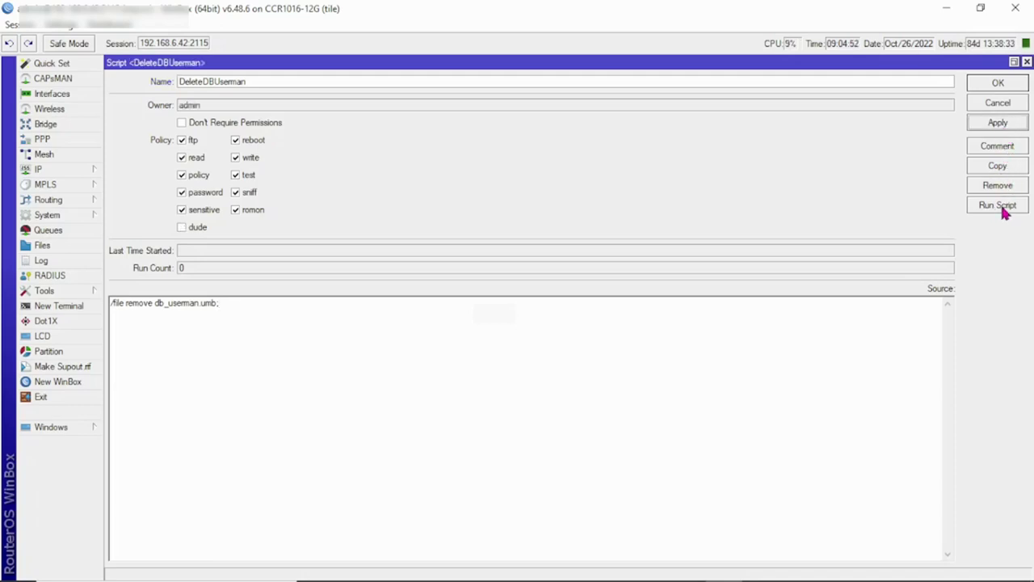
Step: Run DeleteDBUserman and confirm db_userman.umb is gone from the router's file list
left_click(69, 244)
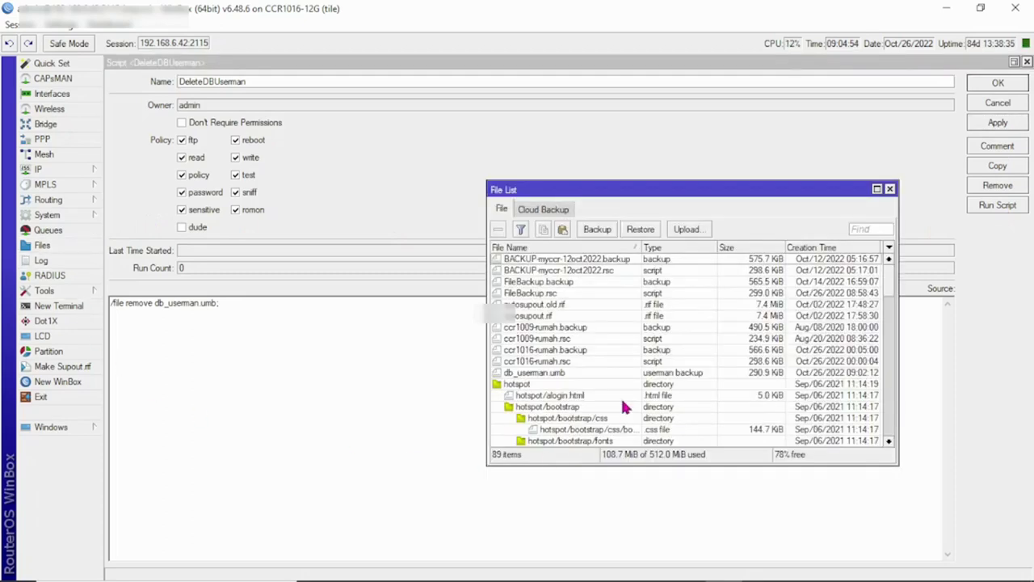
left_click(556, 374)
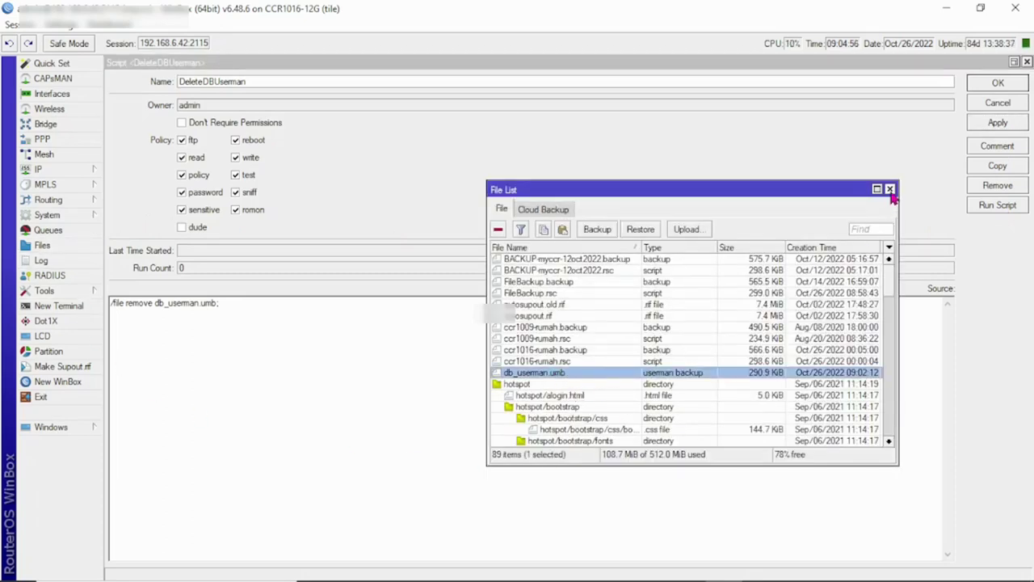
left_click(890, 189)
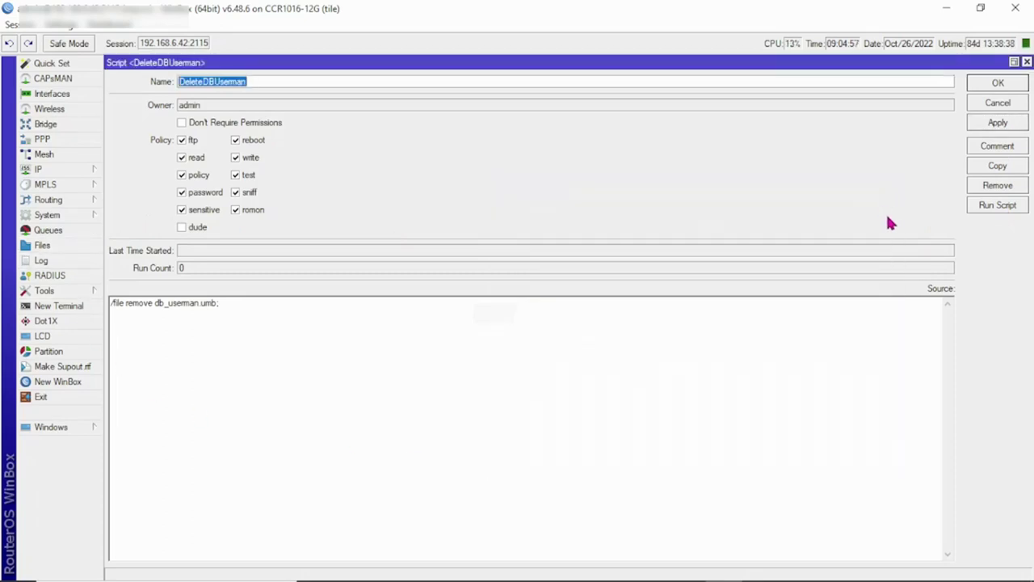
left_click(1003, 209)
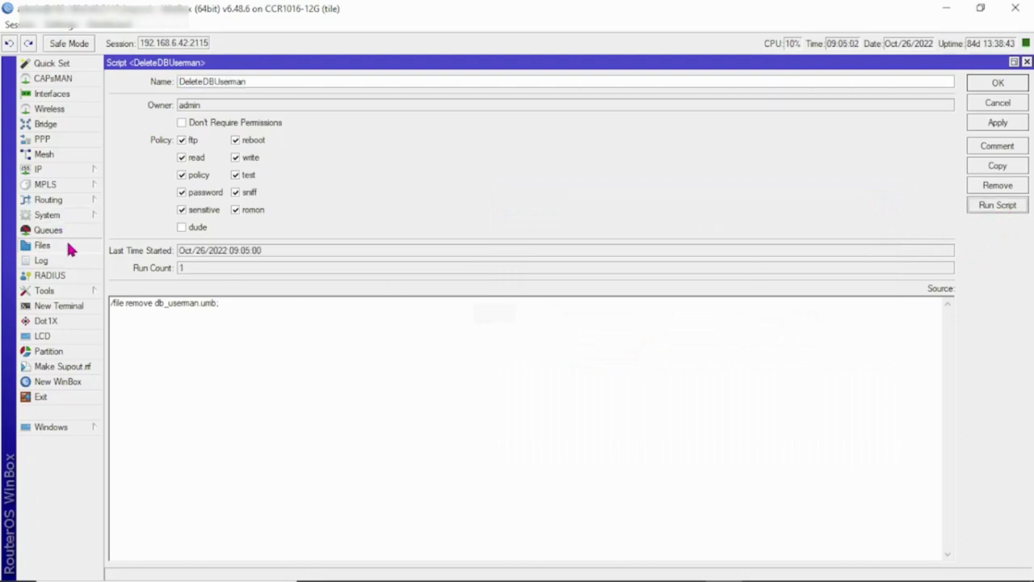
left_click(63, 246)
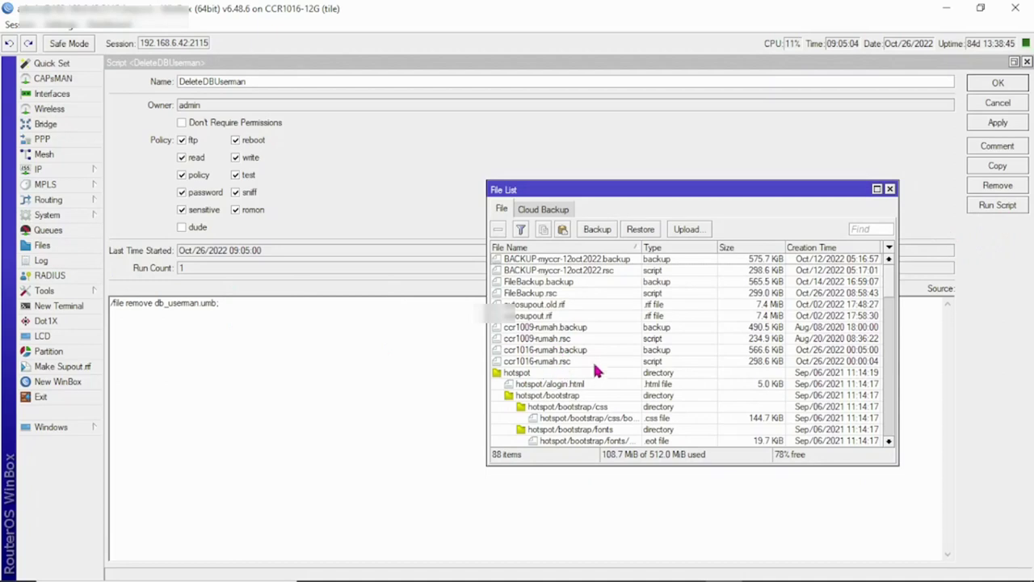
left_click(889, 189)
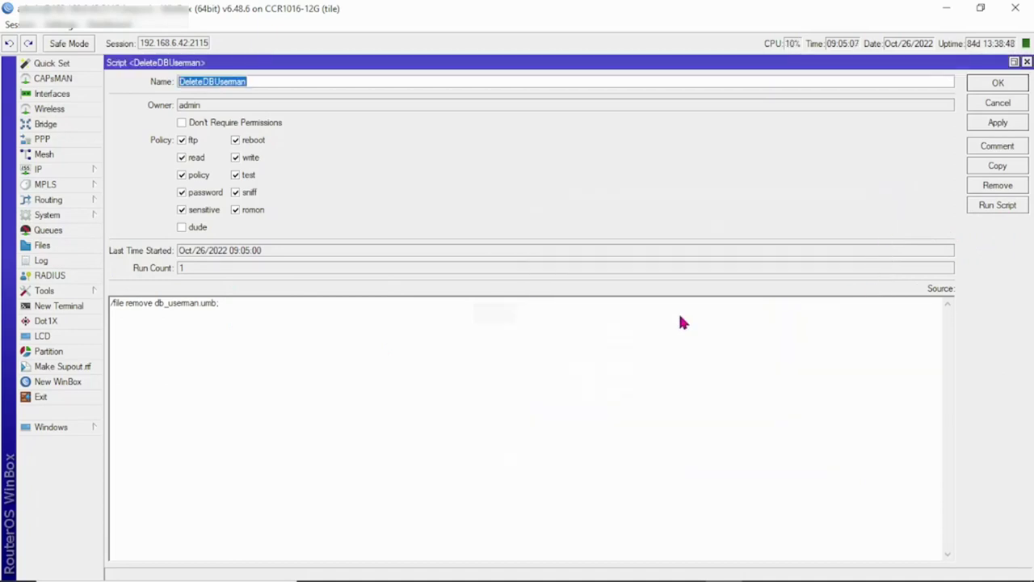
Step: Close the DeleteDBUserman editor and reopen BackupDBUserman from the Script List
left_click(1027, 63)
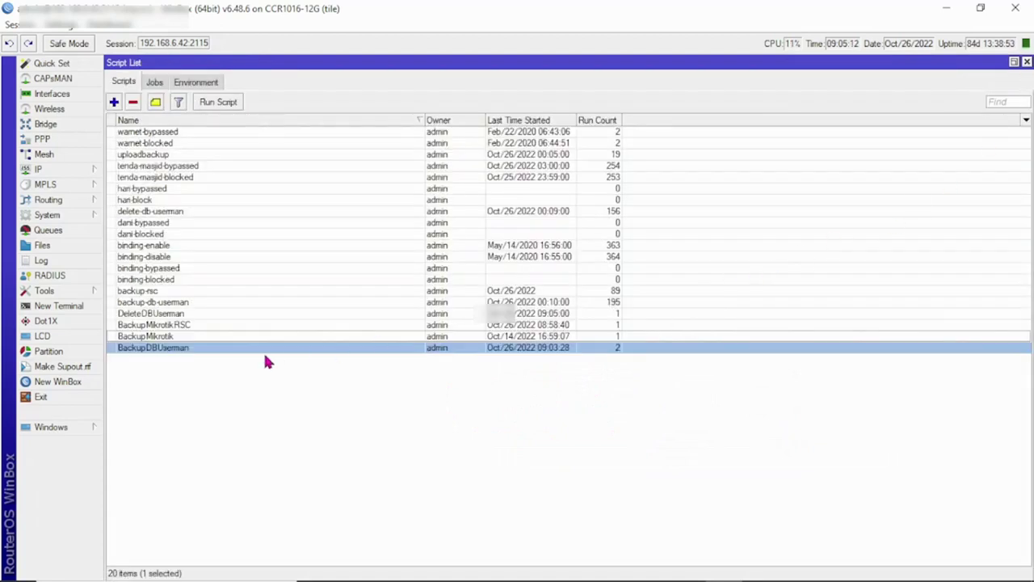
left_click(169, 338)
left_click(172, 349)
double_click(185, 349)
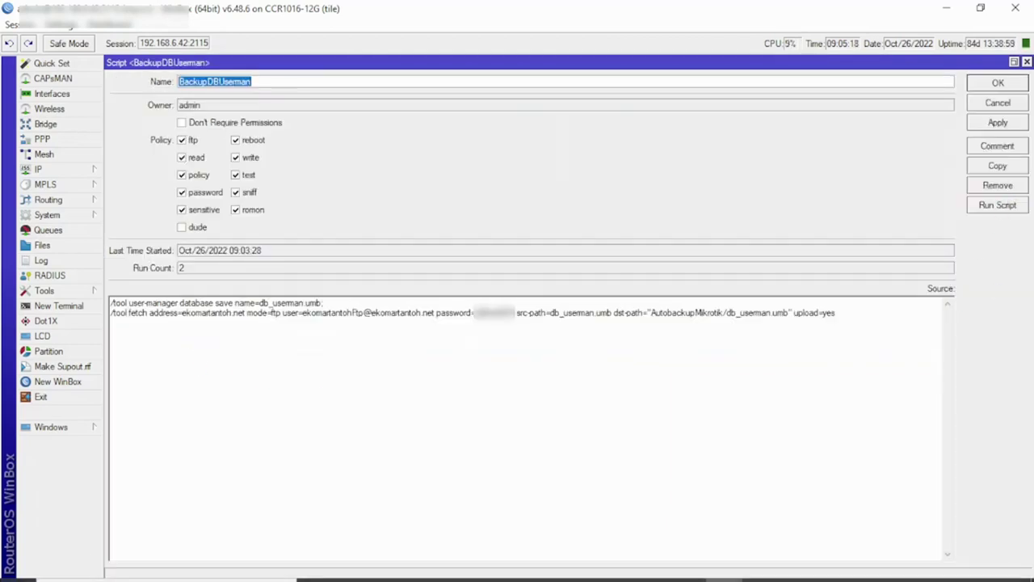
mouse_move(711, 575)
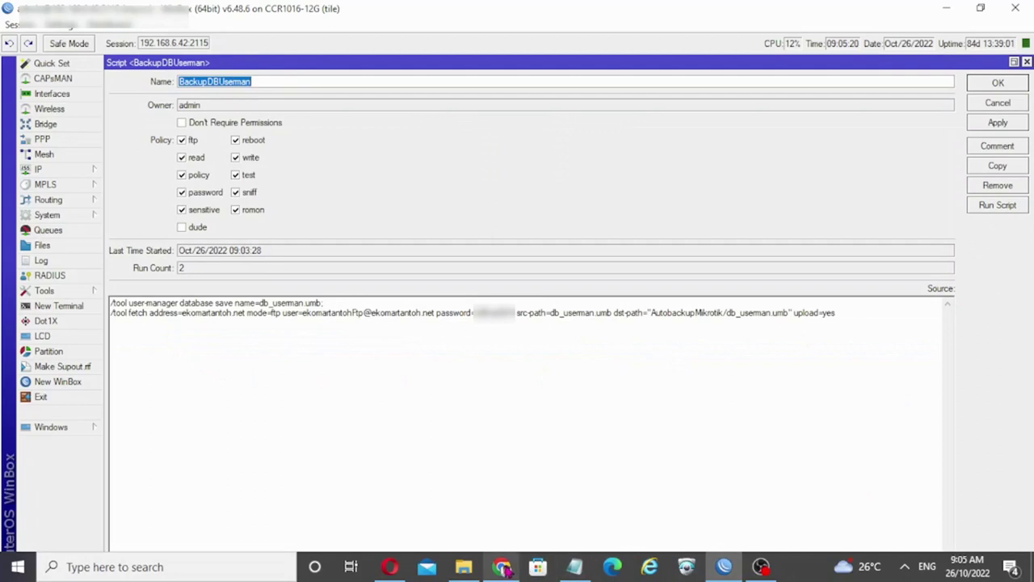
Step: Check that AutobackupMikrotik still shows db_userman.umb last modified at 9:02 AM, then return to WinBox
left_click(517, 572)
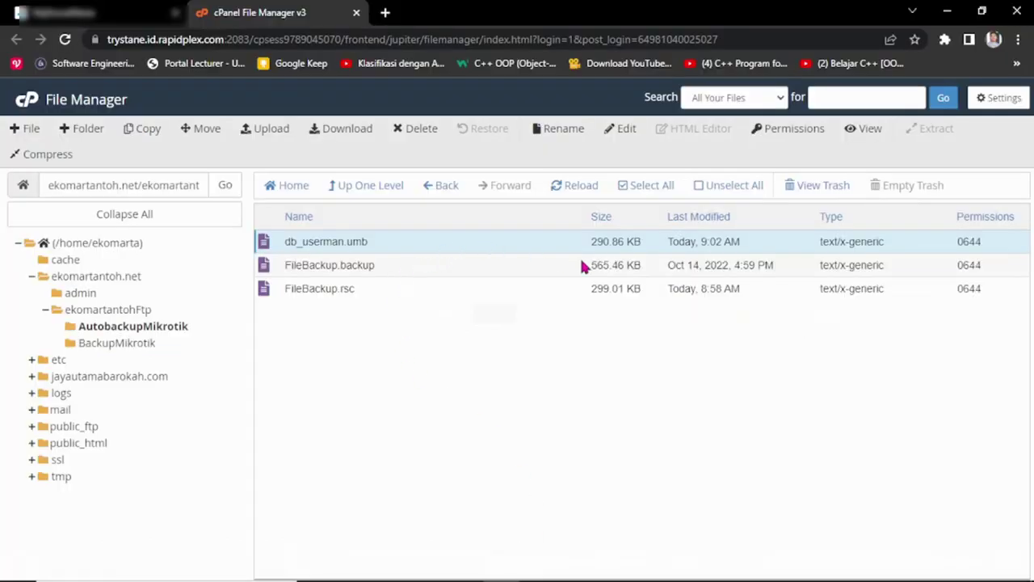
mouse_move(810, 575)
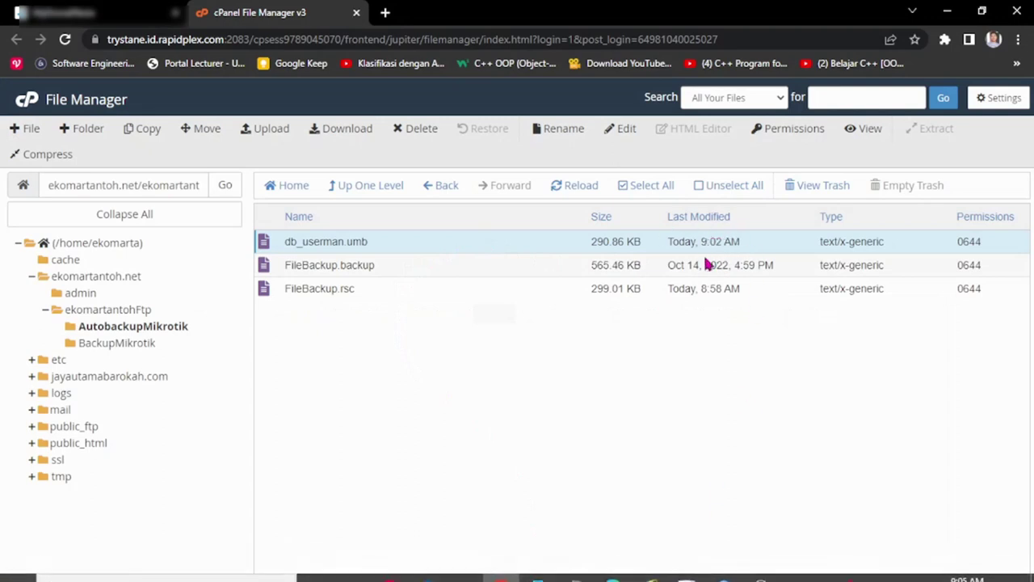
mouse_move(719, 578)
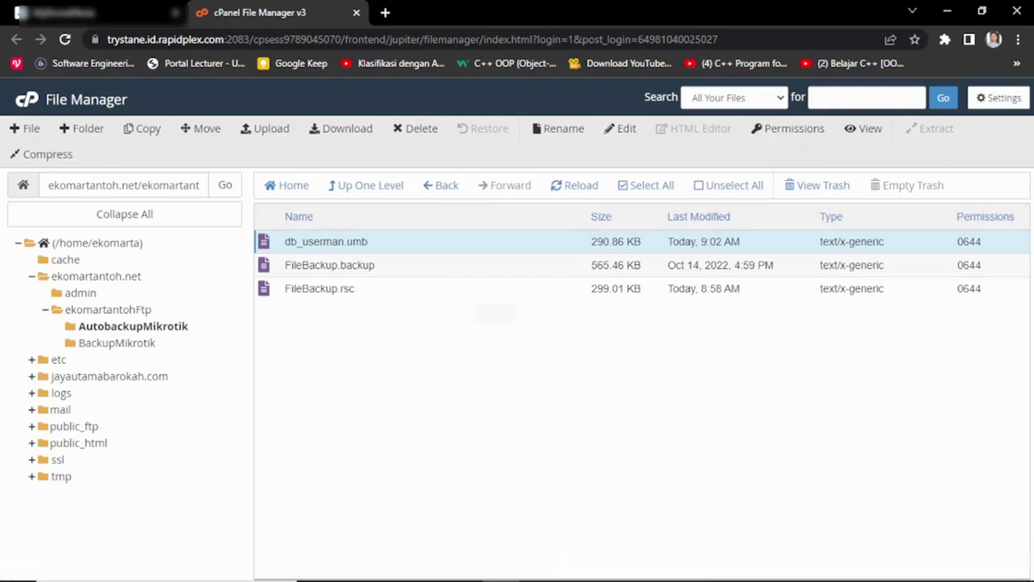
mouse_move(687, 575)
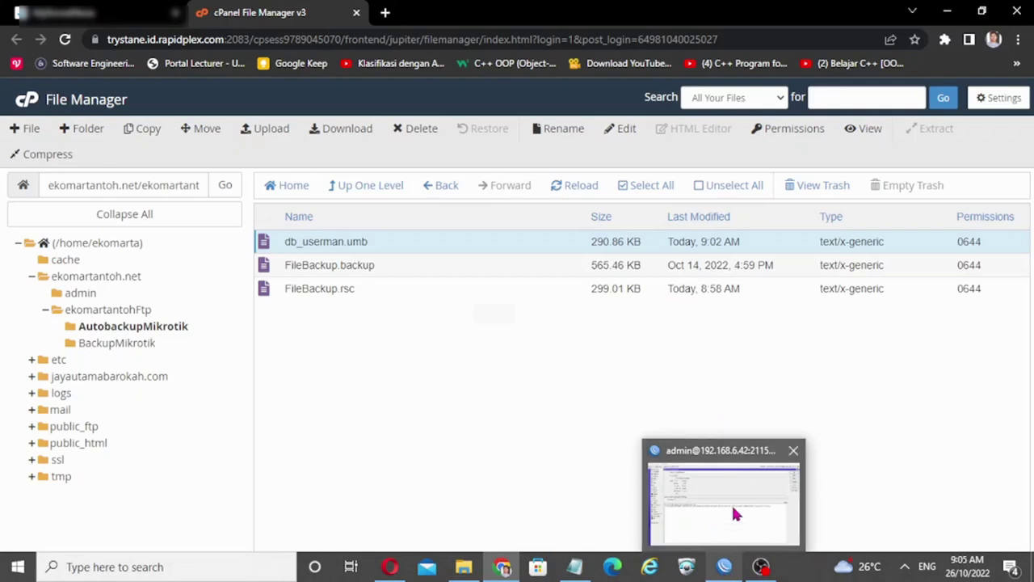
left_click(733, 509)
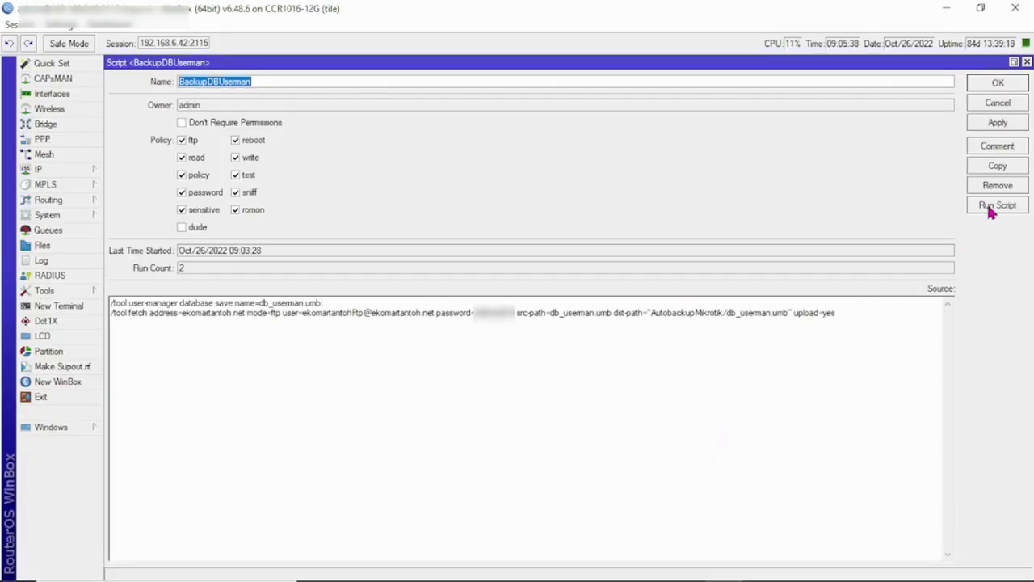
mouse_move(940, 573)
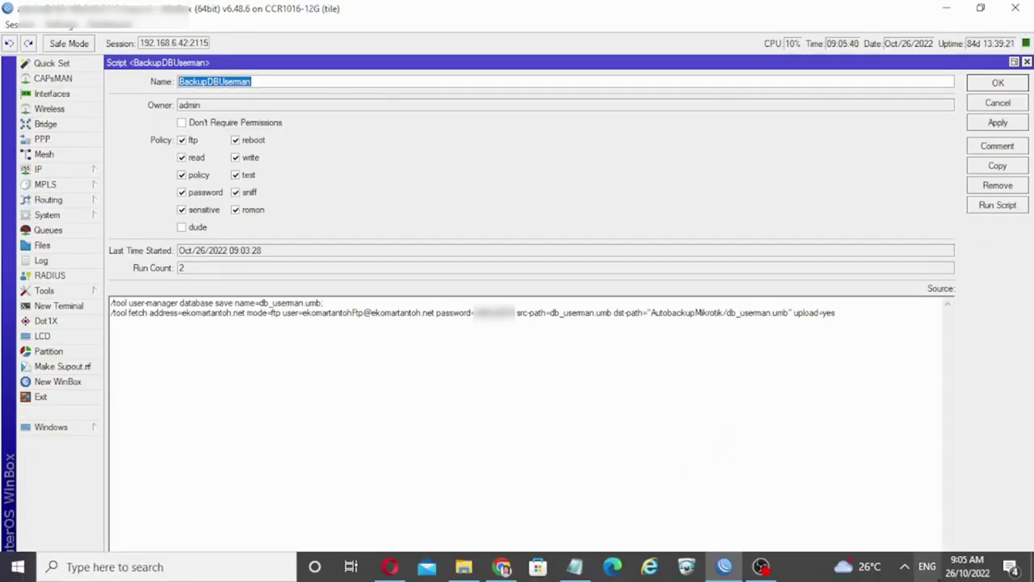
left_click(502, 567)
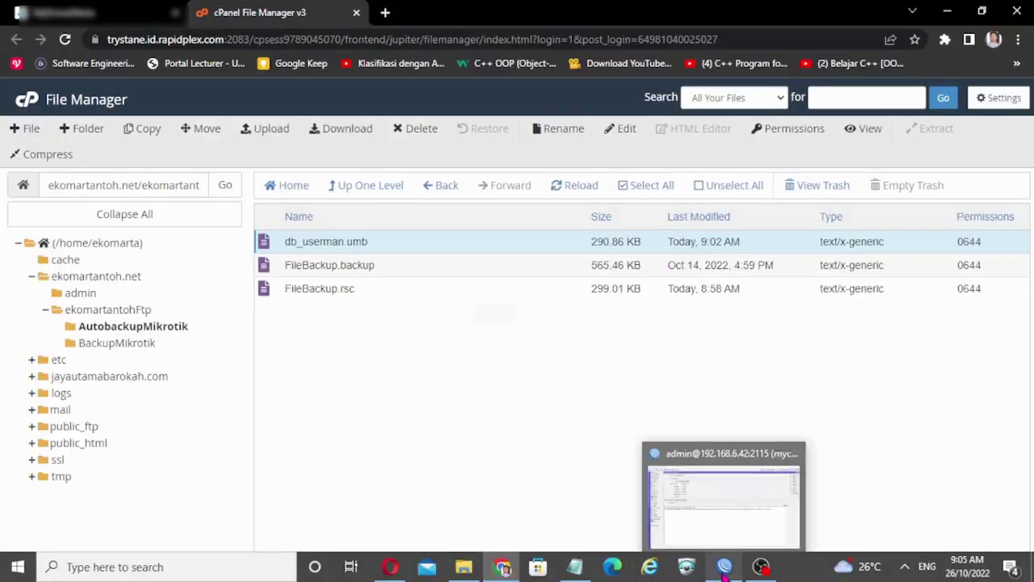
left_click(724, 566)
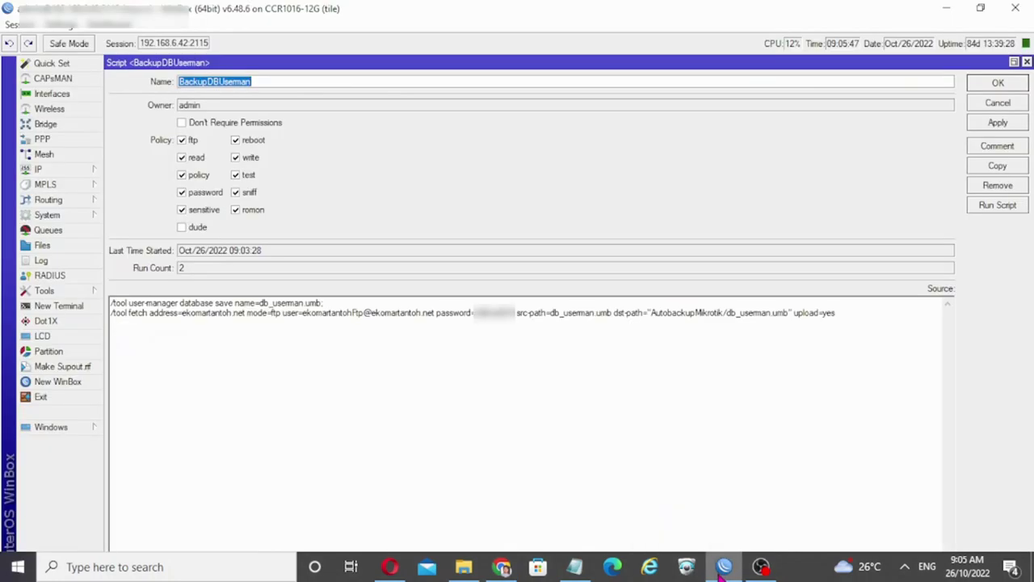
Step: Run BackupDBUserman a third time and view the log entry for the 09:05:51 upload
left_click(1013, 208)
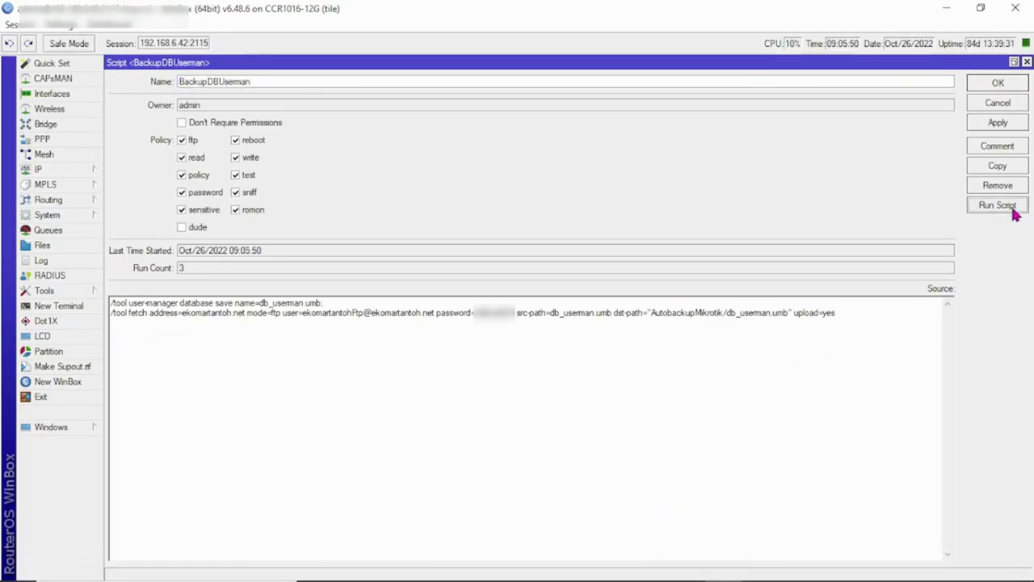
left_click(79, 269)
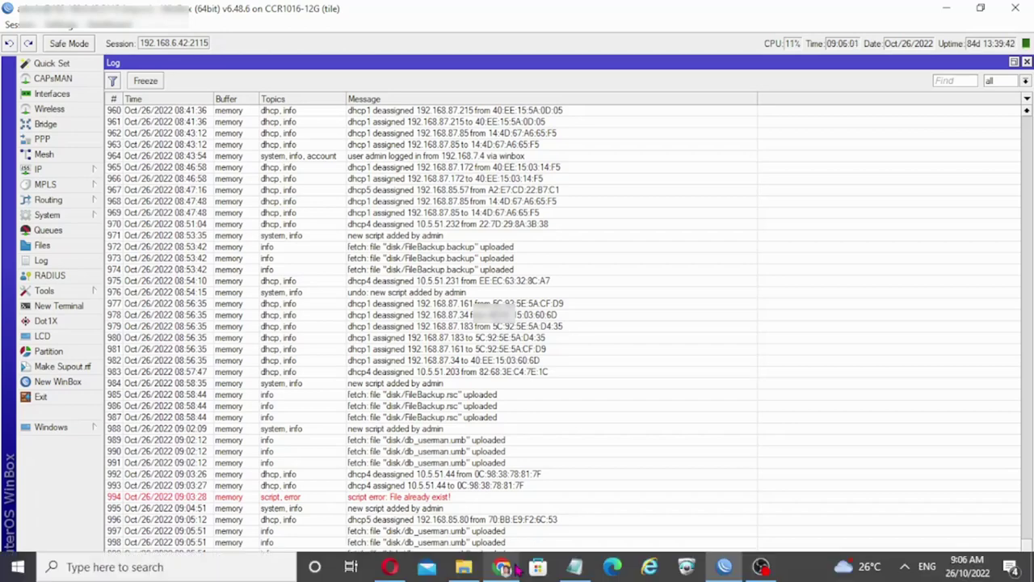
Step: Reload AutobackupMikrotik under ekomartantohFtp to see db_userman.umb updated at 9:05 AM
left_click(514, 568)
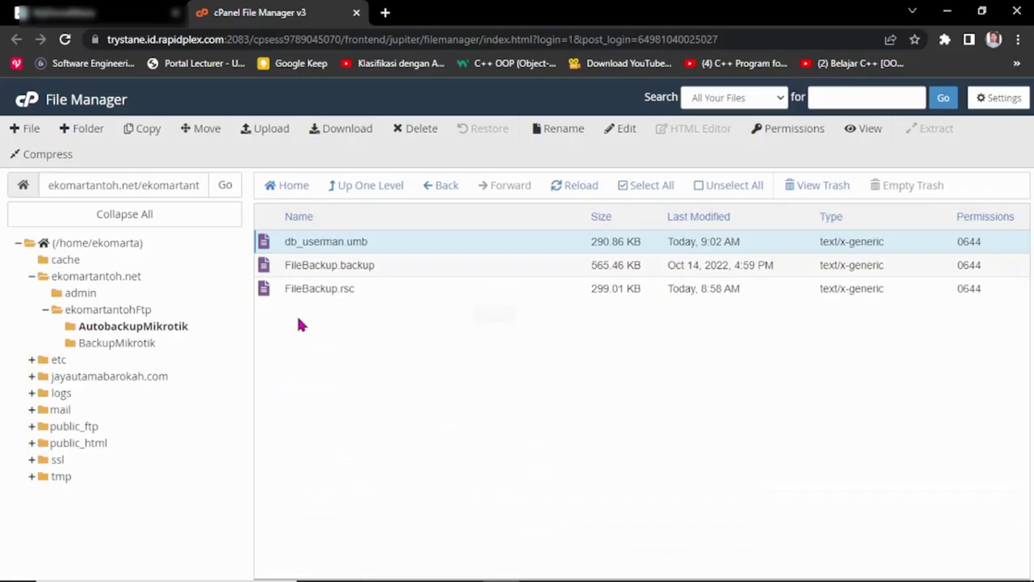
left_click(107, 309)
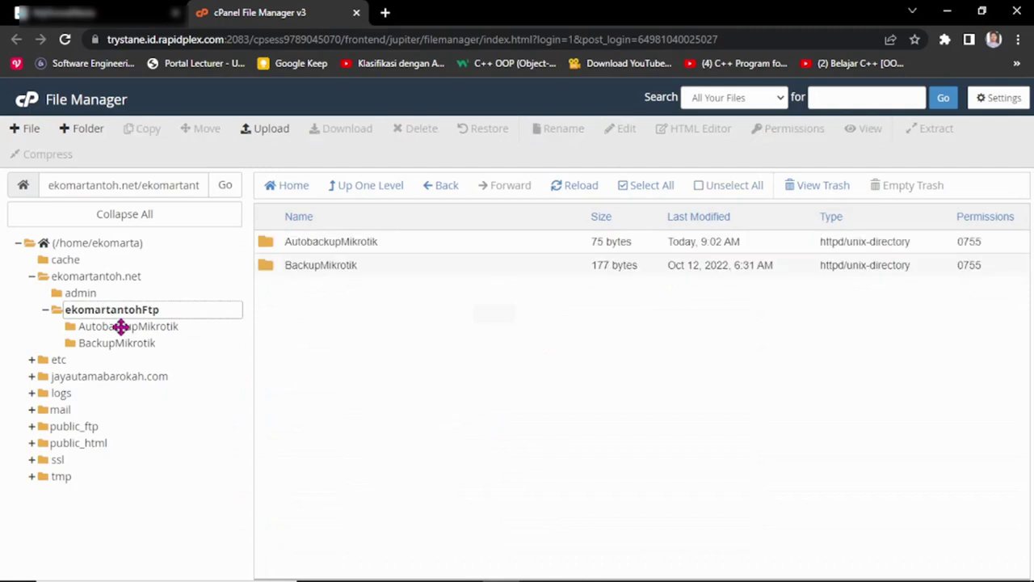
left_click(122, 327)
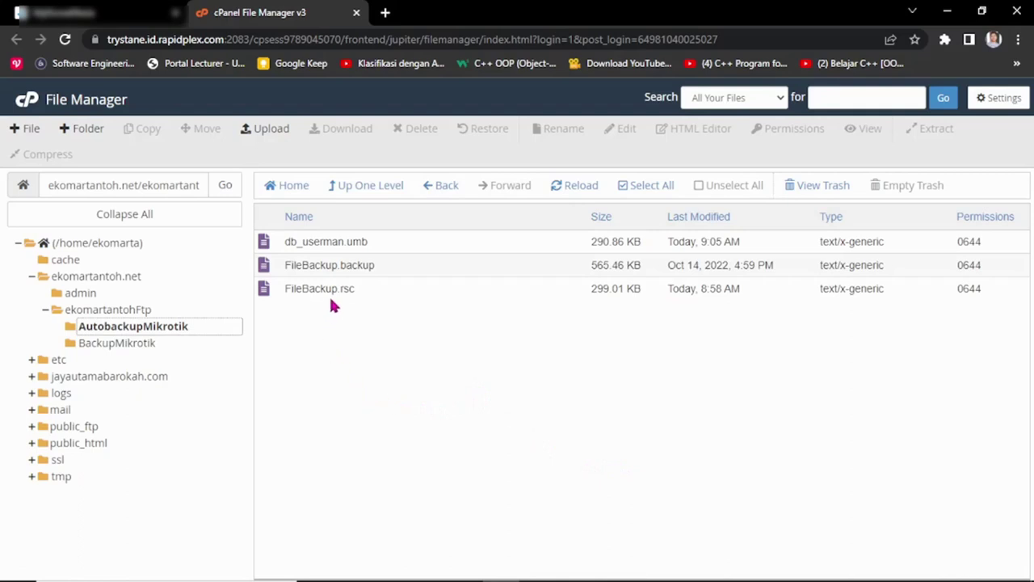
mouse_move(611, 558)
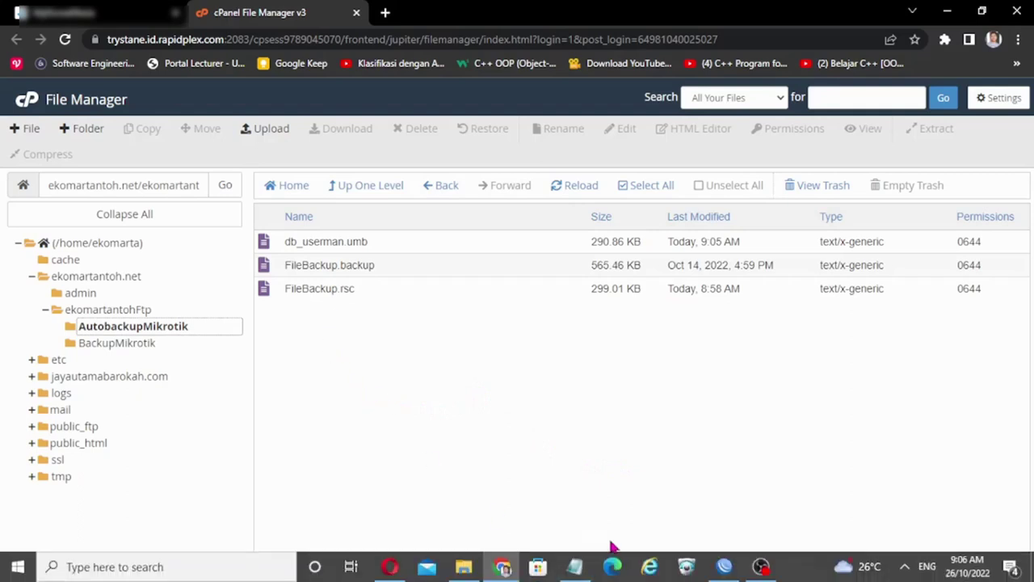
Step: Open System > Scripts and check run counts: DeleteDBUserman 1, BackupDBUserman 3
left_click(726, 571)
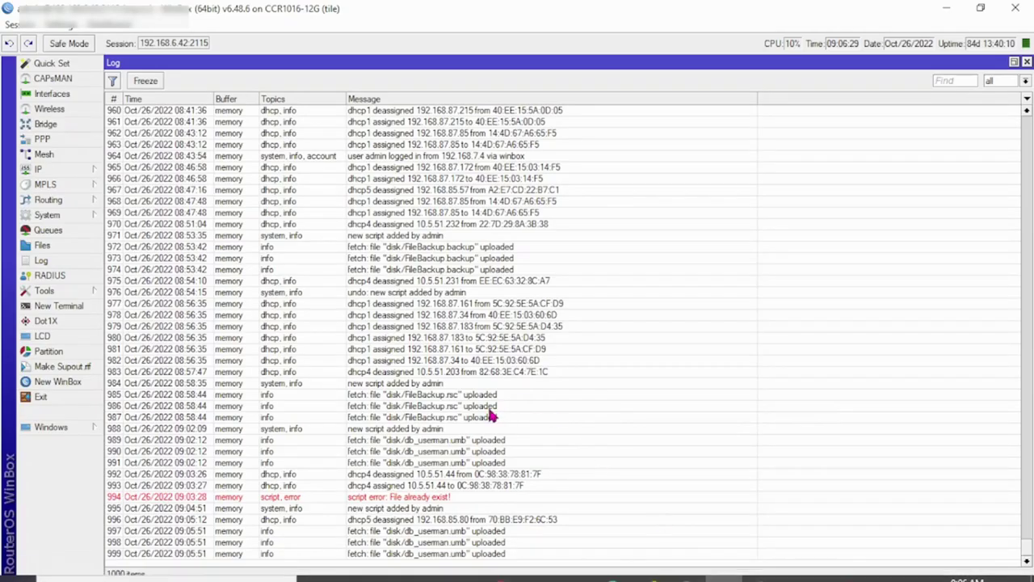
left_click(70, 214)
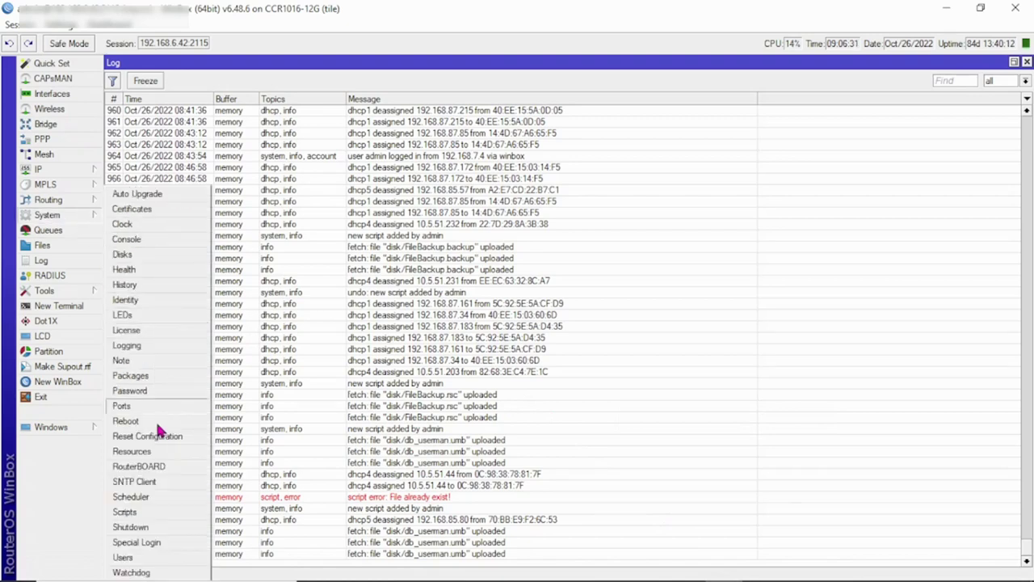
left_click(125, 512)
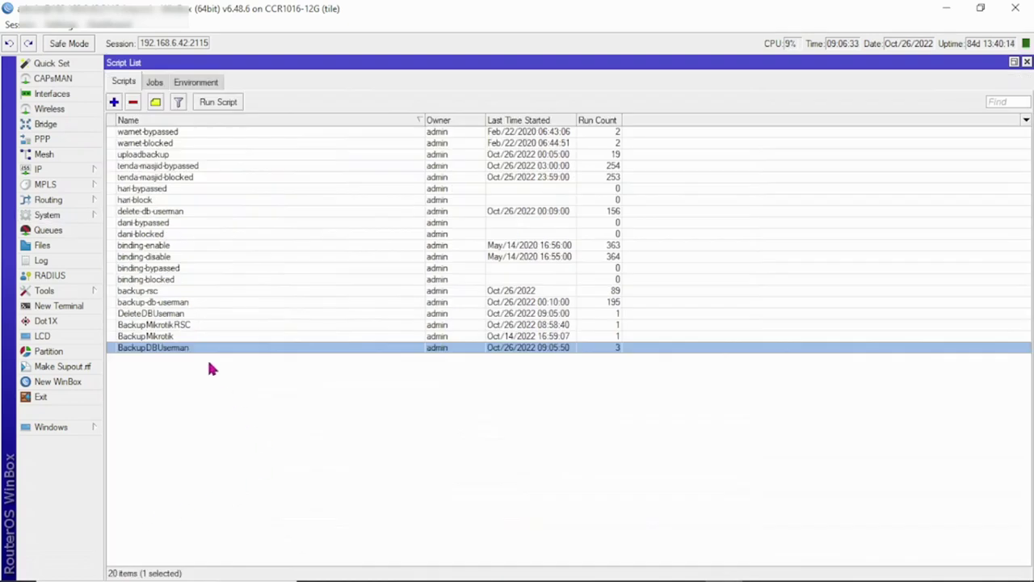
left_click(176, 317)
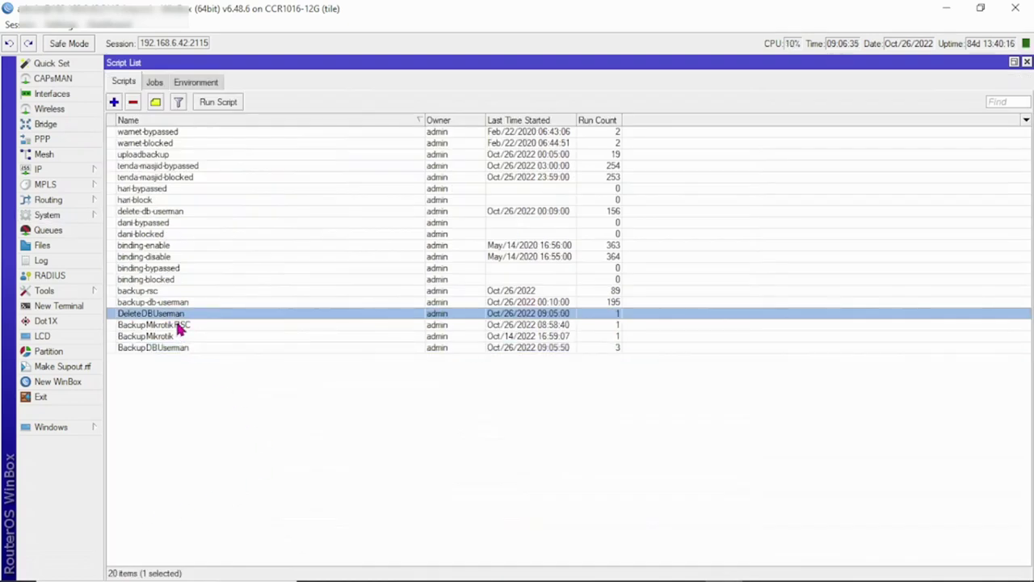
left_click(178, 325)
left_click(178, 336)
left_click(180, 347)
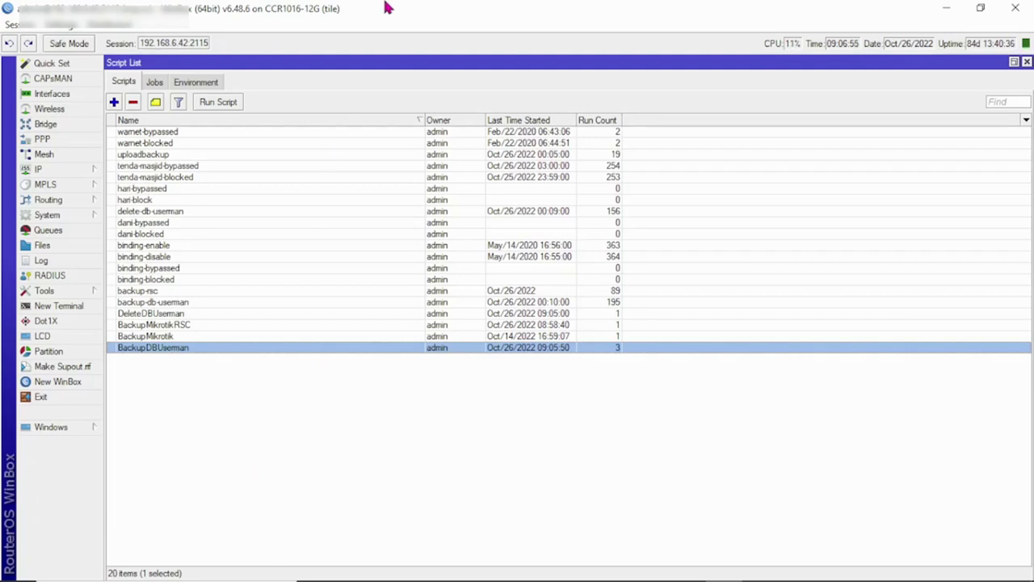
Step: Create a new schedule in the Scheduler named BackupMikrotik
left_click(73, 215)
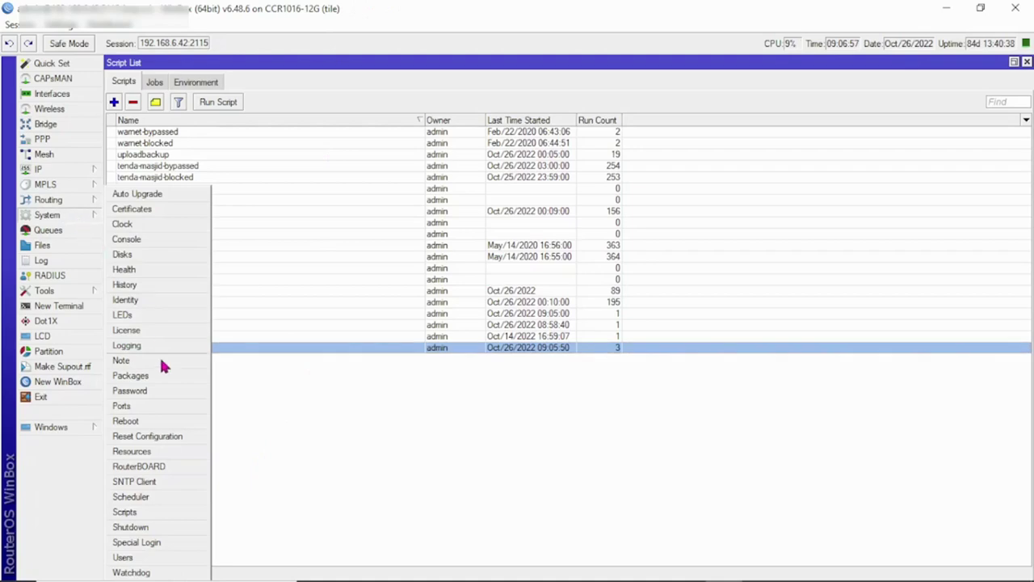
left_click(167, 498)
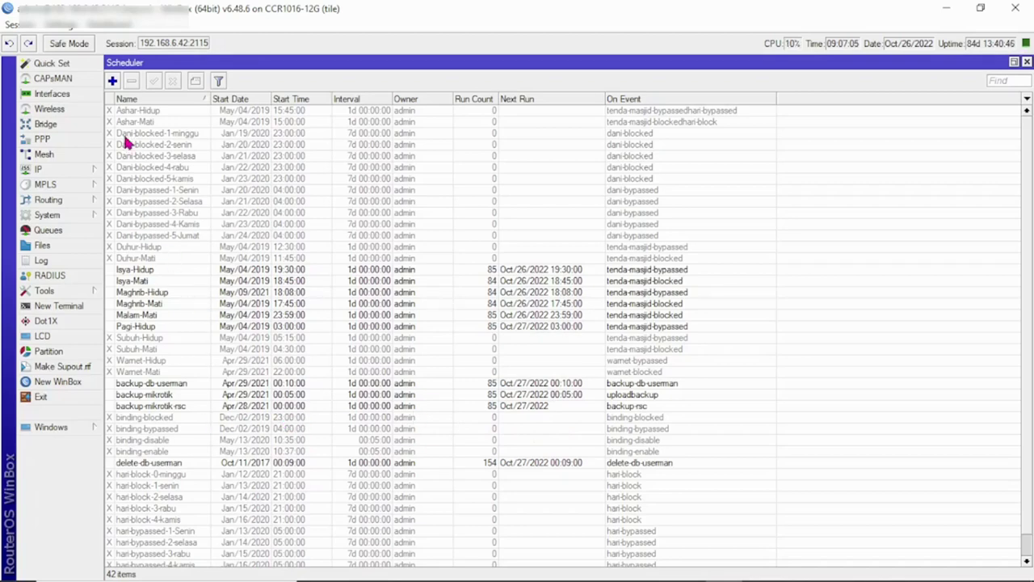
left_click(113, 82)
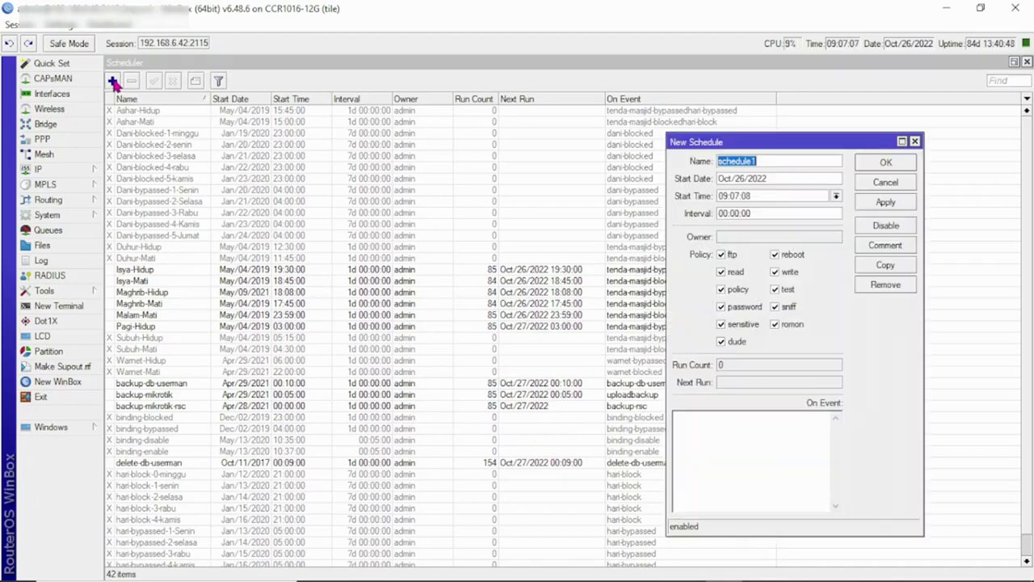
left_click(752, 430)
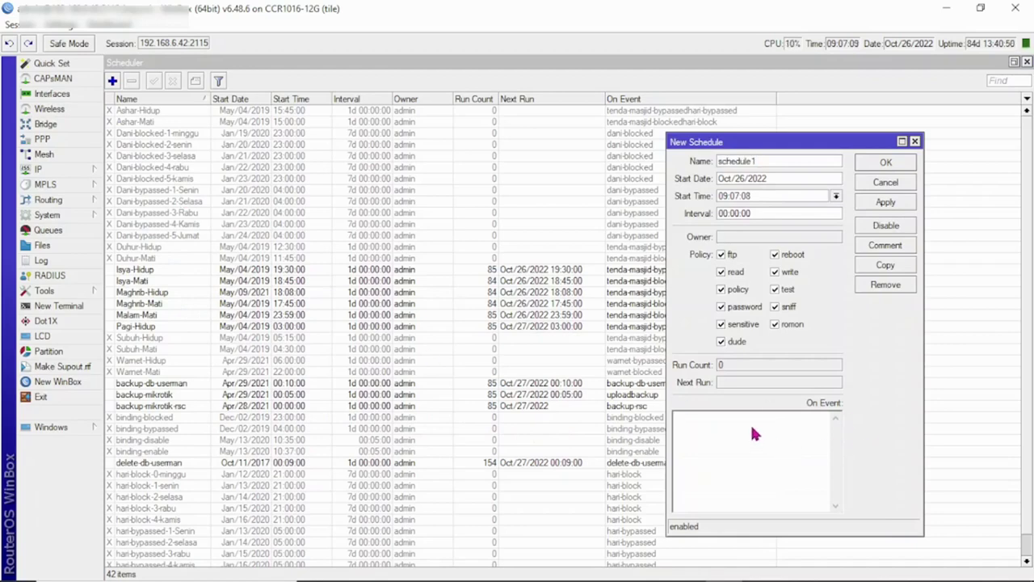
key("shift+Tab")
key("shift+Tab")
key("shift+Tab")
key("shift+Tab")
key("shift+Tab")
type("BA")
key("BackSpace")
type("ac")
key("BackSpace")
type("ckupMikrotik")
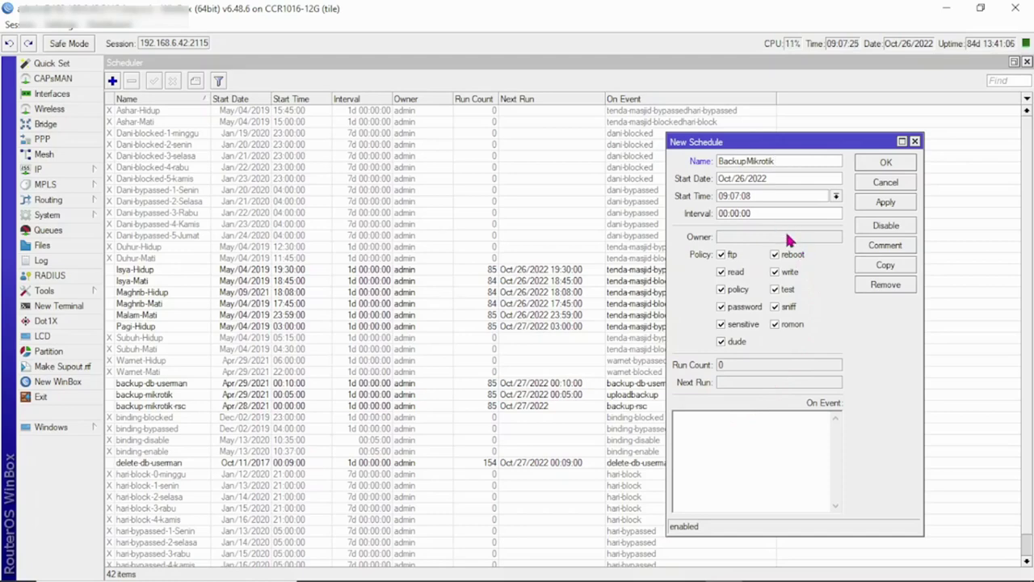
Step: Set the schedule's start time to 09:09:00
double_click(723, 196)
mouse_move(854, 577)
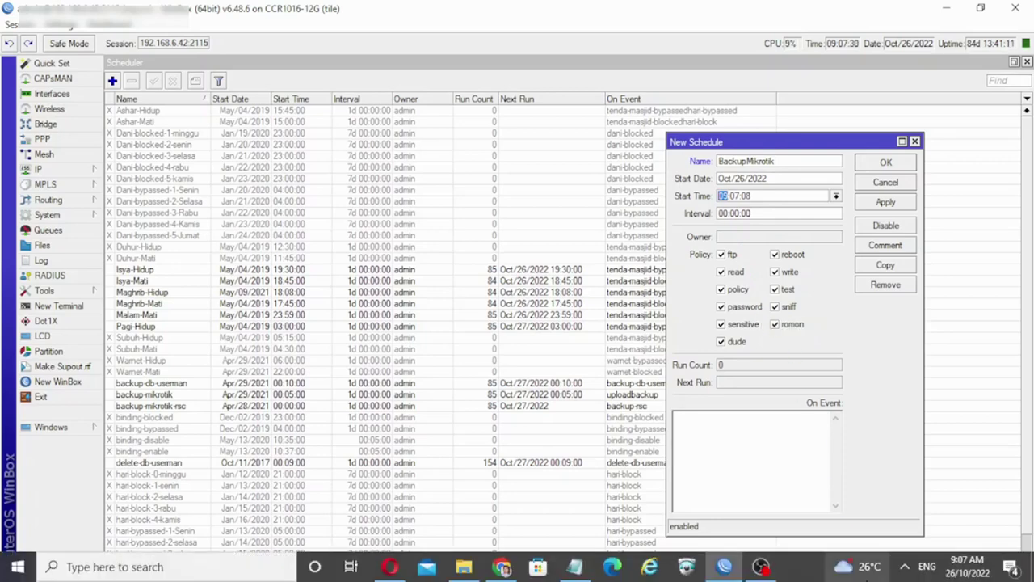
mouse_move(973, 573)
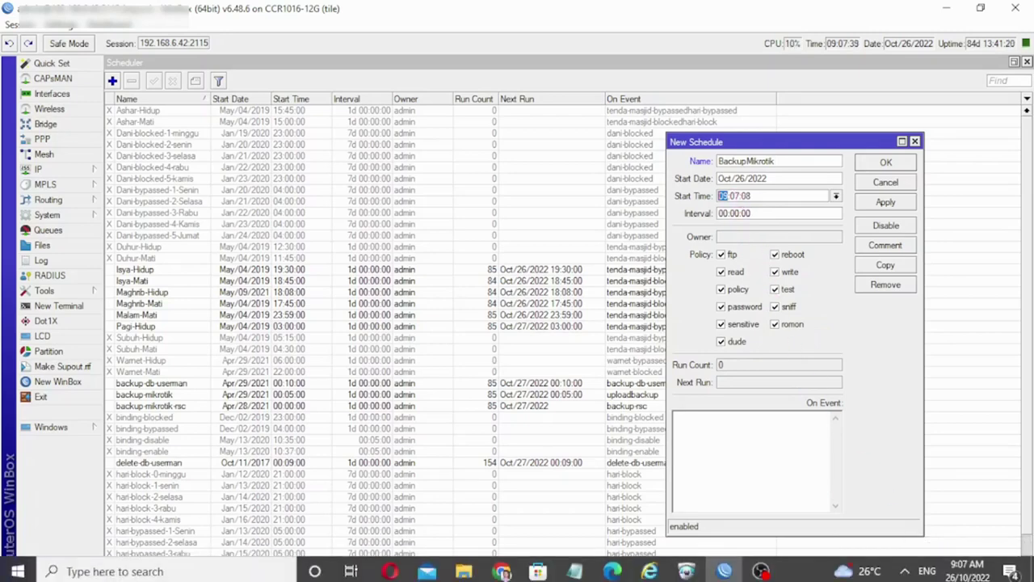
left_click(732, 196)
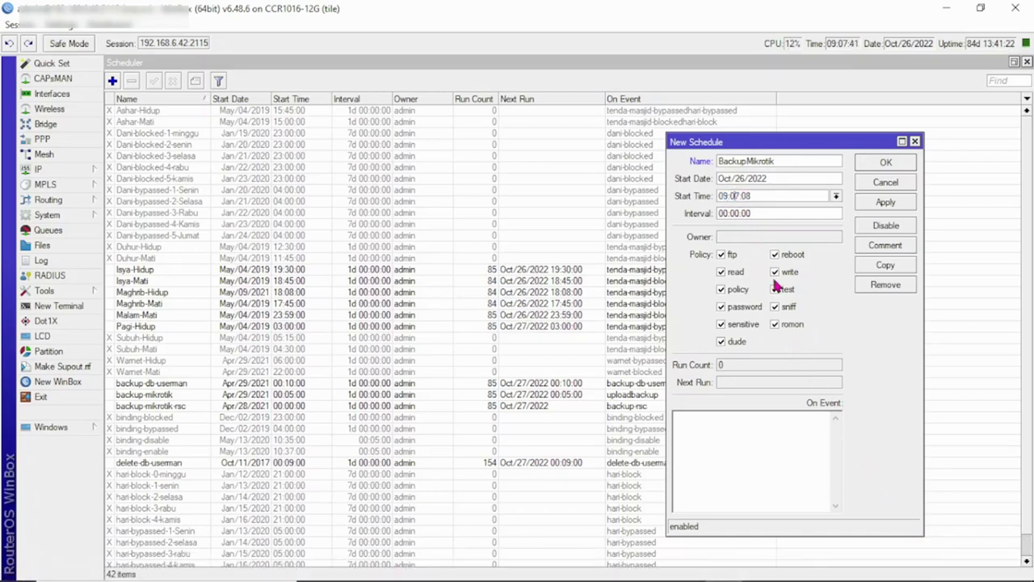
key("Delete")
key("Delete")
type("9")
key("Right")
key("BackSpace")
type("0")
Step: Set the interval to 24:00:00, then bring up the Script List
left_click_drag(729, 212, 713, 220)
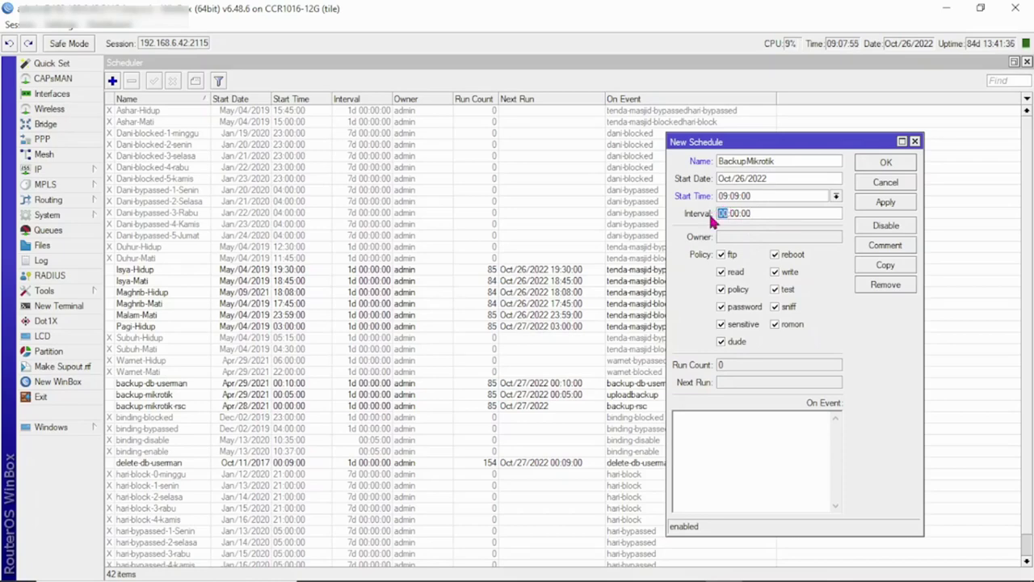
type("1d")
key("BackSpace")
key("BackSpace")
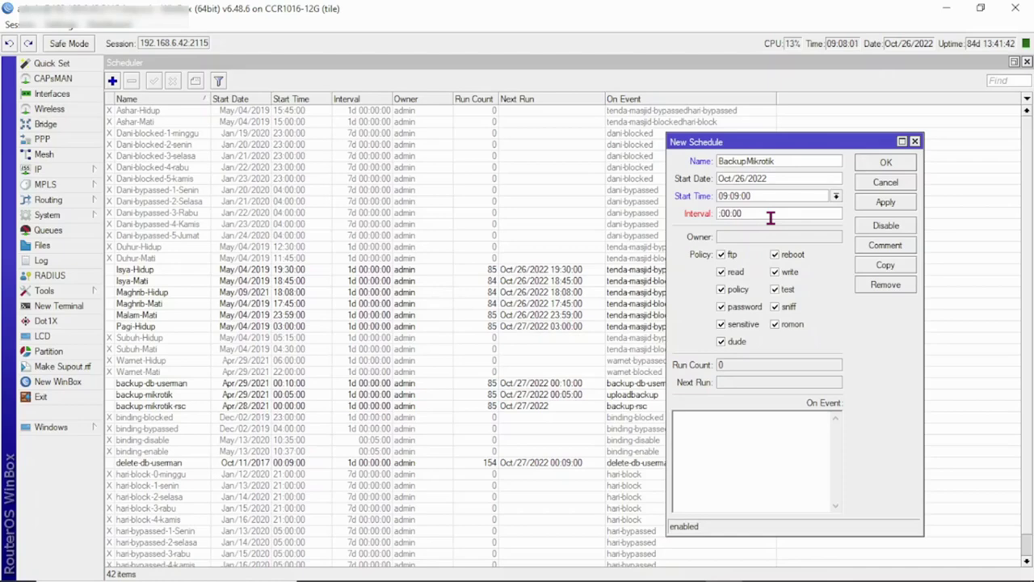
type("24")
left_click(774, 196)
left_click(774, 213)
left_click(81, 217)
left_click(150, 510)
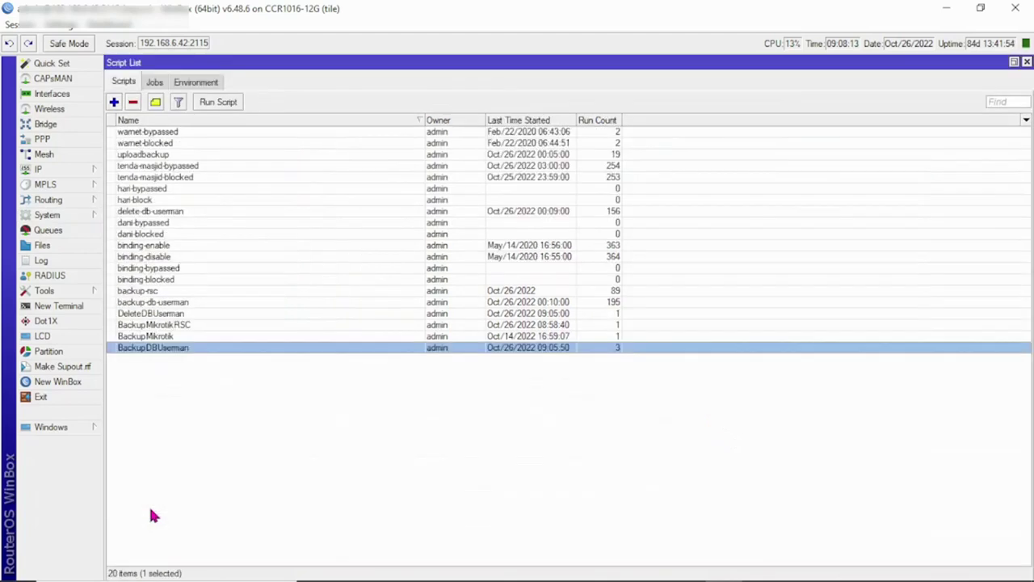
Step: Check the BackupMikrotik script name, then close the Scheduler and Script List windows
left_click(155, 337)
left_click(56, 215)
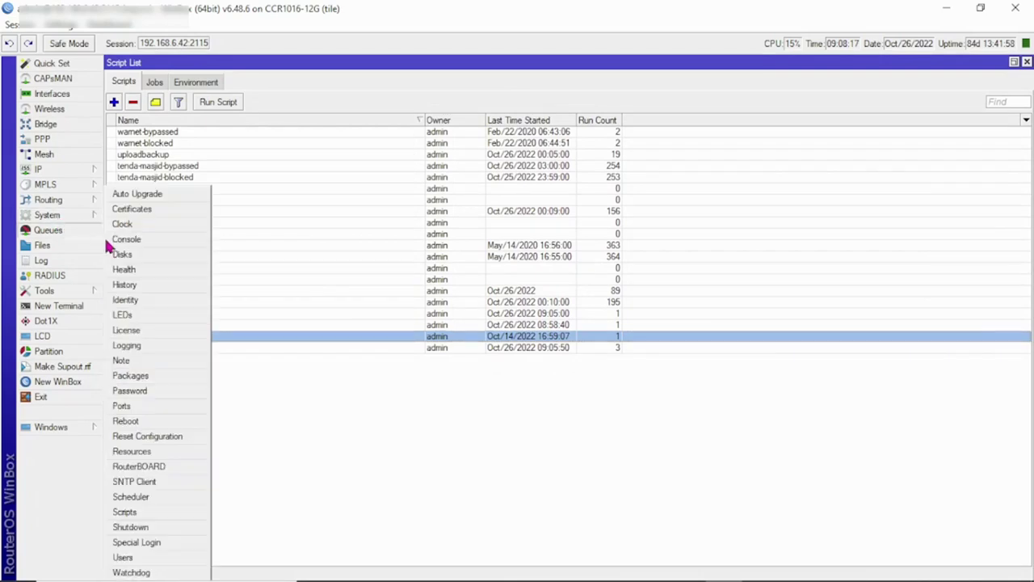
left_click(149, 493)
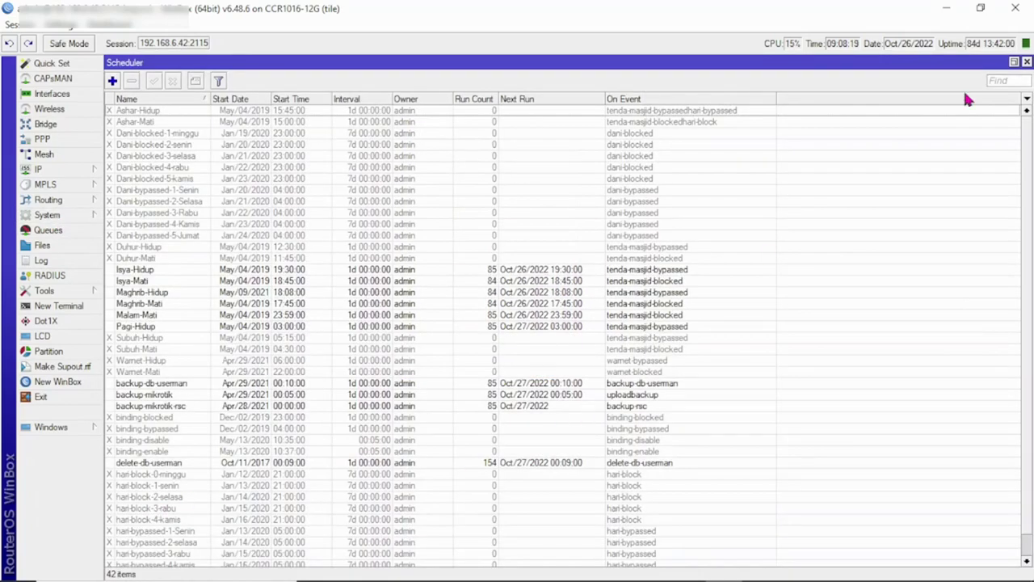
left_click(1027, 62)
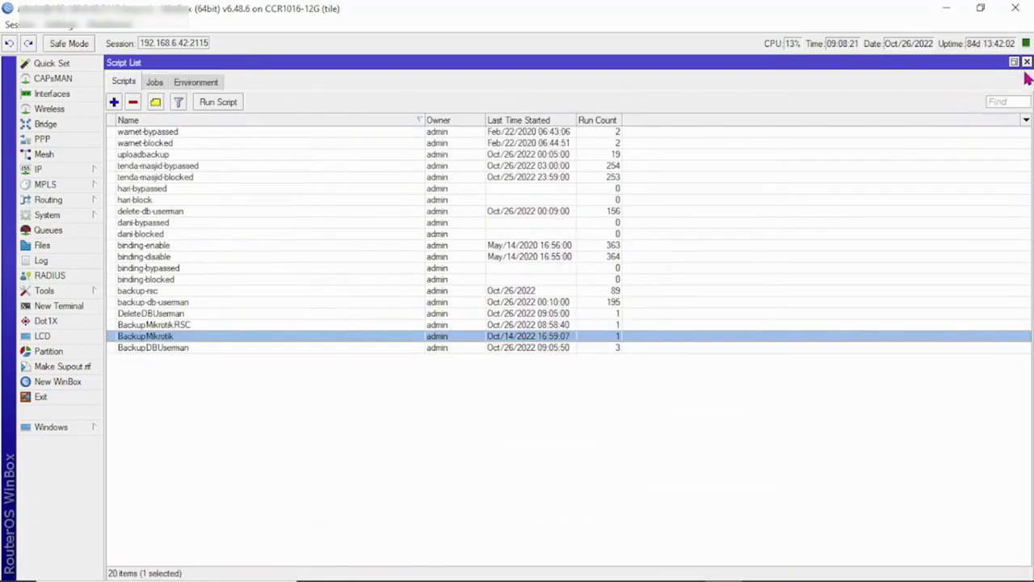
left_click(1027, 63)
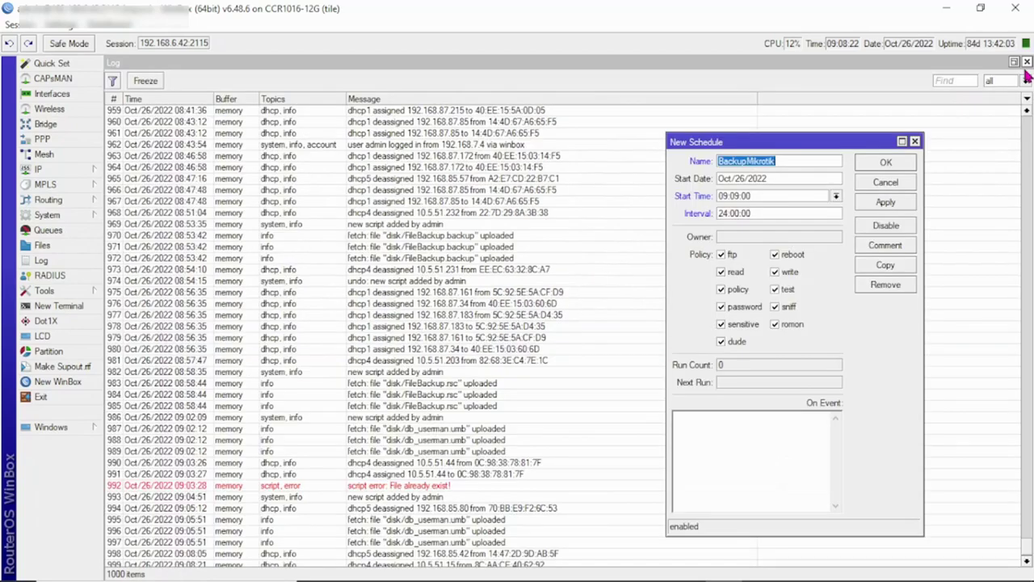
Step: Enter BackupMikrotik as the schedule's On Event script and apply it
left_click(723, 437)
type("B")
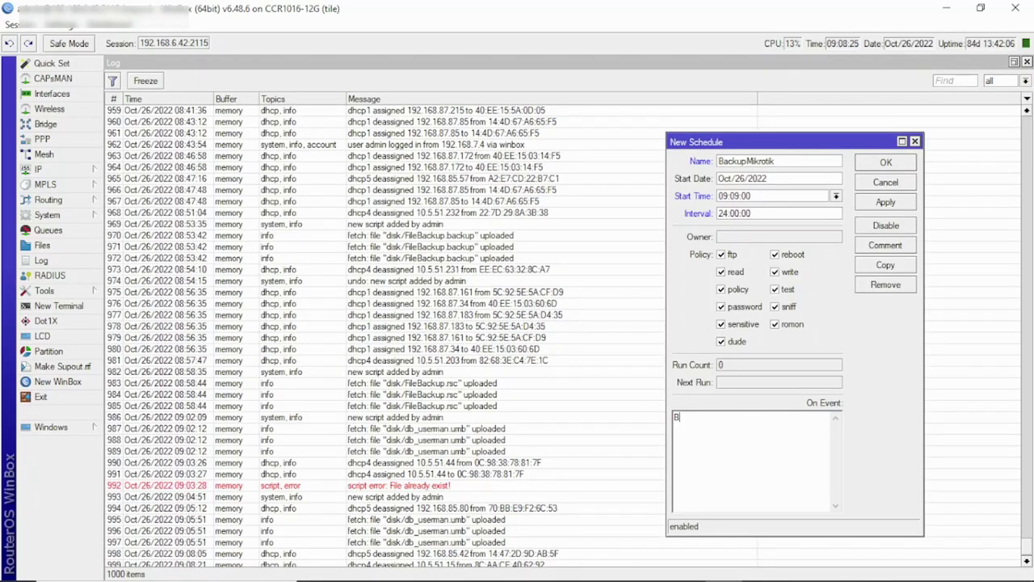
type("ackupMikrotik")
left_click_drag(763, 143, 523, 136)
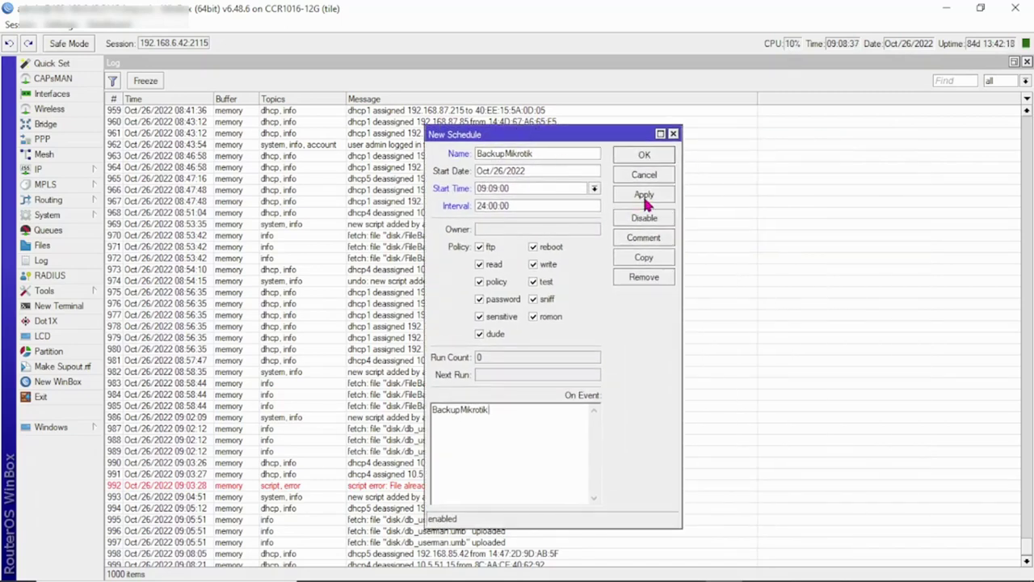
mouse_move(761, 566)
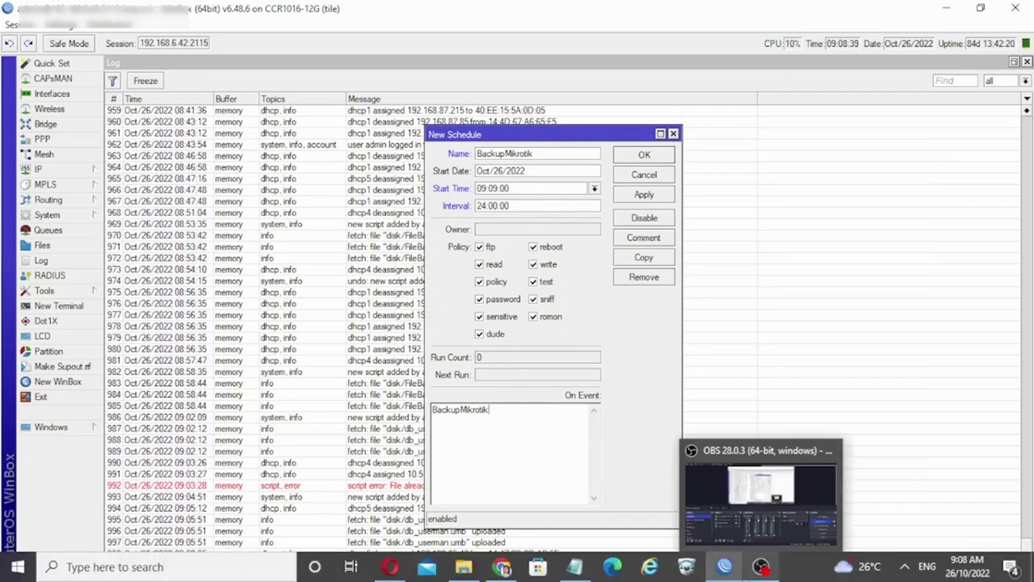
left_click(654, 195)
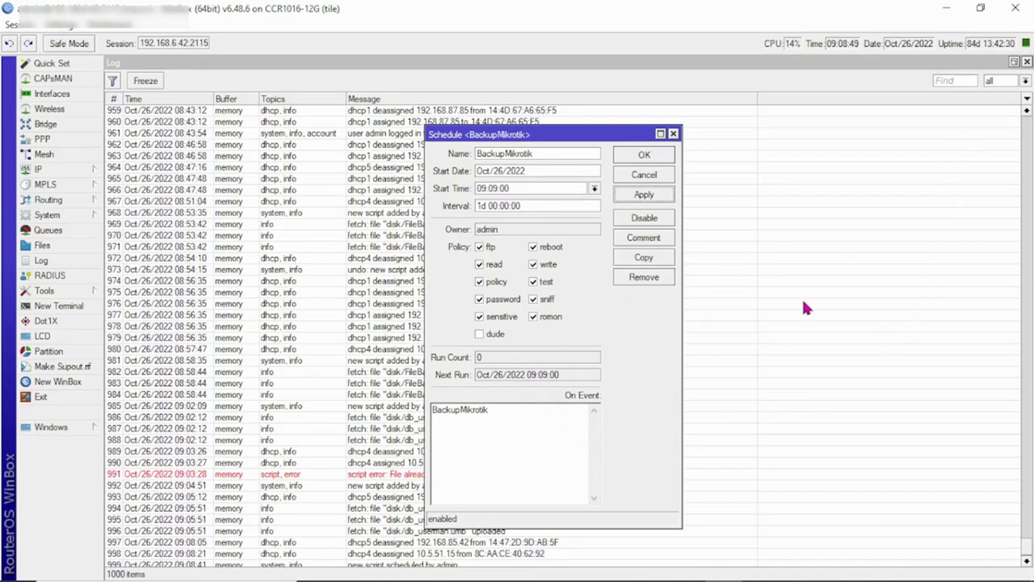
mouse_move(961, 554)
Step: Review the AutobackupMikrotik backup files in cPanel File Manager, then return to WinBox
mouse_move(540, 576)
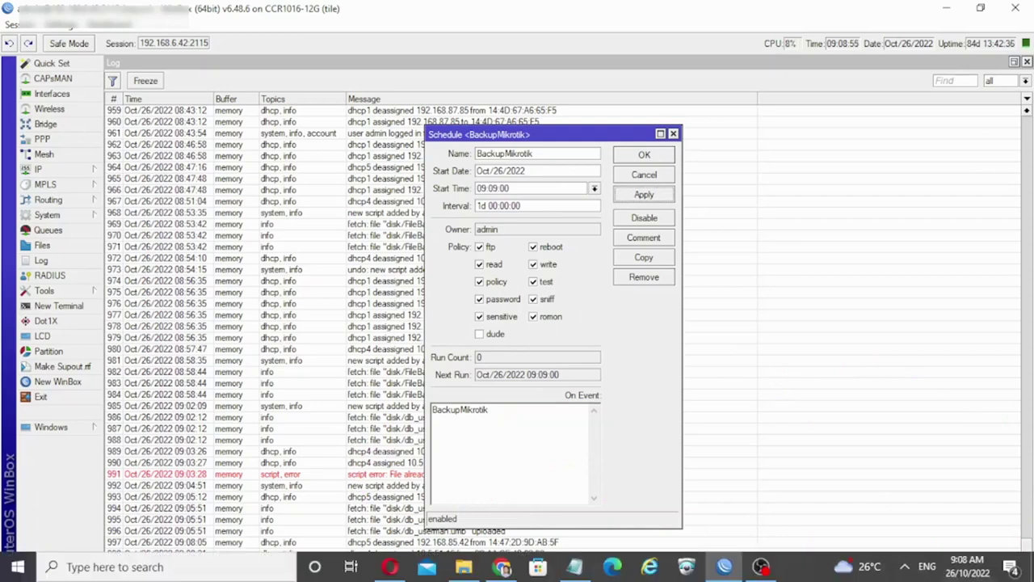
left_click(502, 566)
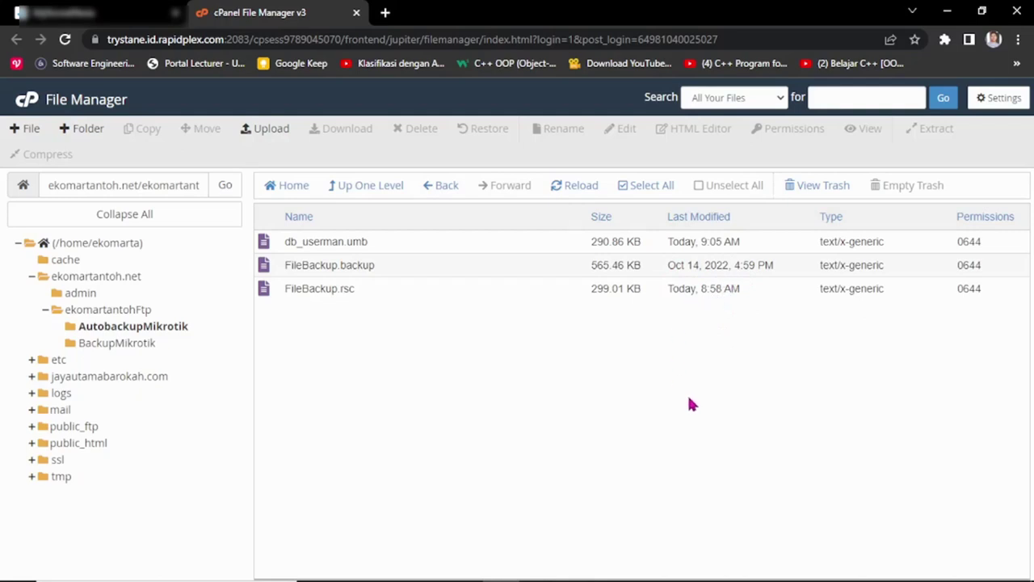
mouse_move(654, 578)
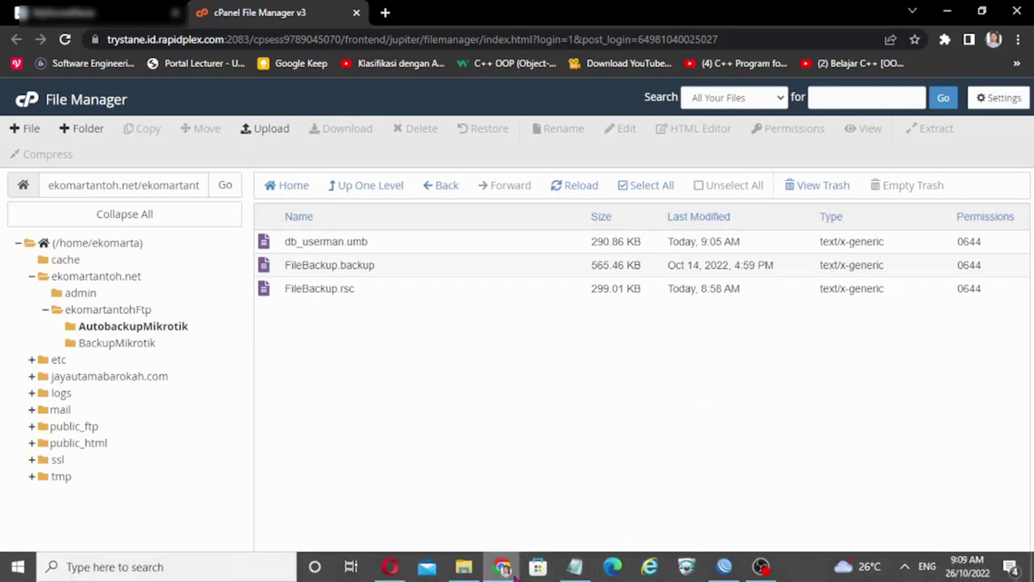
mouse_move(507, 571)
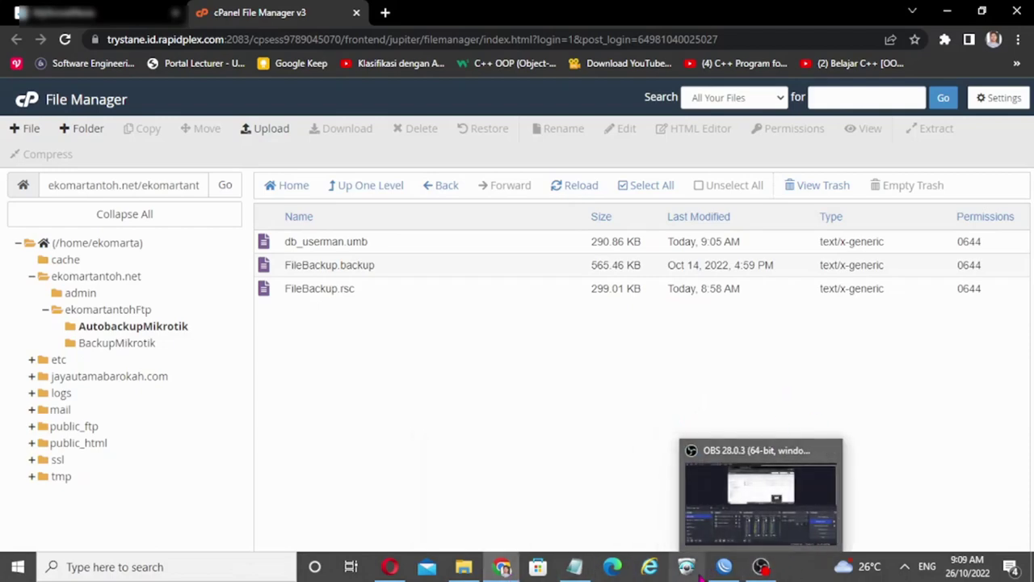
left_click(733, 501)
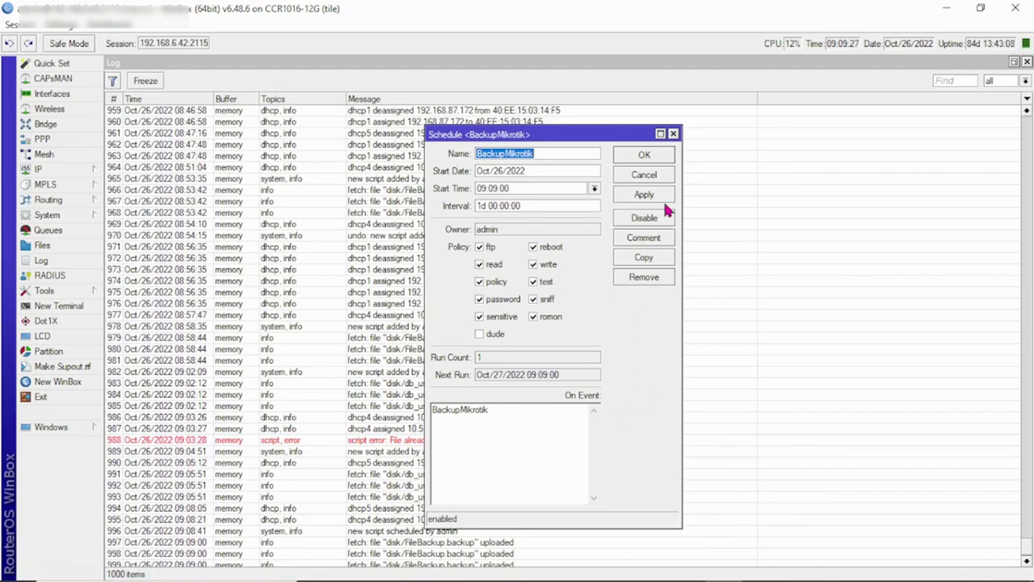
Step: Inspect the BackupMikrotik entry's run status in the Scheduler, then switch to Chrome
left_click(673, 134)
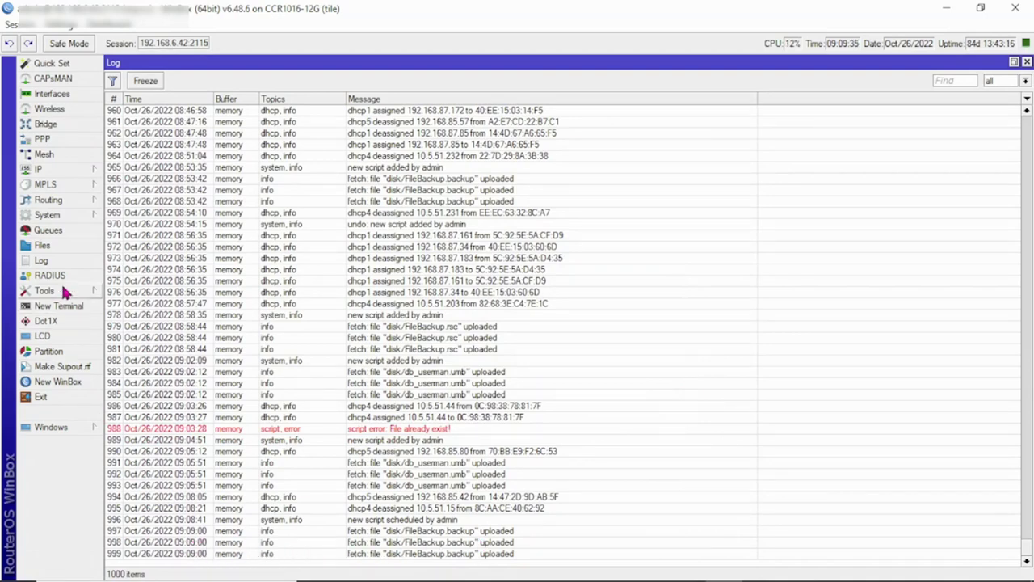
left_click(69, 213)
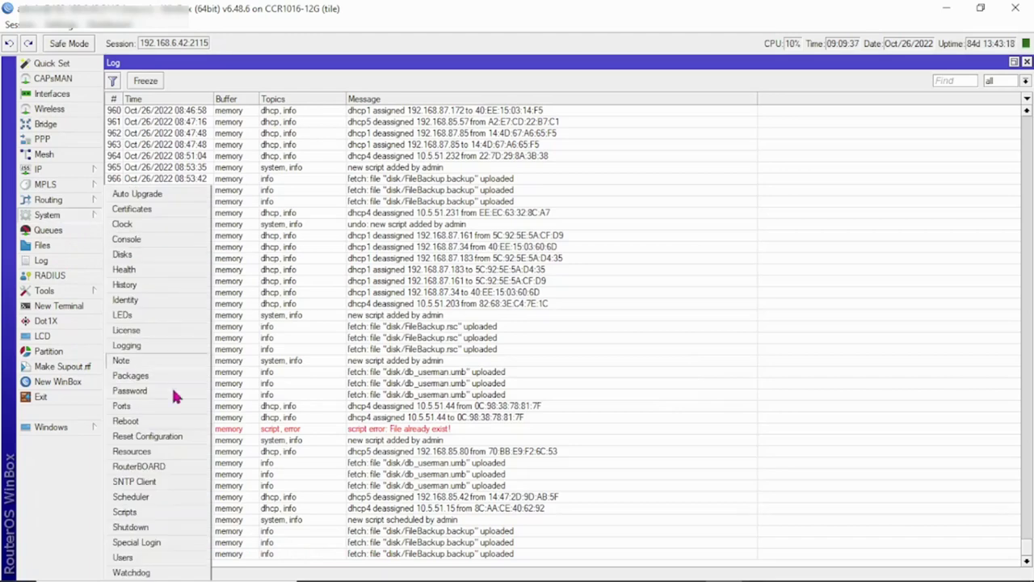
left_click(156, 496)
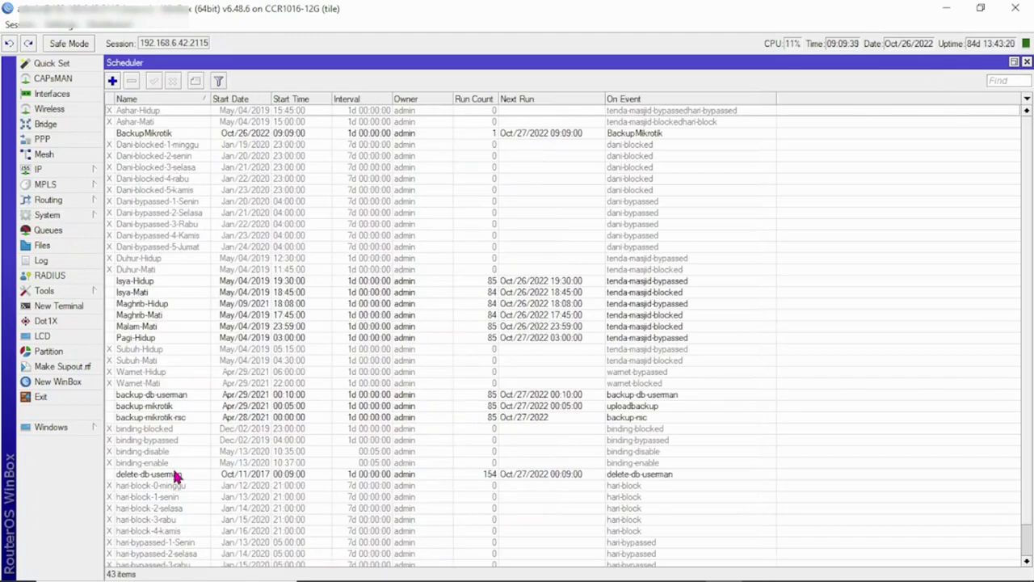
double_click(162, 134)
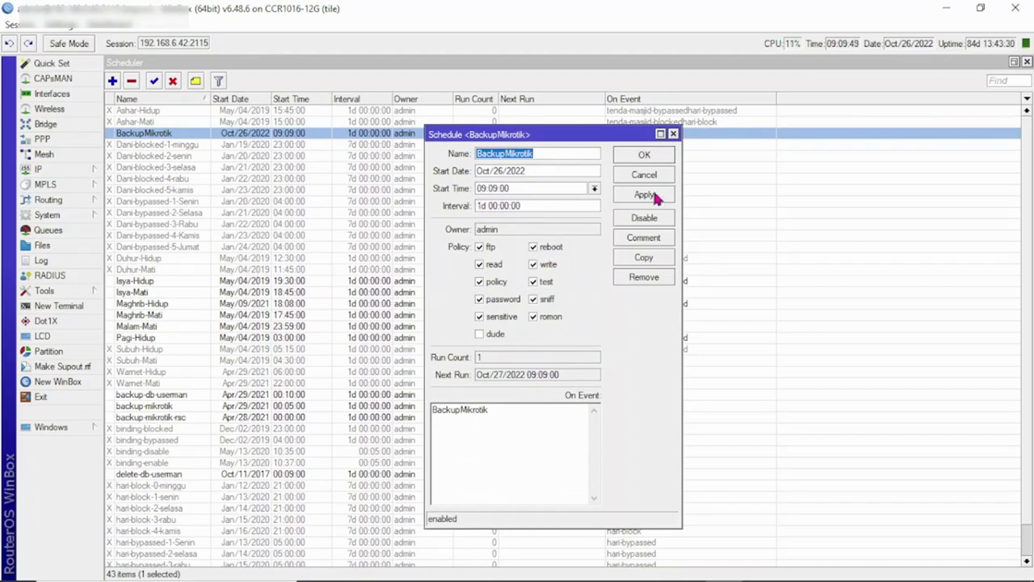
left_click(673, 133)
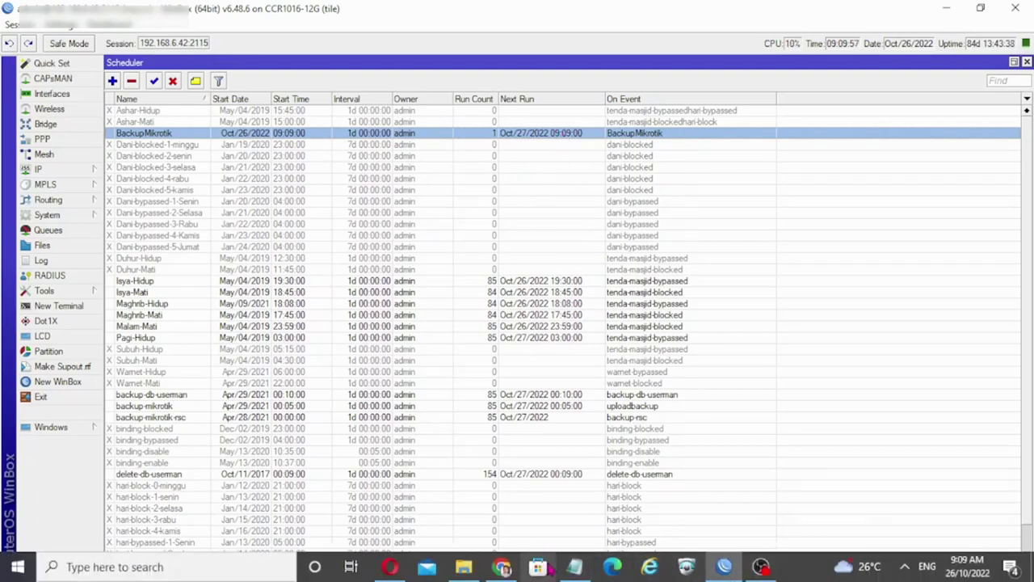
left_click(502, 566)
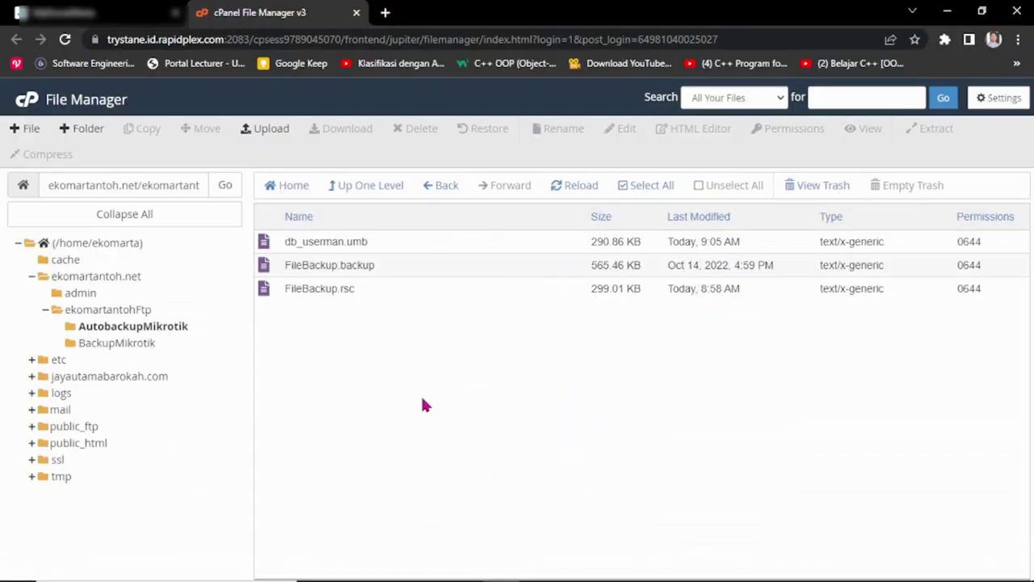
Step: Reload ekomartantohFtp > AutobackupMikrotik to check FileBackup.backup's 9:09 AM date, then return to WinBox
left_click(133, 314)
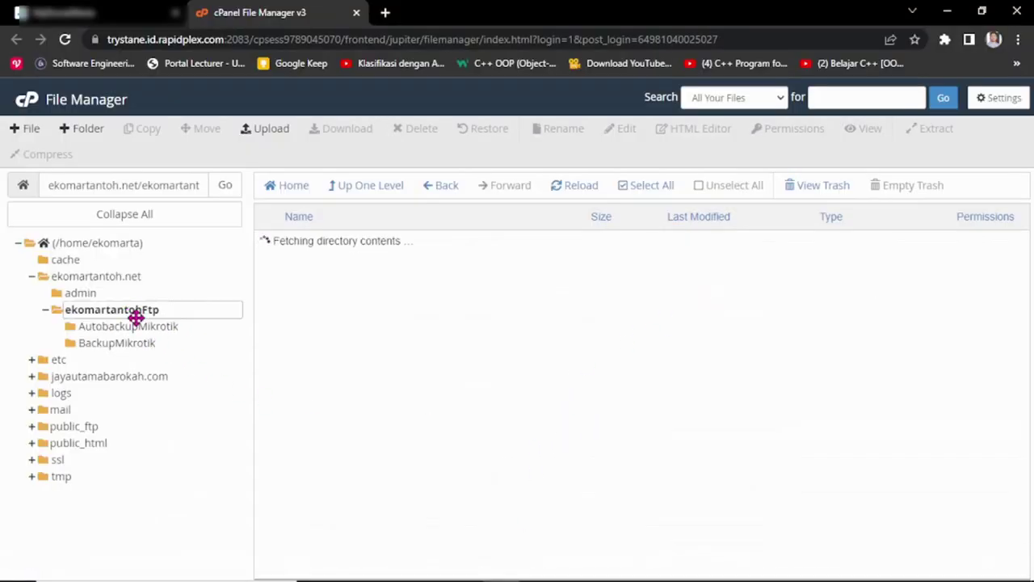
left_click(135, 326)
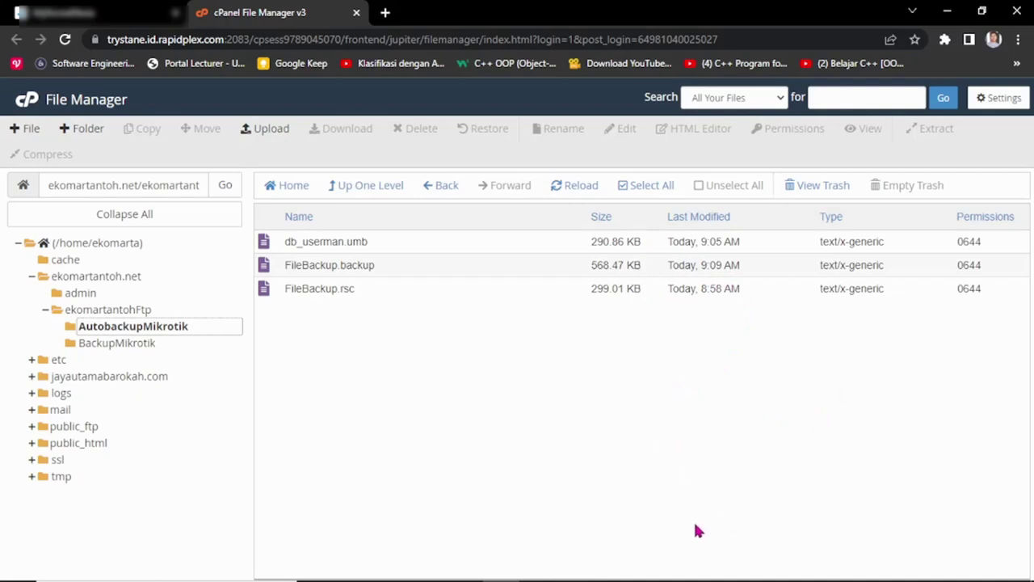
mouse_move(687, 576)
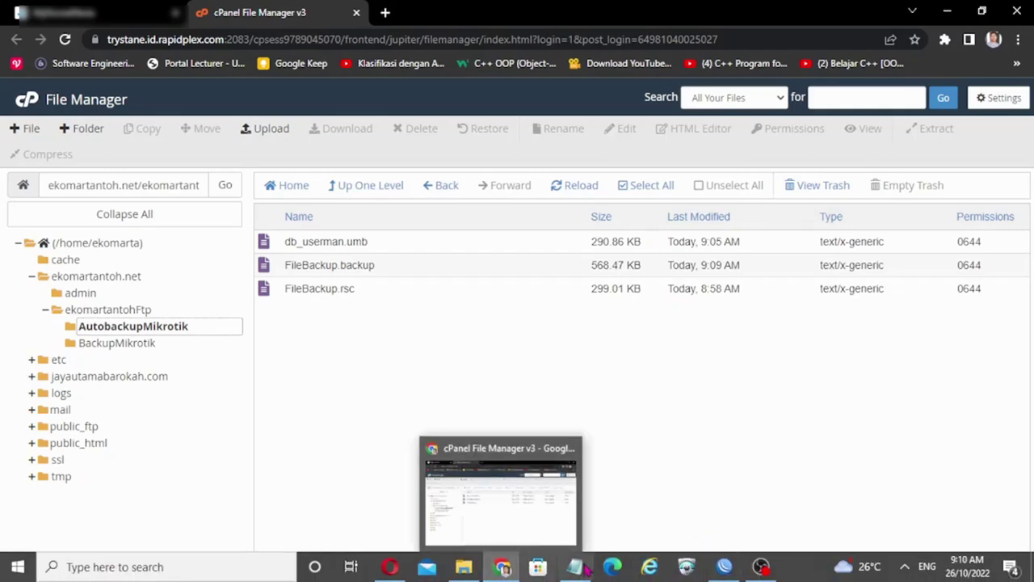
left_click(723, 568)
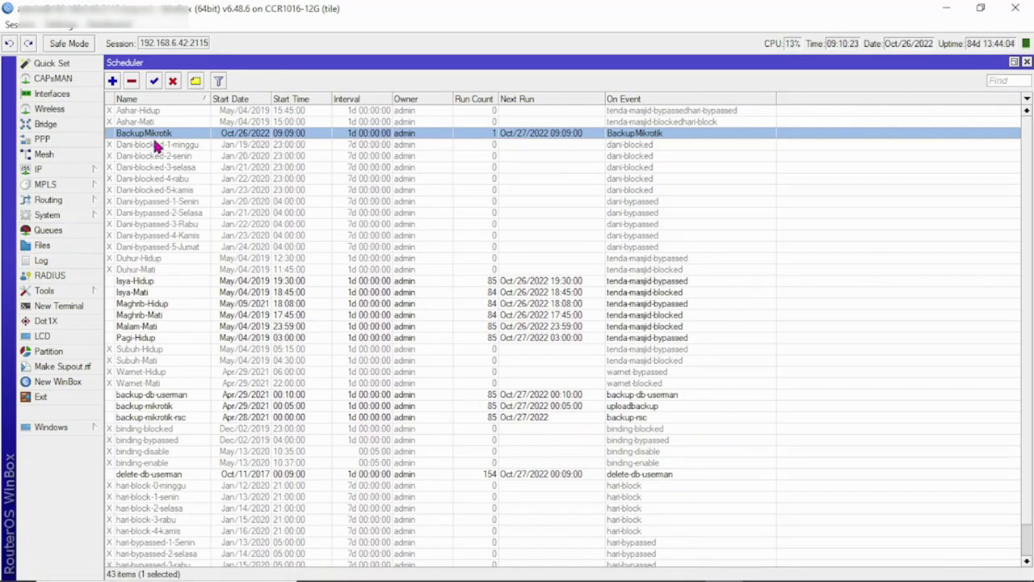
Step: Check the BackupMikrotikRSC script name, then start a BackupMikrotikRSC schedule with matching On Event
left_click(81, 214)
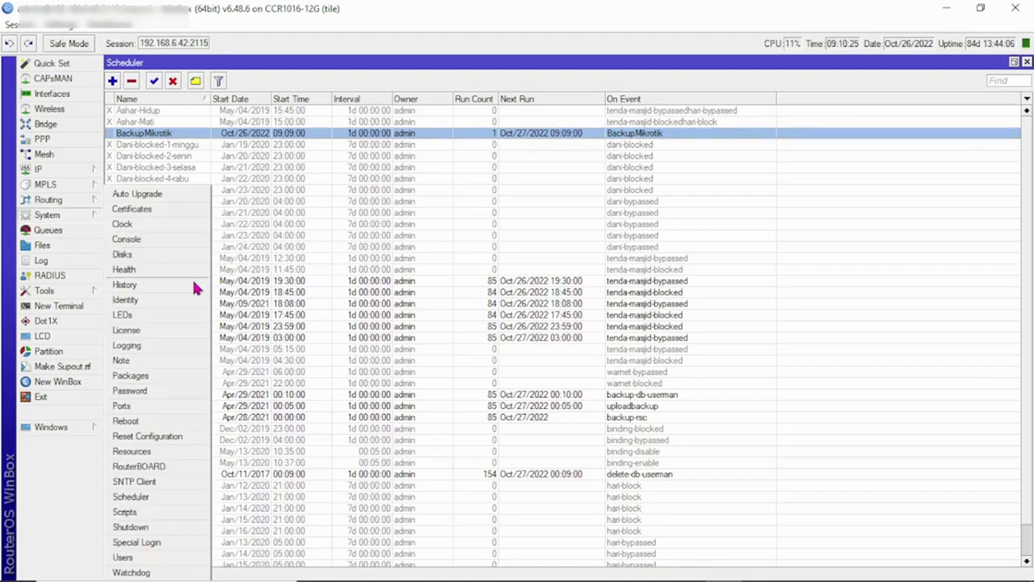
left_click(150, 511)
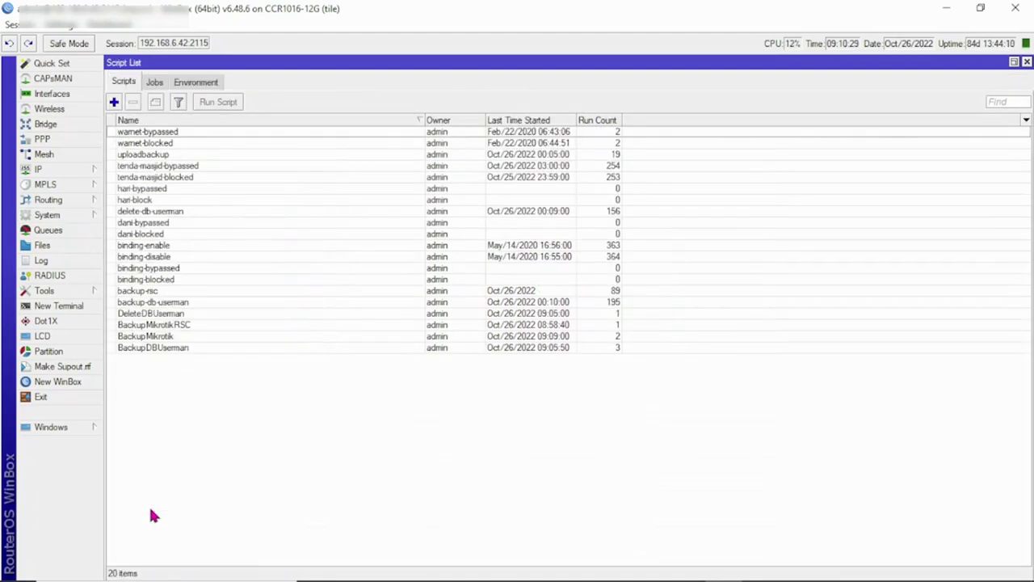
left_click(170, 326)
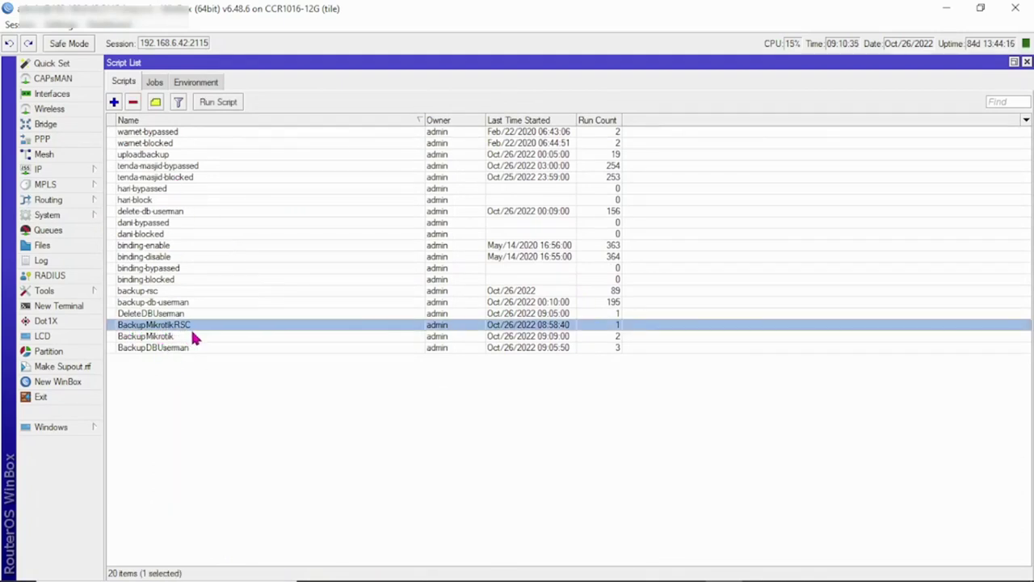
left_click(68, 217)
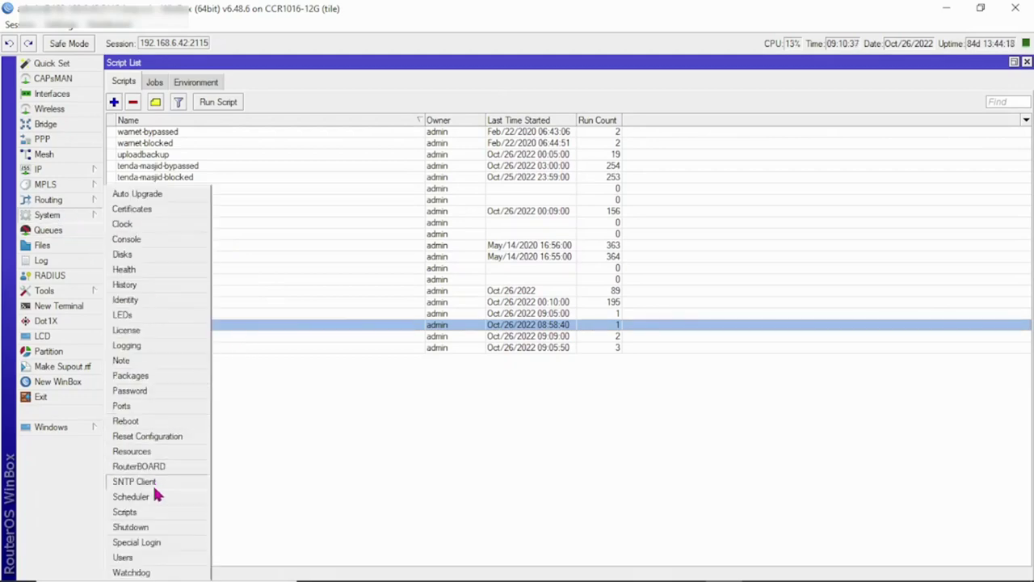
left_click(154, 492)
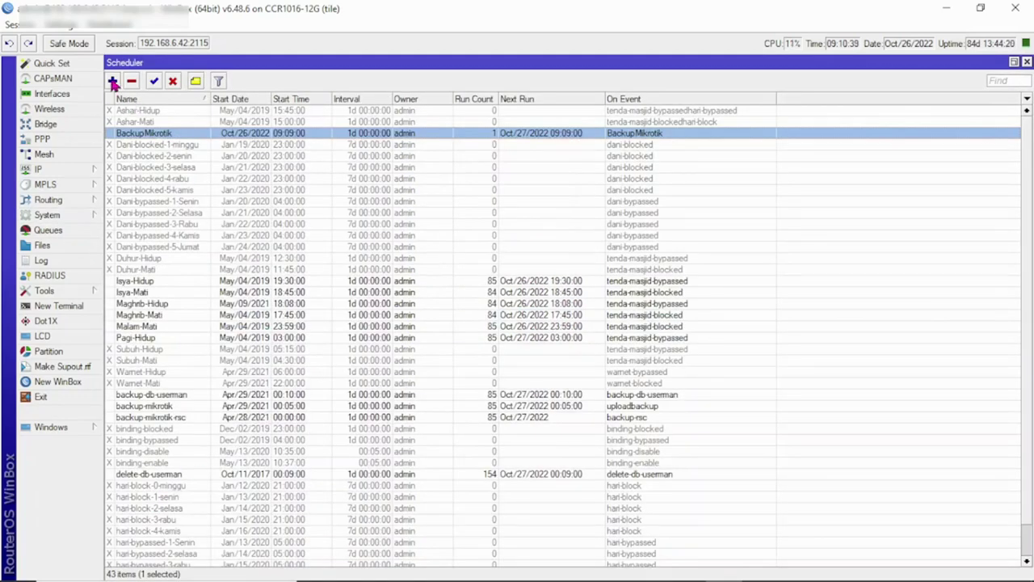
left_click(113, 82)
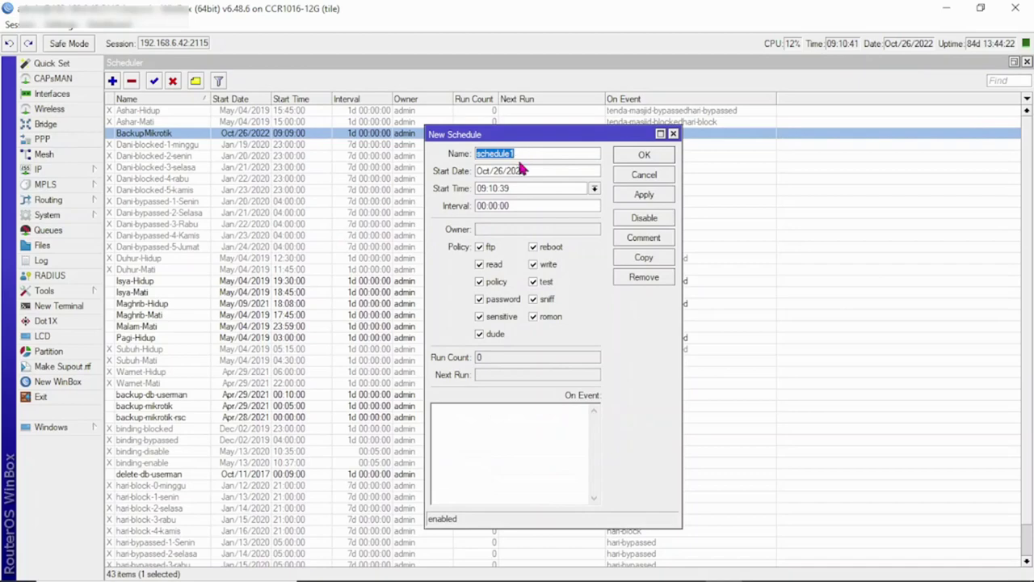
type("B")
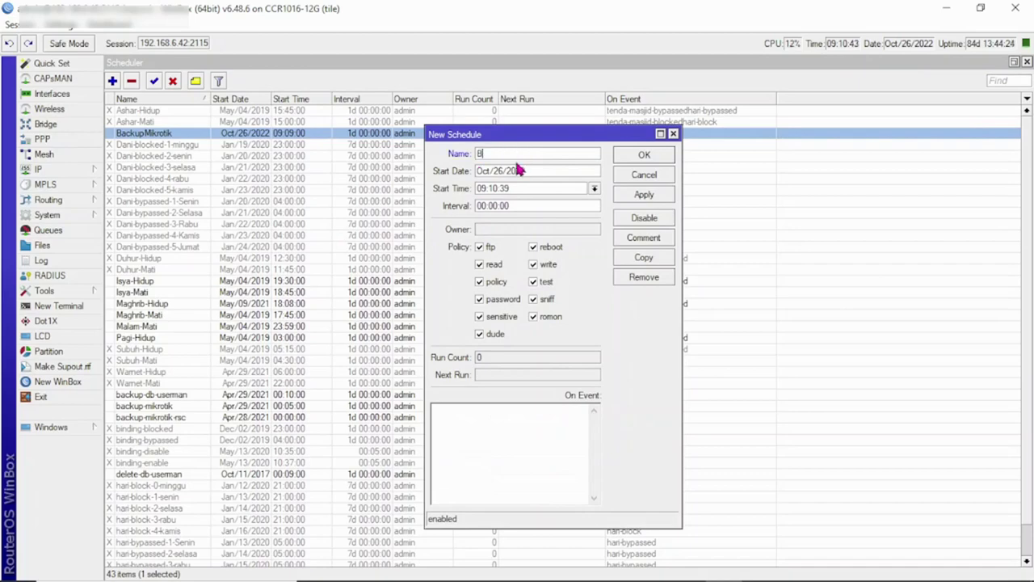
type("ackupMikrotikRSC")
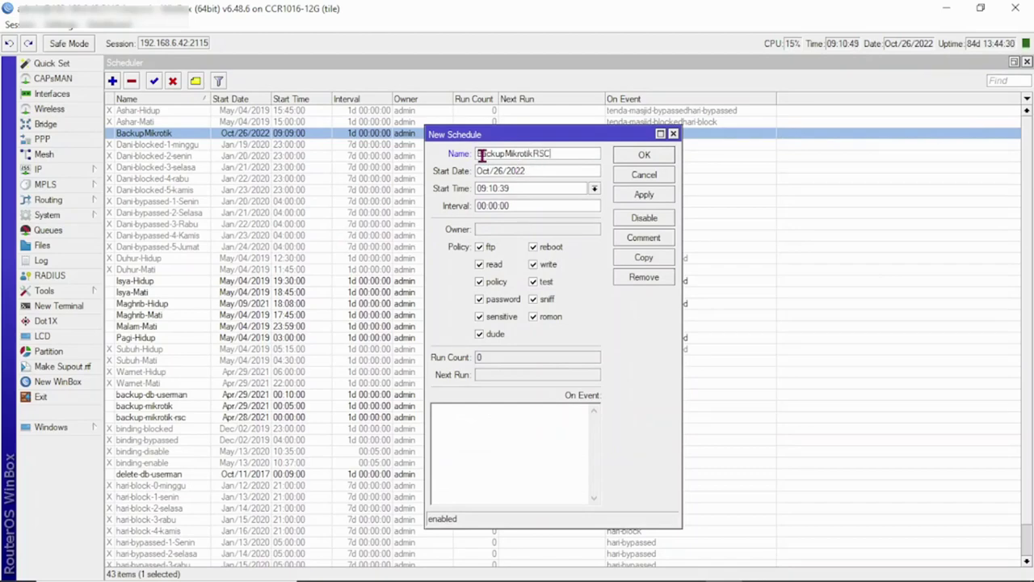
left_click_drag(567, 155, 453, 152)
key("ctrl+c")
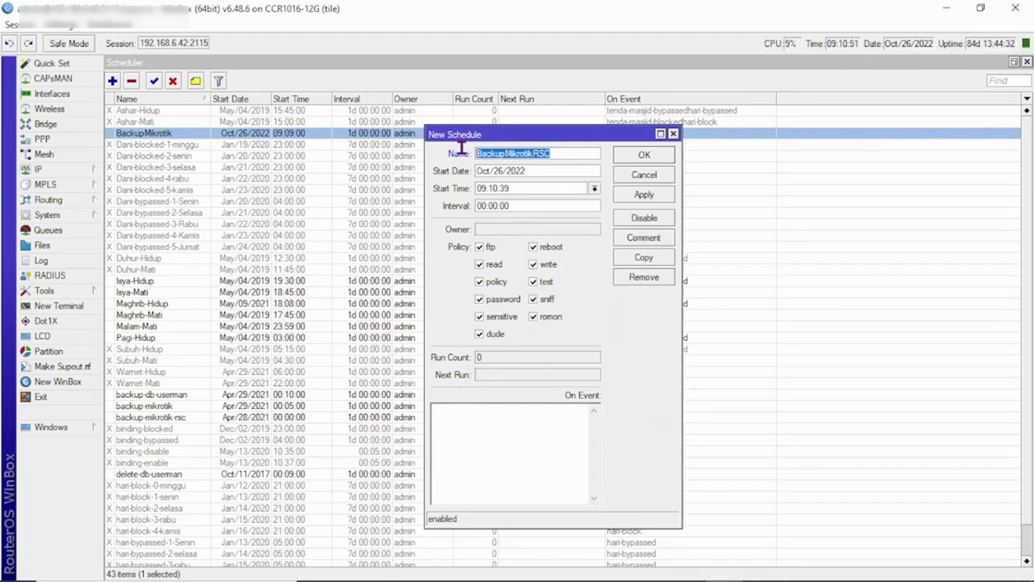
left_click(482, 413)
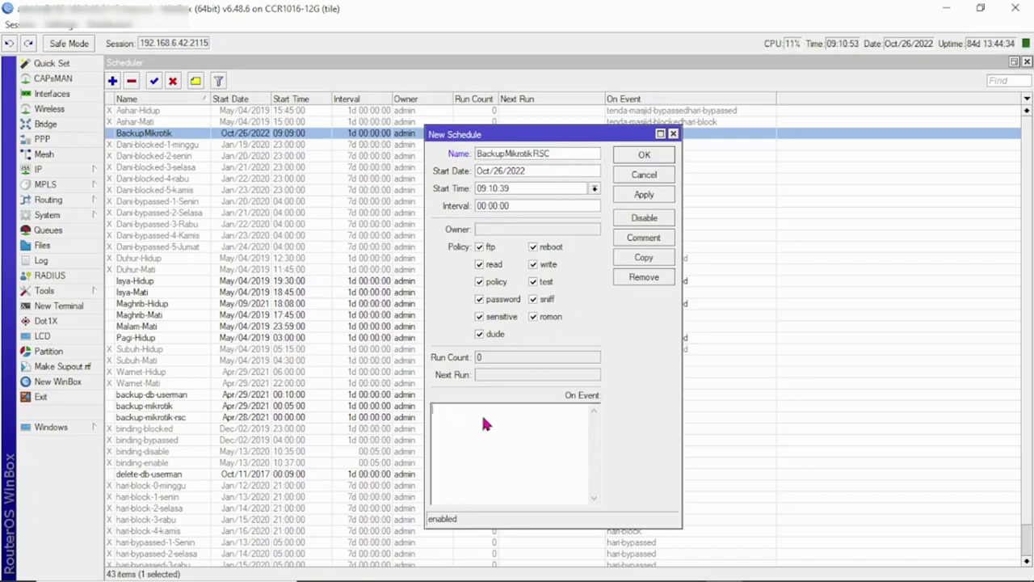
key("ctrl+v")
Step: Verify the BackupMikrotikRSC script name in the Script List and return to the schedule
left_click(70, 212)
left_click(150, 505)
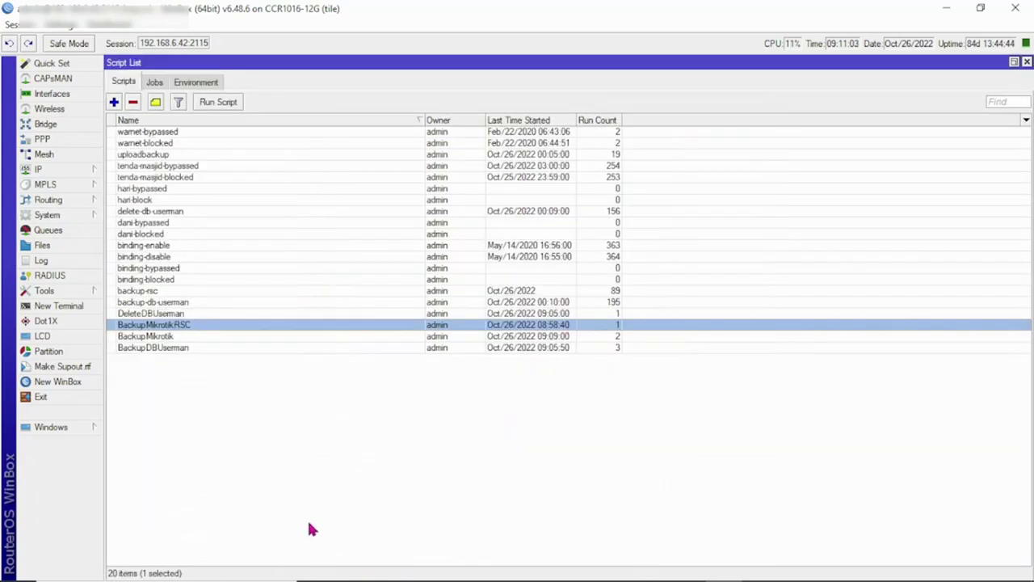
left_click(1026, 62)
left_click(502, 435)
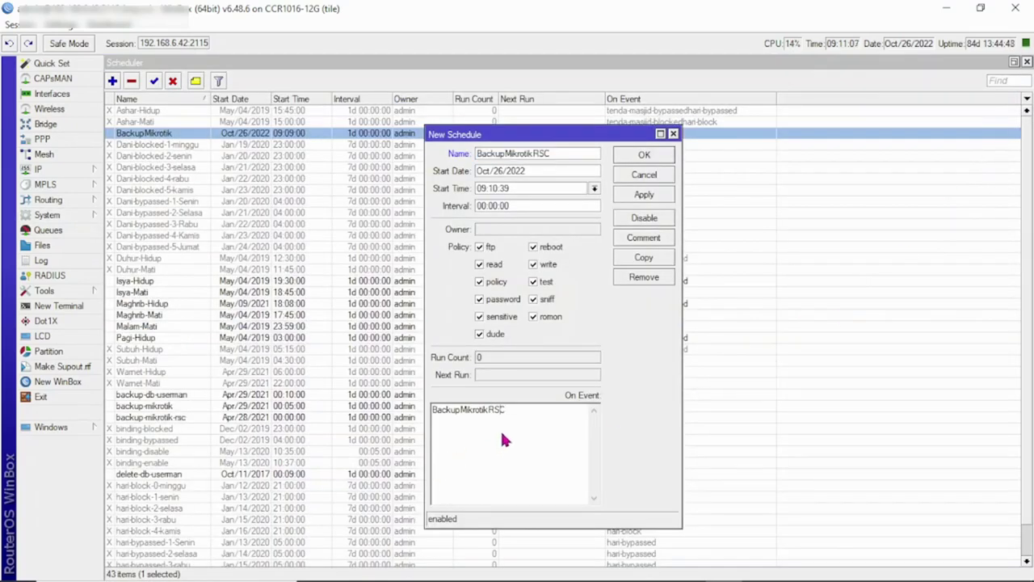
mouse_move(919, 575)
Step: Set start time 09:12:00 and interval 1d 00:00:00, then apply and confirm
left_click(493, 188)
key("Delete")
key("BackSpace")
key("BackSpace")
double_click(476, 206)
type("1d")
left_click(653, 198)
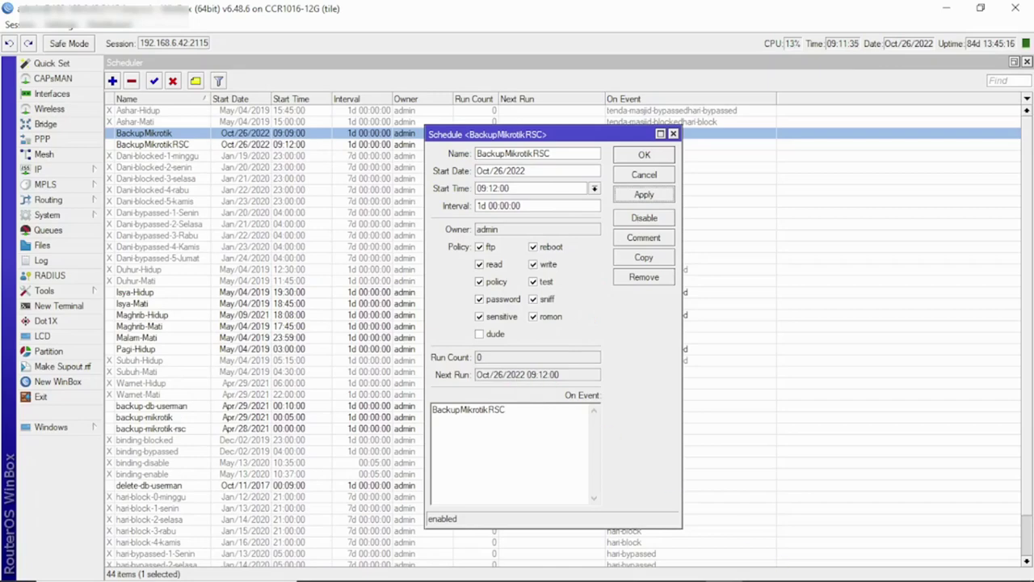
mouse_move(970, 577)
left_click(644, 155)
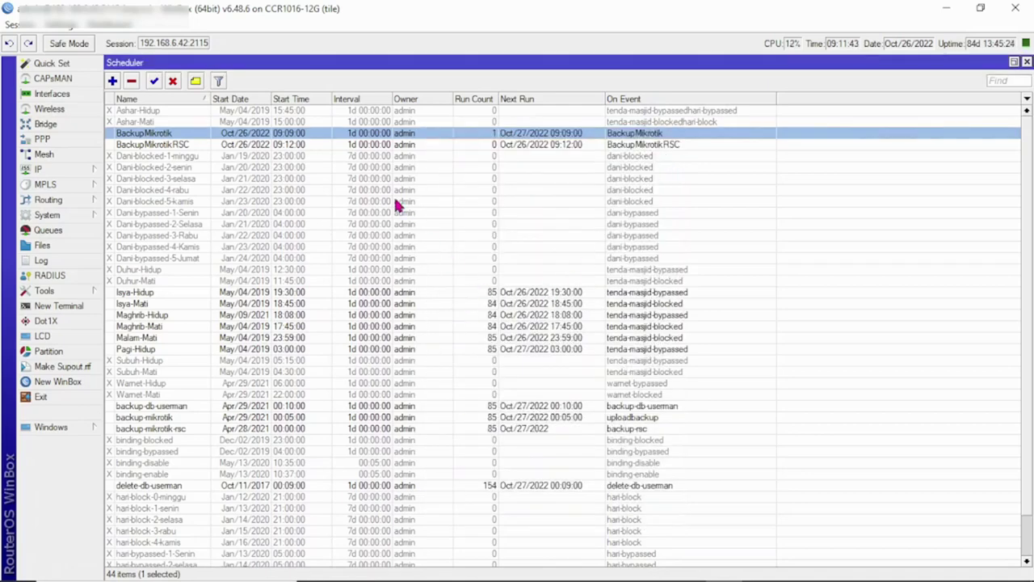
Step: Check whether BackupMikrotikRSC has run, scrolling through the router log
mouse_move(759, 575)
left_click(185, 145)
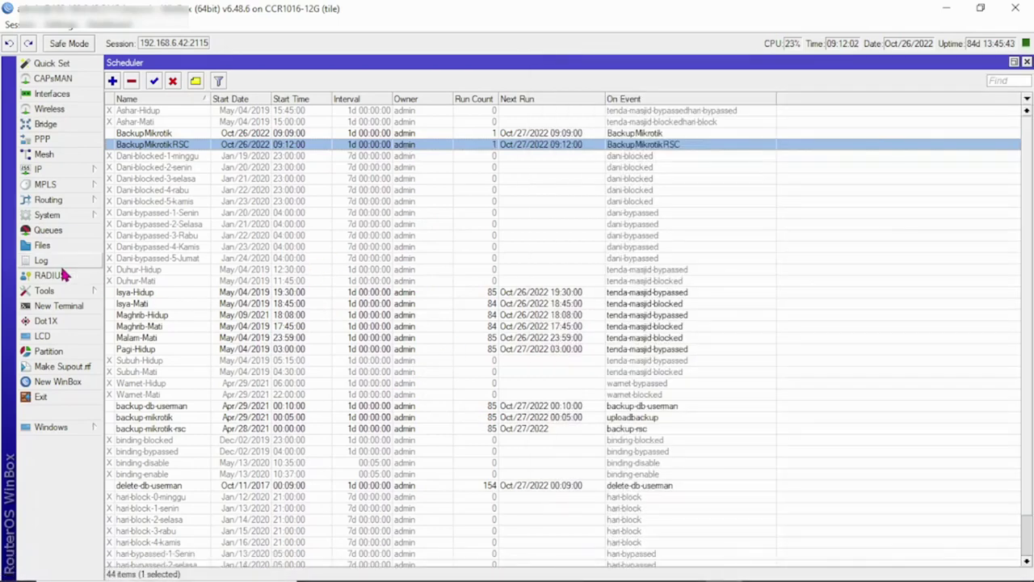
left_click(58, 261)
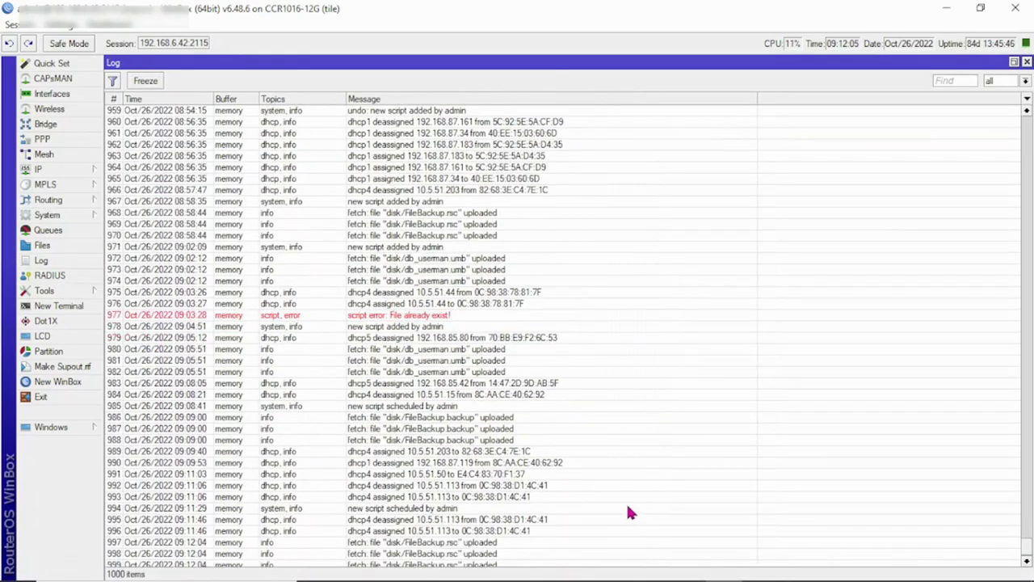
scroll(626, 505, "down", 1)
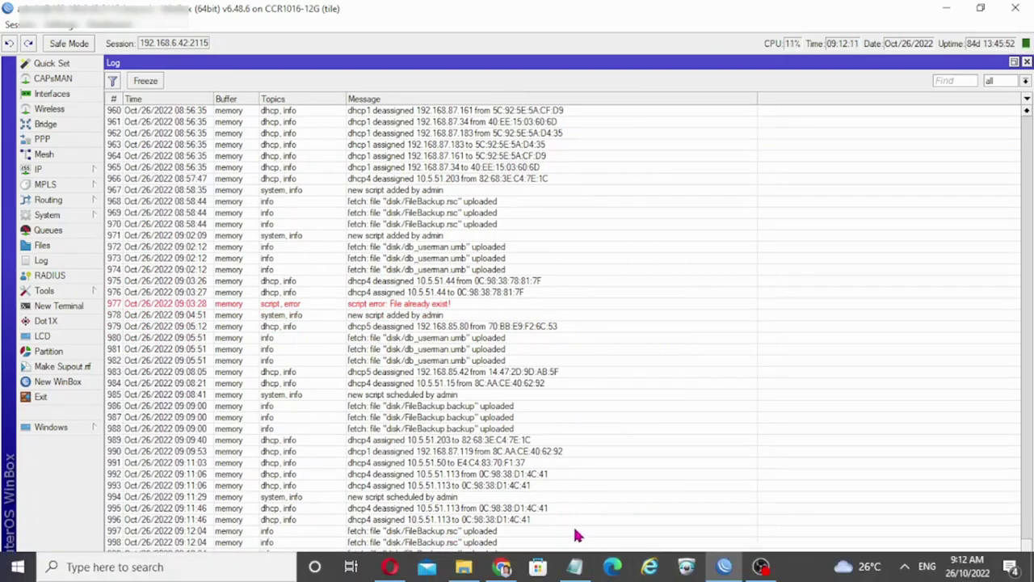
Step: Inspect the BackupMikrotikRSC schedule details, then switch to cPanel File Manager
left_click(64, 216)
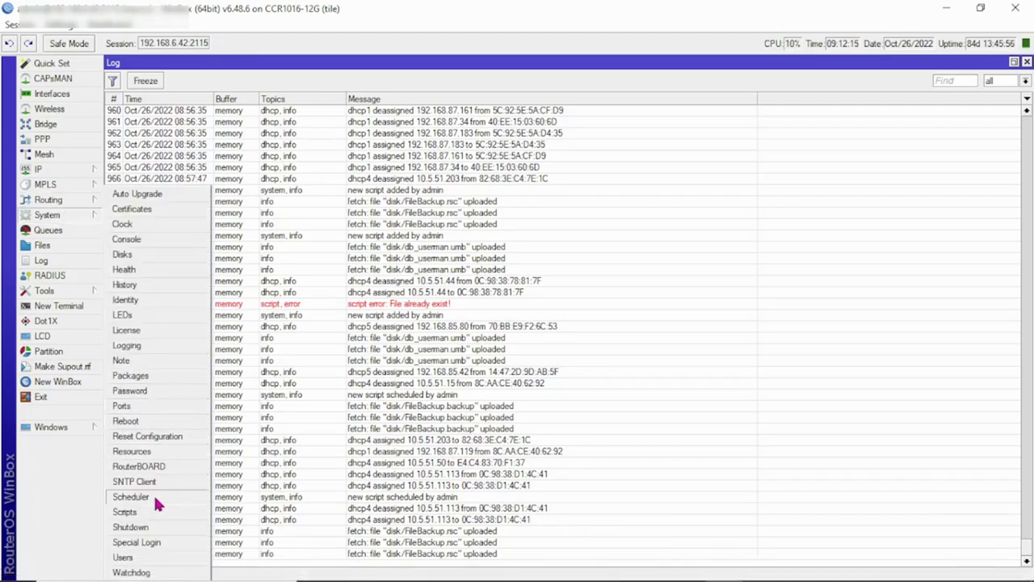
left_click(155, 496)
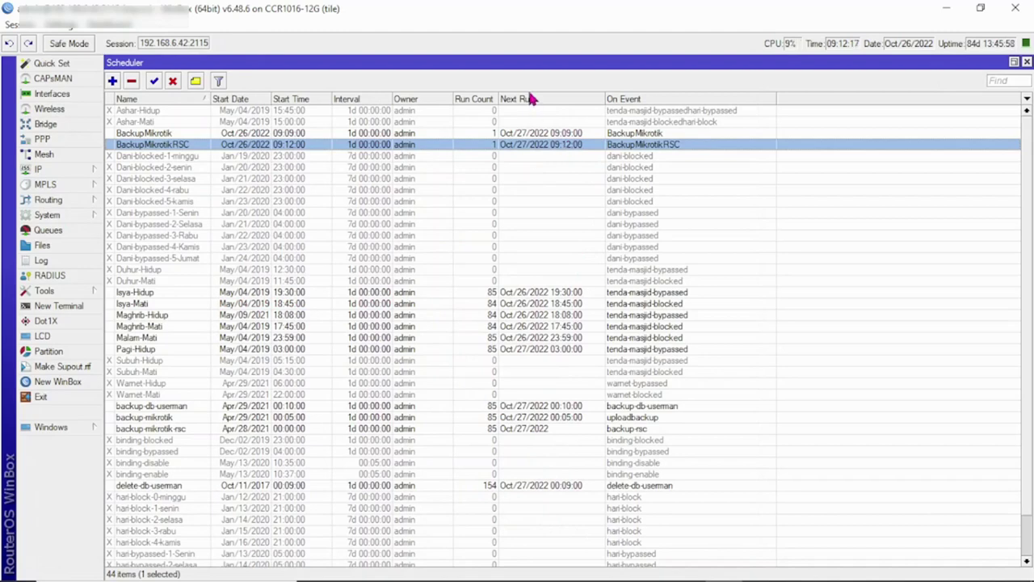
double_click(562, 147)
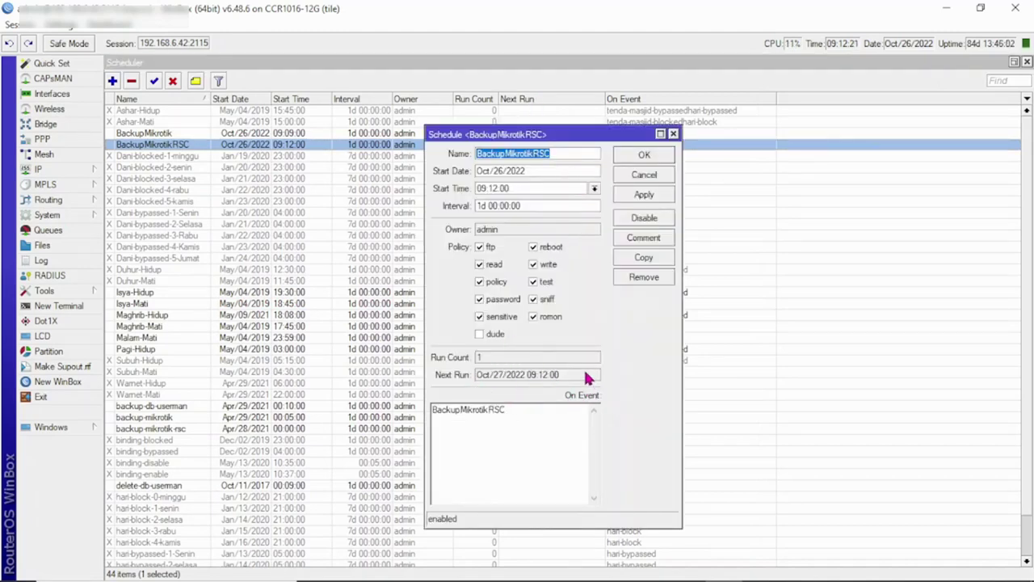
left_click(673, 134)
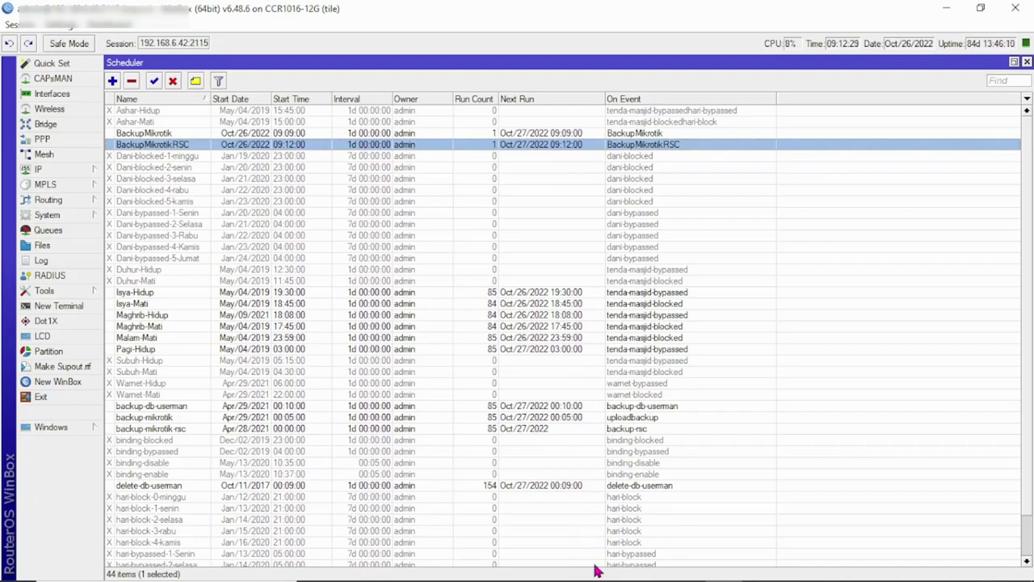
mouse_move(601, 577)
left_click(505, 569)
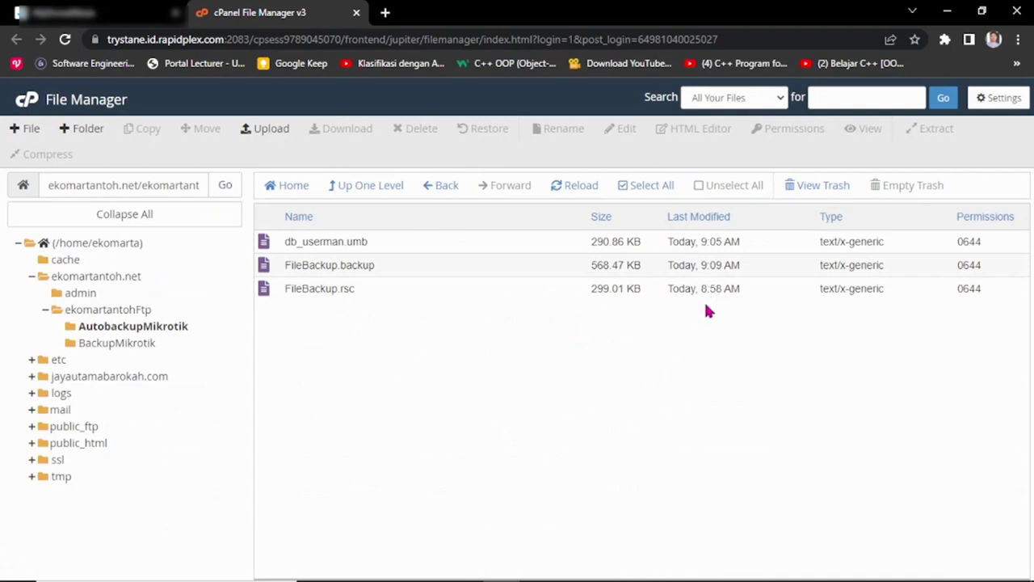
Step: Open ekomartantohFtp > AutobackupMikrotik, check FileBackup.rsc's 9:12 AM update, then return to WinBox
left_click(125, 312)
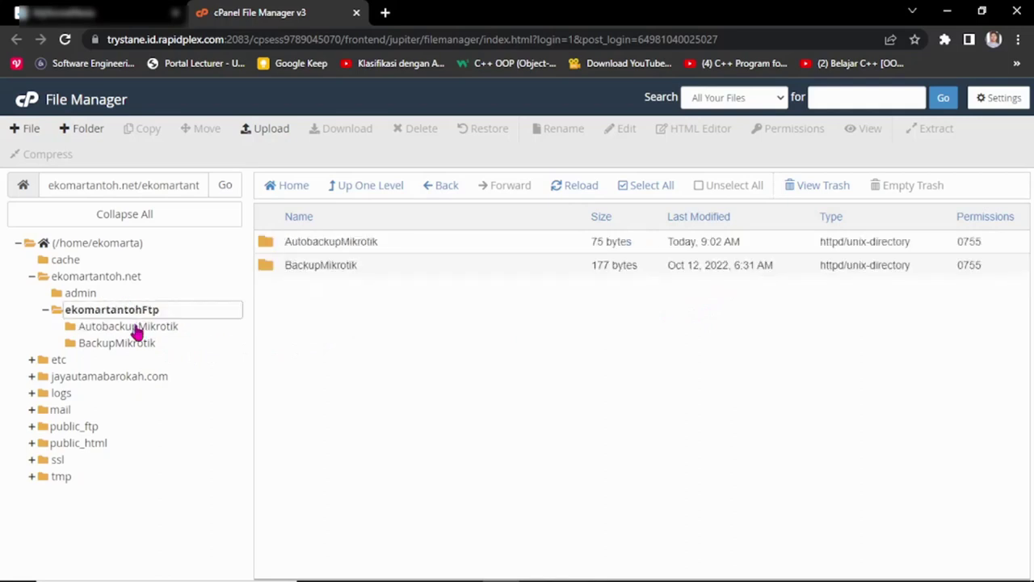
left_click(139, 331)
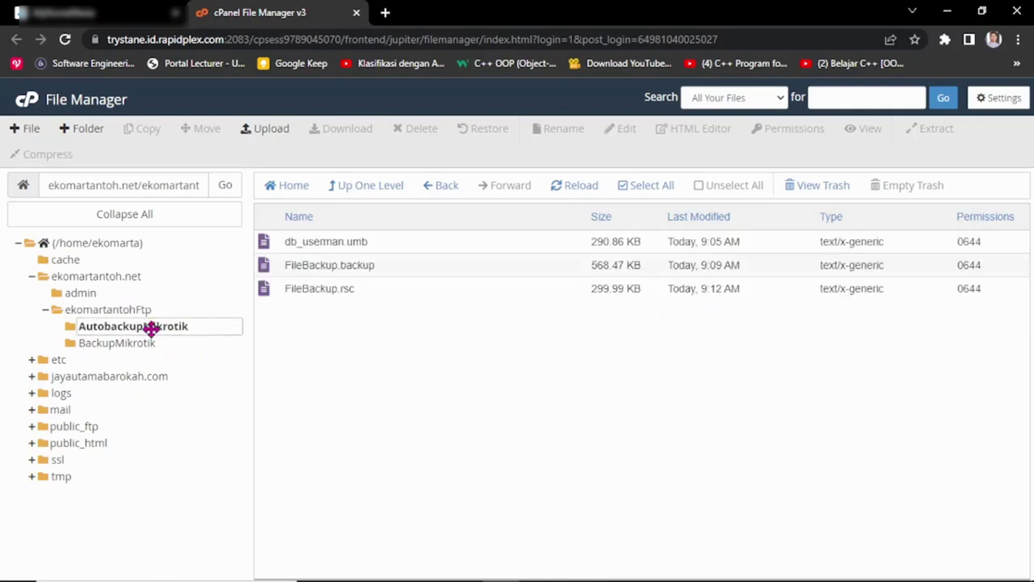
left_click(700, 291)
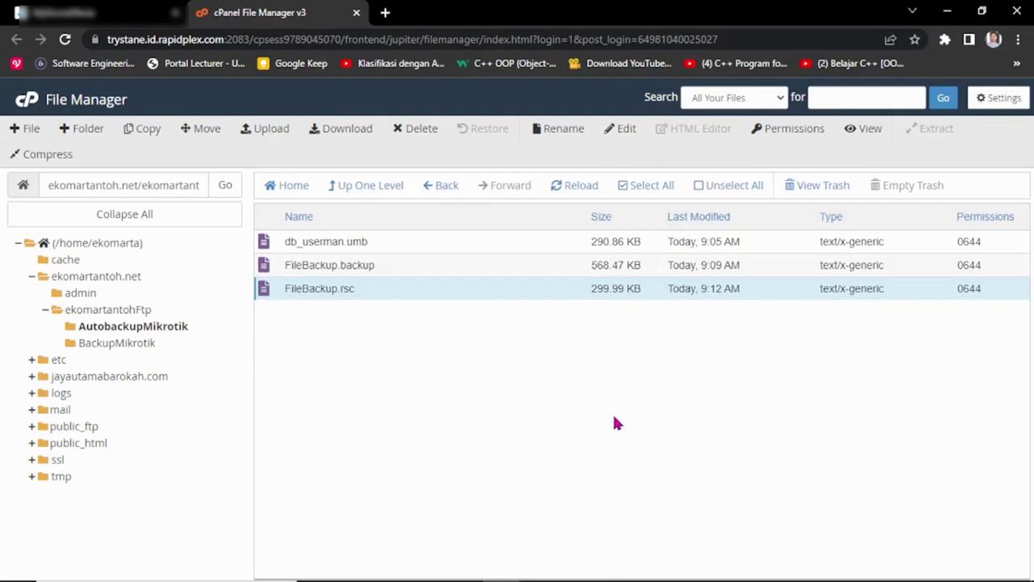
left_click(353, 241)
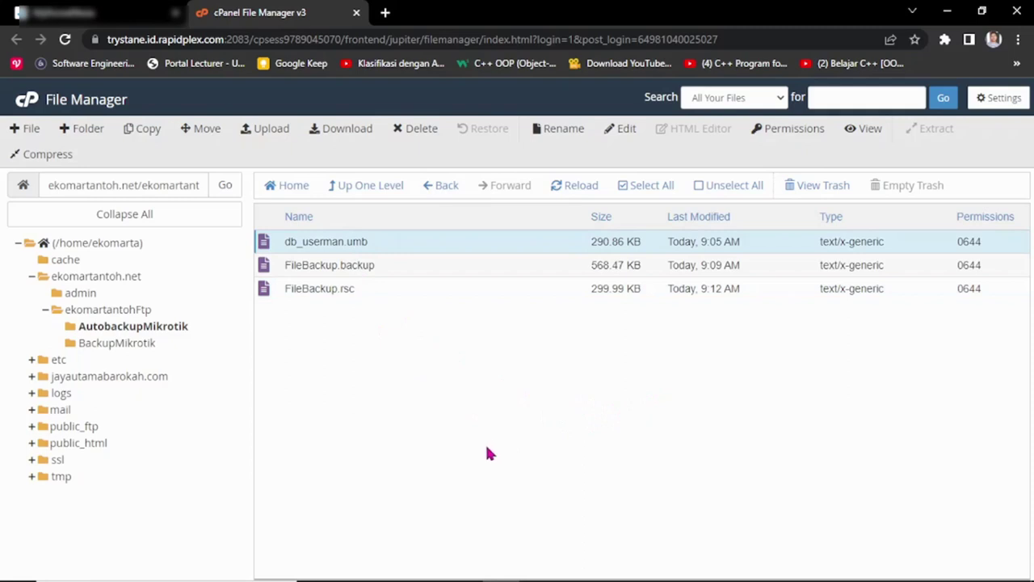
mouse_move(525, 580)
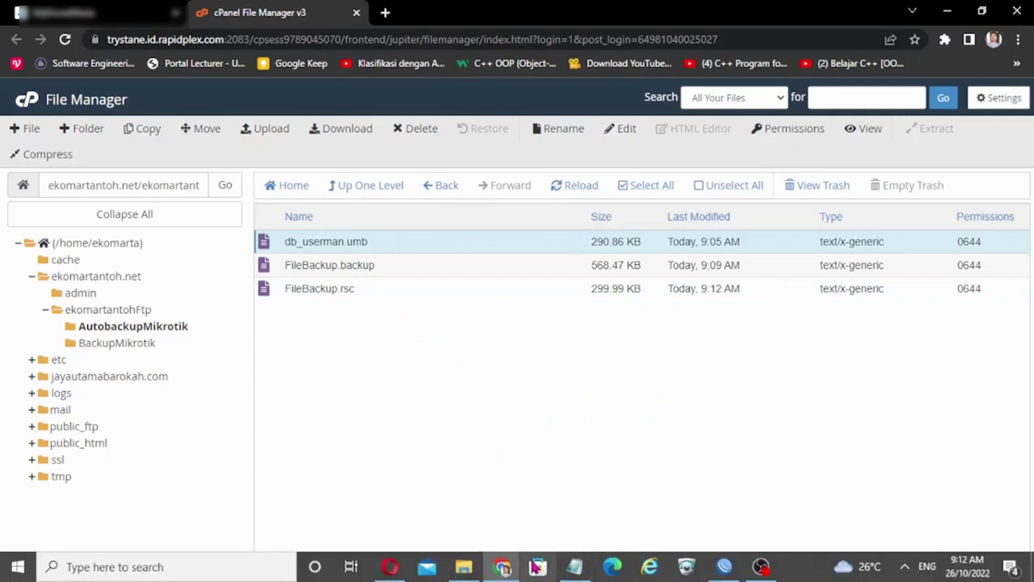
left_click(383, 263)
left_click(376, 284)
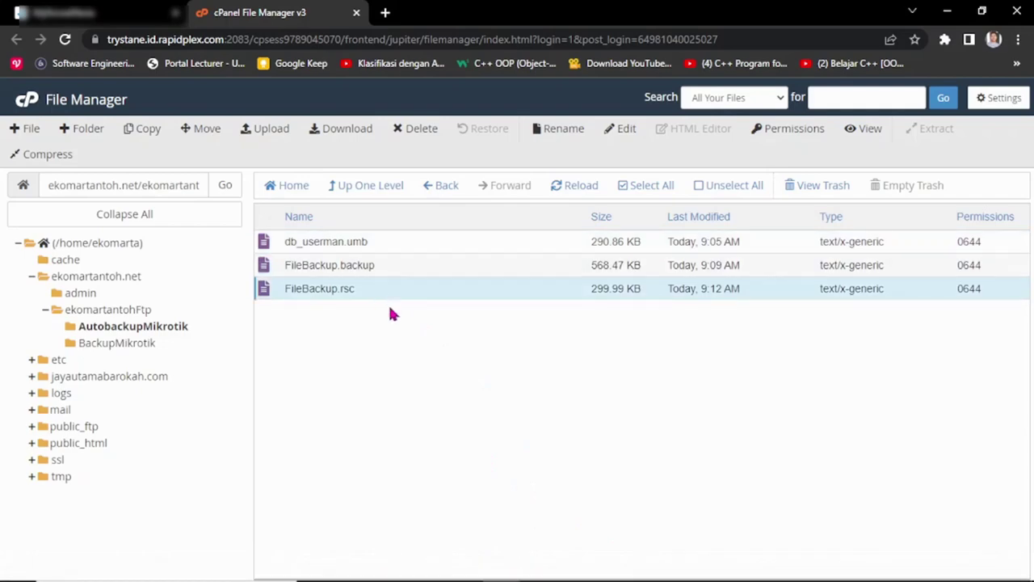
left_click(724, 568)
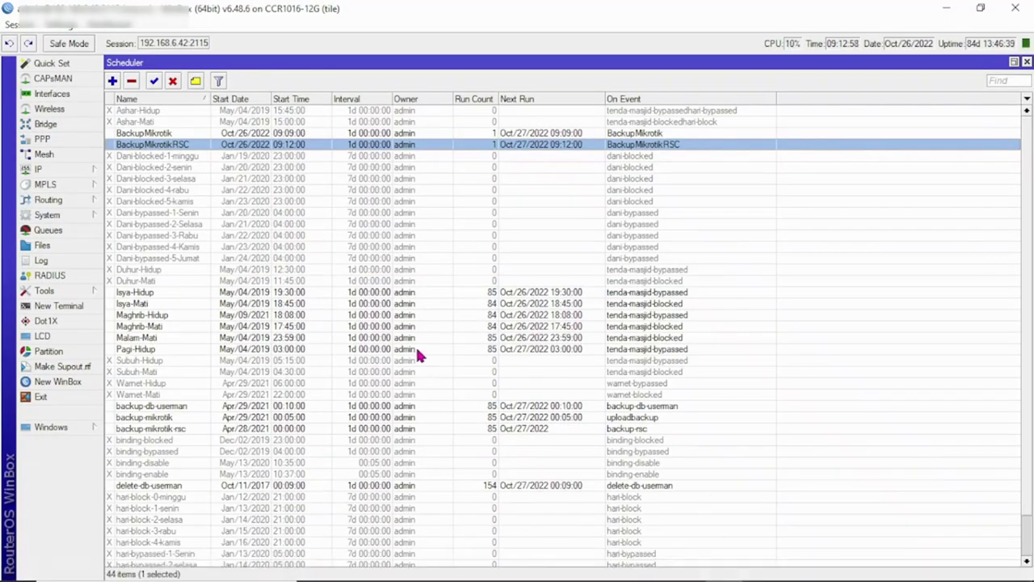
Step: Look up DeleteDBUserman in the Script List, then start a new schedule in the Scheduler
left_click(61, 216)
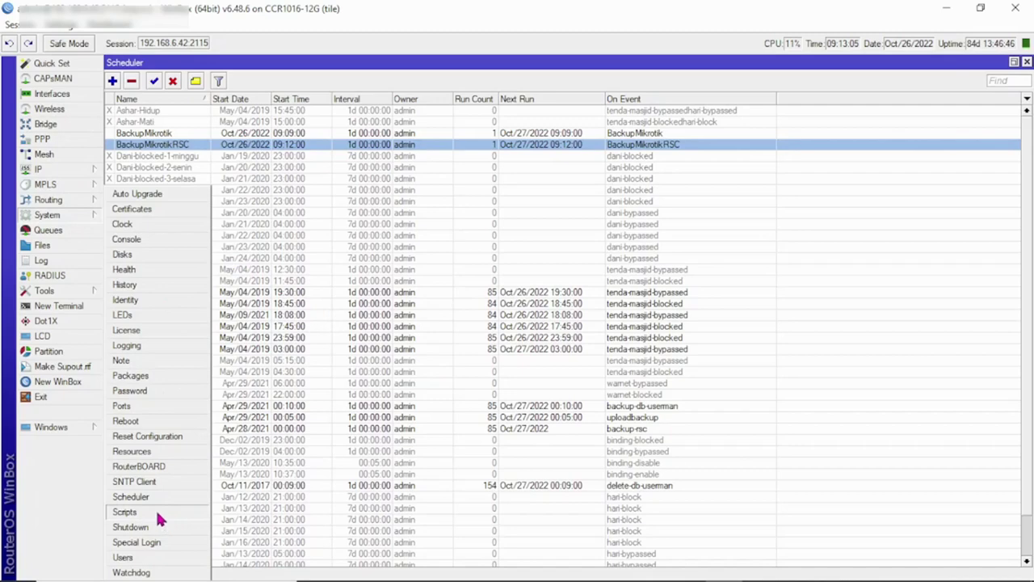
left_click(155, 510)
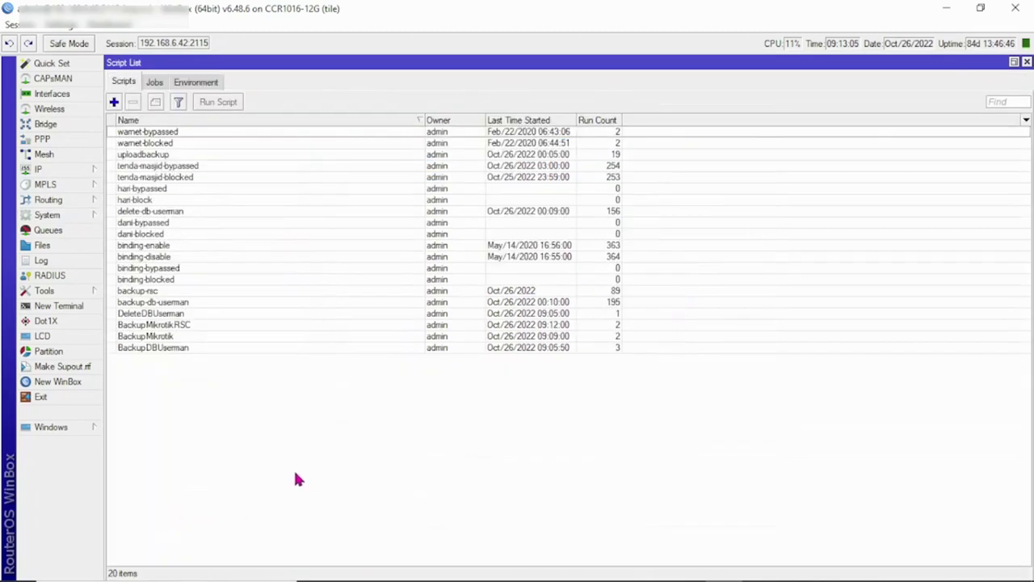
left_click(173, 314)
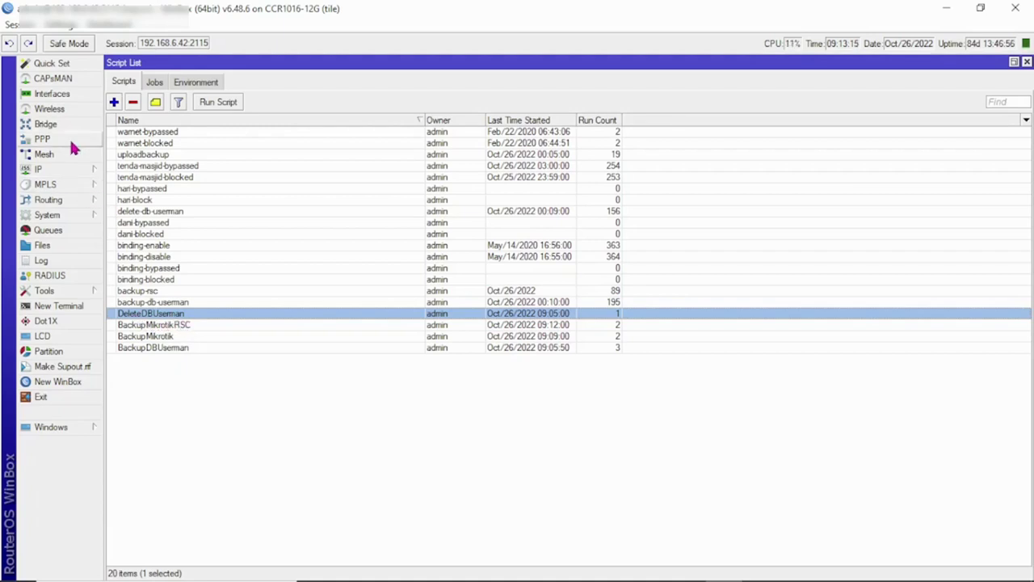
left_click(64, 215)
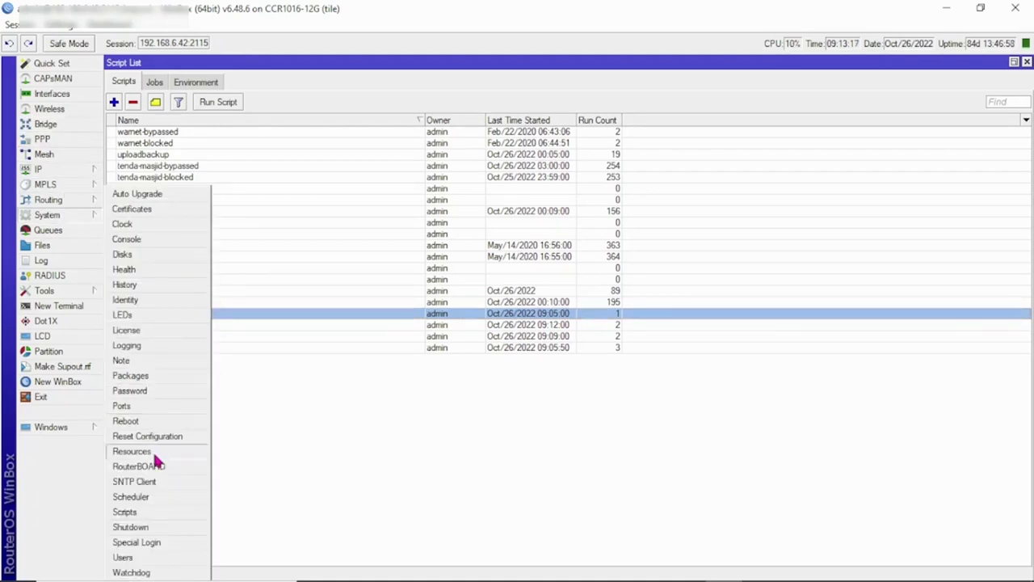
left_click(148, 494)
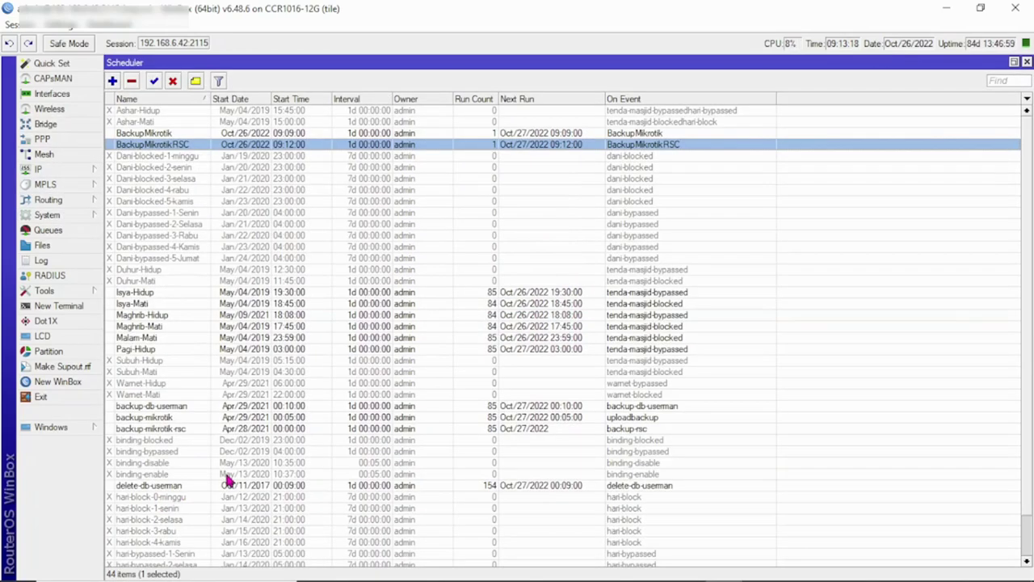
left_click(113, 82)
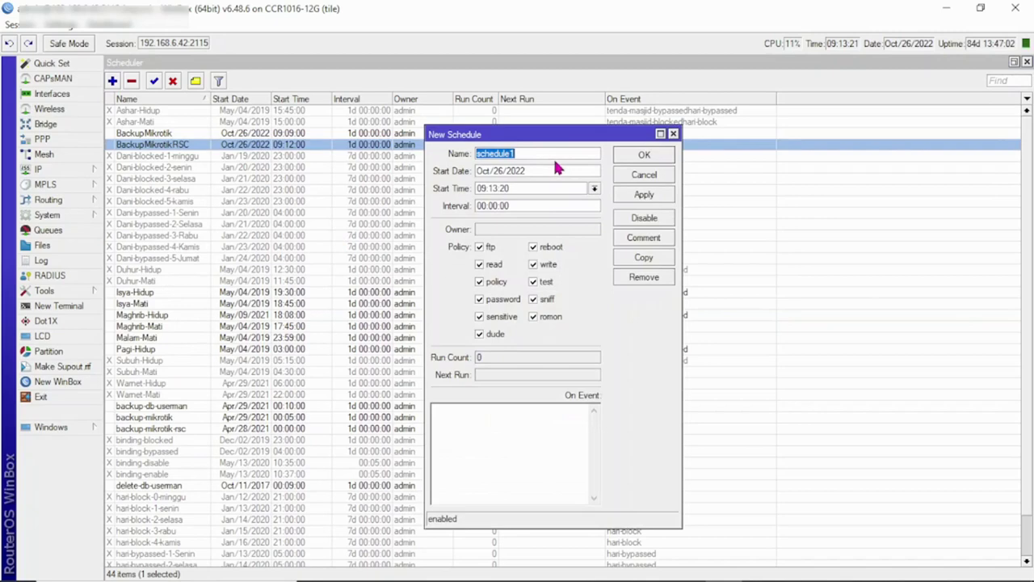
Step: Name the schedule DeleteDBUserman, use it as On Event, set interval 1d, and apply
type("DeleteDBUserman")
left_click_drag(553, 159, 468, 157)
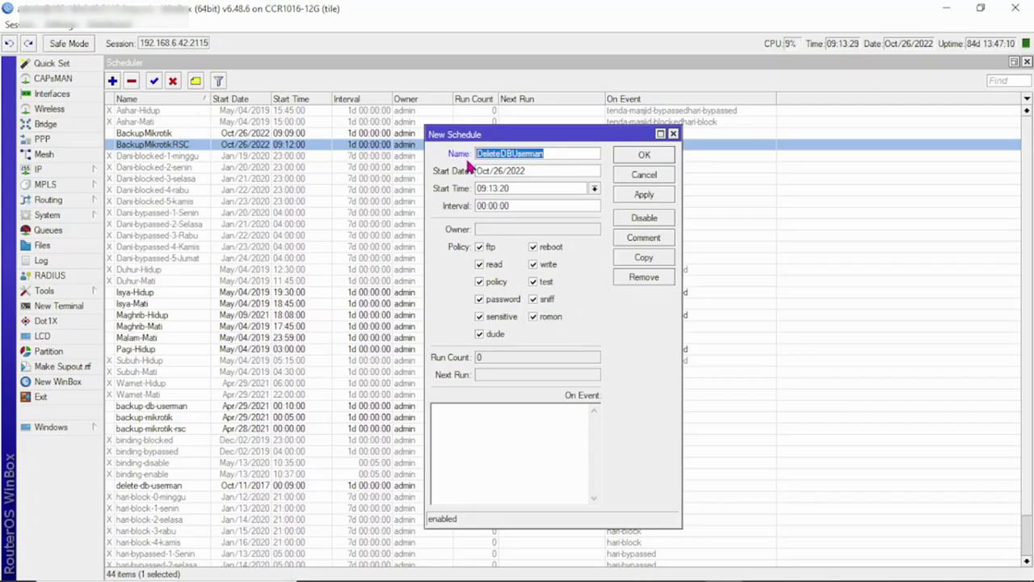
type("DeleteDBUserman")
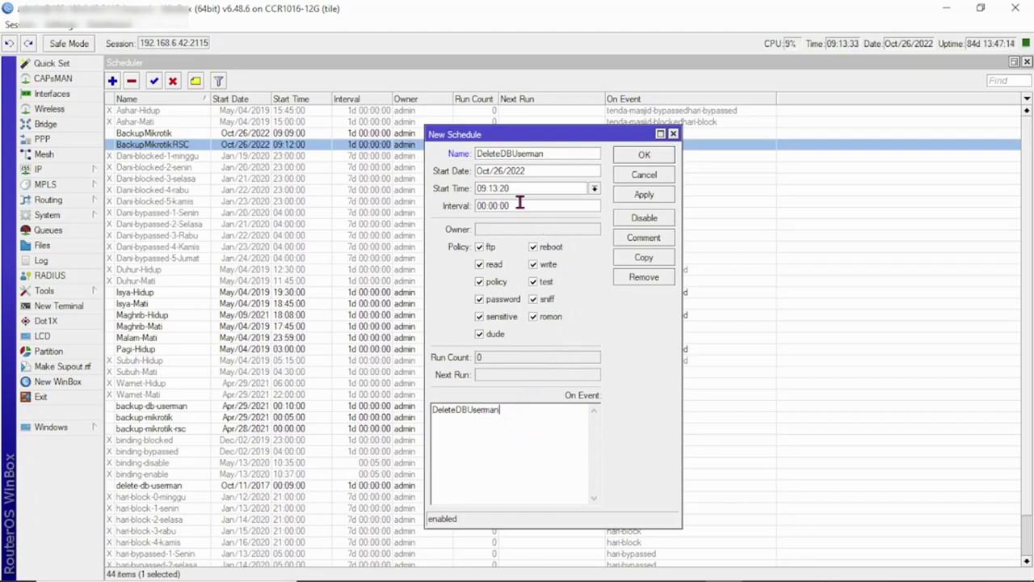
mouse_move(782, 575)
left_click(478, 206)
type("1d")
left_click(645, 197)
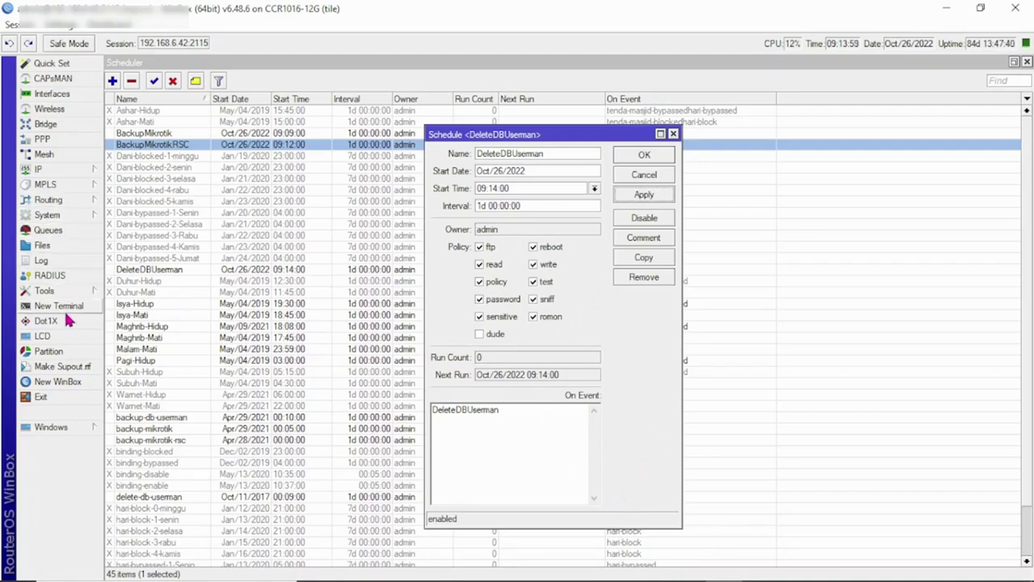
Step: Check the router's Files list, then close the DeleteDBUserman schedule
left_click(65, 246)
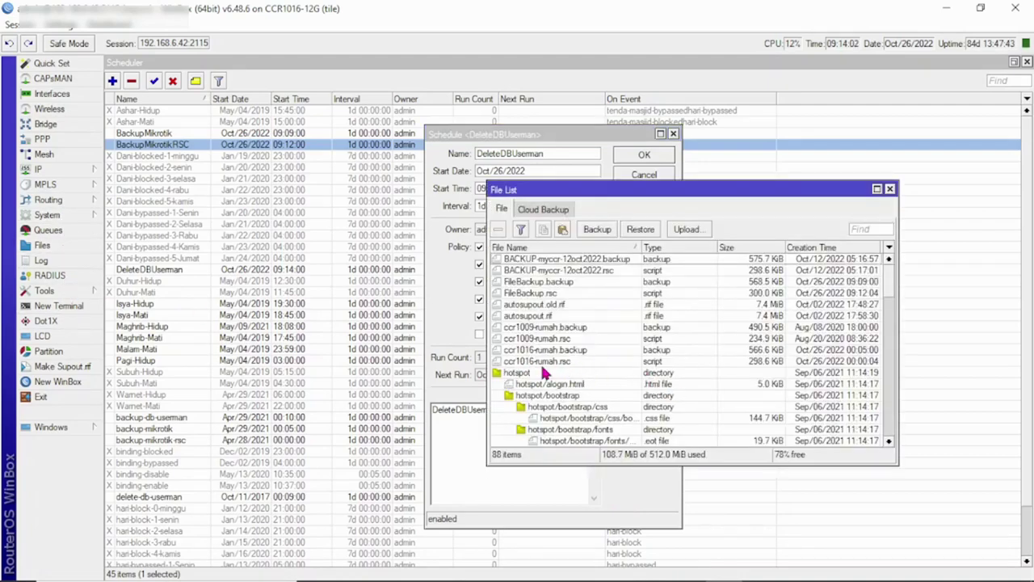
left_click(889, 189)
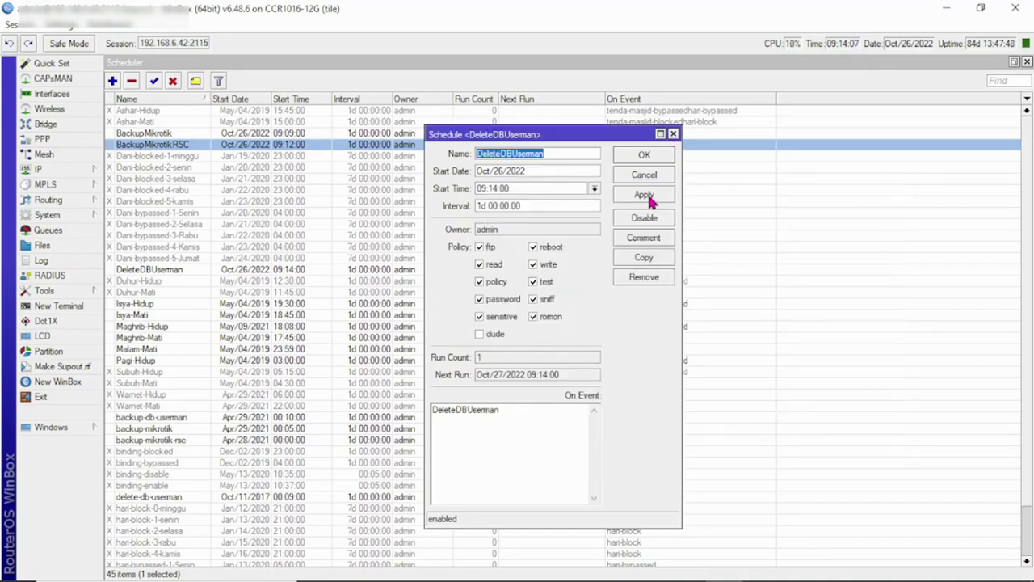
left_click(645, 158)
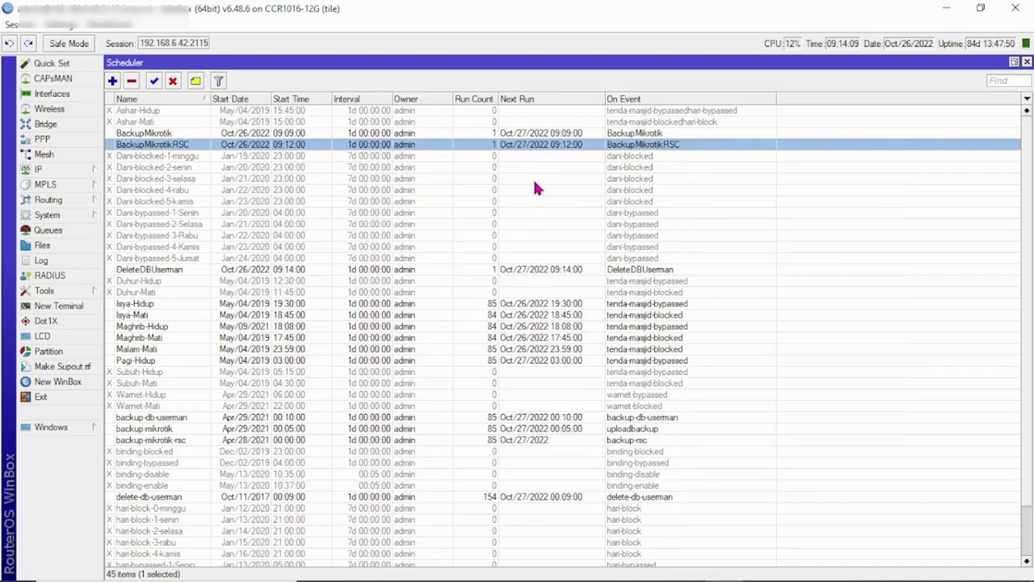
Step: Open the router's log and File List in WinBox, then bring up cPanel File Manager
scroll(123, 331, "down", 1)
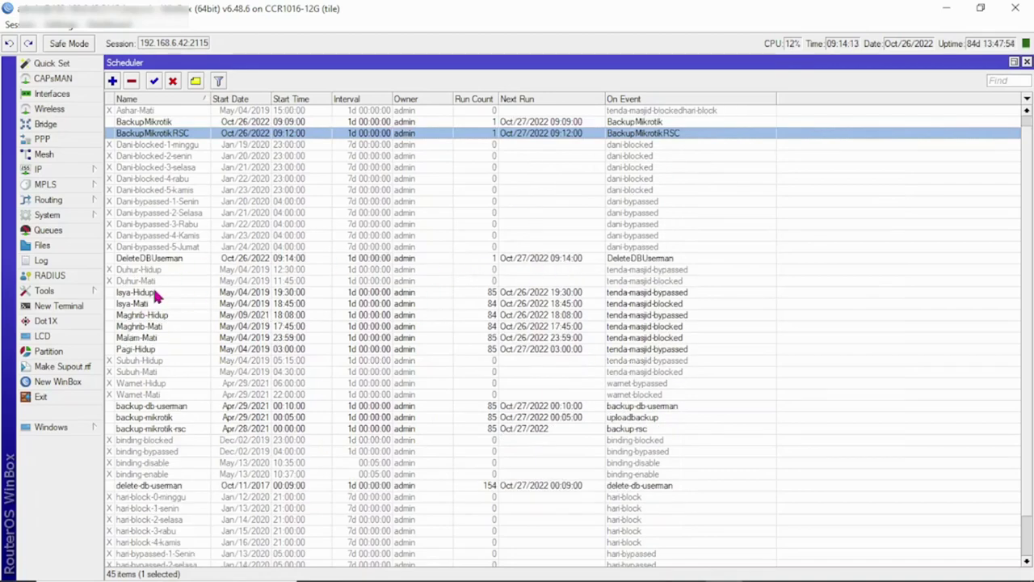
left_click(50, 260)
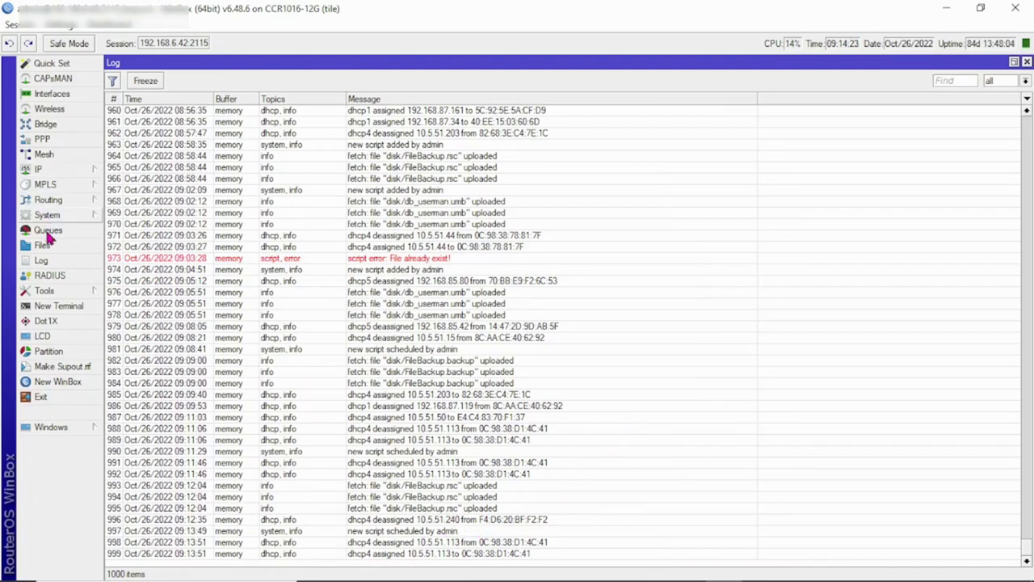
left_click(48, 246)
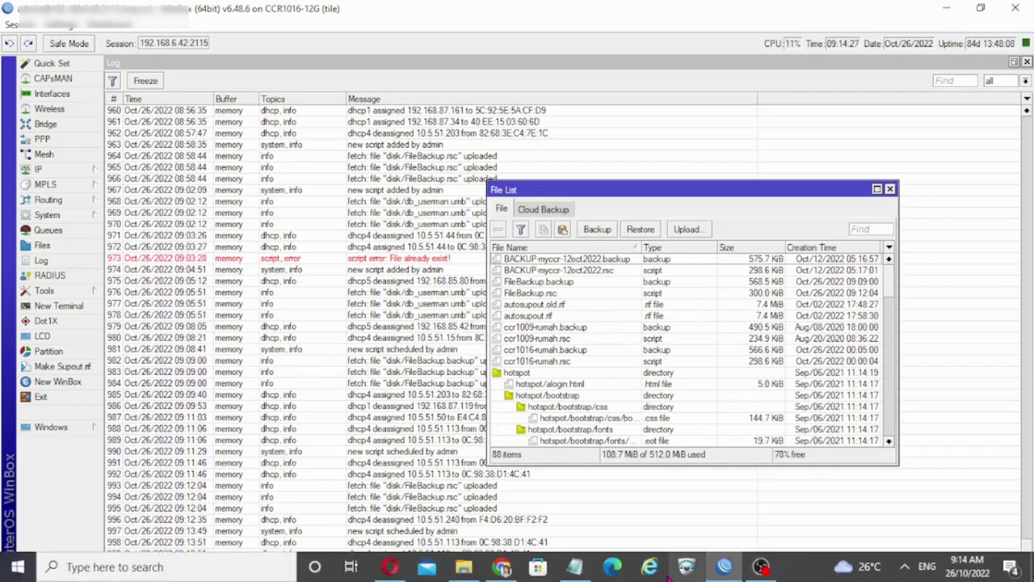
left_click(503, 566)
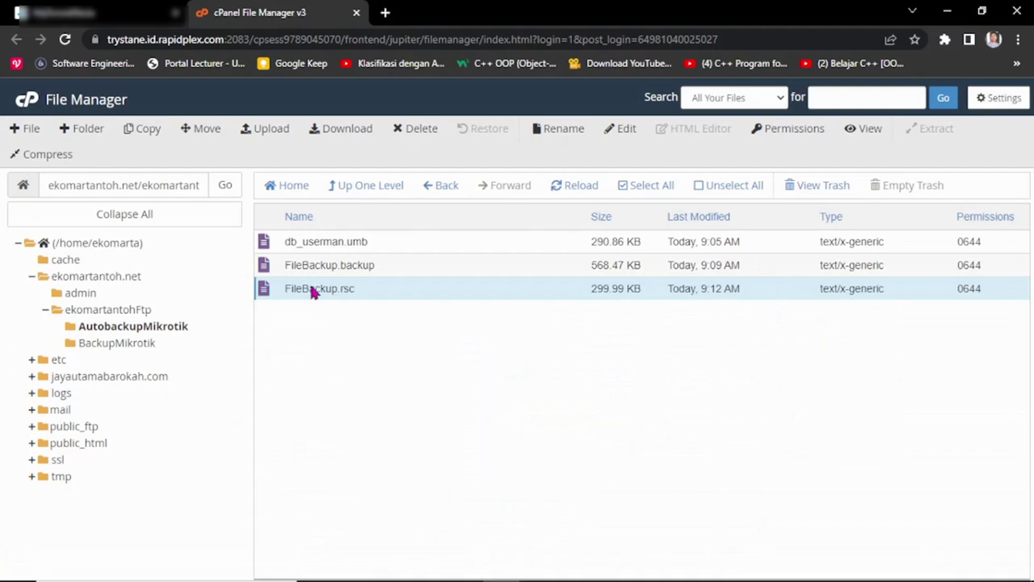
Step: Reload AutobackupMikrotik to confirm db_userman.umb, FileBackup.backup and FileBackup.rsc, then return to WinBox
left_click(134, 308)
left_click(132, 326)
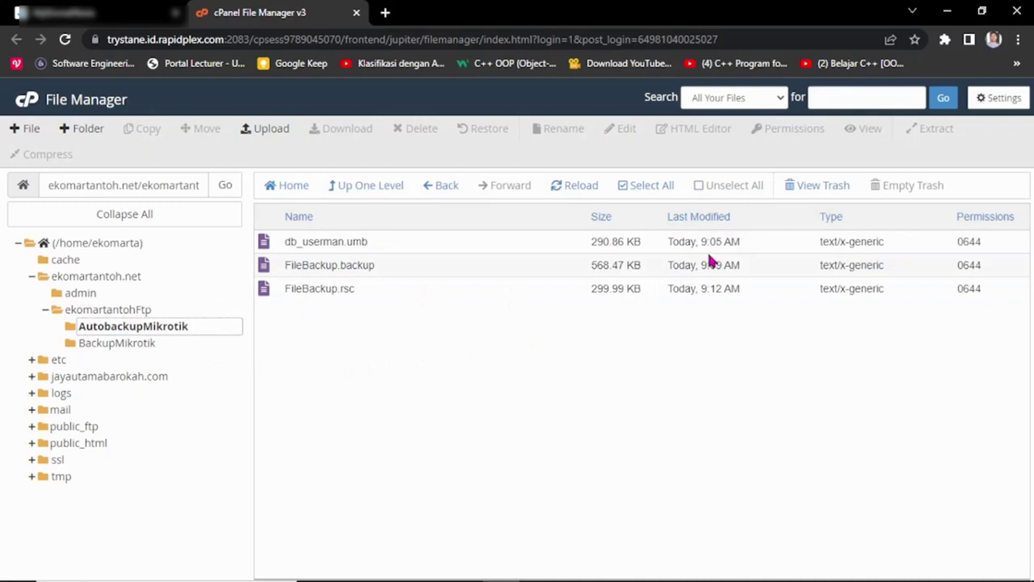
mouse_move(759, 575)
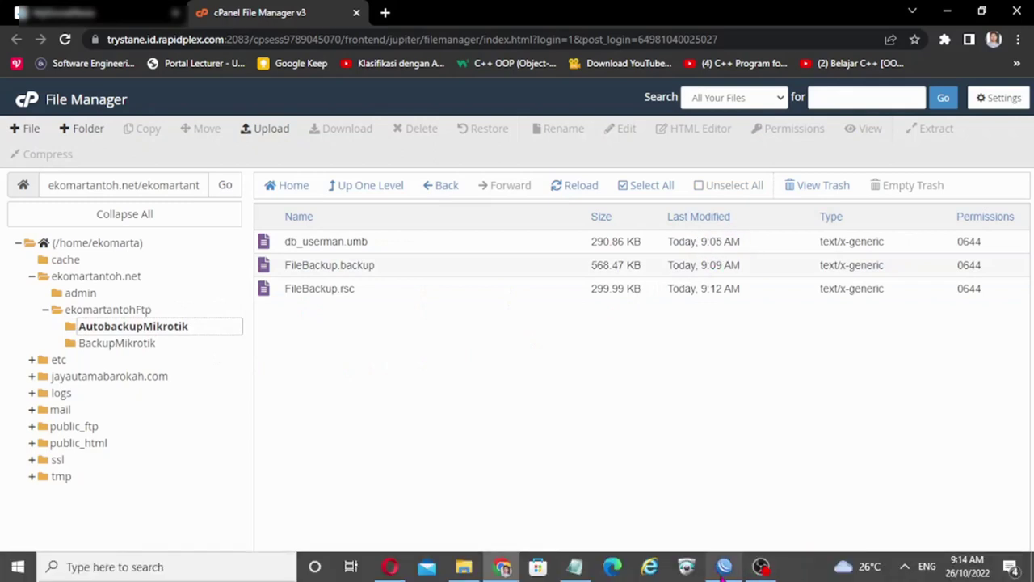
mouse_move(724, 568)
left_click(720, 513)
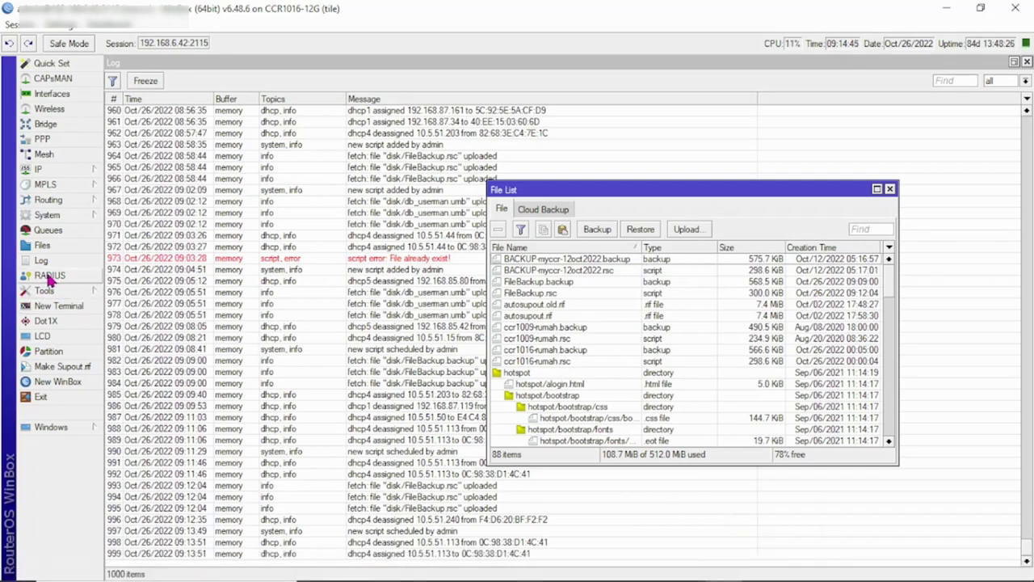
Step: Open System > Scripts and inspect the DeleteDBUserman and BackupDBUserman script entries
left_click(68, 217)
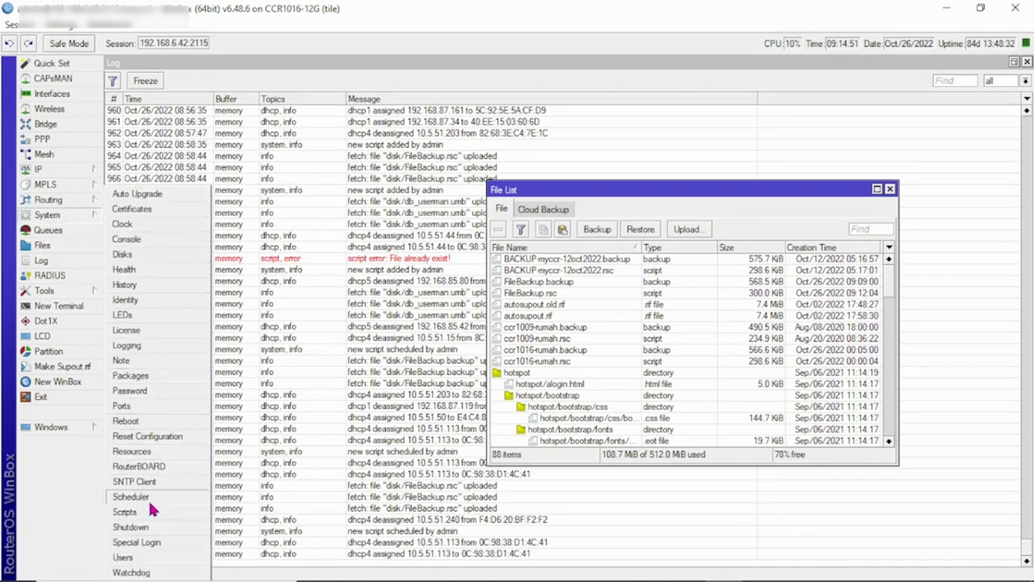
left_click(126, 512)
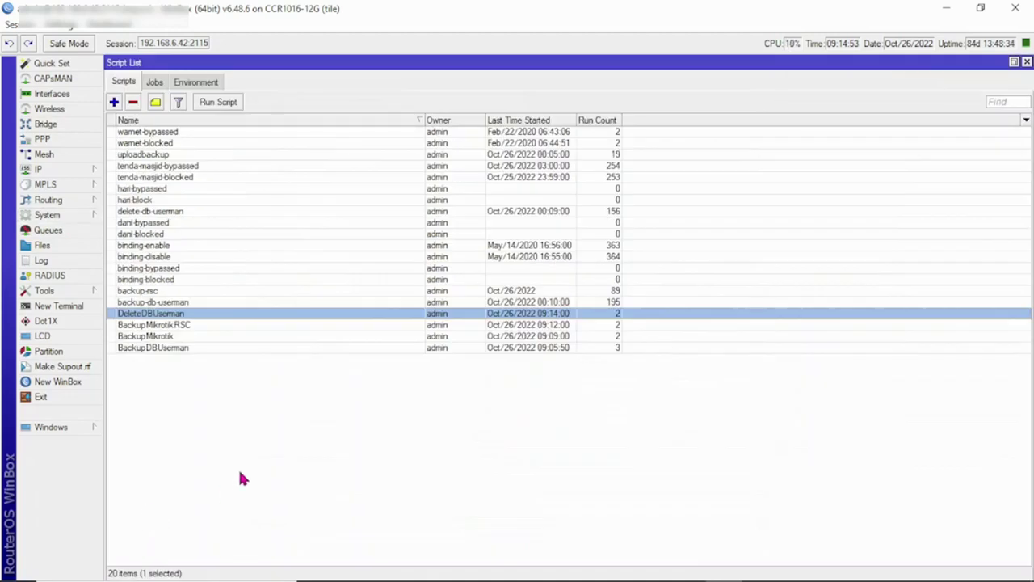
left_click(178, 349)
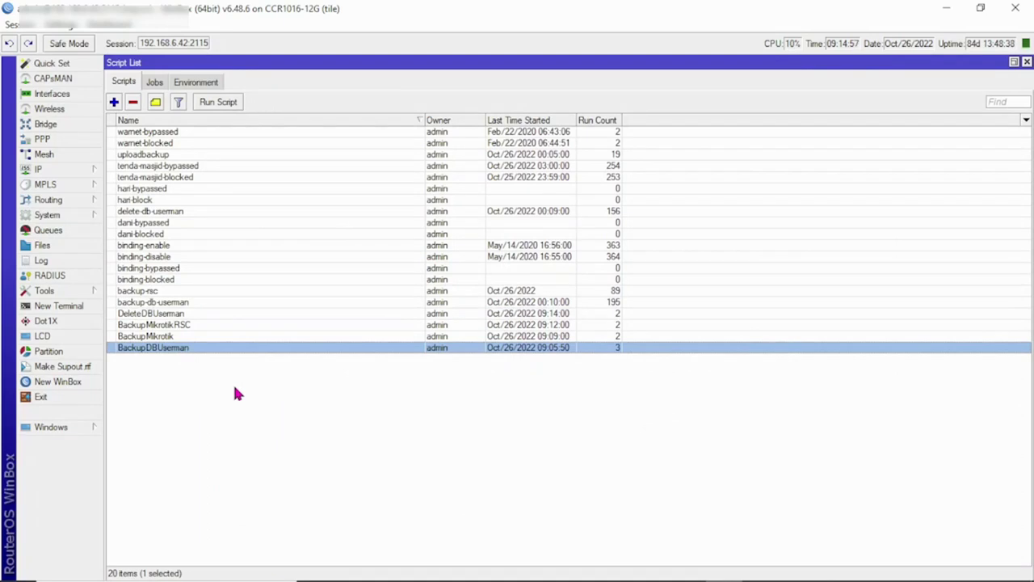
left_click(169, 315)
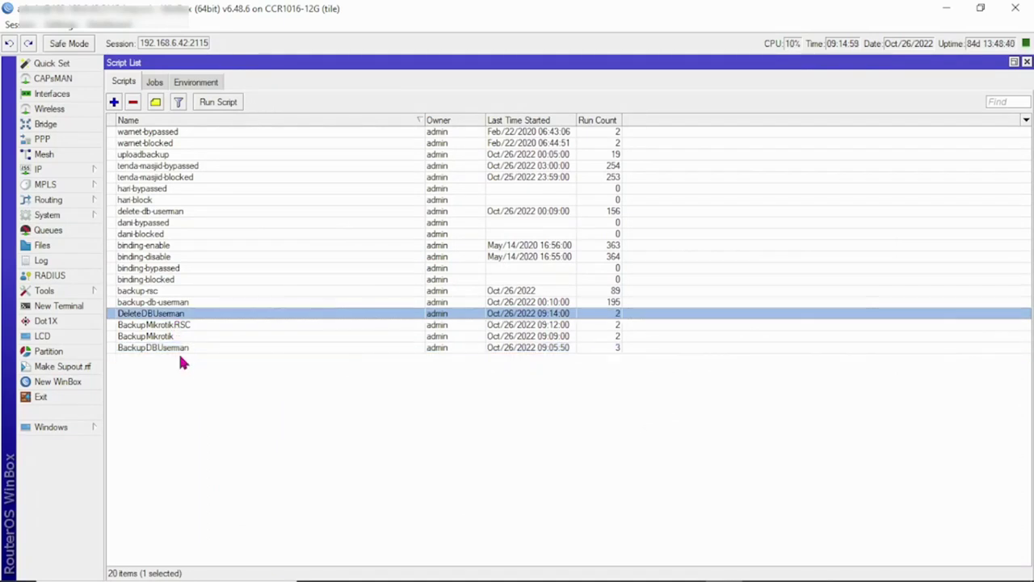
left_click(178, 349)
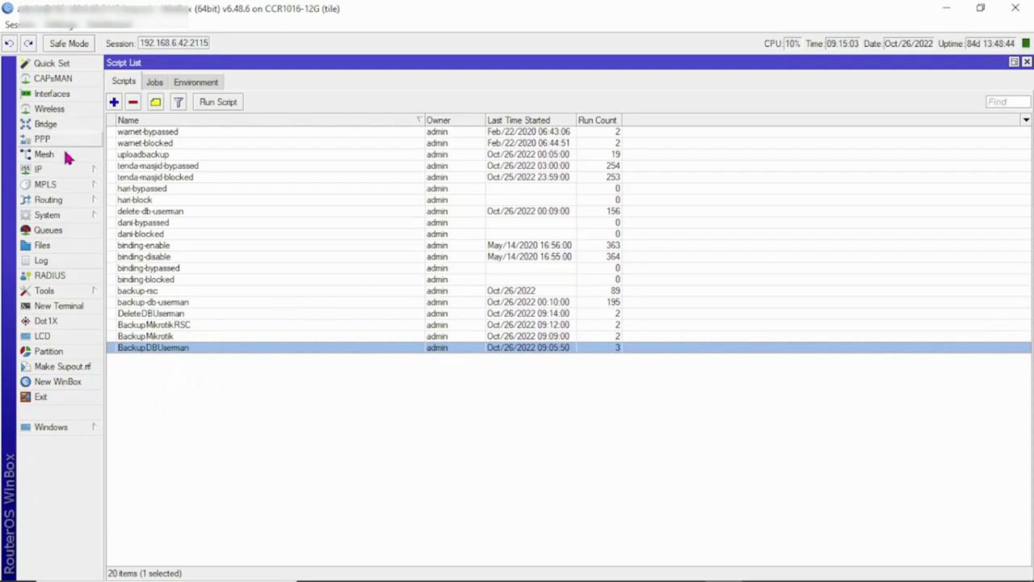
Step: Add a new schedule named BackupDBUserman with BackupDBUserman pasted as its On Event
left_click(58, 215)
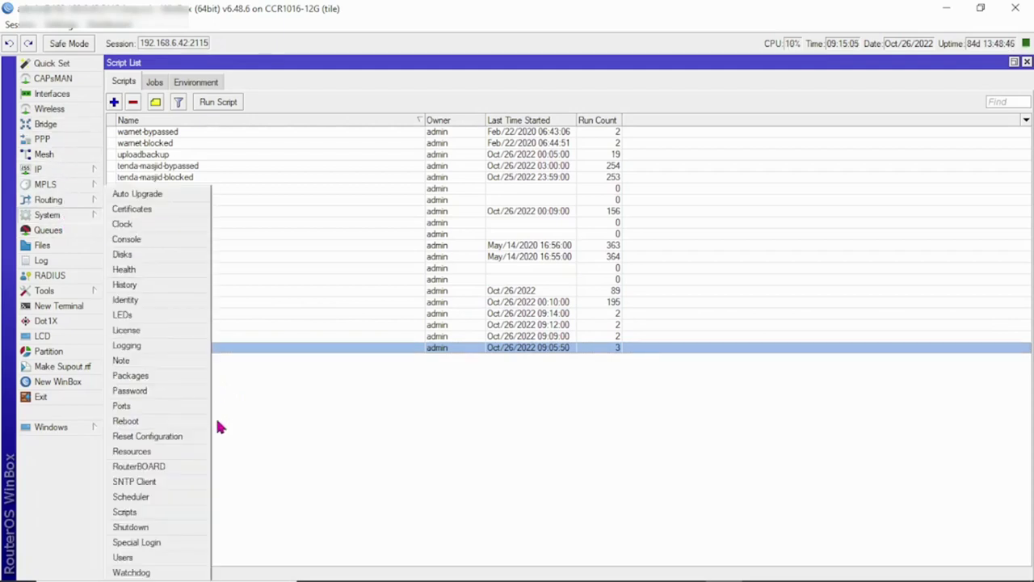
left_click(151, 495)
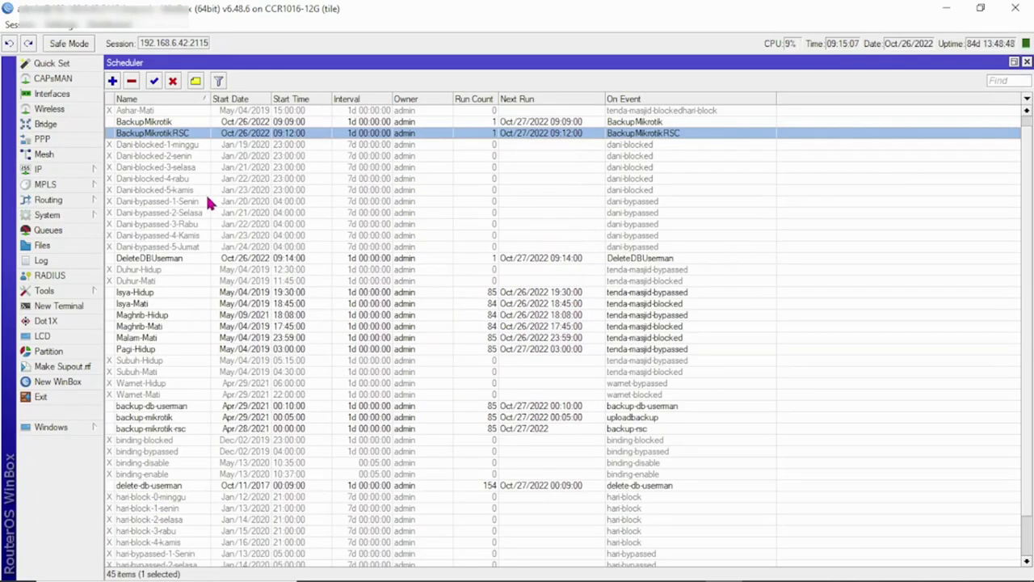
left_click(112, 81)
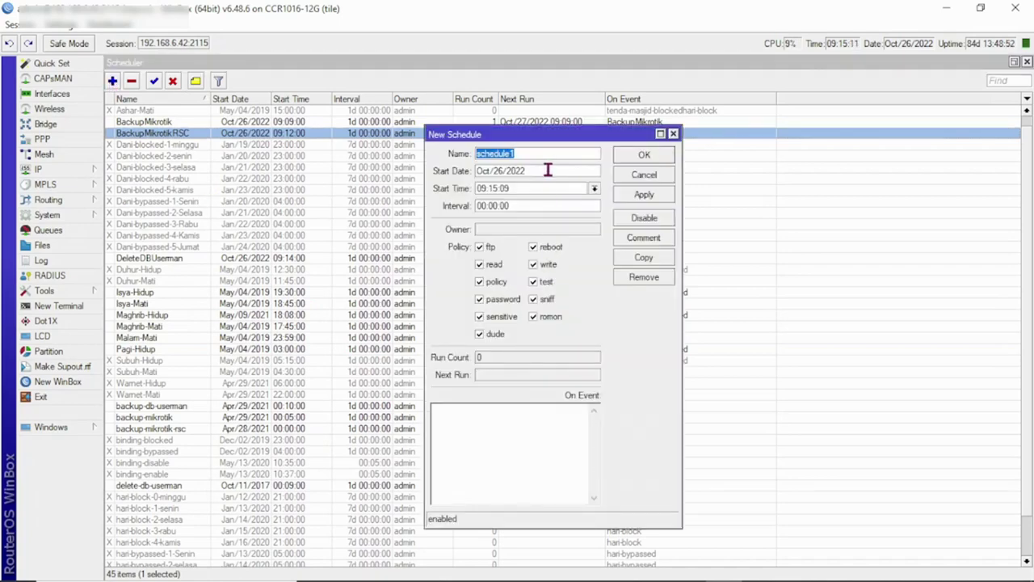
type("D")
type("a")
key("BackSpace")
key("BackSpace")
type("Back")
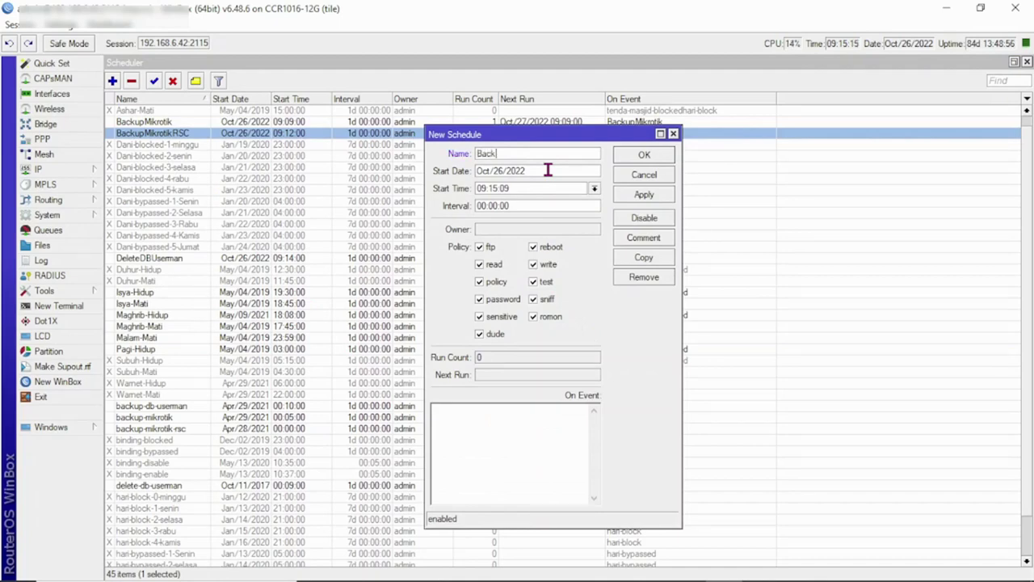
type("upDBUserman")
left_click_drag(558, 153, 473, 154)
key("ctrl+c")
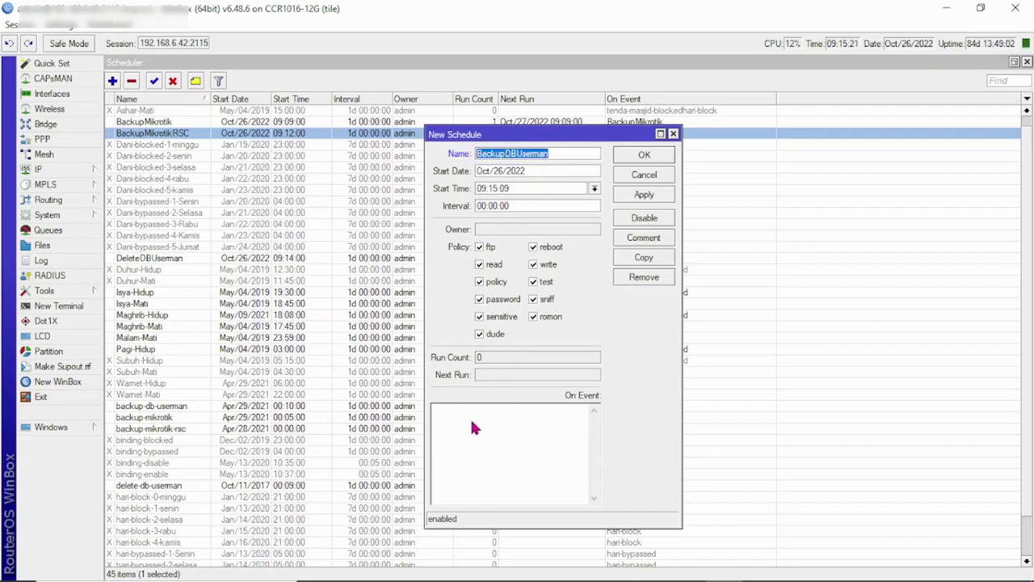
left_click(472, 423)
key("ctrl+v")
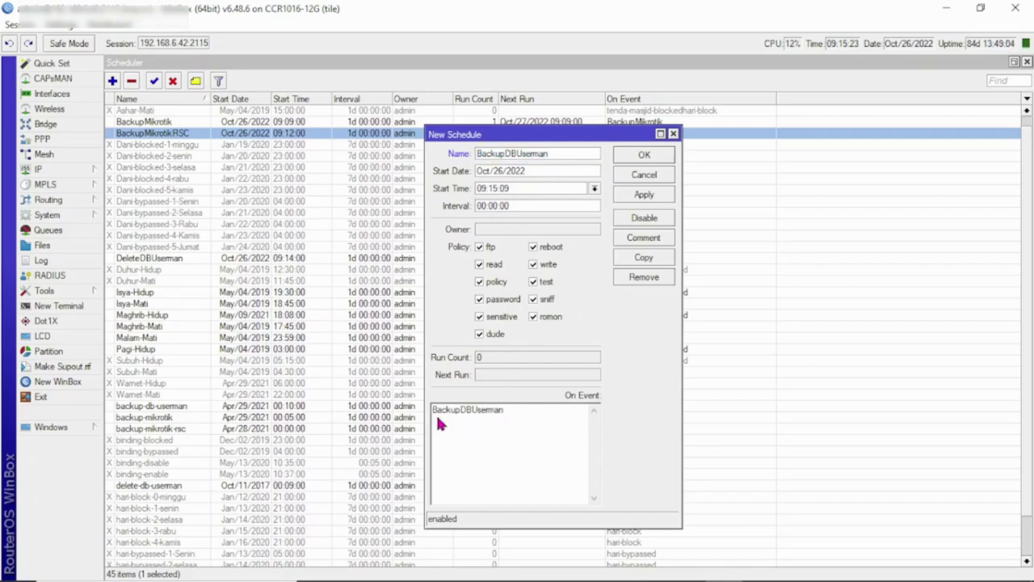
Step: Check the BackupDBUserman script name against the Script List
left_click(59, 213)
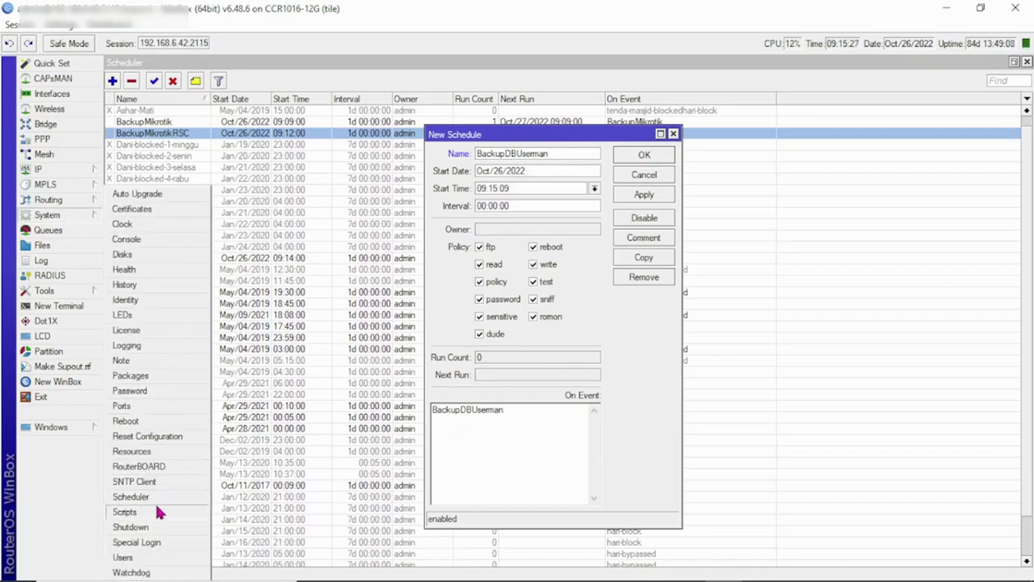
left_click(154, 509)
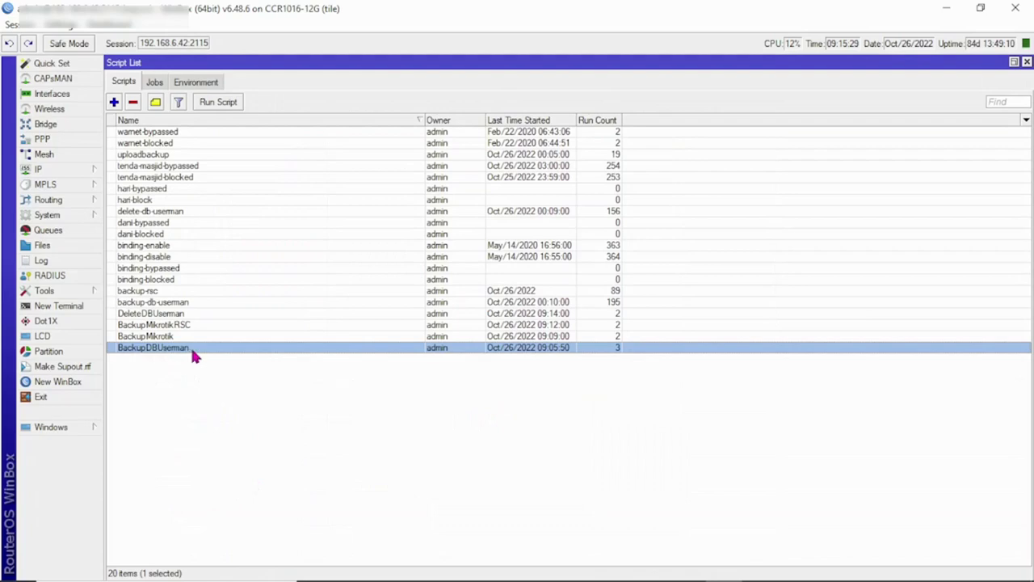
left_click(1027, 62)
double_click(522, 419)
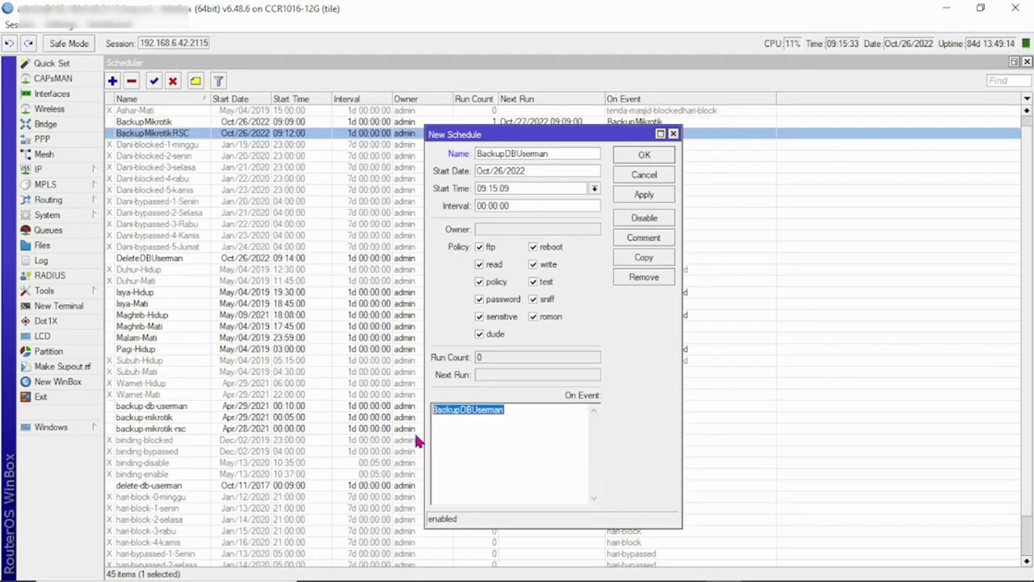
left_click(508, 432)
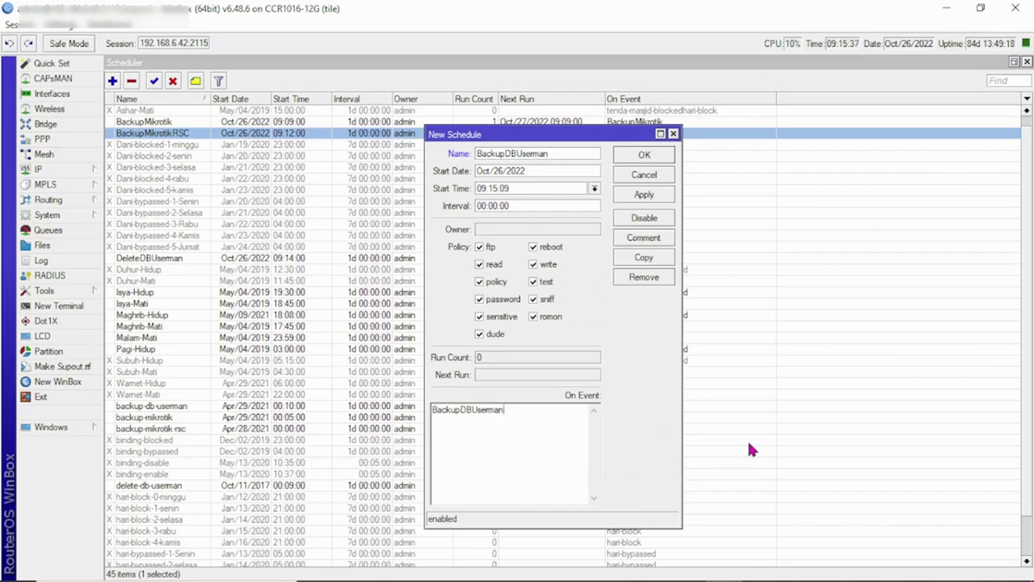
Step: Set start time 09:16:00 and interval 1d, then apply and save the schedule
mouse_move(792, 578)
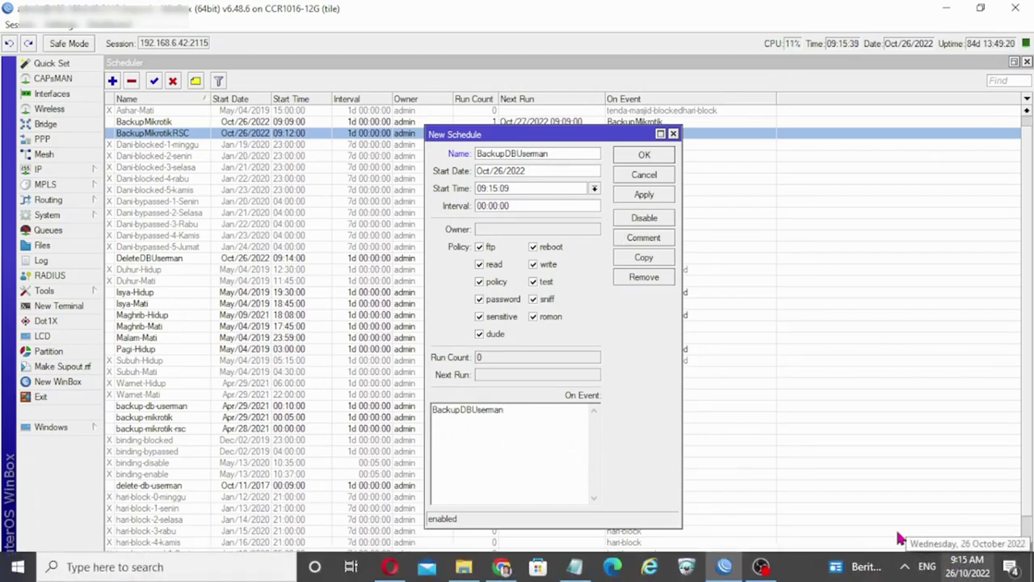
left_click(521, 188)
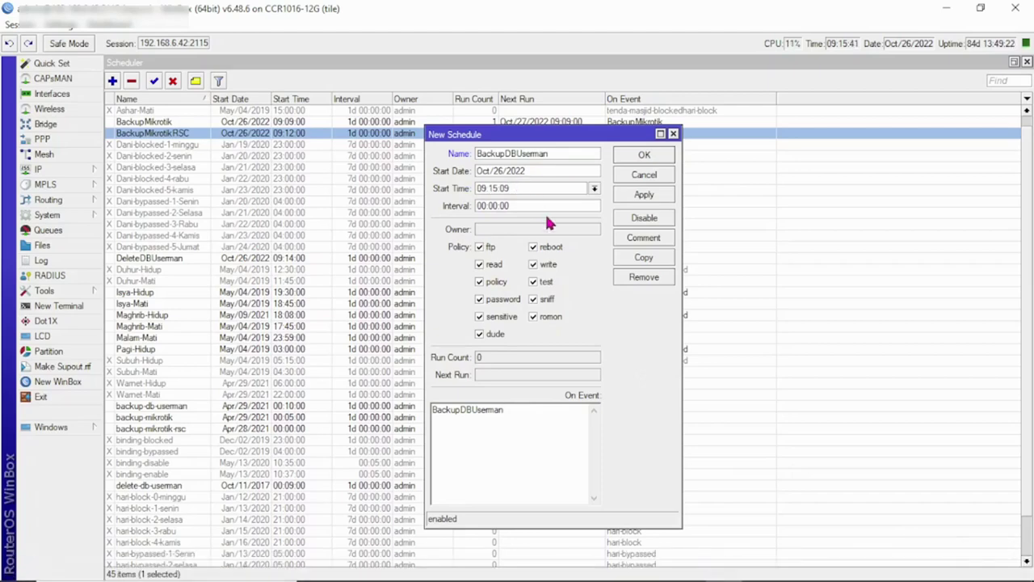
type("0")
key("BackSpace")
type("61")
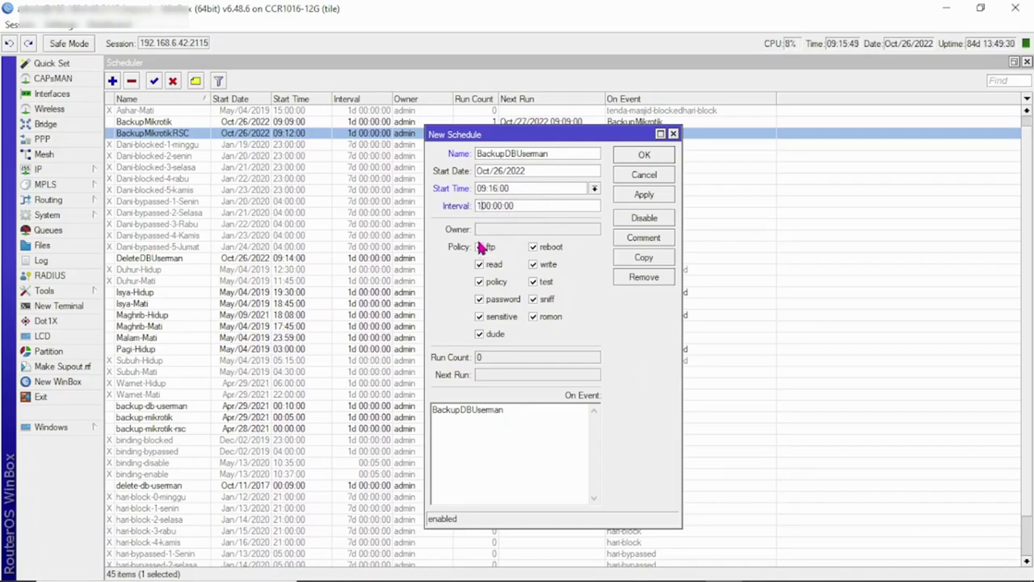
type("d")
left_click(642, 194)
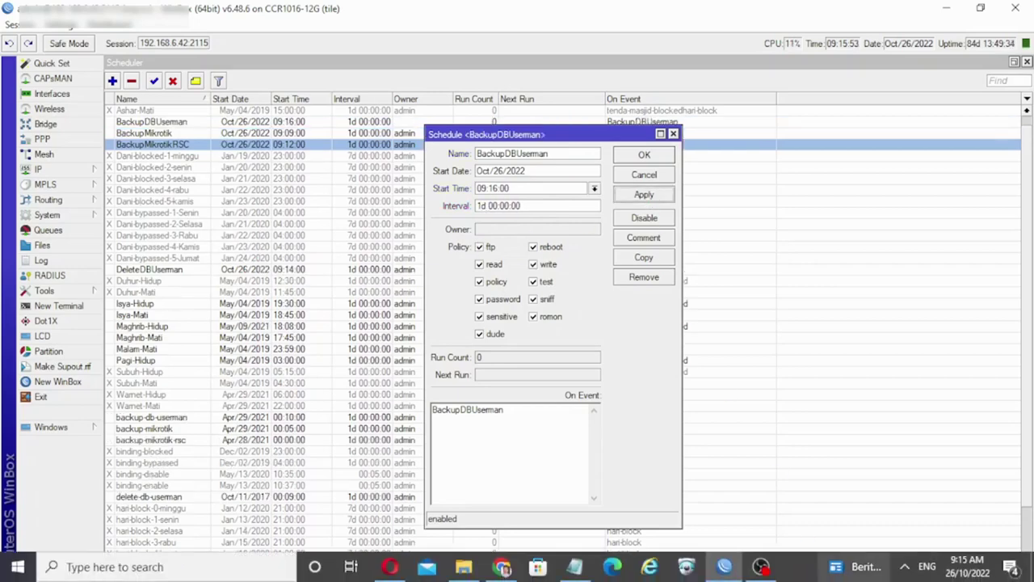
left_click(643, 157)
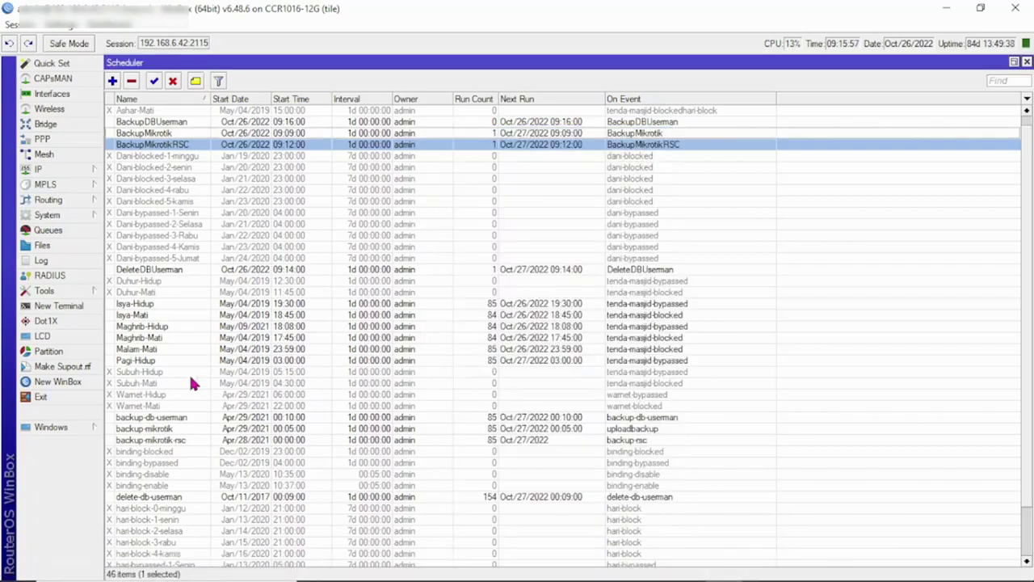
Step: Check the log and File List for db_userman.umb (290.9 KiB, 09:16:00), then switch to cPanel
left_click(42, 260)
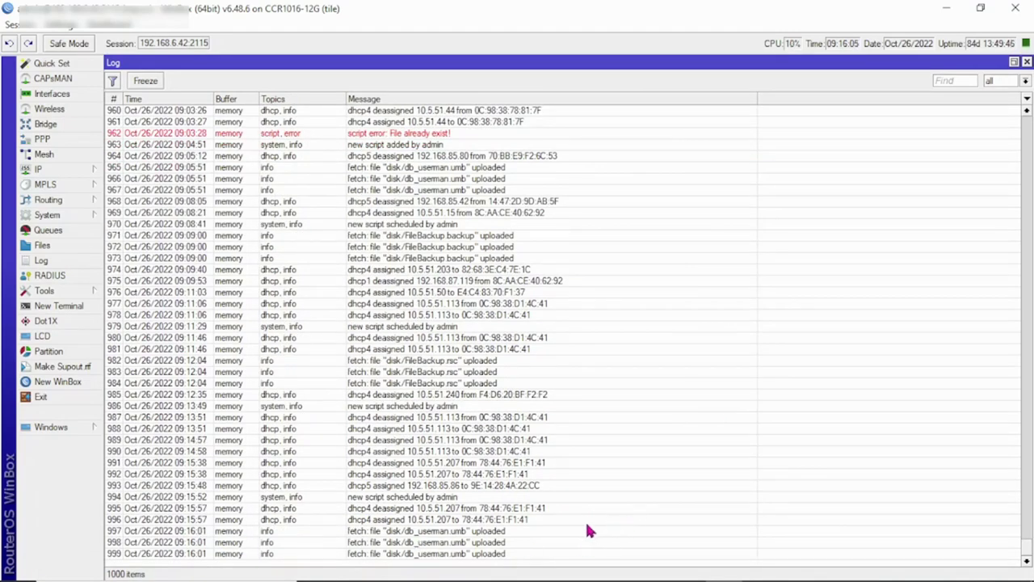
left_click(75, 243)
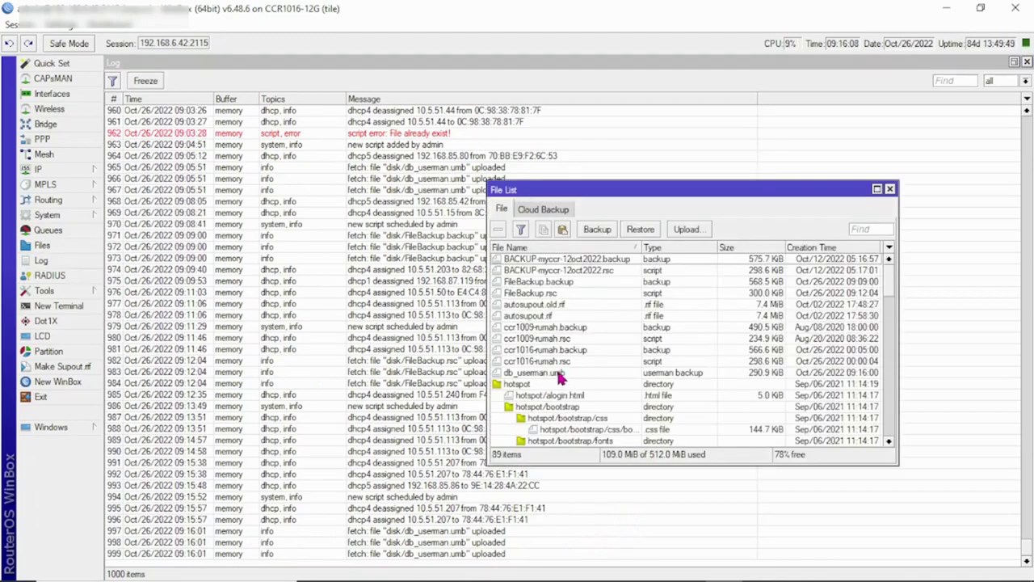
left_click(557, 374)
mouse_move(611, 576)
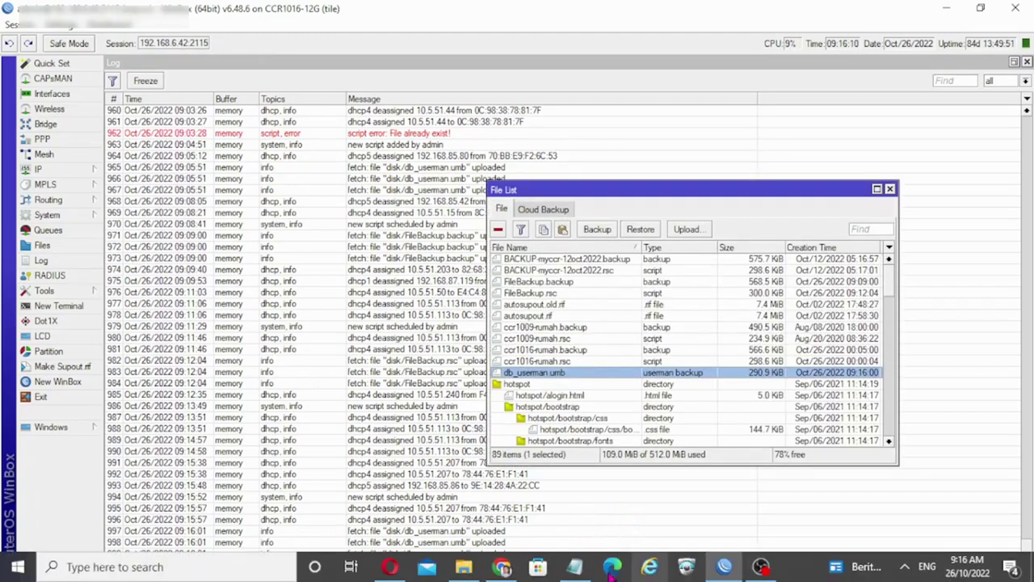
left_click(513, 568)
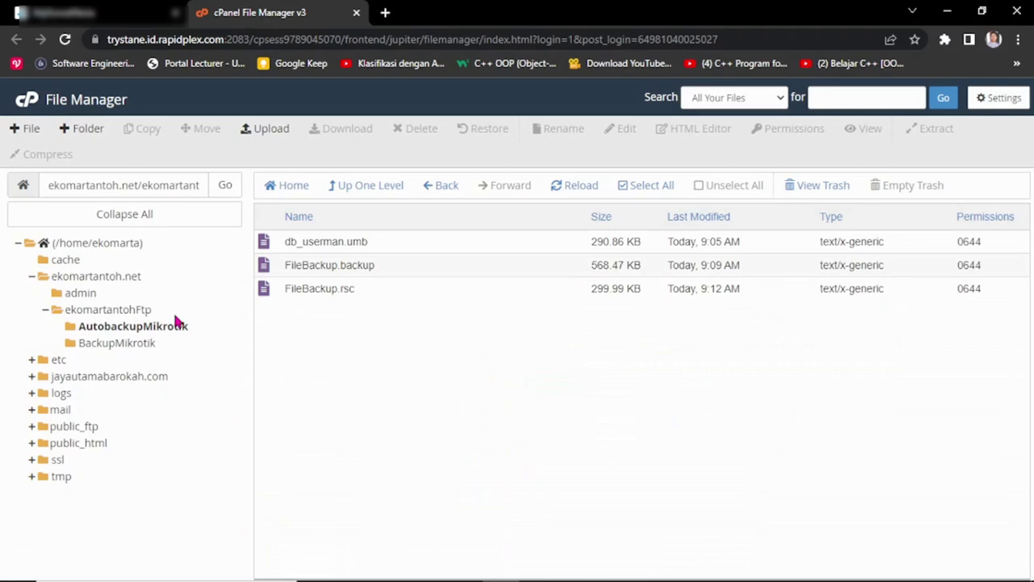
Step: Reopen AutobackupMikrotik to confirm db_userman.umb (290.86 KB) updated at 9:16 AM, then return to WinBox
left_click(147, 311)
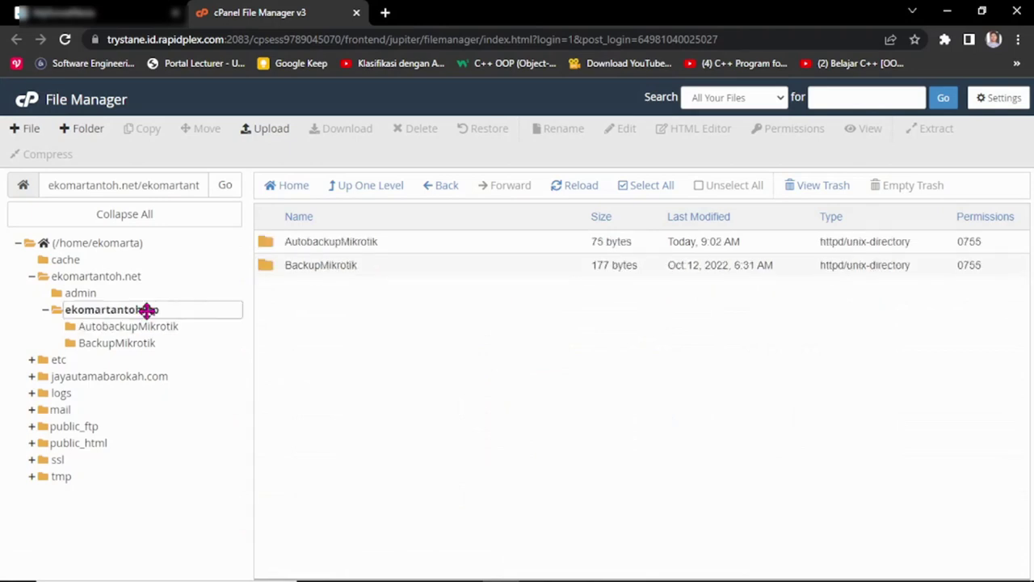
double_click(705, 248)
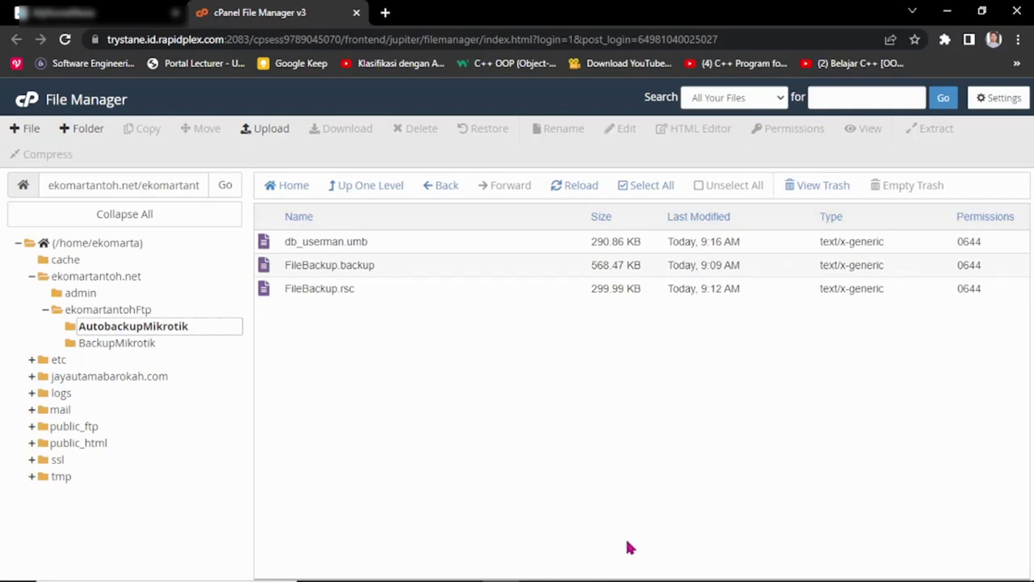
mouse_move(631, 576)
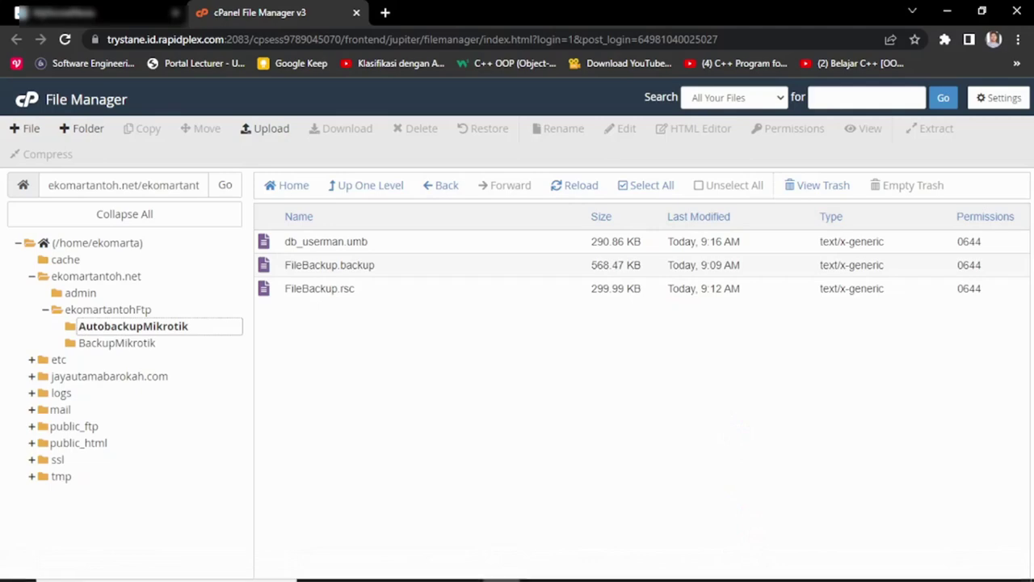
mouse_move(723, 576)
left_click(713, 506)
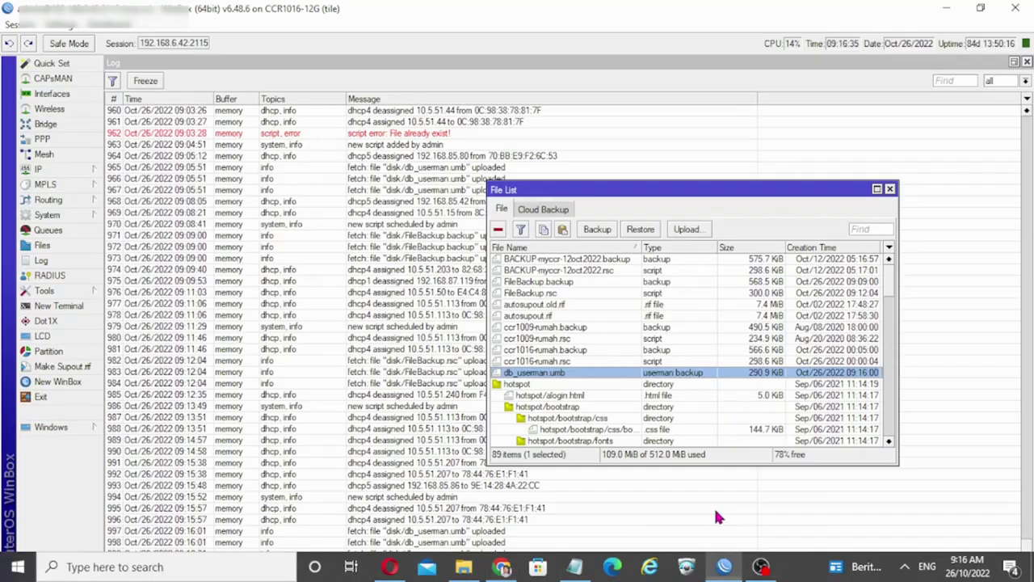
Step: Close the File List and Log, then review the four daily schedules in Scheduler
left_click(890, 190)
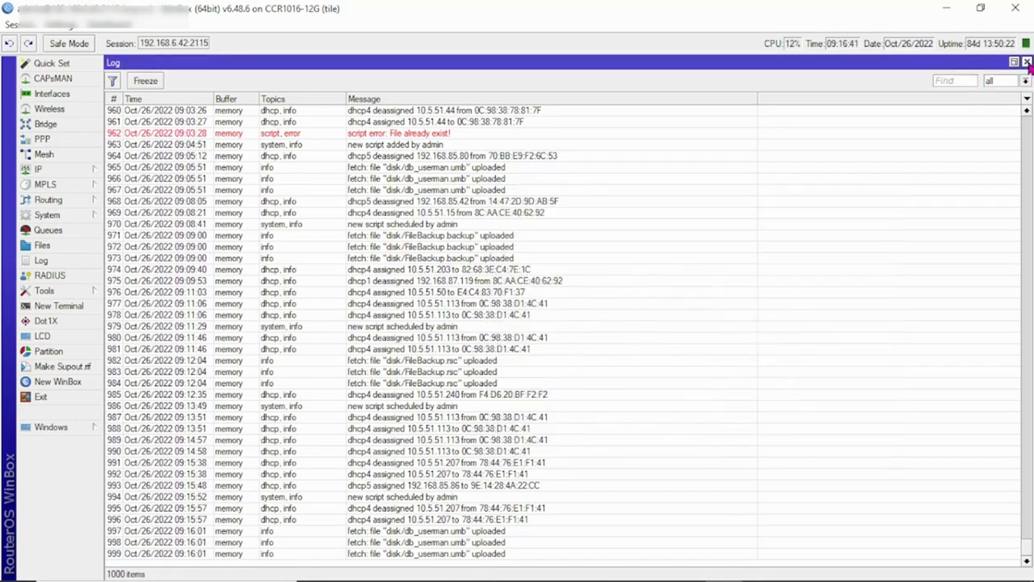
left_click(1027, 63)
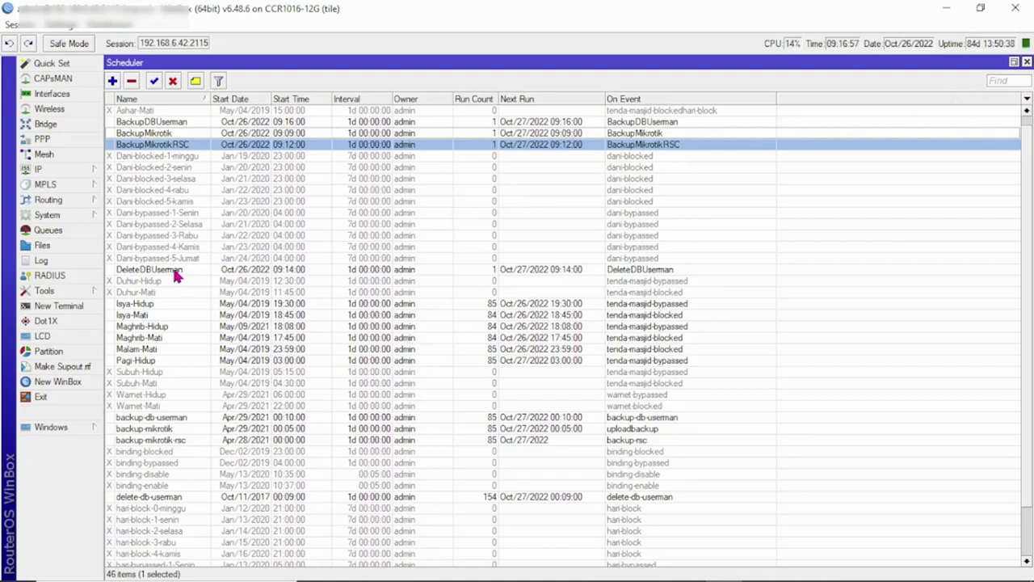
left_click(173, 271)
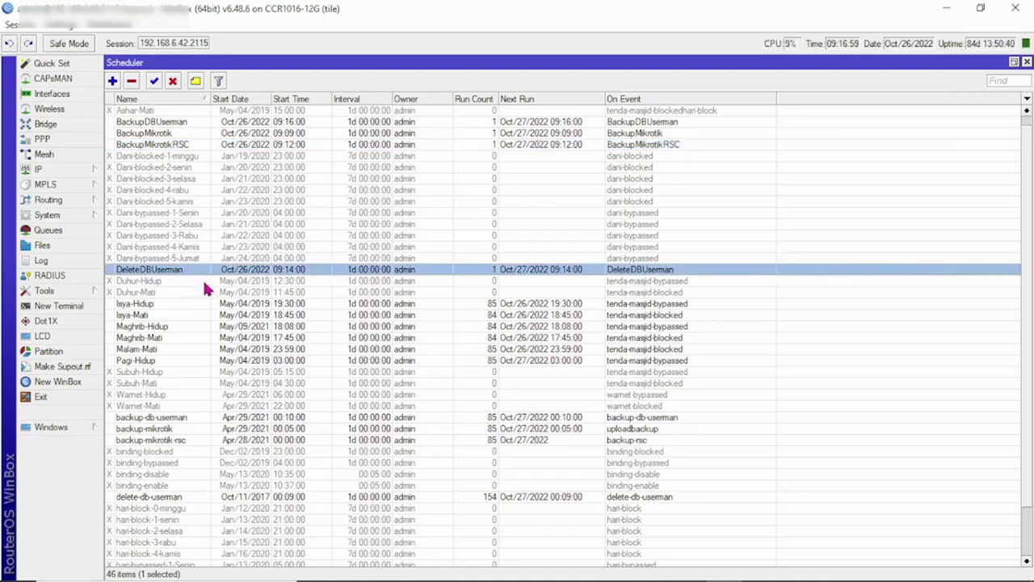
left_click(169, 122)
left_click(173, 133)
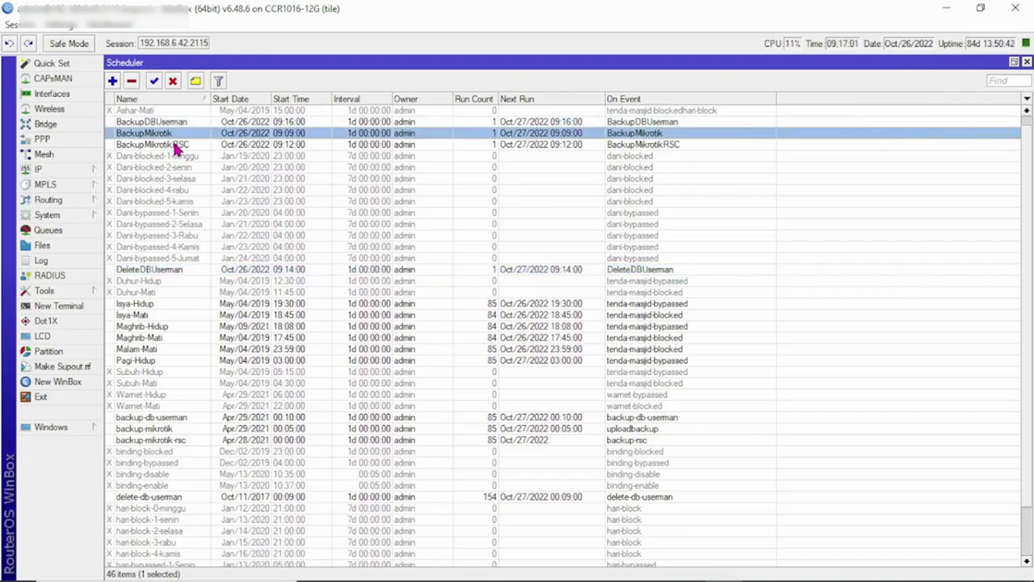
left_click(179, 143)
left_click(185, 269)
left_click(179, 122)
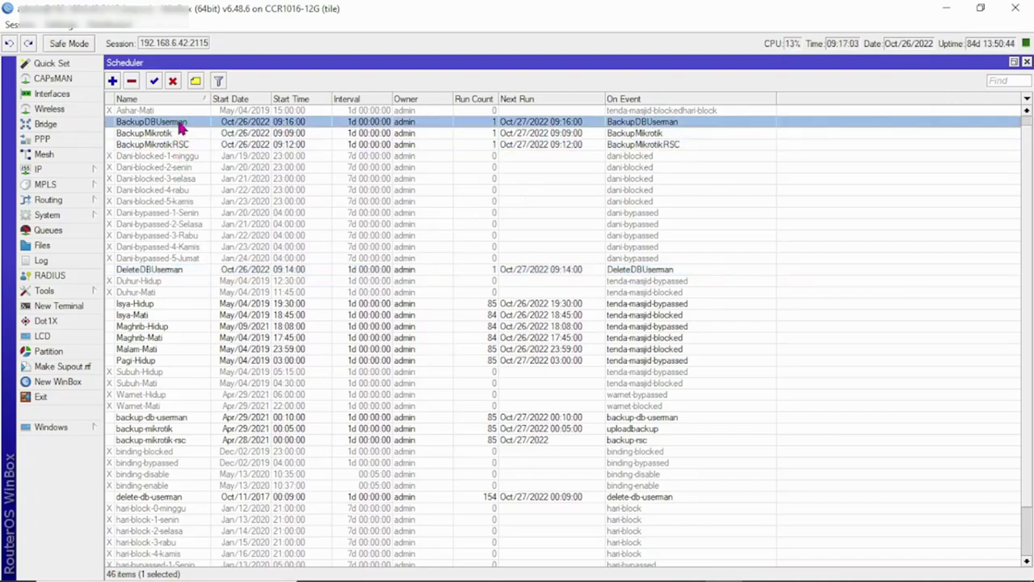
left_click(178, 133)
left_click(178, 144)
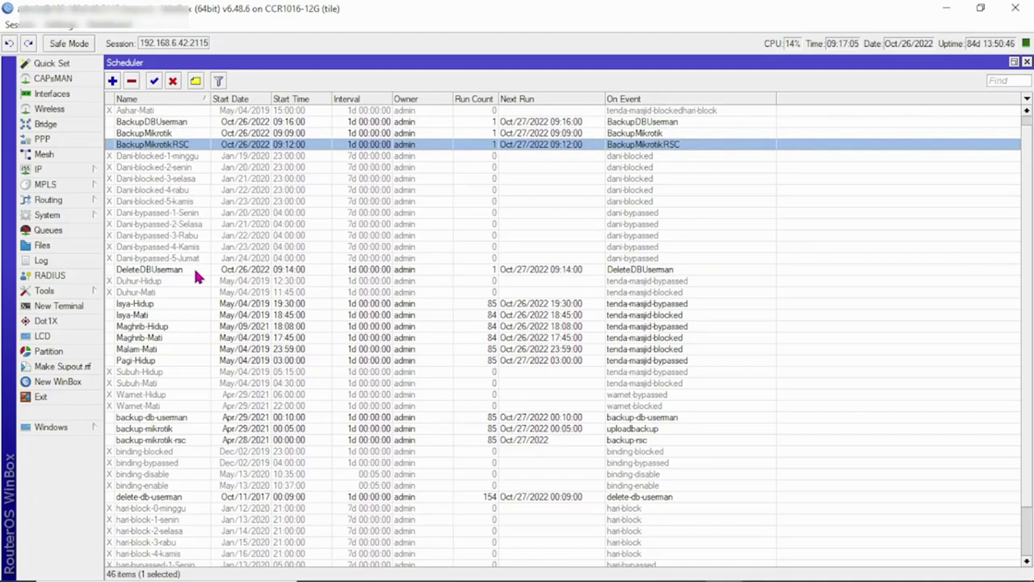
left_click(193, 267)
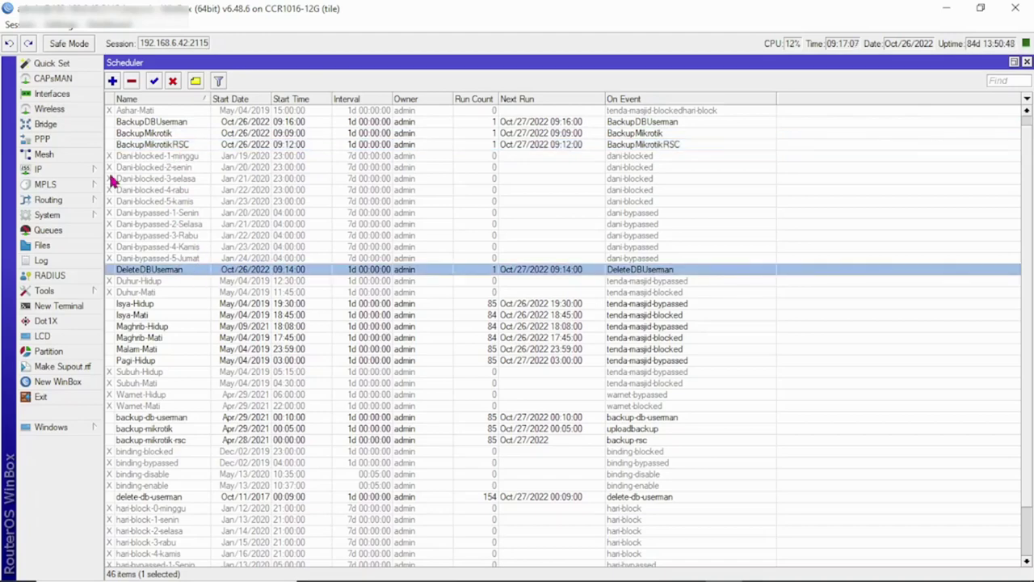
Step: Check the run counts of DeleteDBUserman, BackupMikrotikRSC, BackupMikrotik and BackupDBUserman in System > Scripts
left_click(63, 214)
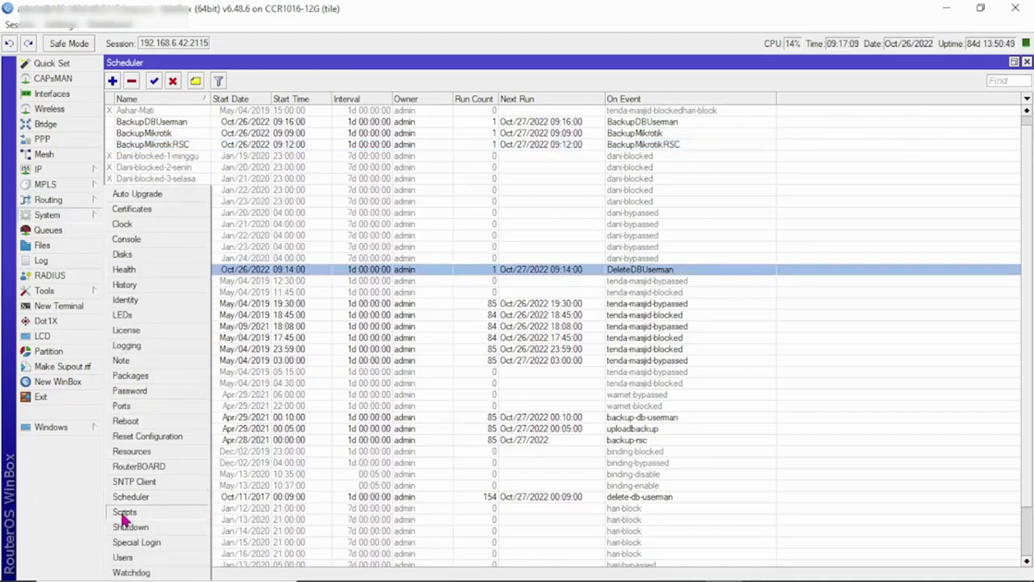
left_click(128, 513)
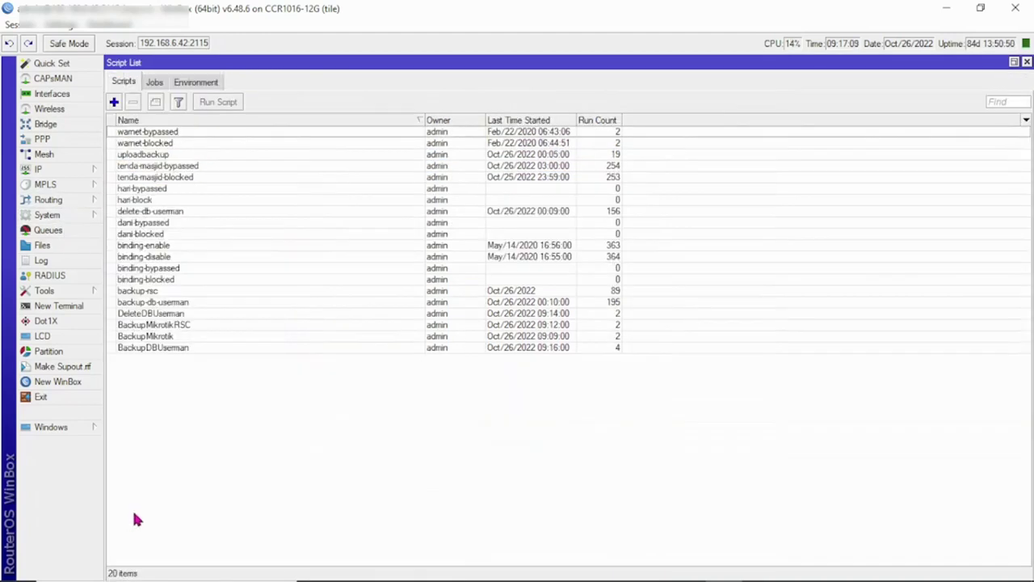
left_click(145, 314)
left_click(151, 326)
left_click(159, 336)
left_click(161, 347)
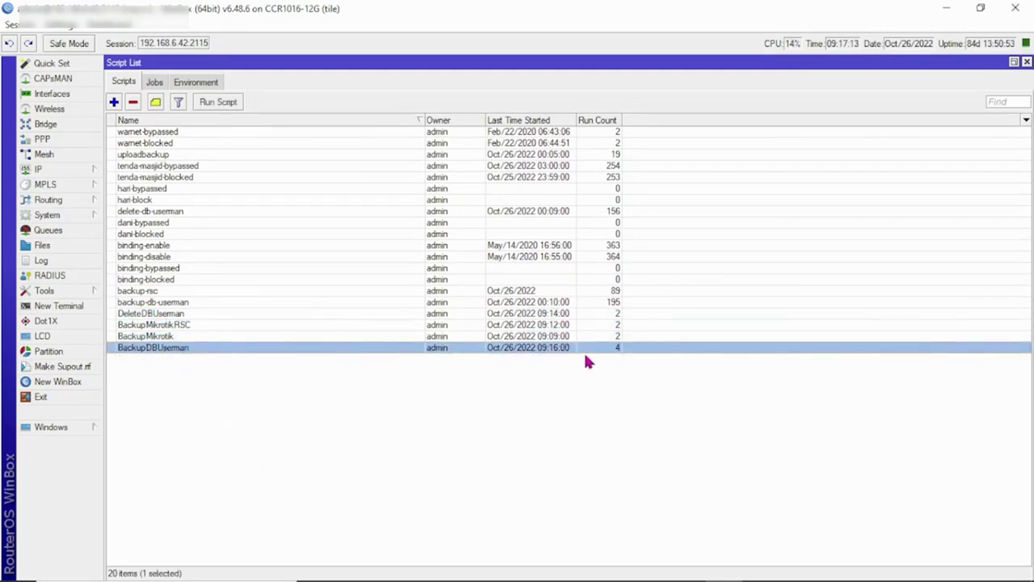
Step: Review the Notepad autobackup notes, then close the cPanel browser window and Notepad
mouse_move(744, 578)
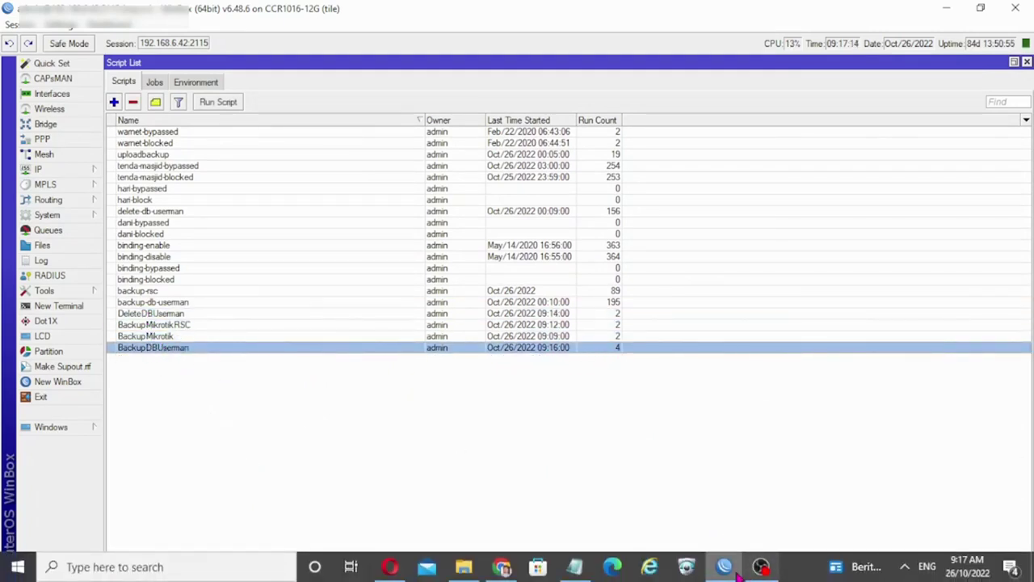
left_click(574, 566)
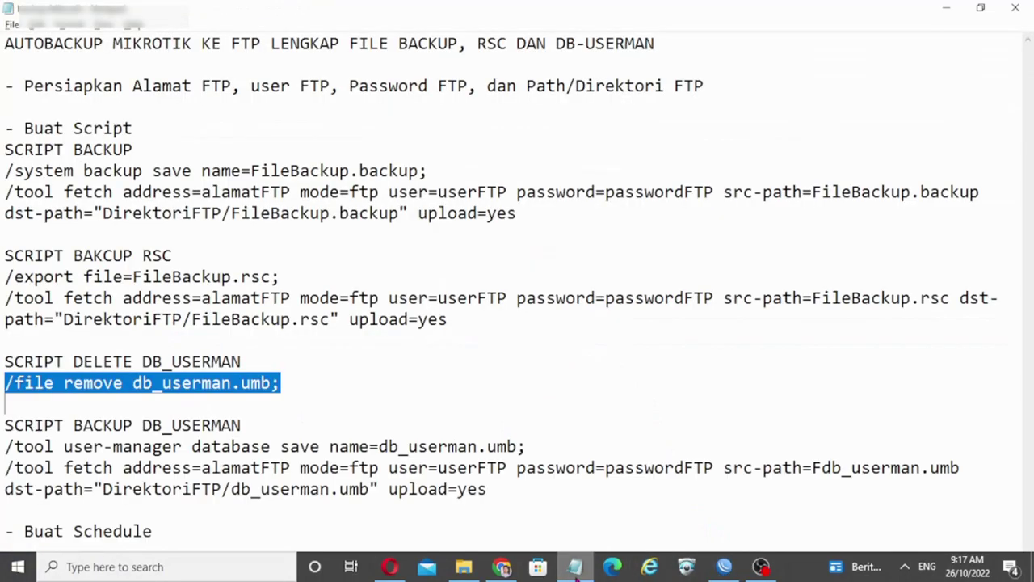
left_click(438, 381)
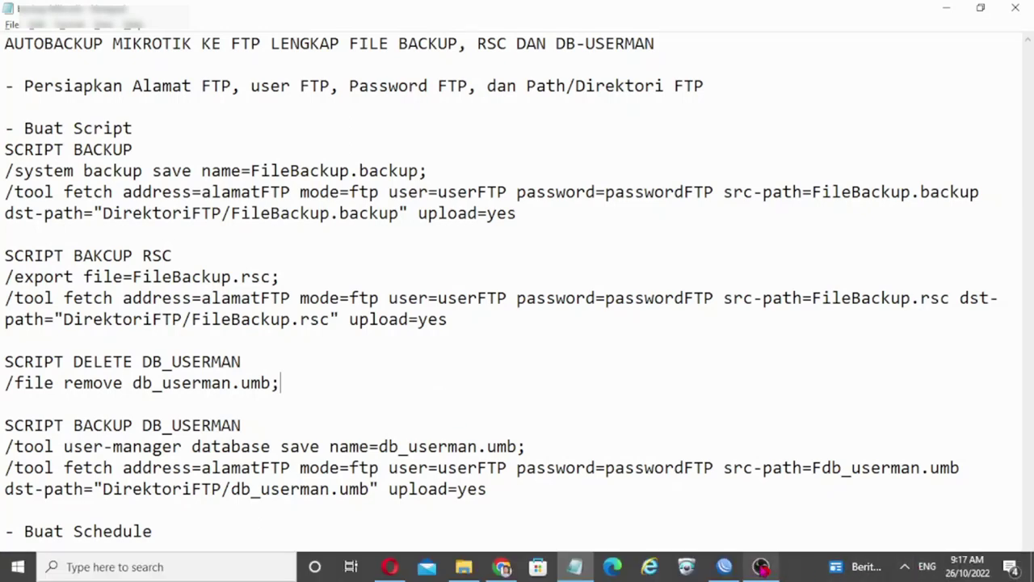
left_click(761, 566)
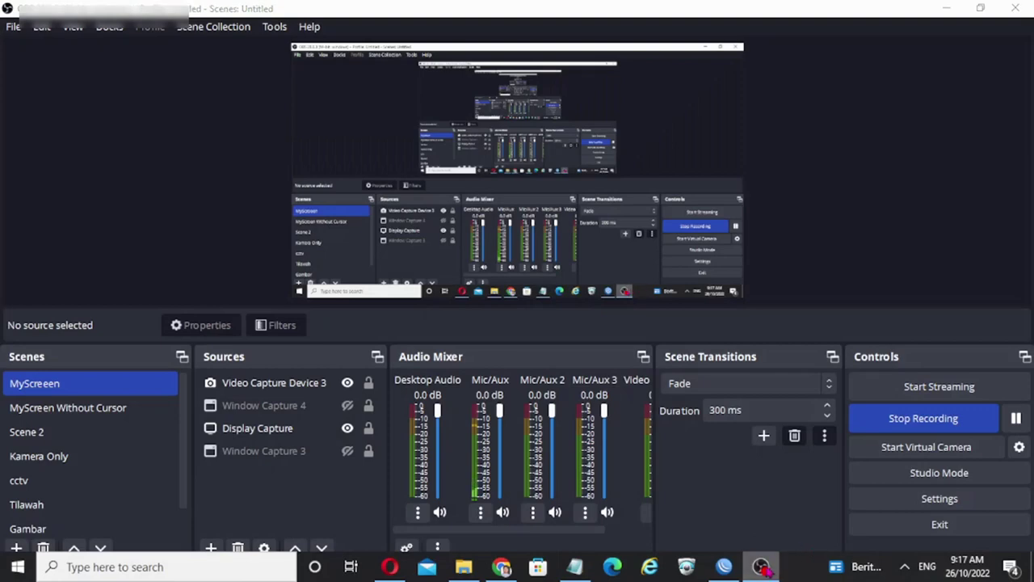
left_click(761, 567)
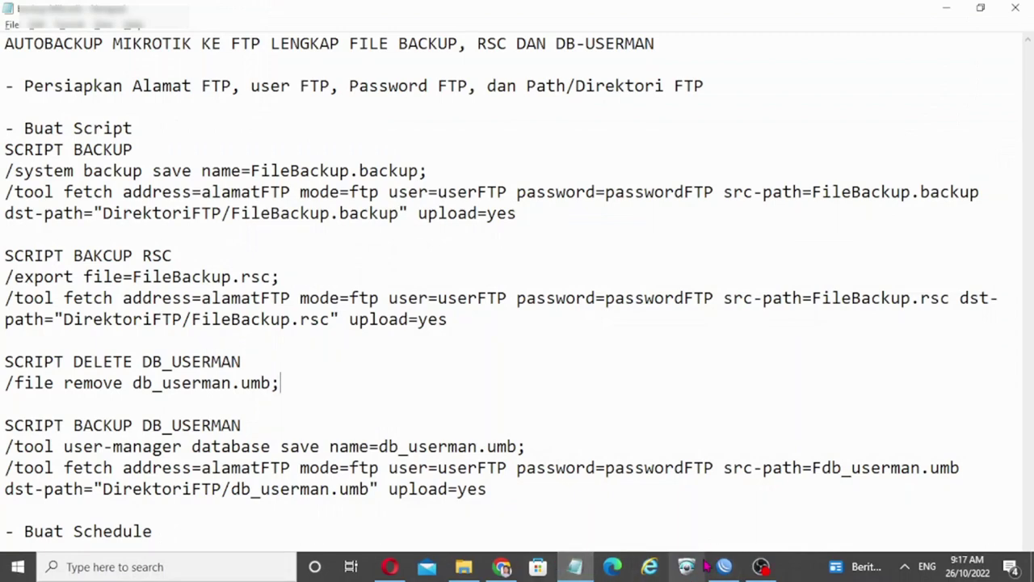
left_click(504, 564)
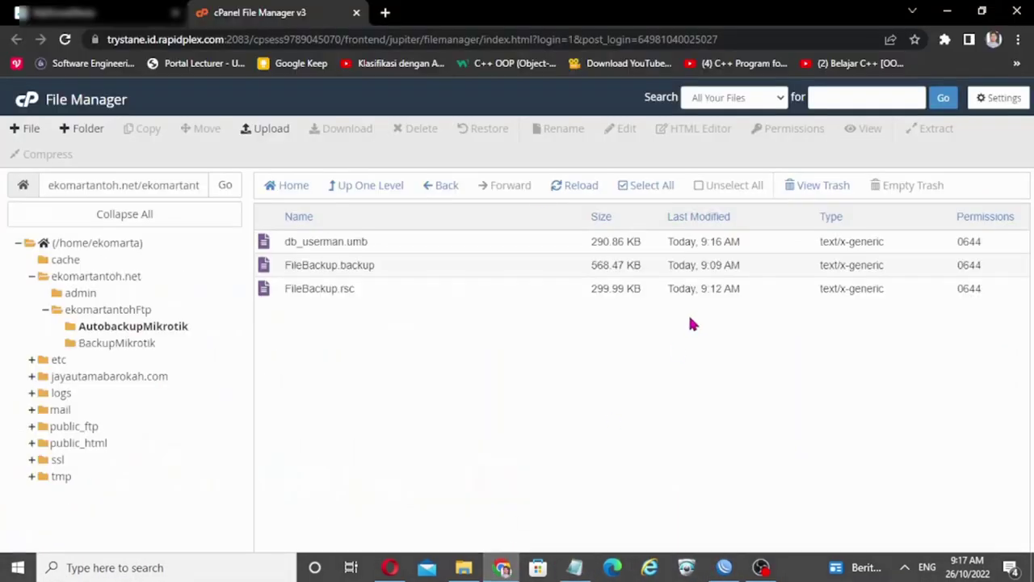
left_click(1016, 11)
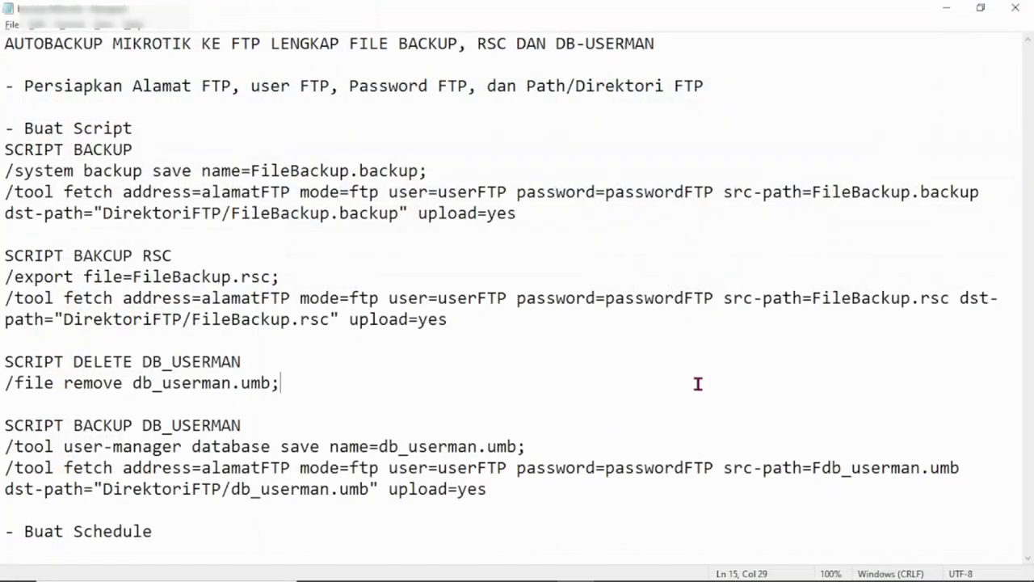
left_click(1019, 11)
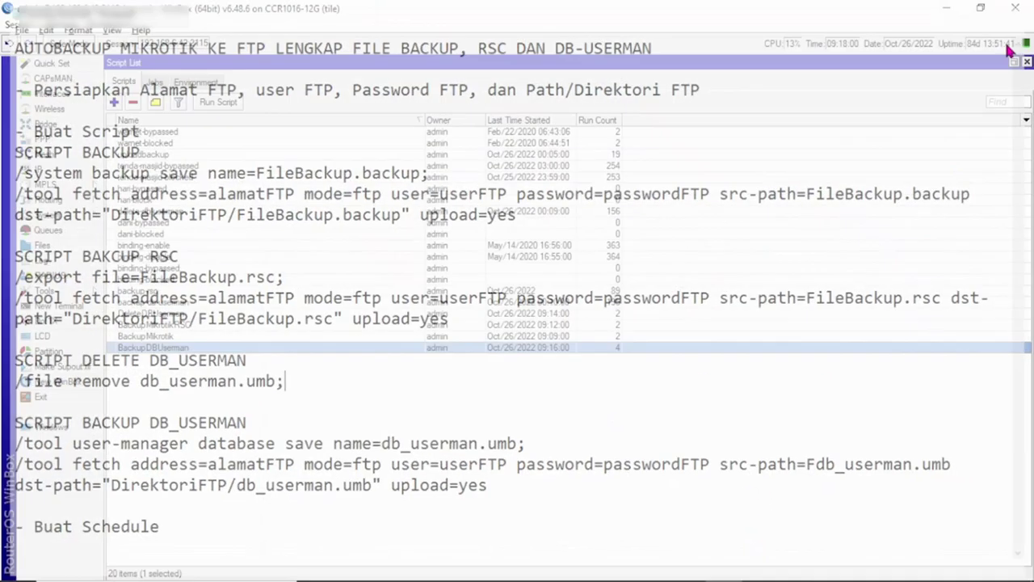